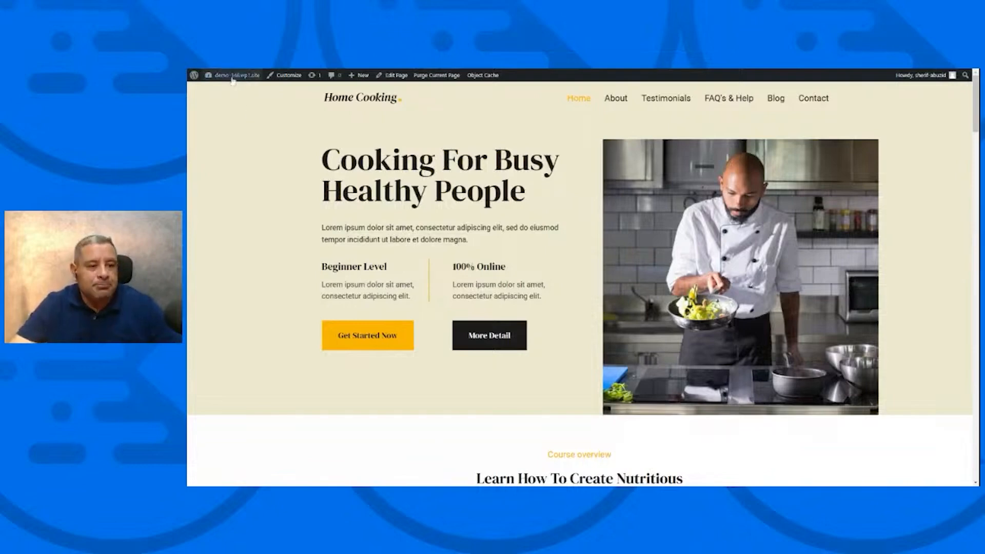
Open the site's installed plugins list and review the Kadence Blocks, Blocks PRO, Conversions and Kadence Pro plugins.
left_click(216, 89)
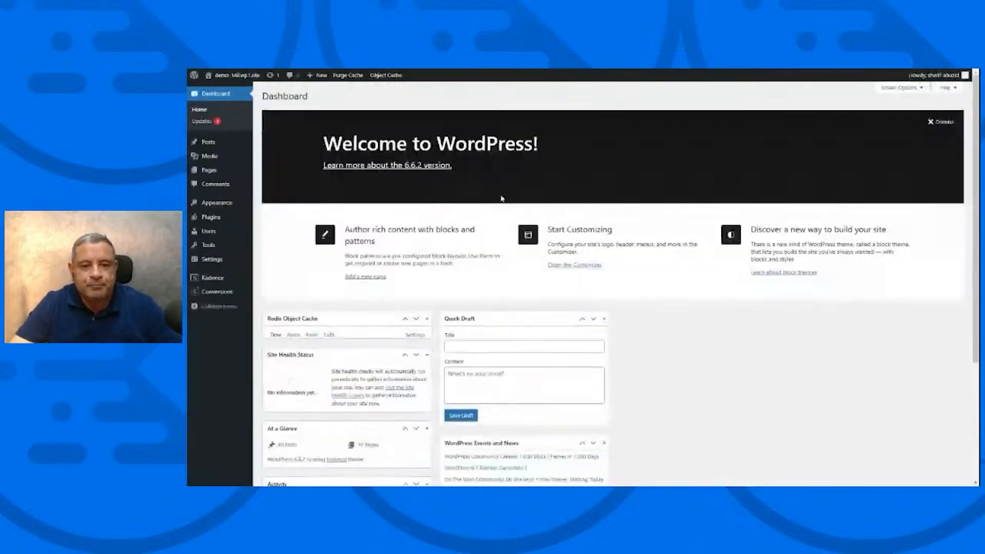
mouse_move(223, 216)
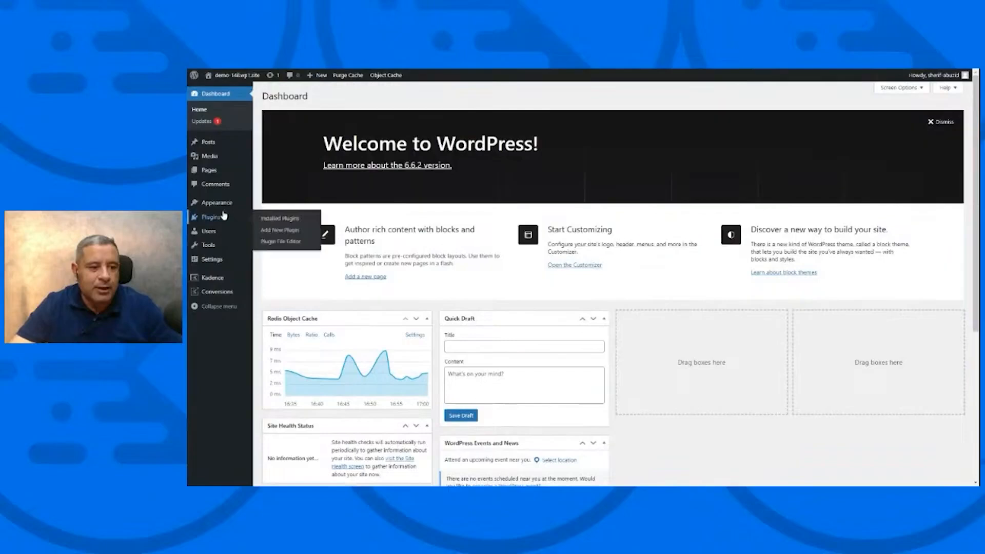
left_click(274, 218)
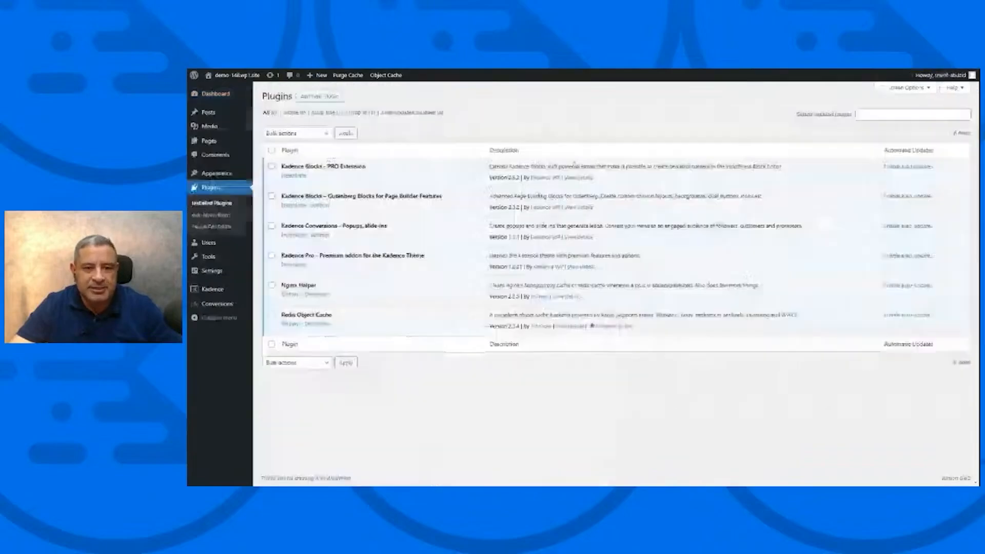
triple_click(363, 167)
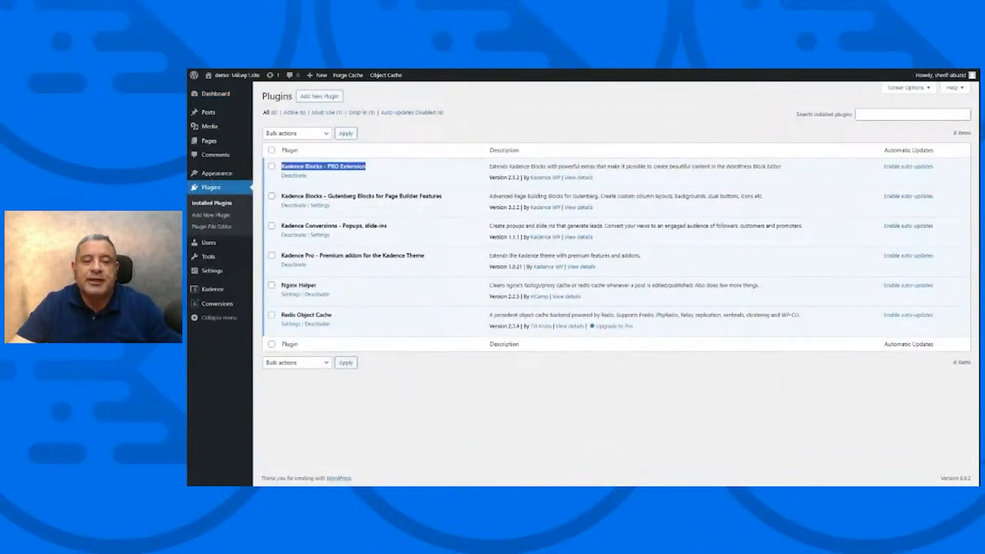
triple_click(394, 196)
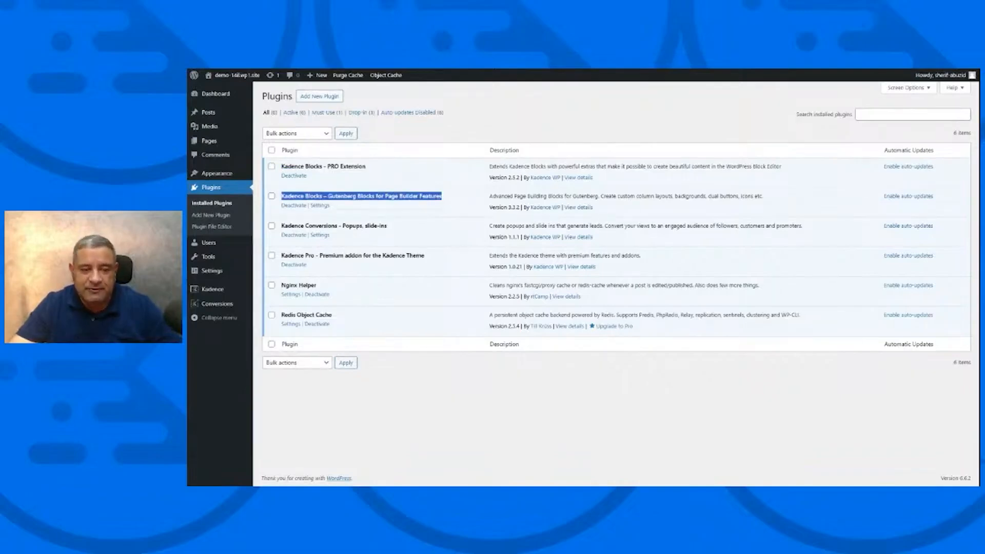
triple_click(380, 226)
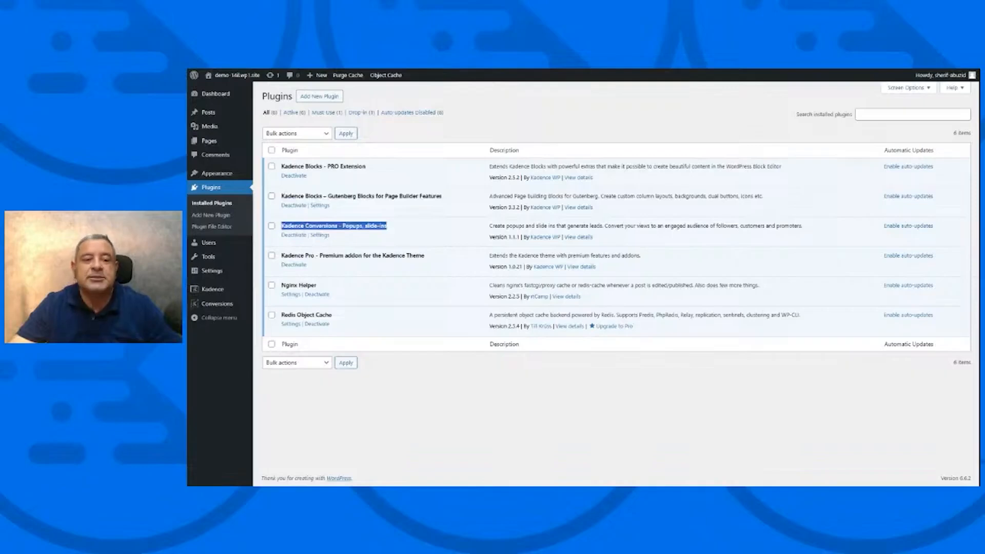
triple_click(380, 256)
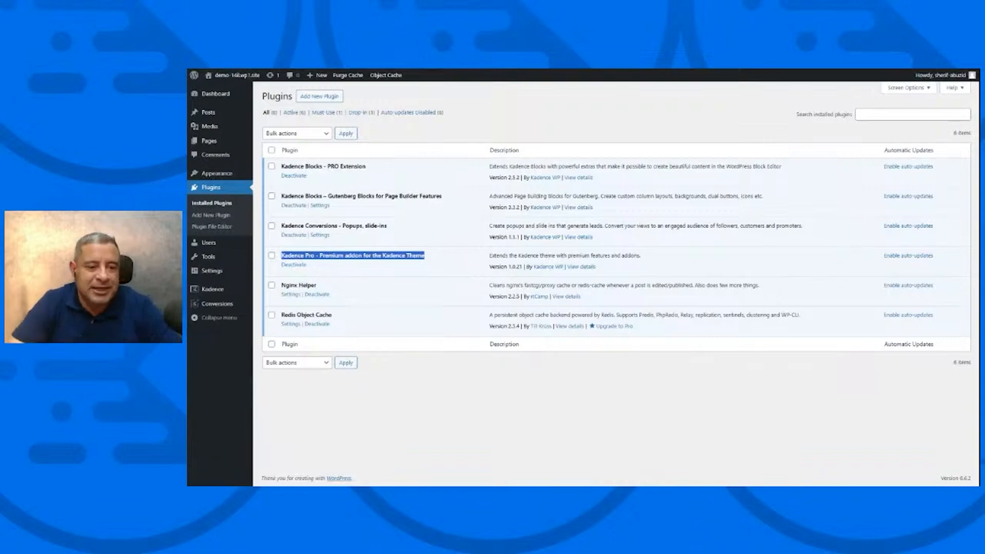
left_click(400, 254)
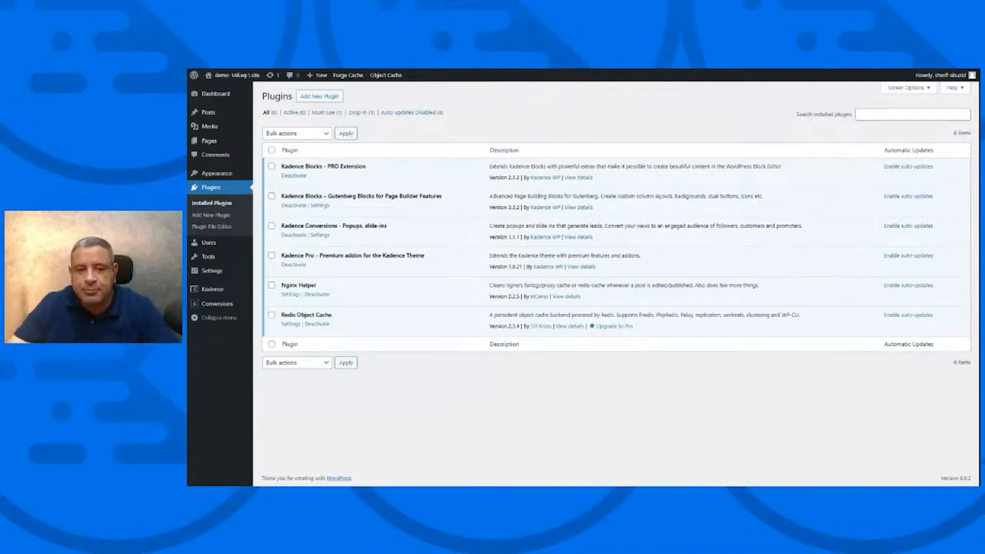
double_click(383, 226)
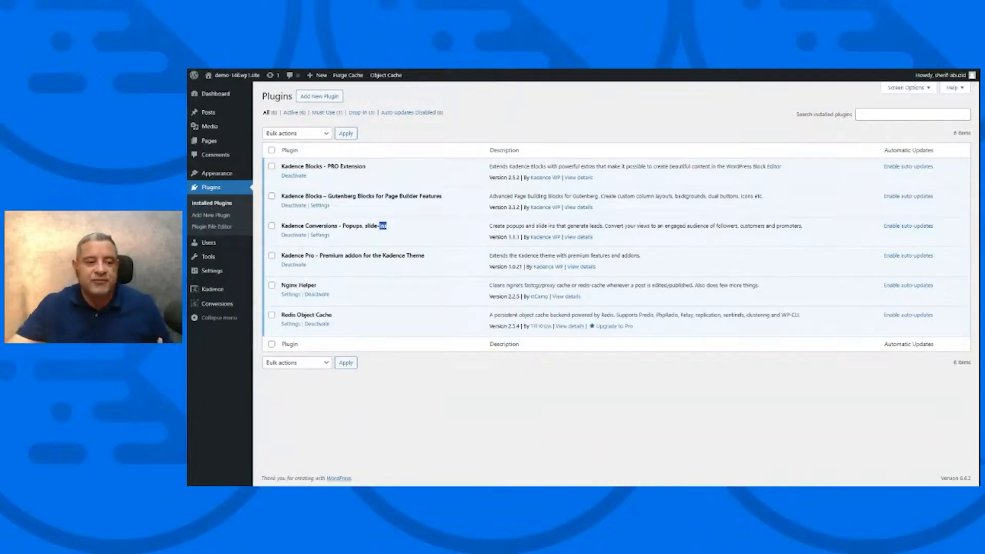
Examine the Kadence theme settings for the Pro Addons, in particular the Hooked Elements addon.
mouse_move(232, 177)
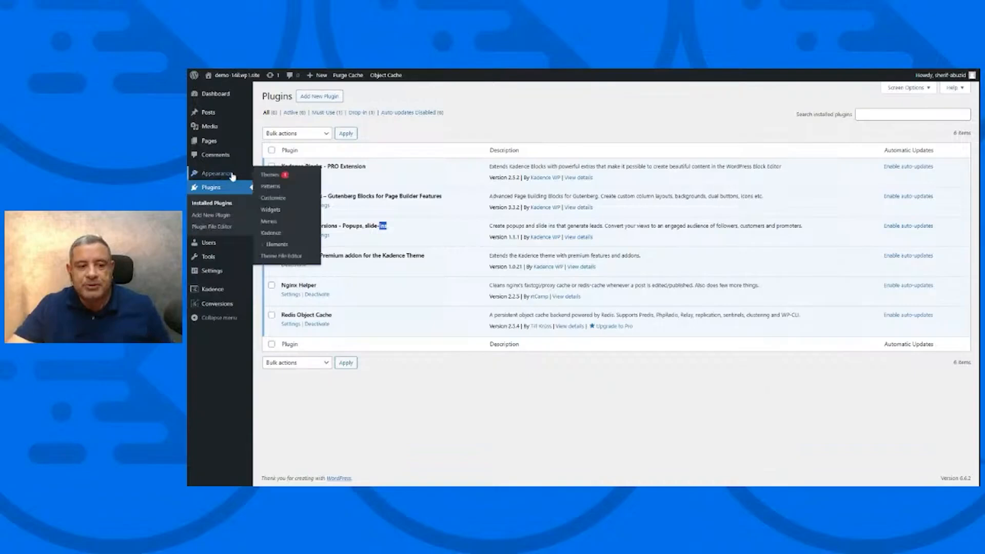
left_click(271, 233)
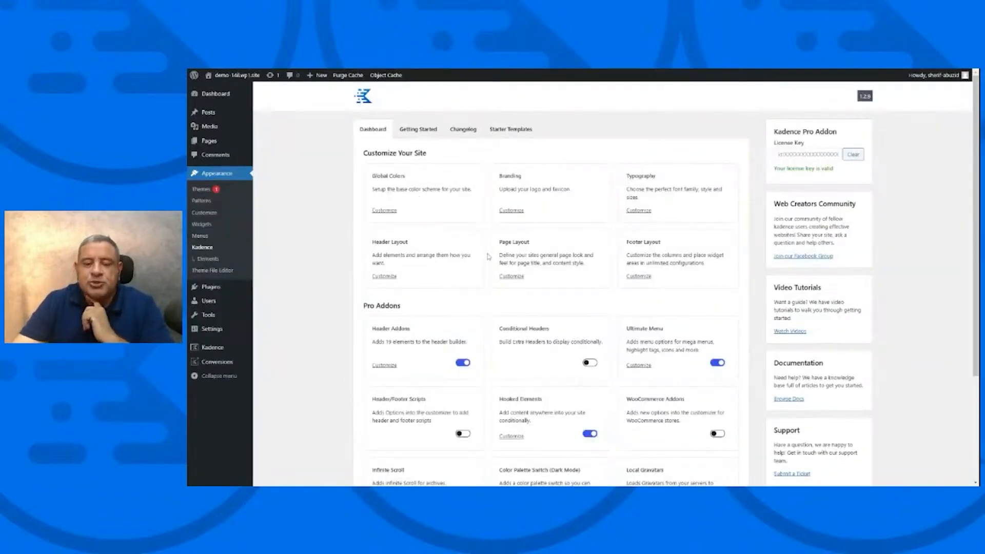
scroll(489, 256, "down", 2)
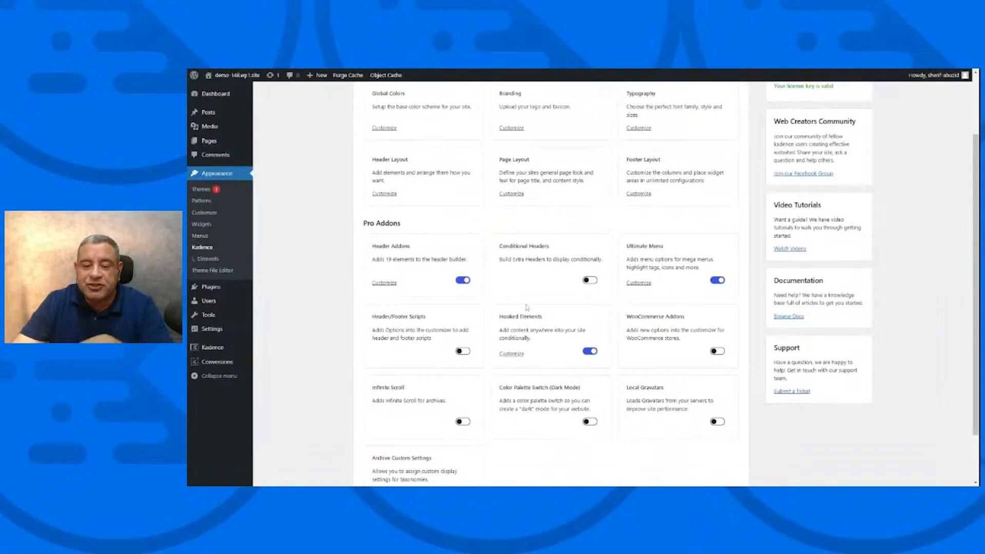
triple_click(530, 316)
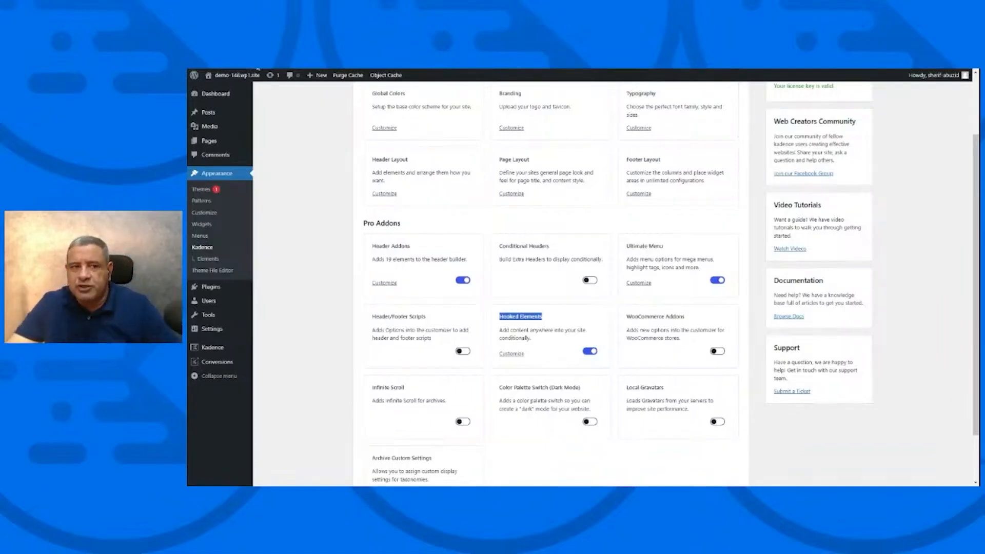
left_click(295, 154)
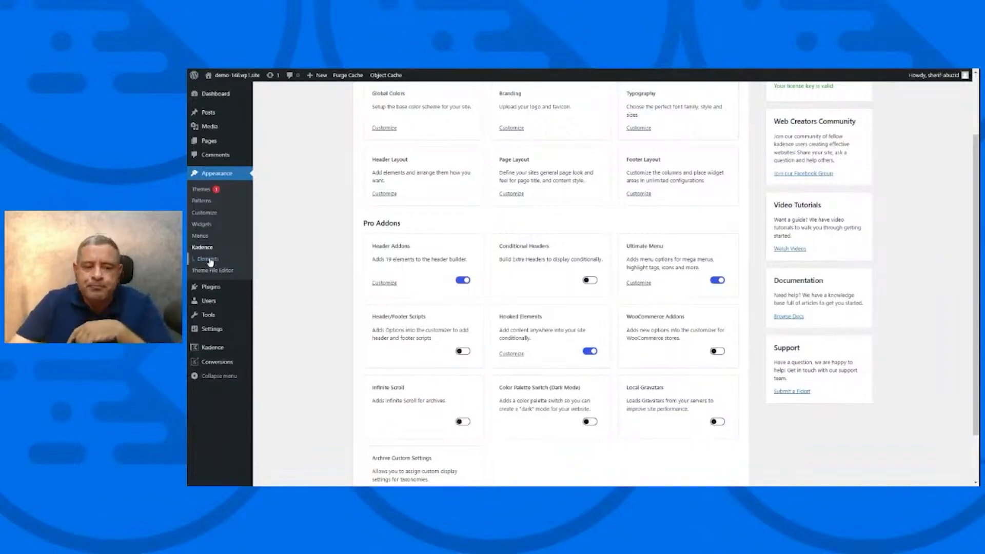
Create a new Kadence element of the Content Section type.
left_click(207, 260)
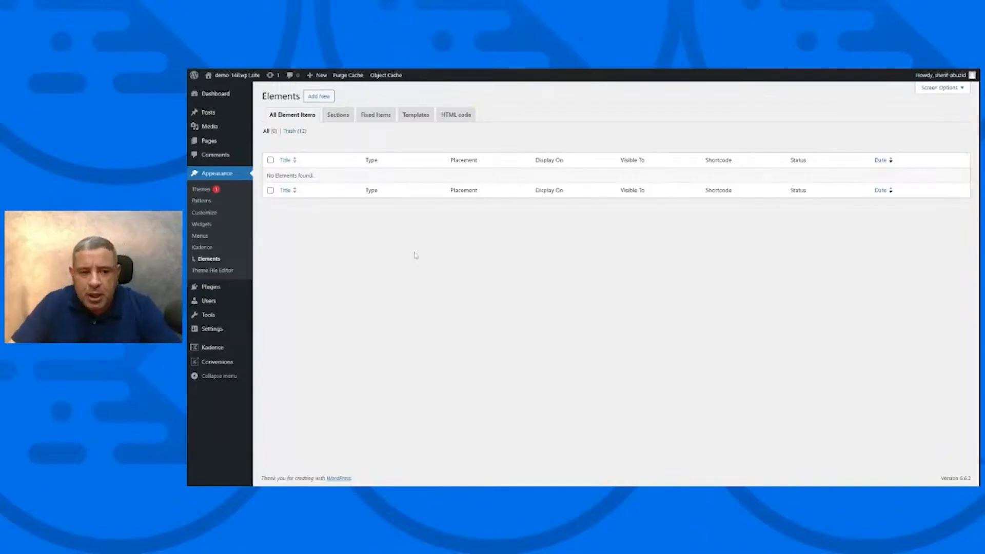
left_click(324, 102)
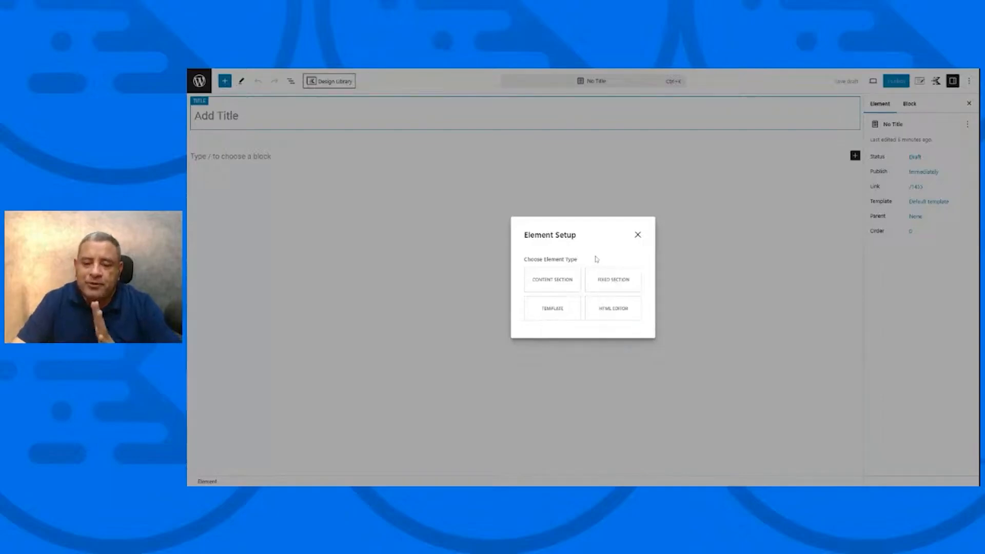
left_click(554, 283)
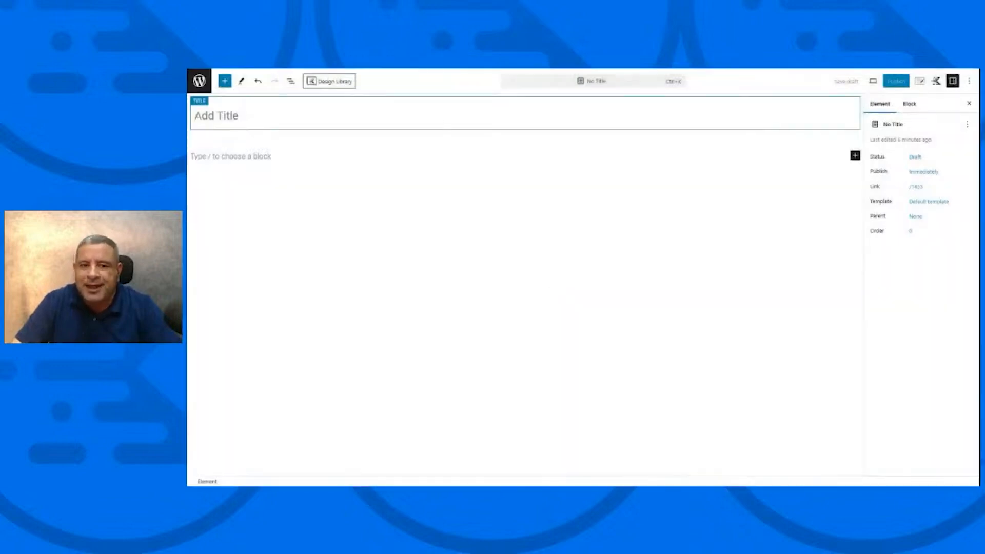
Title the element "Opt-In Section For Posts".
type("Opt")
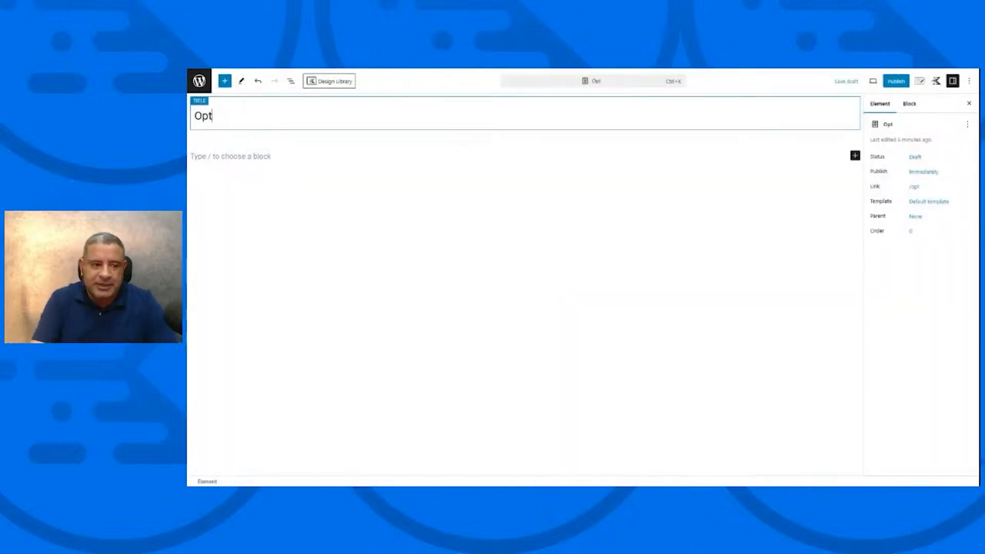
type("-In")
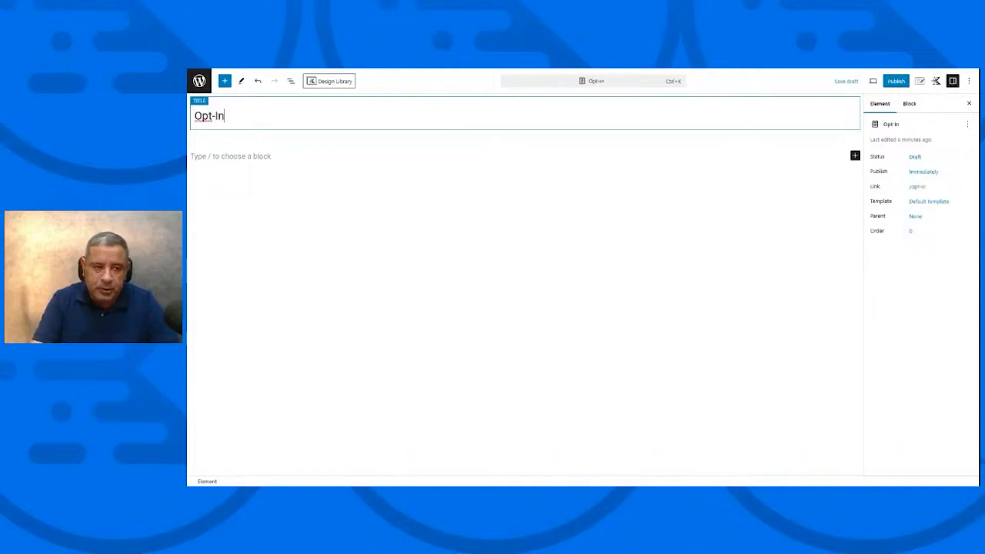
type(" Posts")
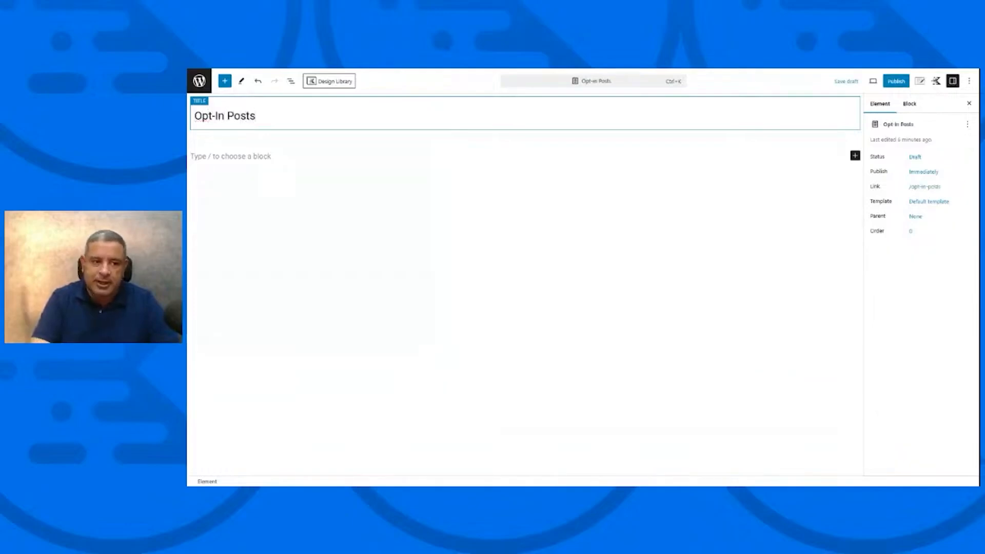
key("ctrl+Left")
type("Section")
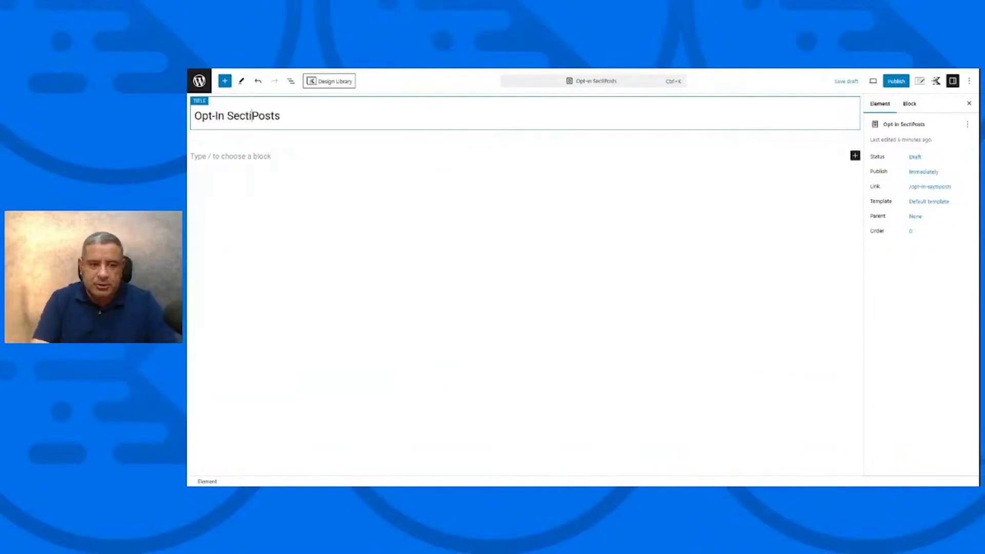
type(" For")
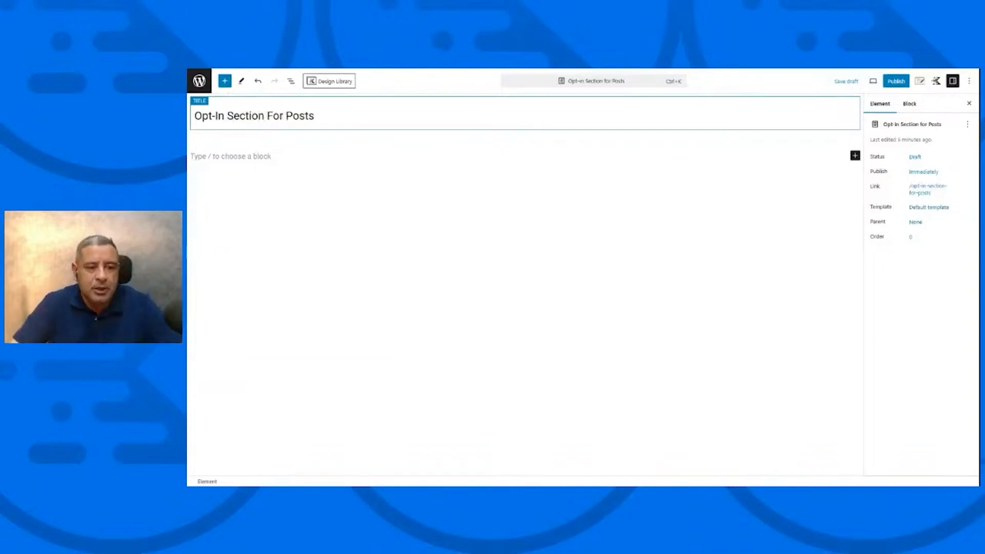
Insert a Row Layout block with two equal columns below the element's title.
left_click(324, 155)
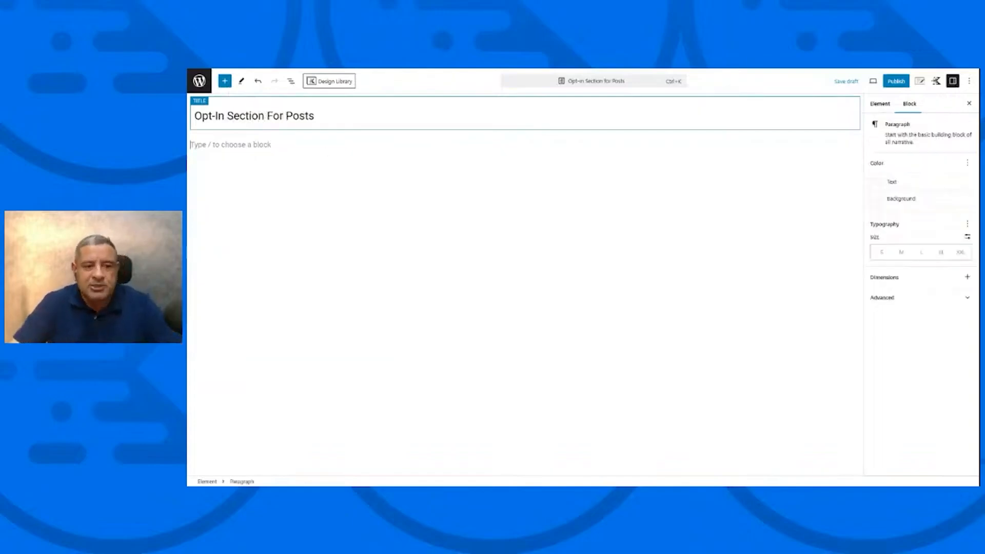
left_click(226, 81)
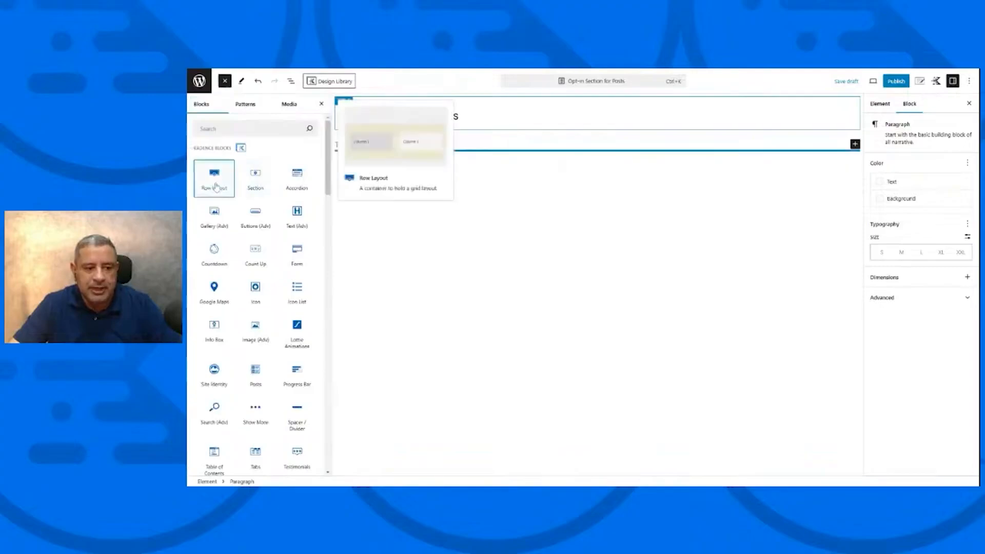
left_click(215, 180)
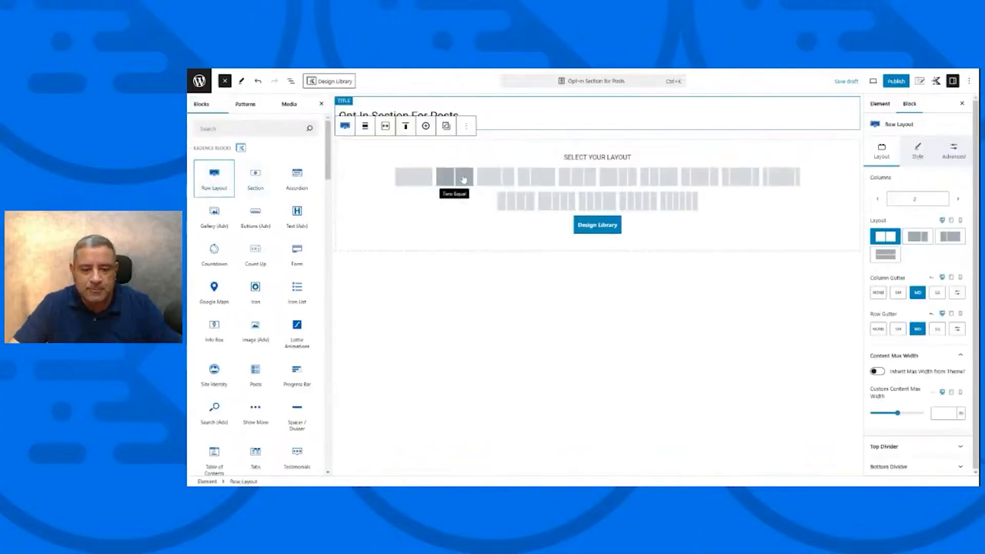
left_click(464, 179)
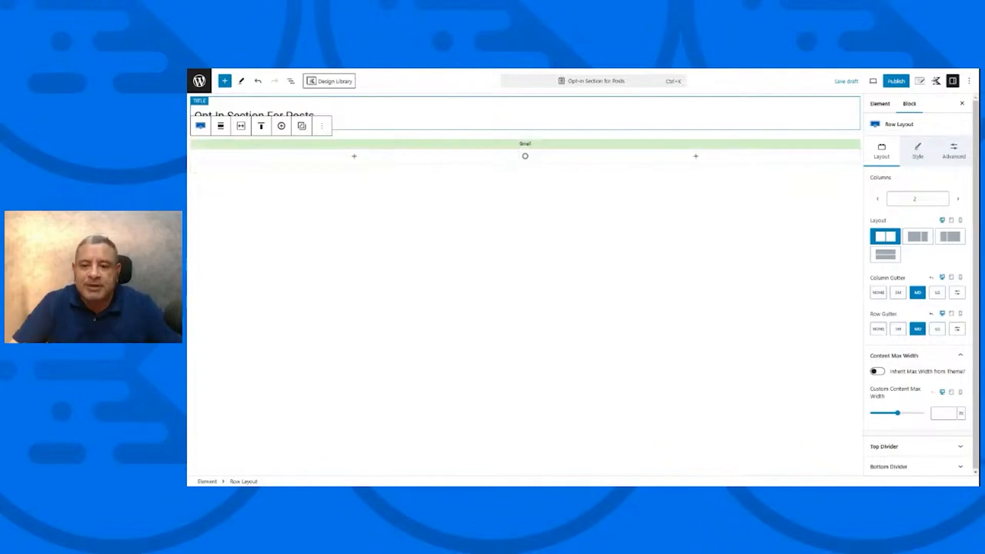
Set the row layout's background to the light beige colour from the palette.
left_click(920, 153)
left_click(968, 237)
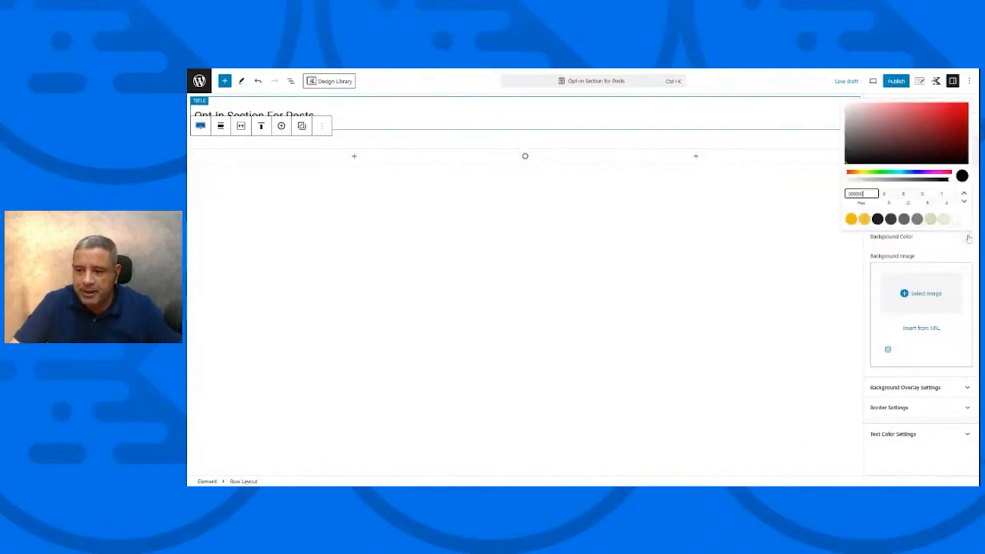
left_click(944, 219)
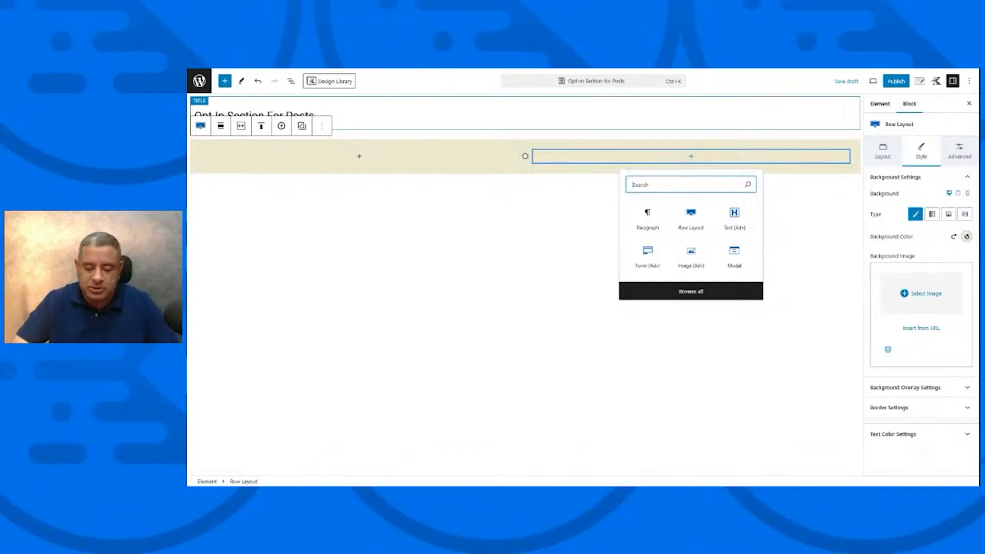
Insert the Ultimate Marketing Handbook cover as an Image (Adv) block in the row's second column, centred and scaled down.
type("im")
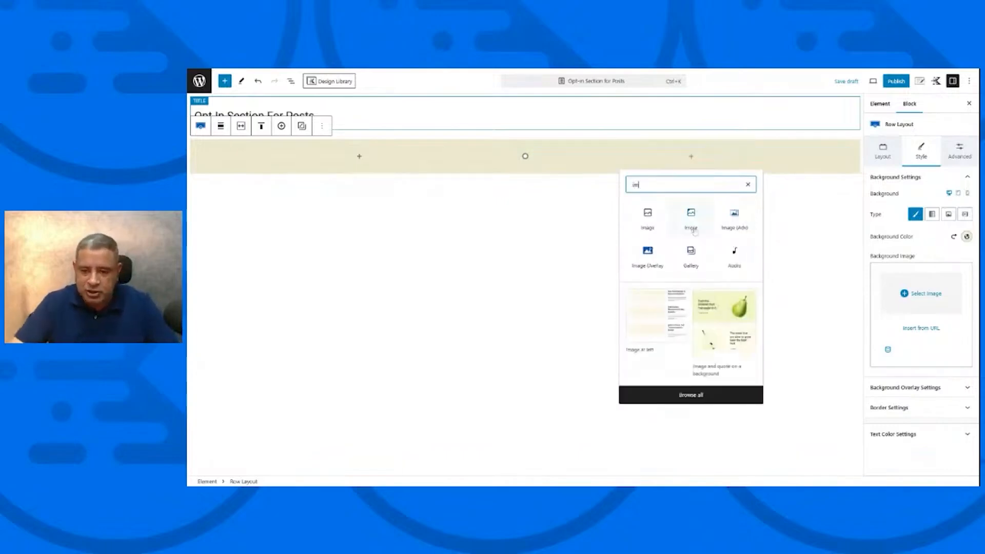
left_click(728, 230)
left_click(564, 197)
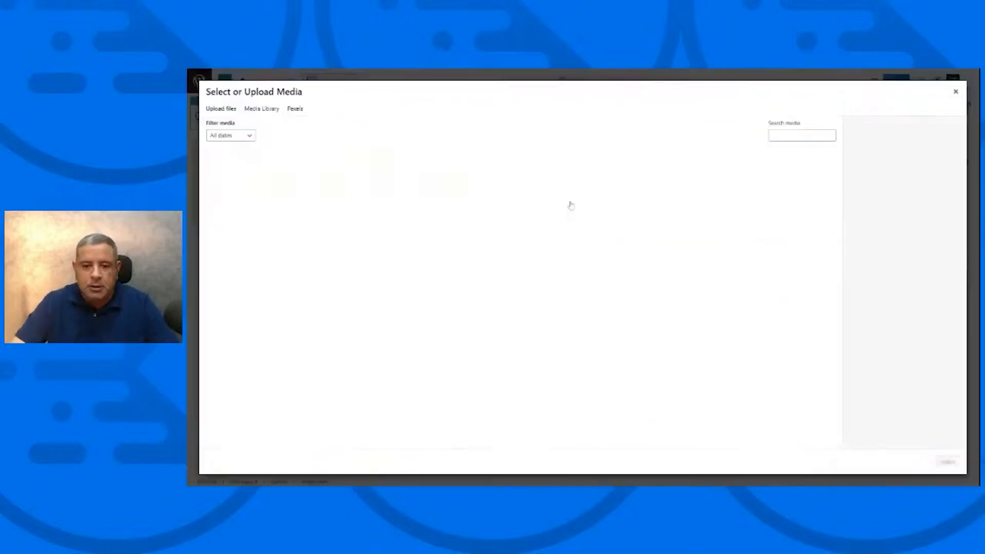
left_click(358, 194)
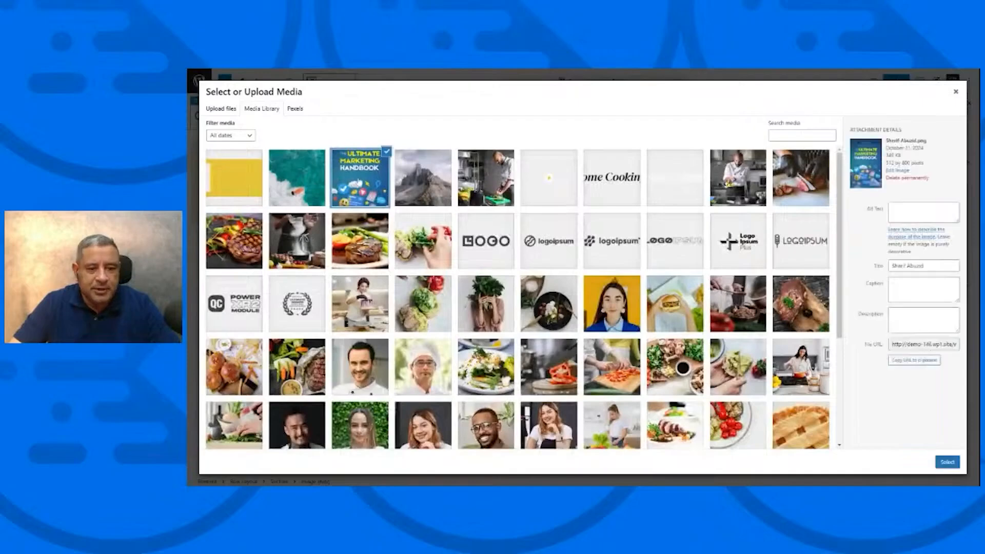
left_click(947, 462)
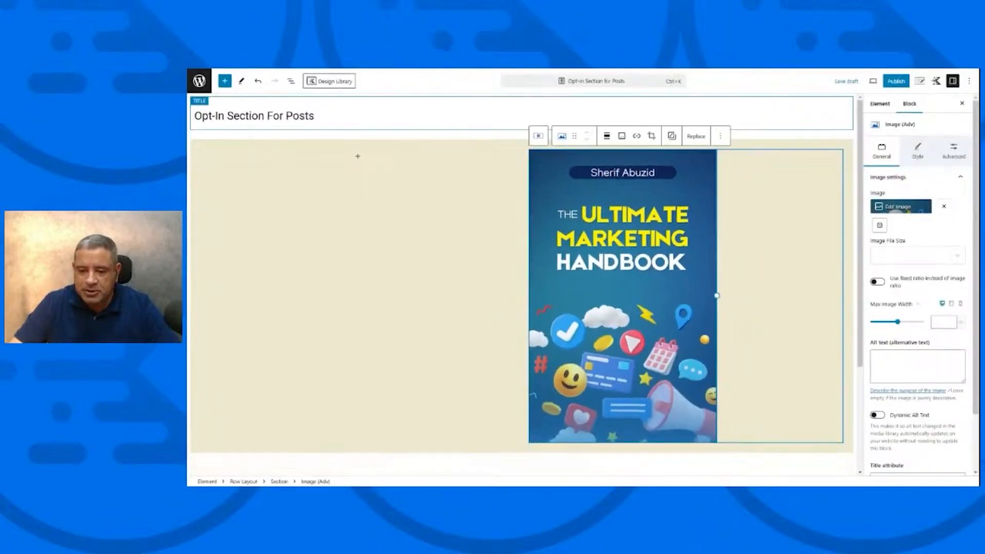
left_click(607, 136)
left_click(633, 194)
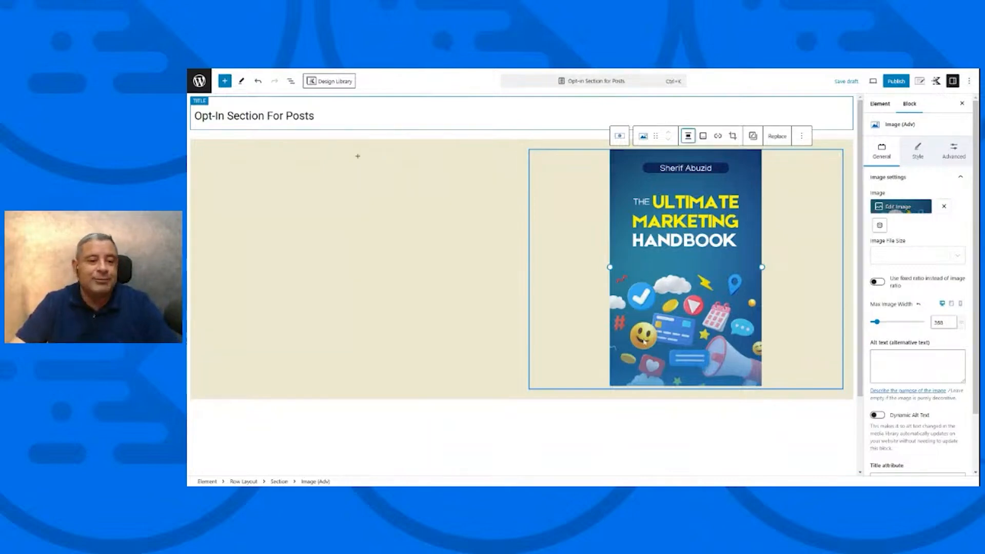
Add a Text (Adv) heading to the first column: "Free Training: Unlock 7 Marketing Secrets Top Professional Use To Turn Their Websites Into Lead Generation Machines.".
left_click(366, 157)
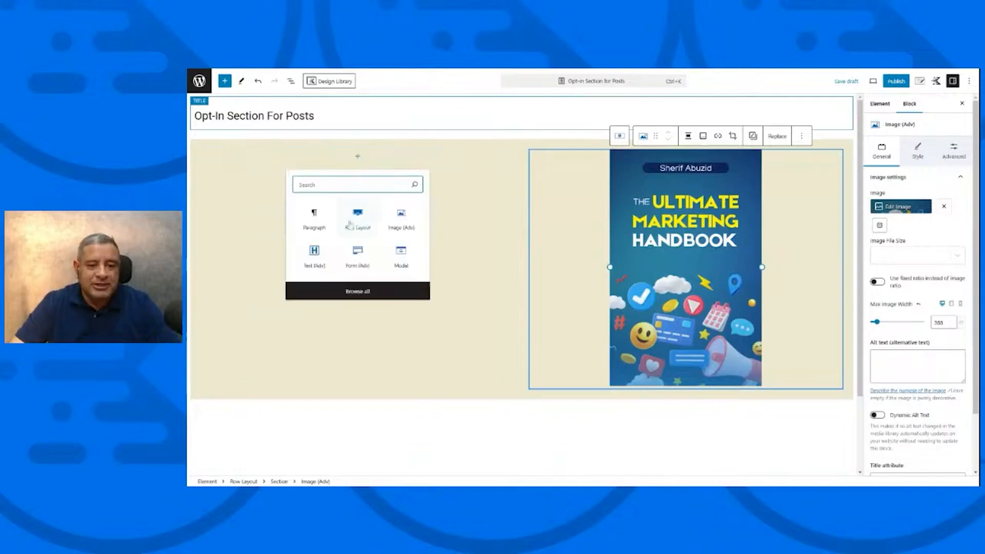
left_click(315, 257)
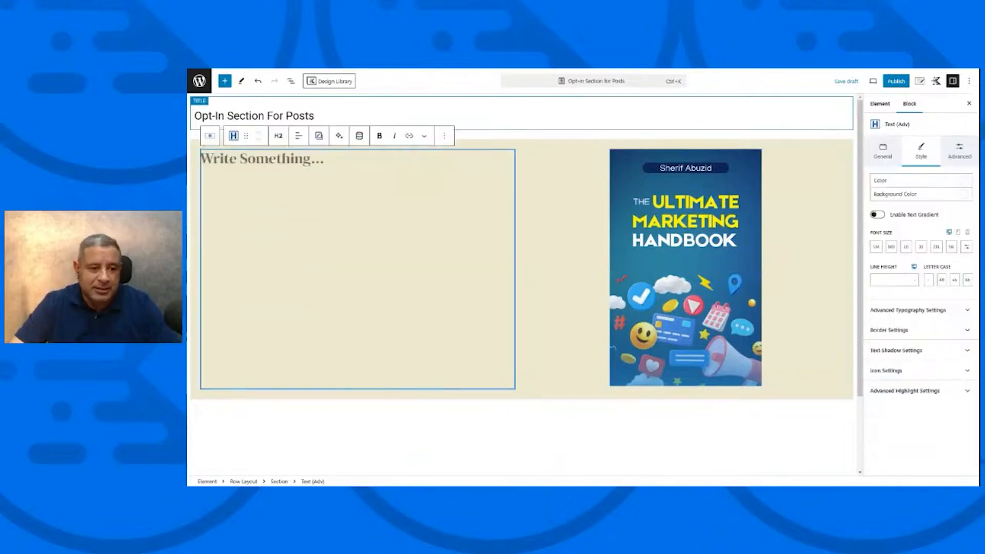
type("Free Training: Unlock 7 Marketing Secrets Top Professional Use To Turn Their Websites Into Lead Generation Machines.")
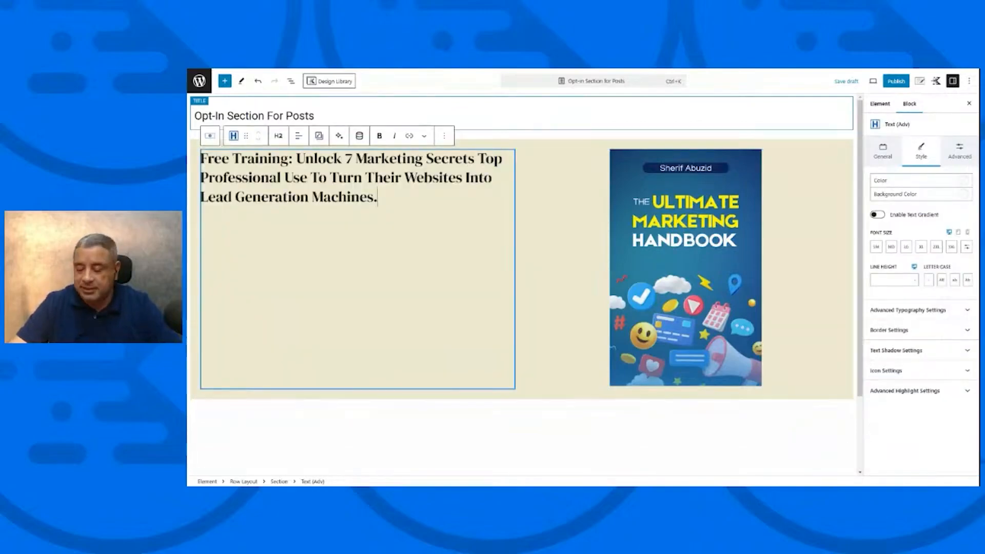
Add a paragraph below the heading: "Get insider tips, proven strategies, and expert tactics to supercharge your marketing efforts and grow your business faster!".
key("Return")
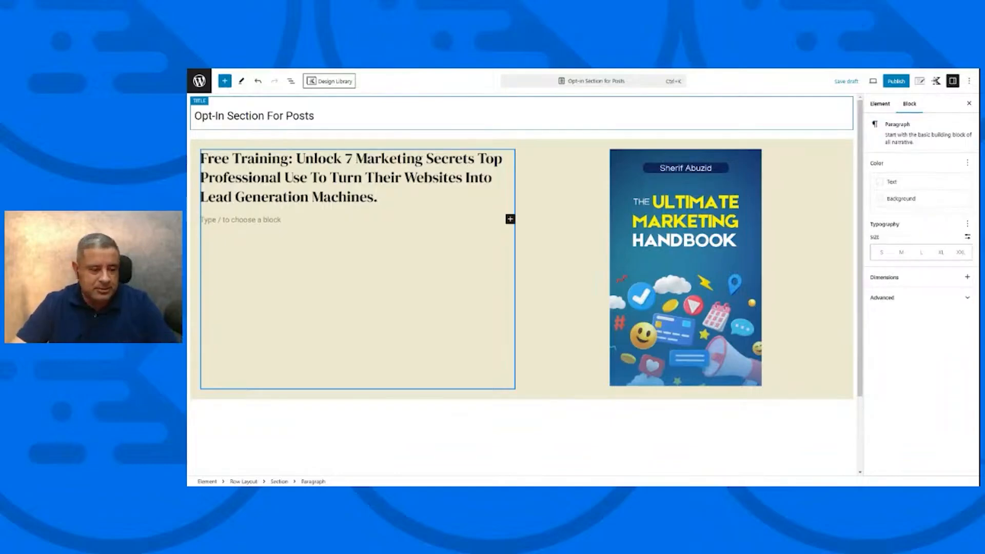
type("Get insider tips, proven strategies, and expert tactics to supercharge your marketing efforts and grow your business faster!")
key("Return")
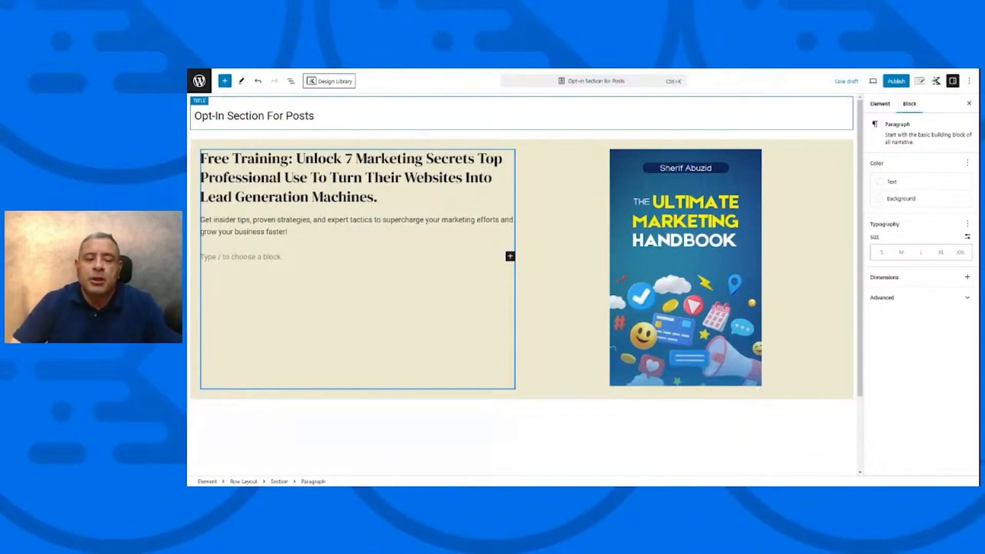
Insert a Form (Adv) block below the paragraph and start a new form with the Subscribe With Name layout and Basic style.
left_click(511, 256)
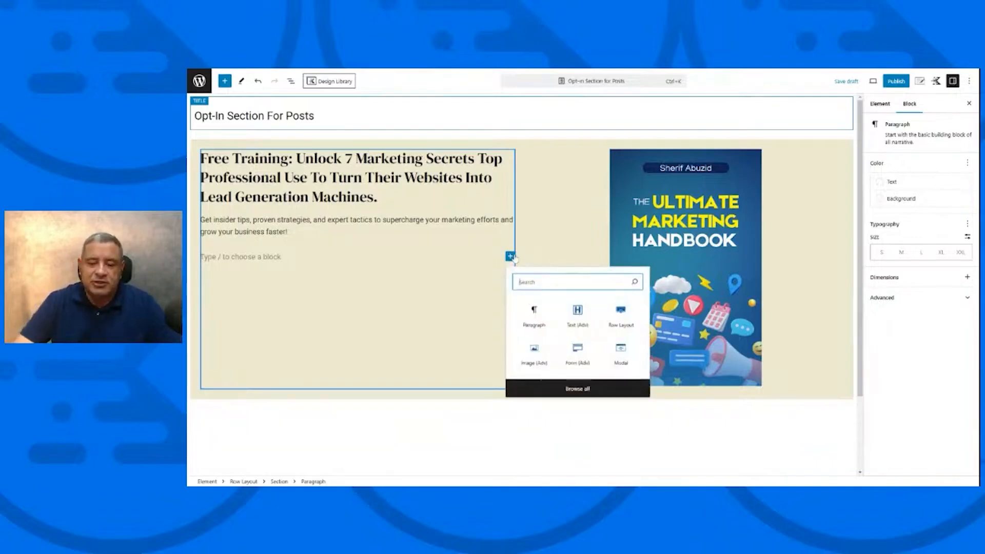
left_click(578, 352)
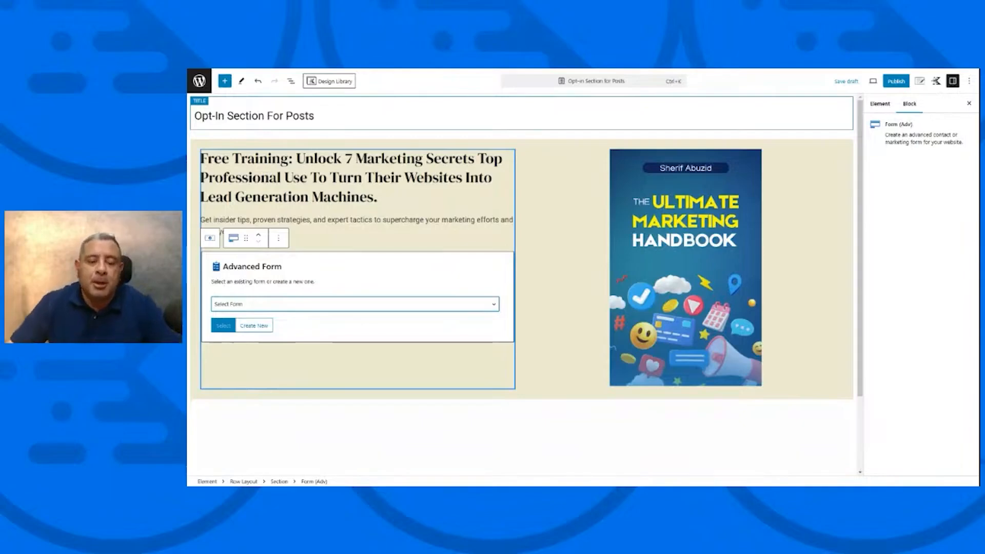
left_click(259, 327)
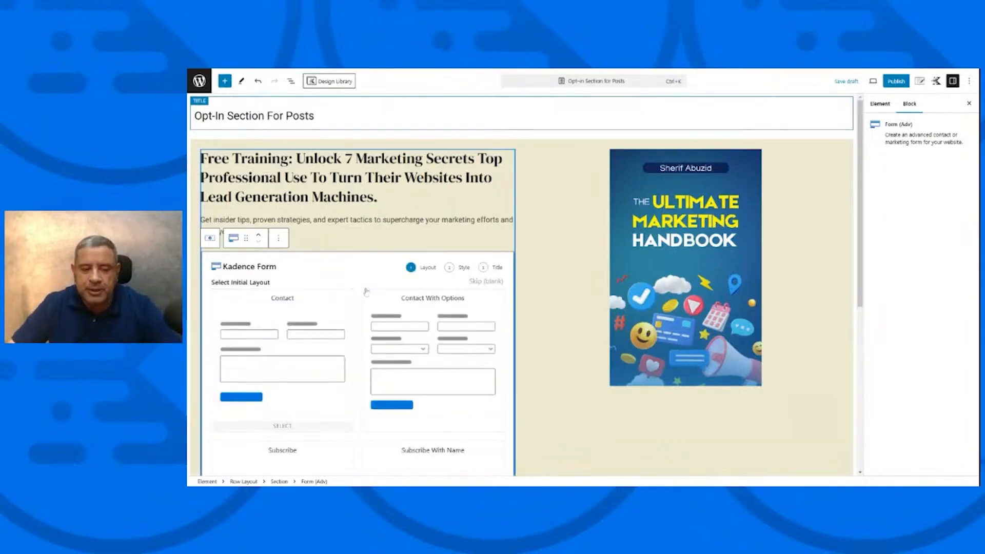
scroll(367, 291, "down", 1)
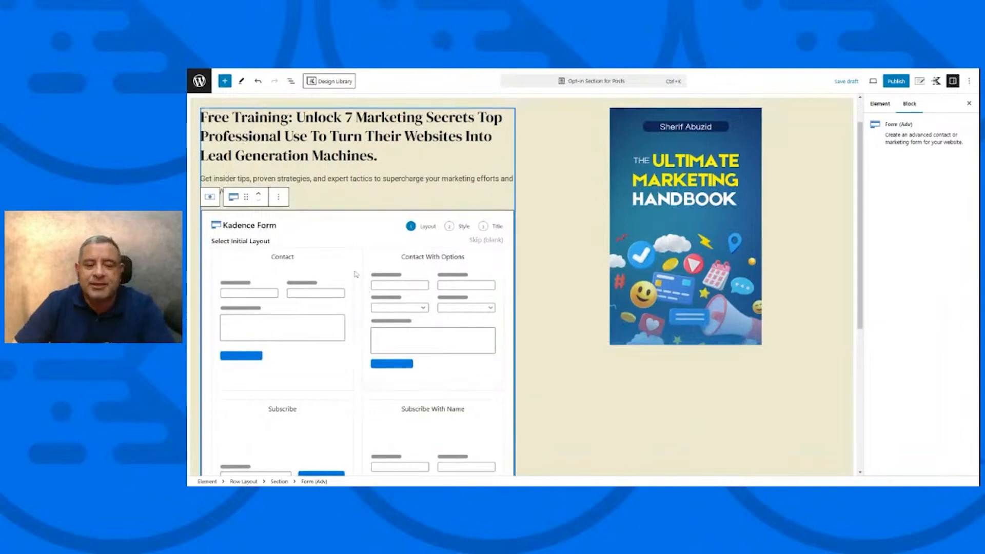
scroll(360, 271, "down", 1)
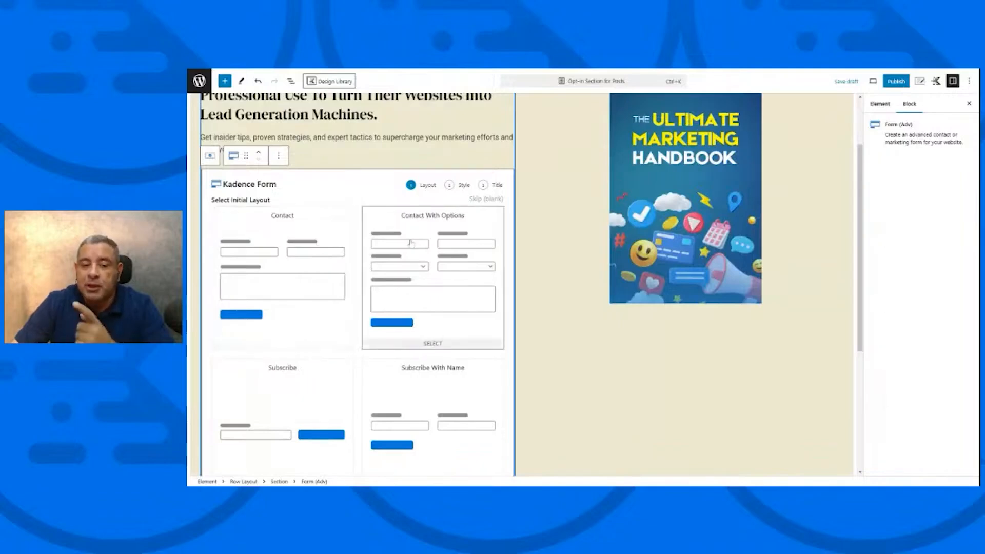
scroll(410, 242, "down", 1)
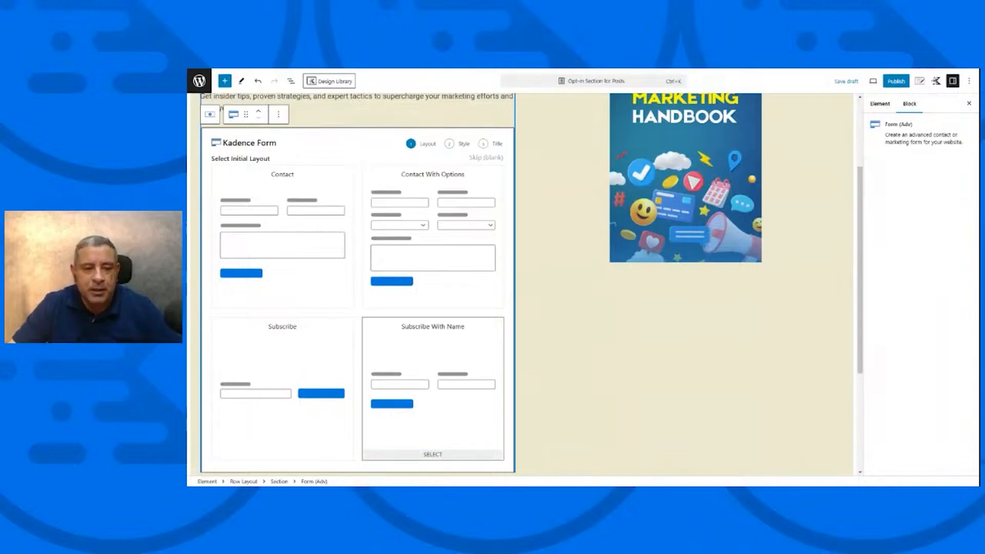
left_click(442, 334)
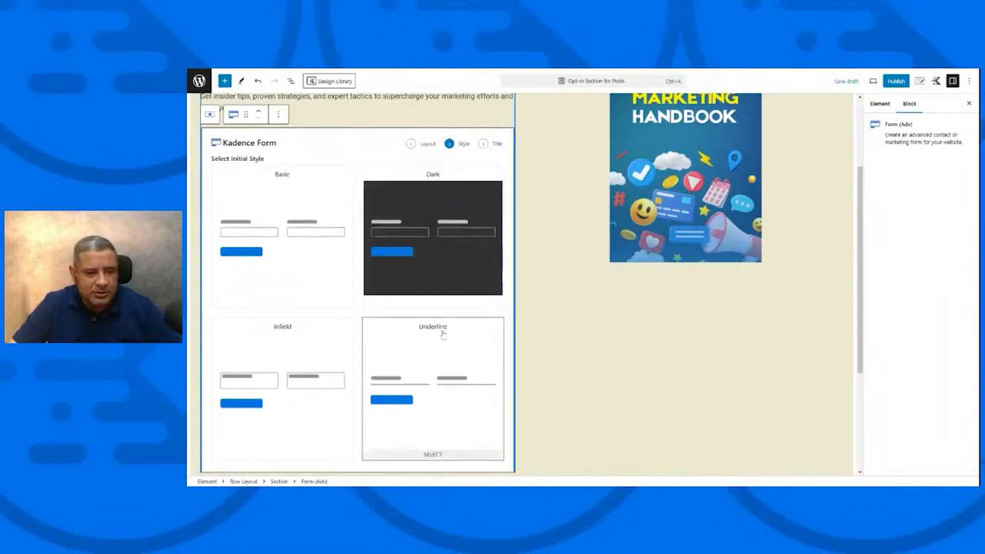
left_click(329, 183)
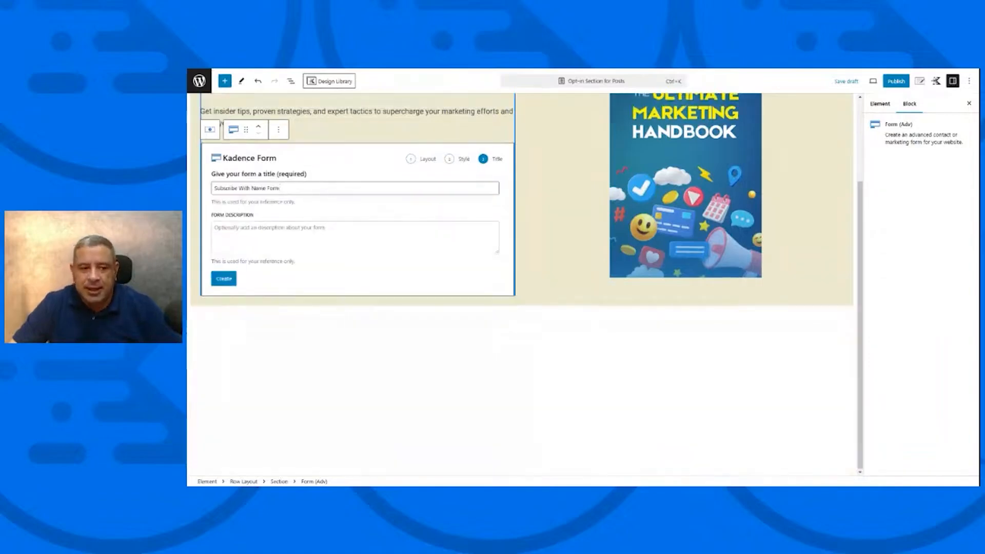
Title the new form "Optin Form - Name and Email" and create it.
left_click_drag(280, 188, 214, 187)
type("Op")
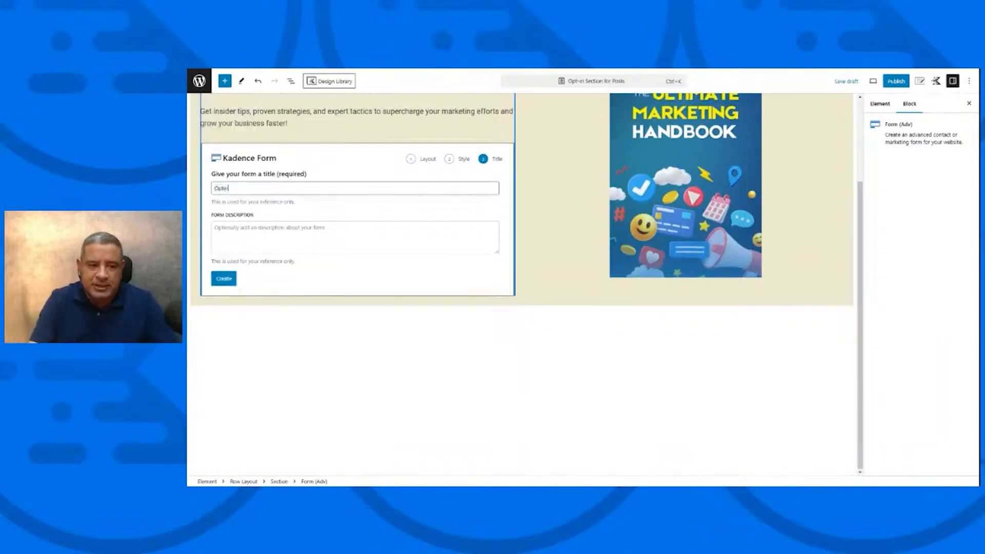
type("tin Form")
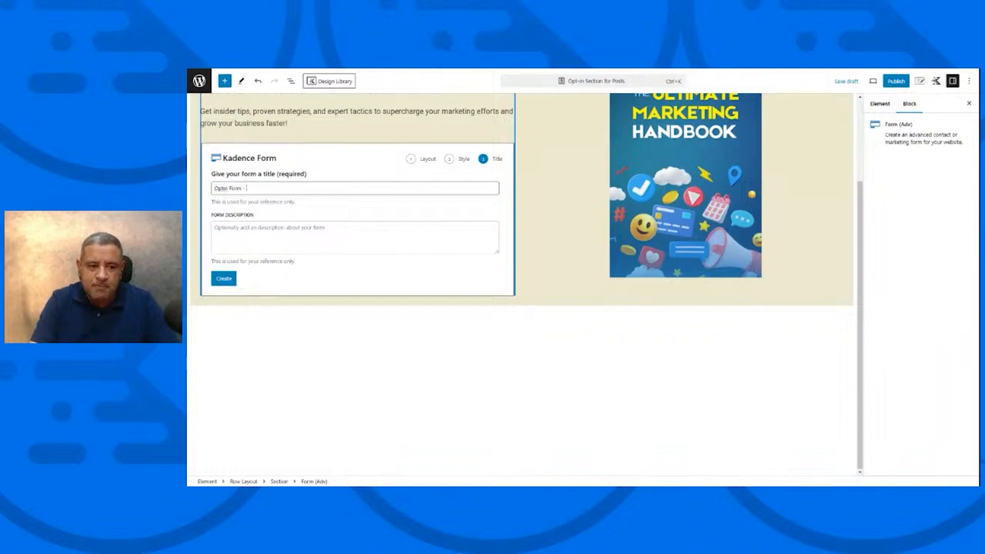
type(" - Name")
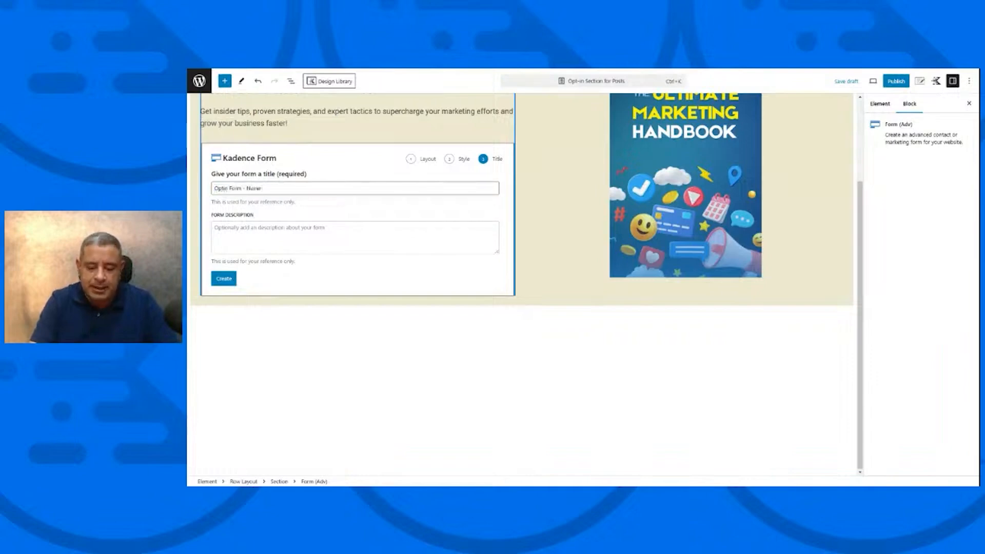
type(" and Email")
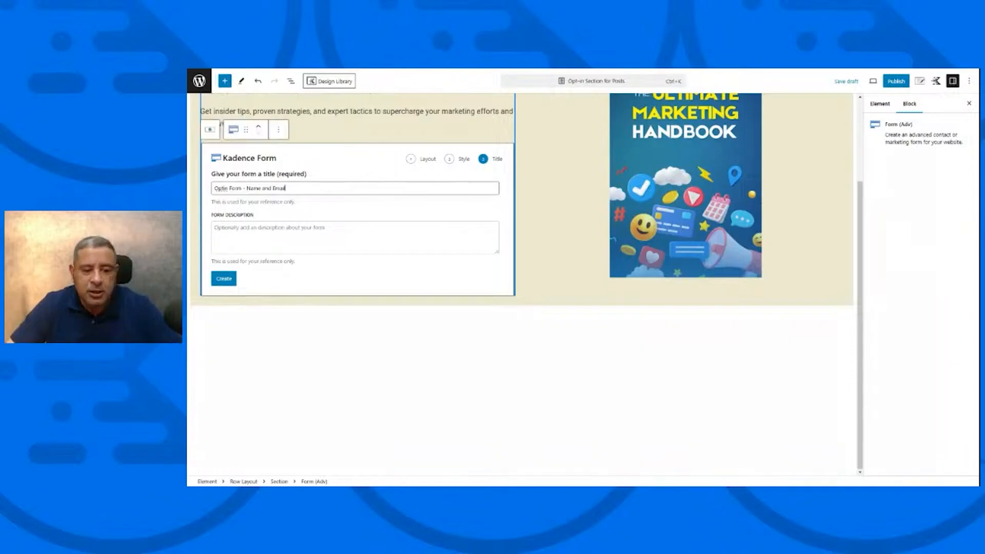
left_click(223, 280)
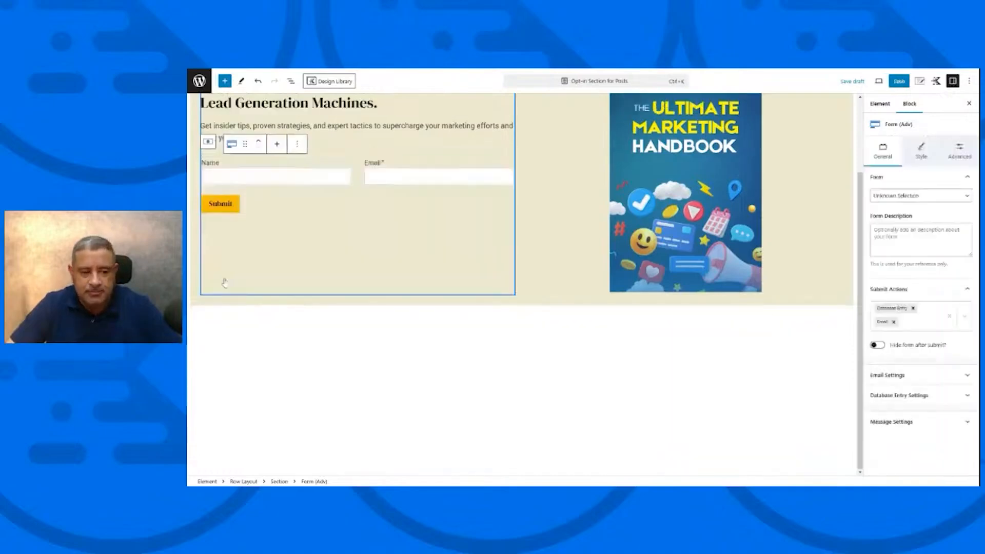
Change the row layout inside the form to stacked rows so the Email field sits below the Name field.
left_click(419, 160)
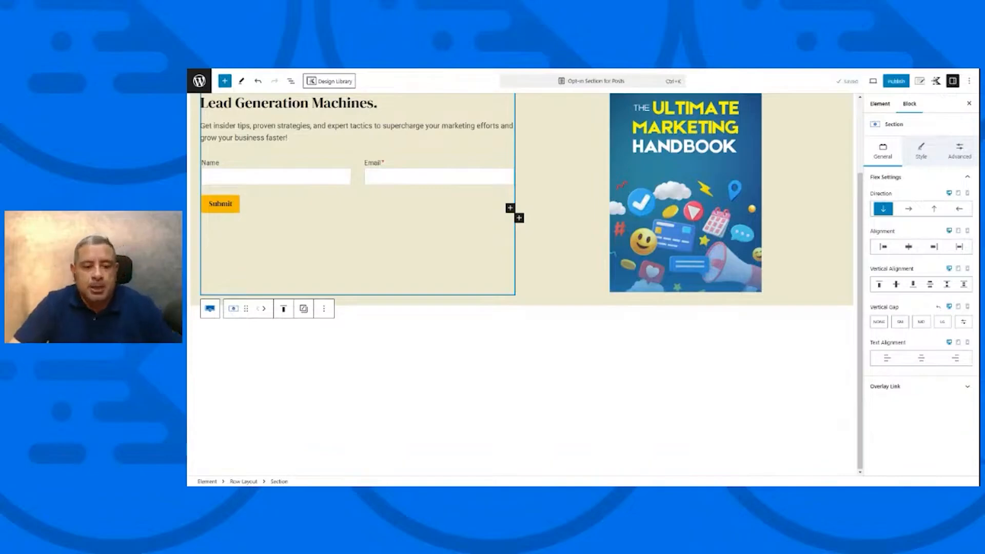
left_click(412, 162)
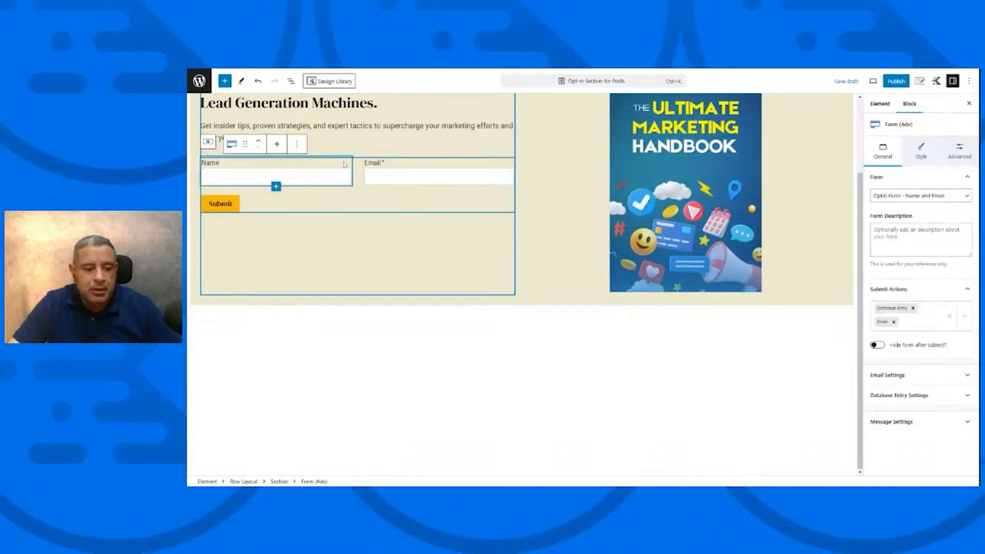
left_click(290, 81)
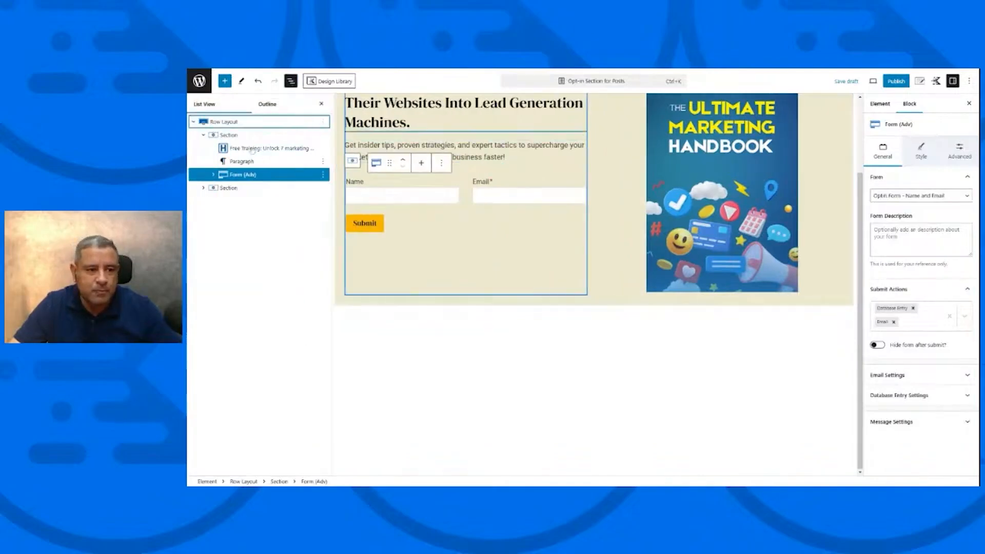
left_click(213, 175)
left_click(254, 188)
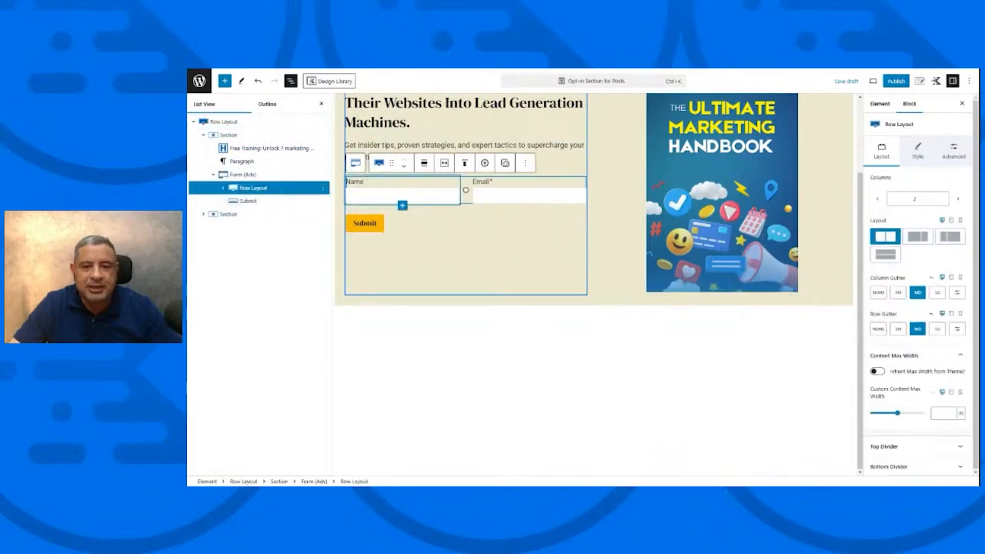
left_click(891, 255)
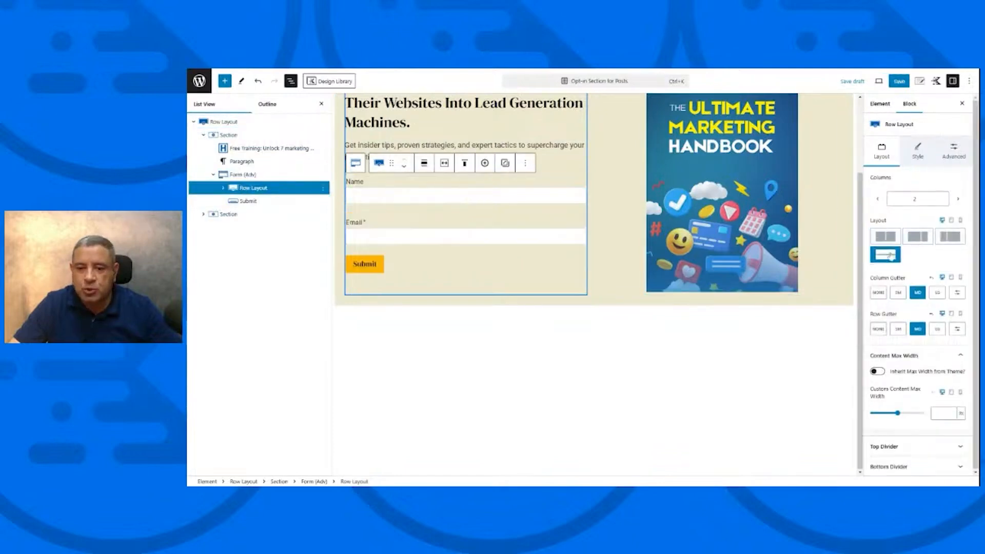
left_click(322, 104)
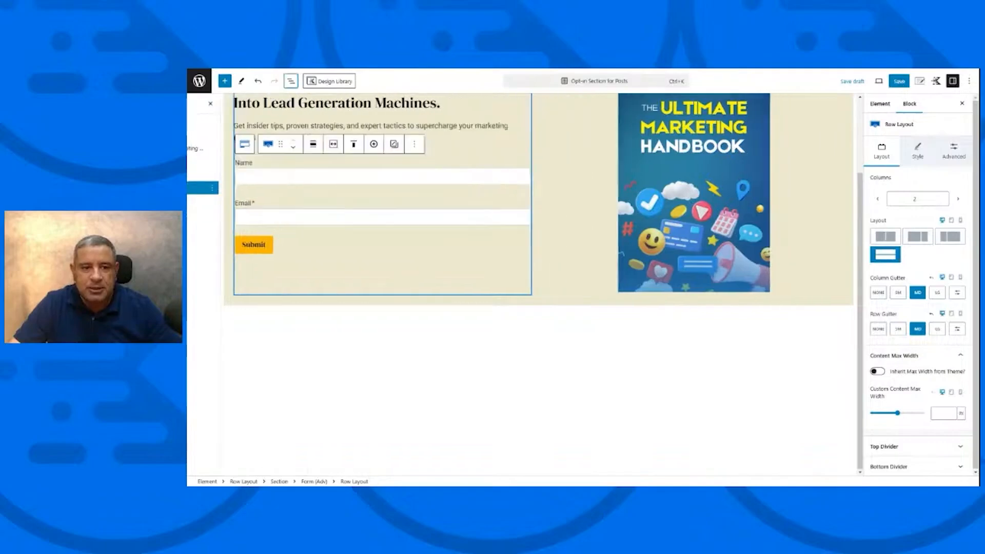
Set the outer row layout's block alignment to Align center.
left_click(800, 260)
scroll(799, 260, "up", 3)
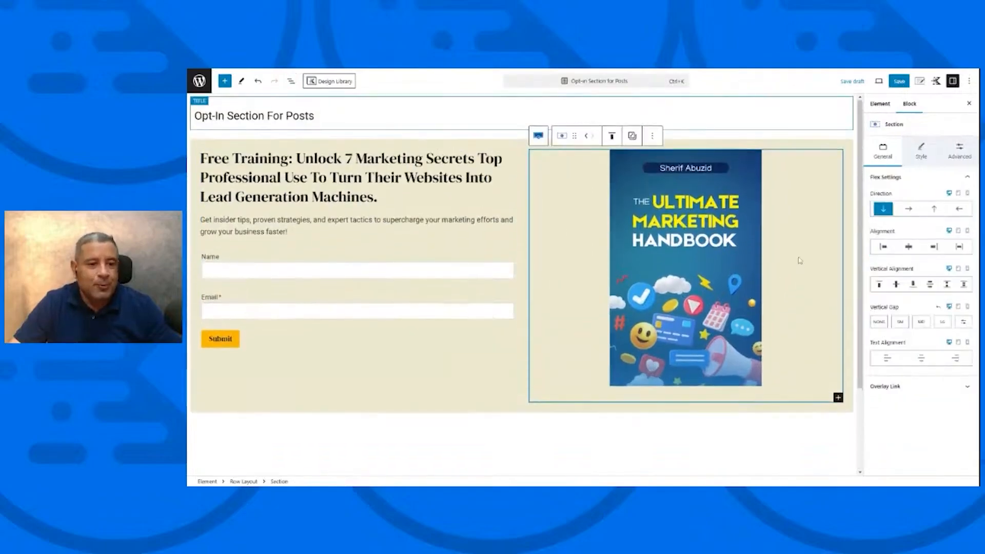
left_click(505, 146)
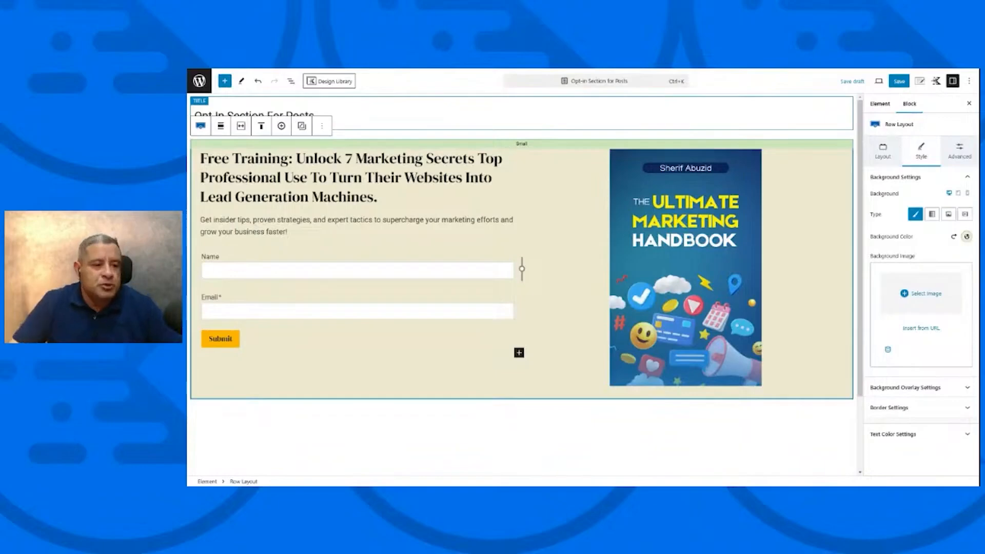
left_click(220, 126)
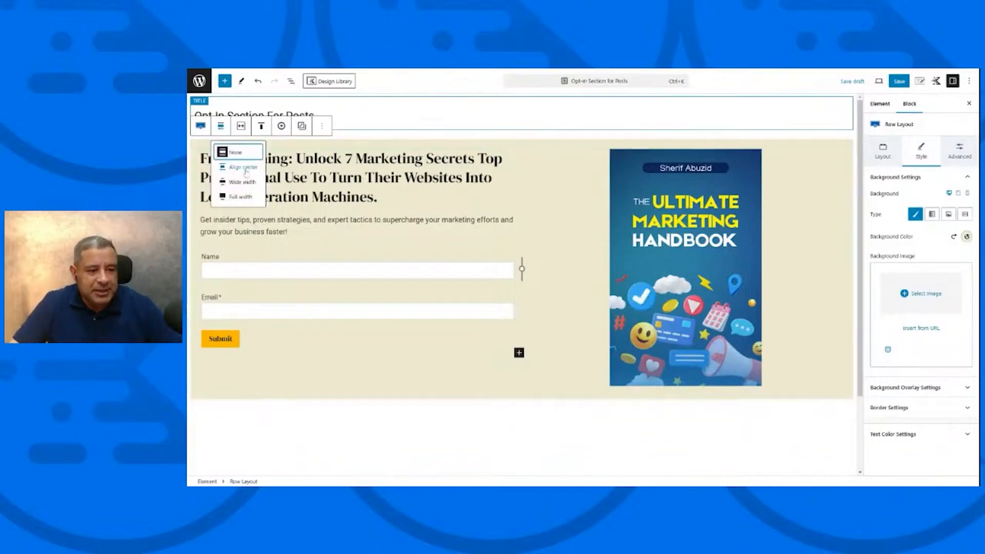
left_click(243, 168)
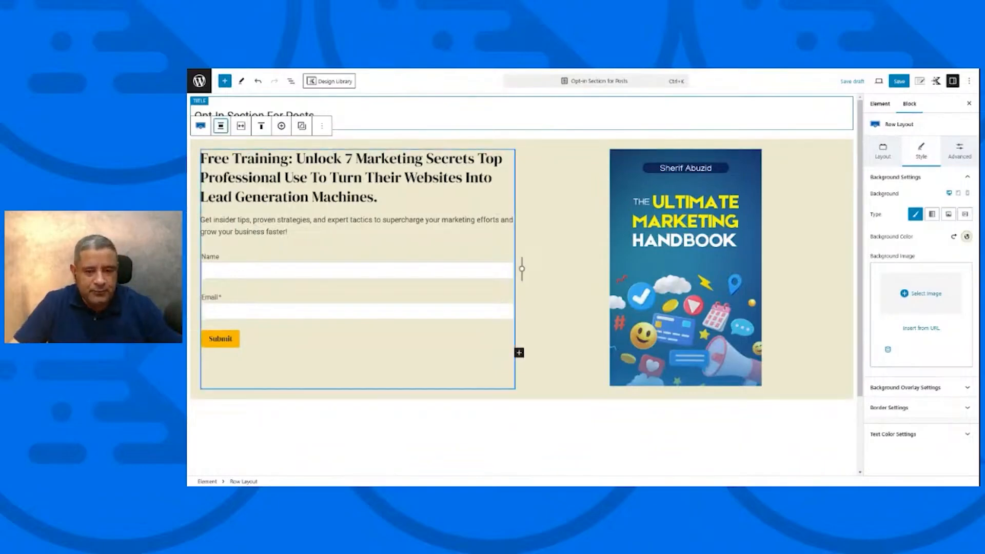
Set the text alignment of the first column's section to left.
left_click(379, 197)
left_click(277, 482)
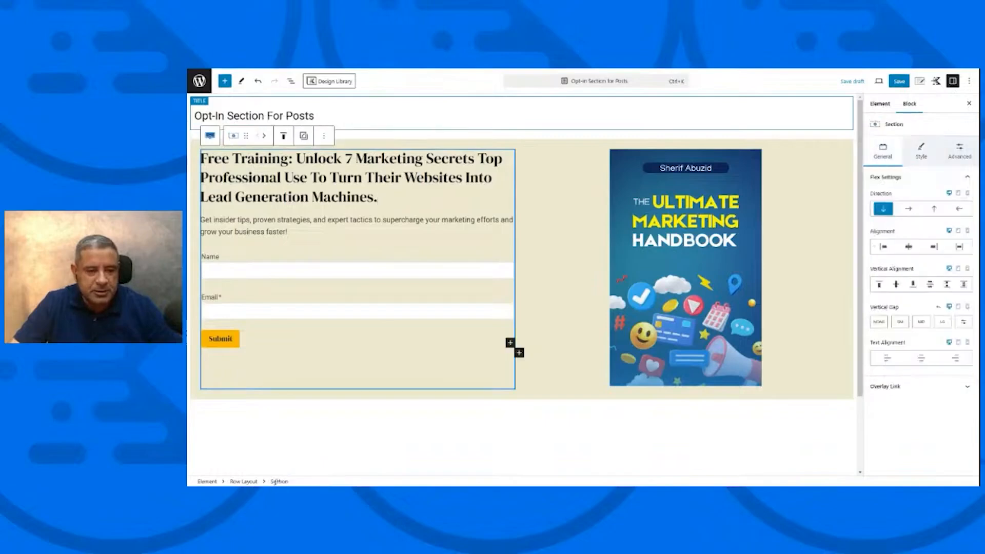
left_click(885, 359)
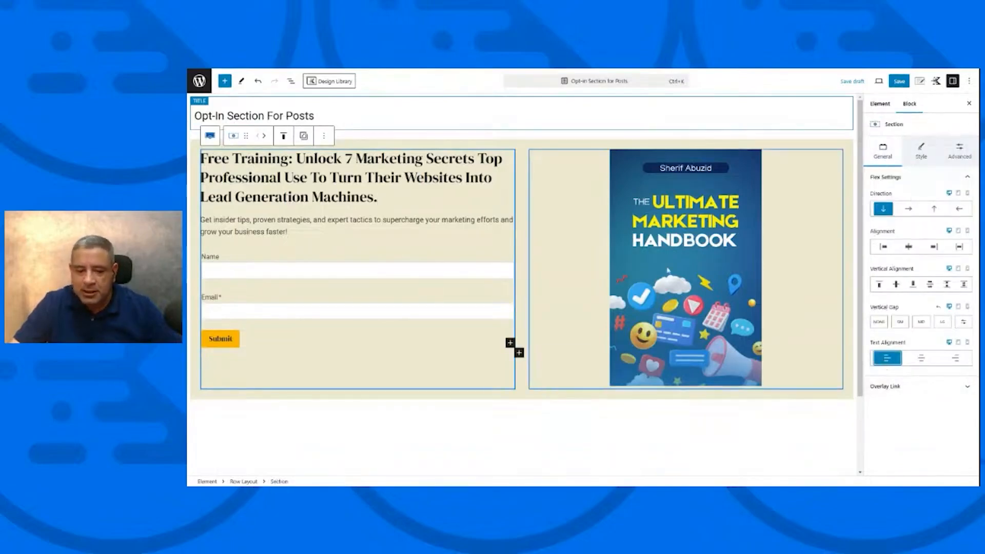
Enable a box shadow in the outer row layout's border settings.
left_click(244, 481)
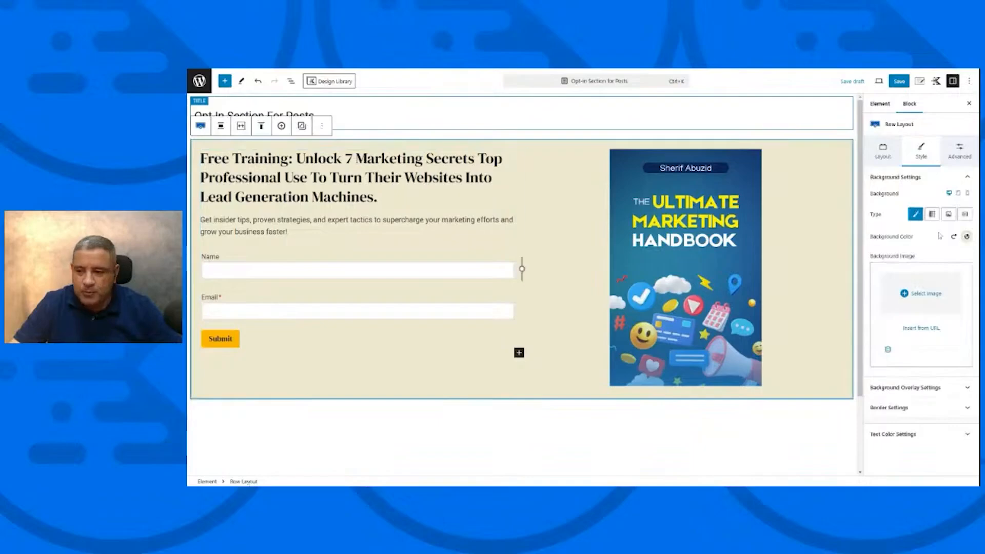
left_click(941, 407)
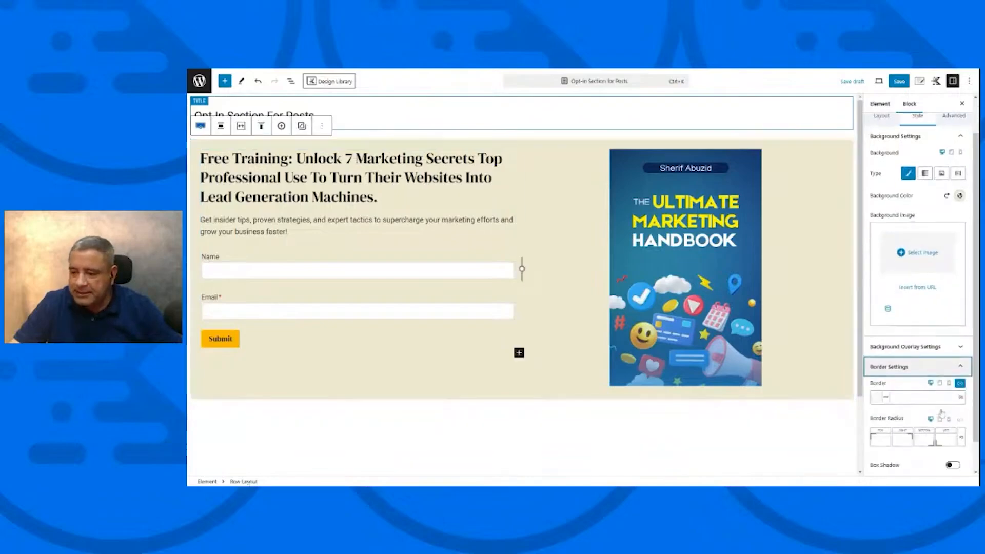
left_click(952, 432)
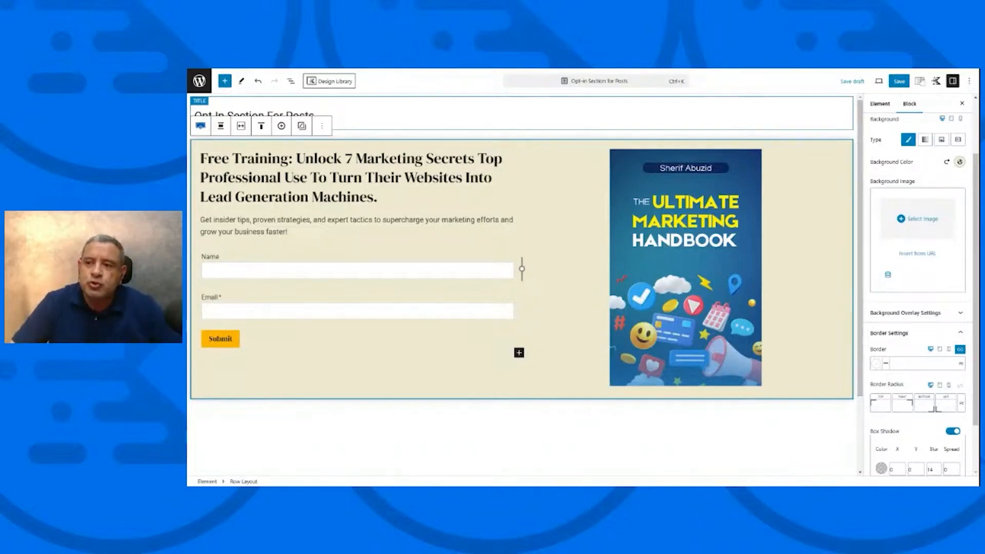
Set the element's placement to After Entry Content and save the draft.
left_click(920, 81)
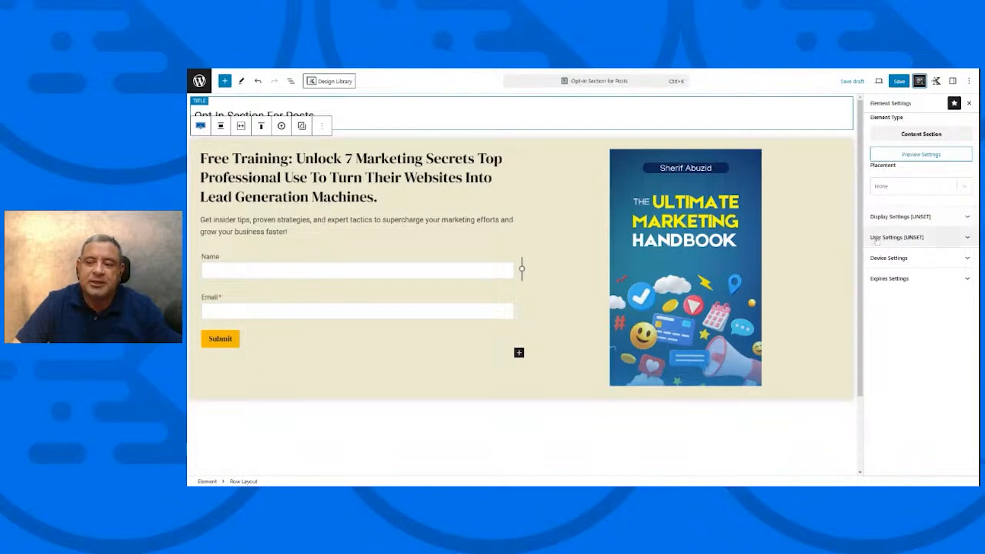
left_click(964, 187)
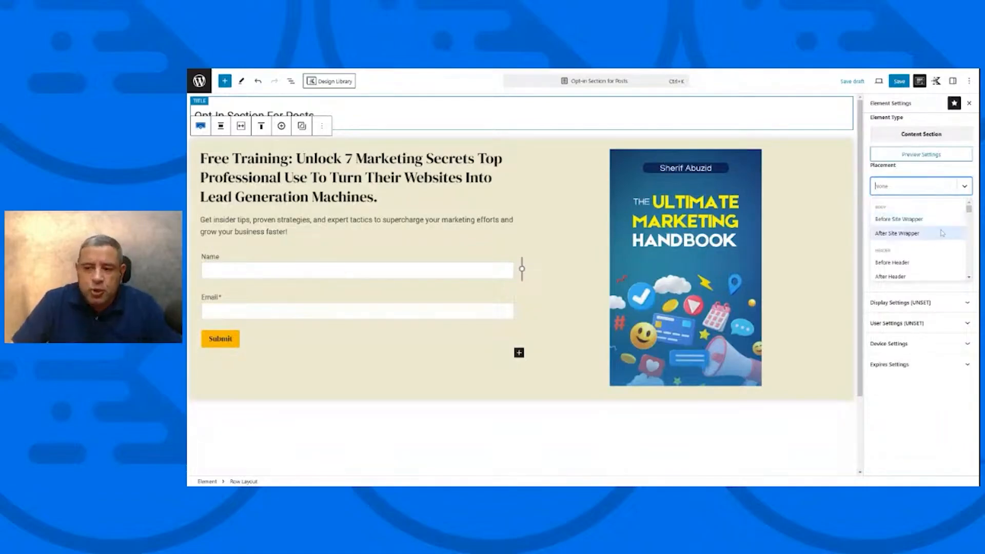
scroll(942, 234, "down", 3)
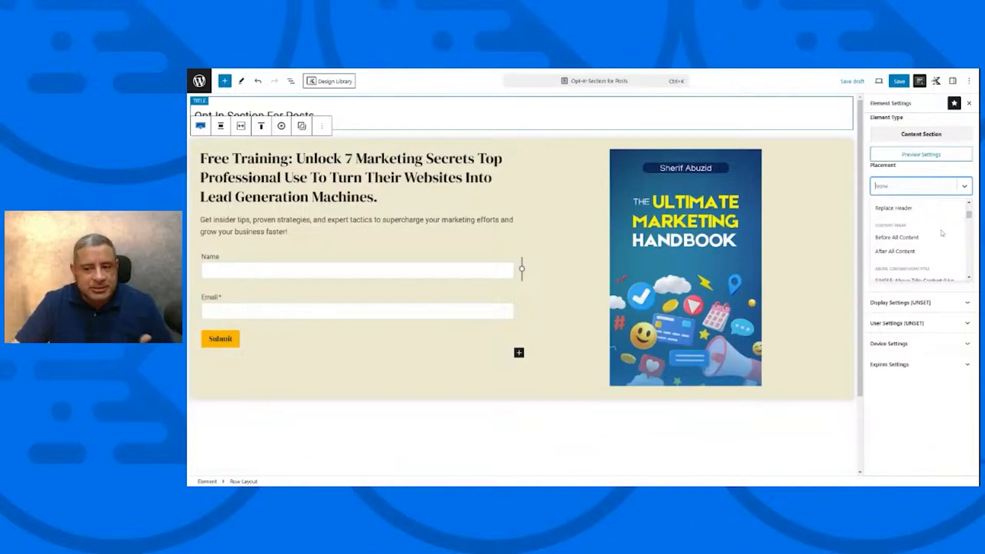
scroll(942, 233, "down", 3)
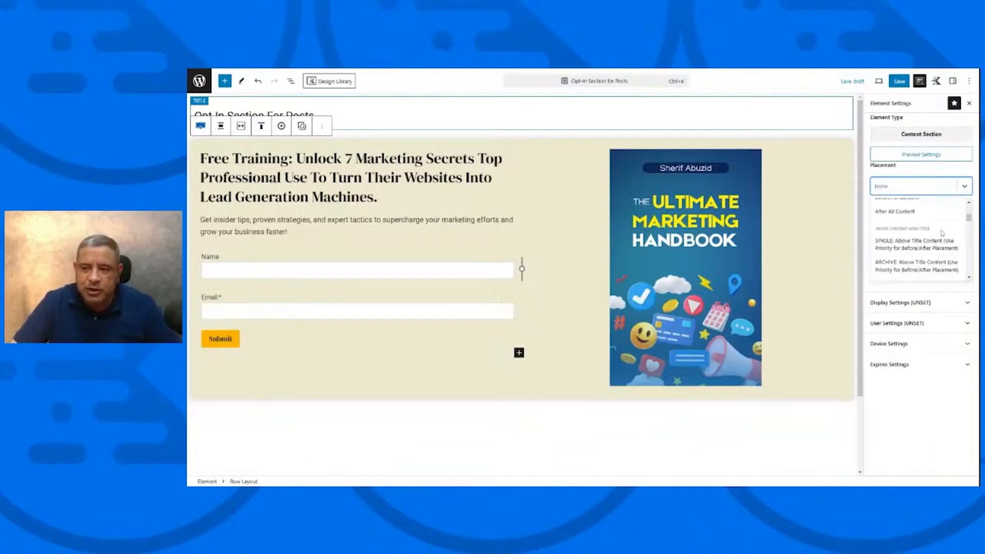
scroll(943, 234, "down", 3)
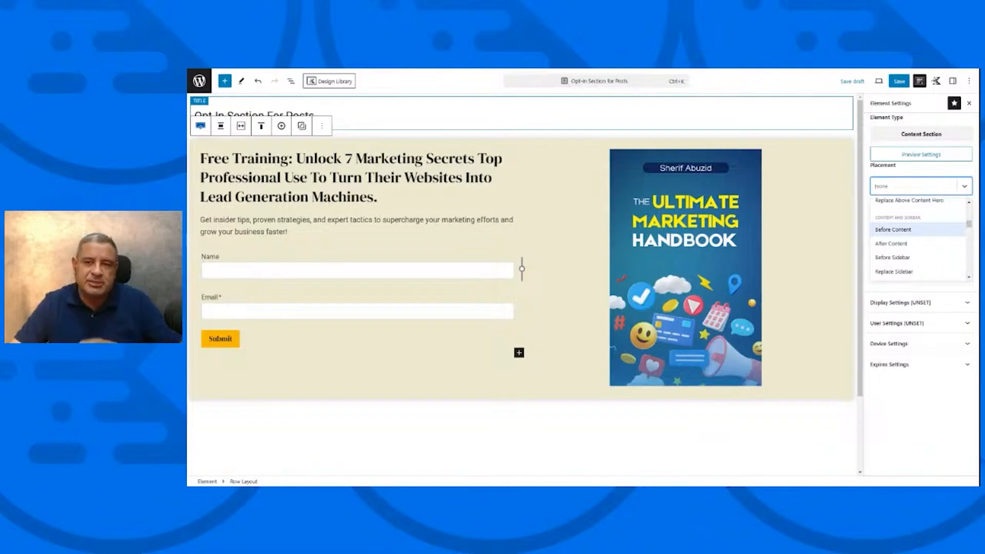
scroll(943, 233, "down", 5)
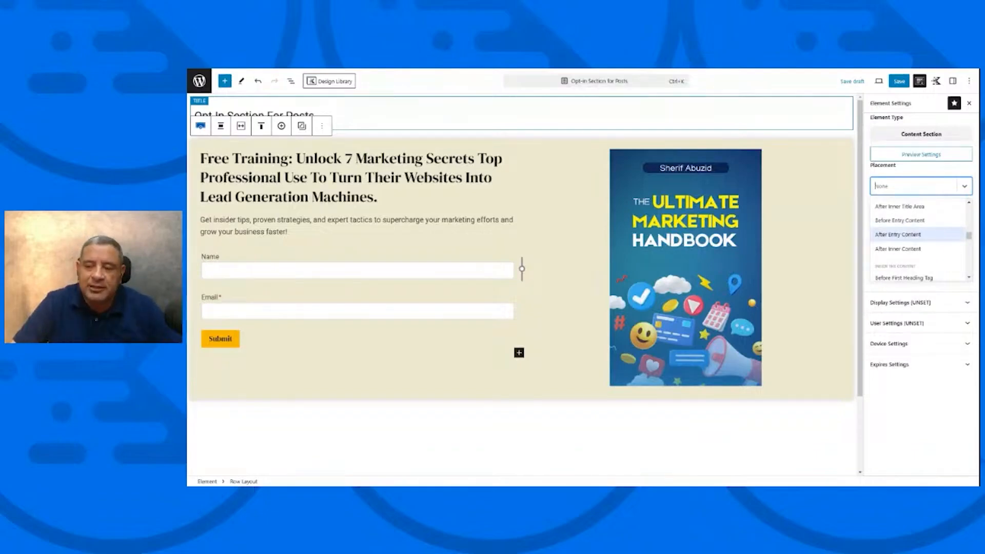
left_click(943, 234)
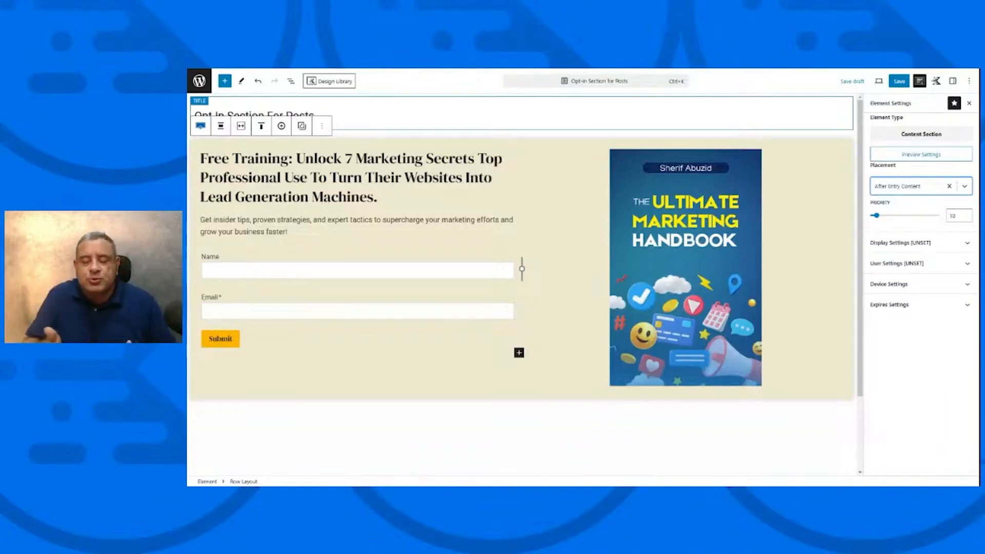
key("ctrl+s")
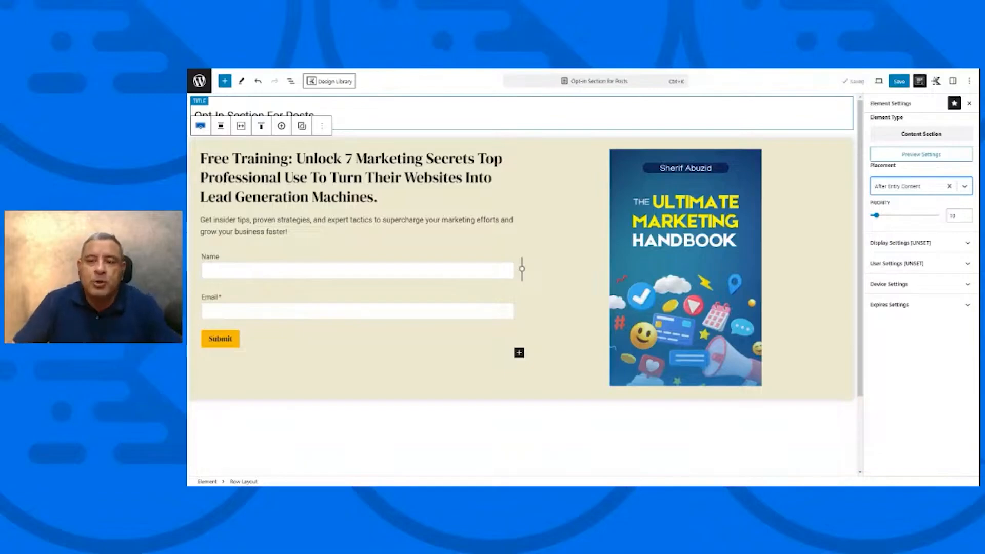
Set the element's display settings to show on Single Posts.
left_click(959, 244)
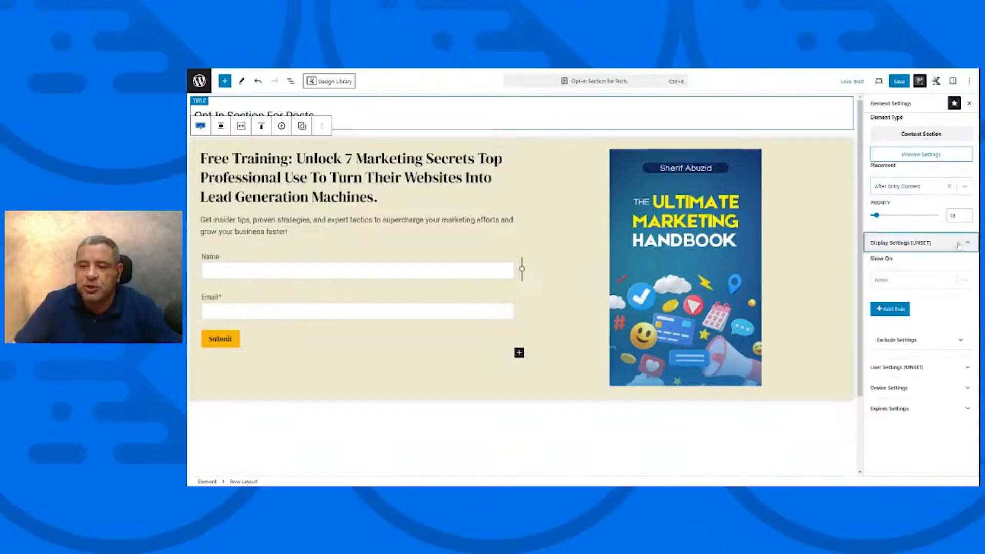
left_click(966, 280)
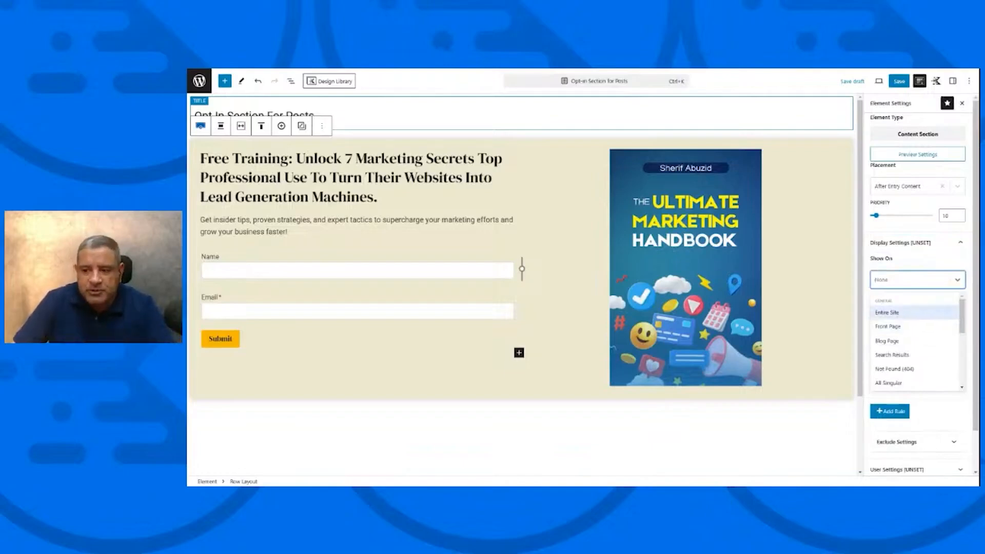
scroll(923, 333, "down", 3)
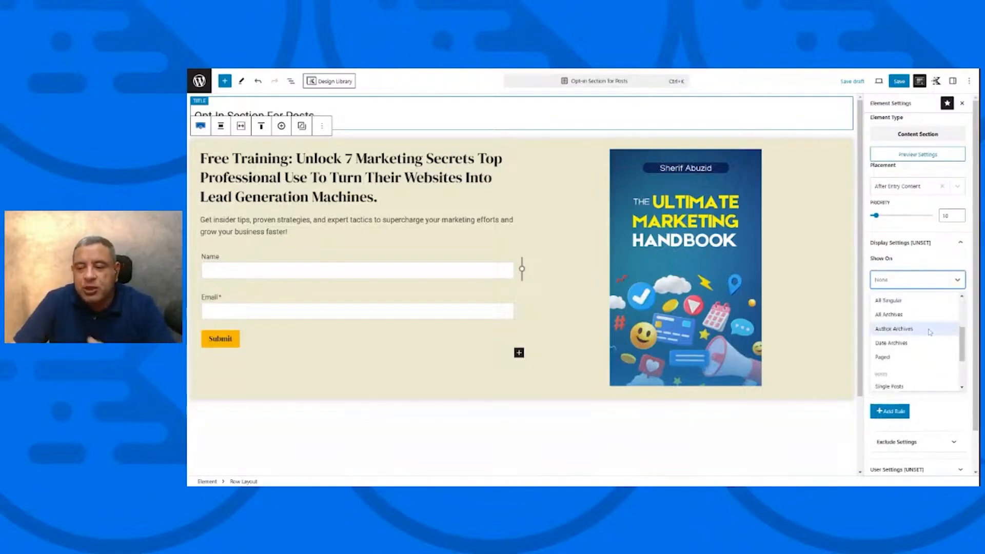
scroll(930, 332, "down", 2)
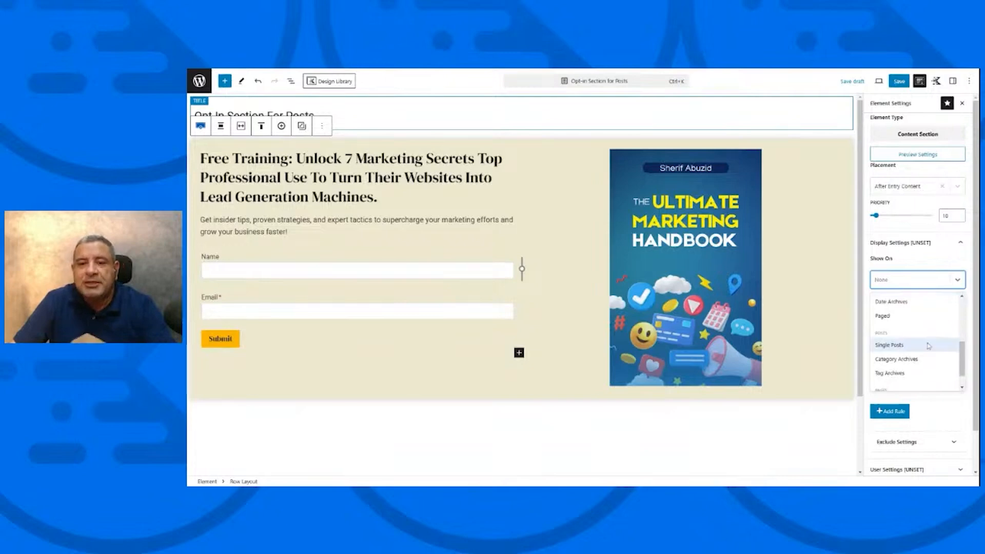
left_click(928, 346)
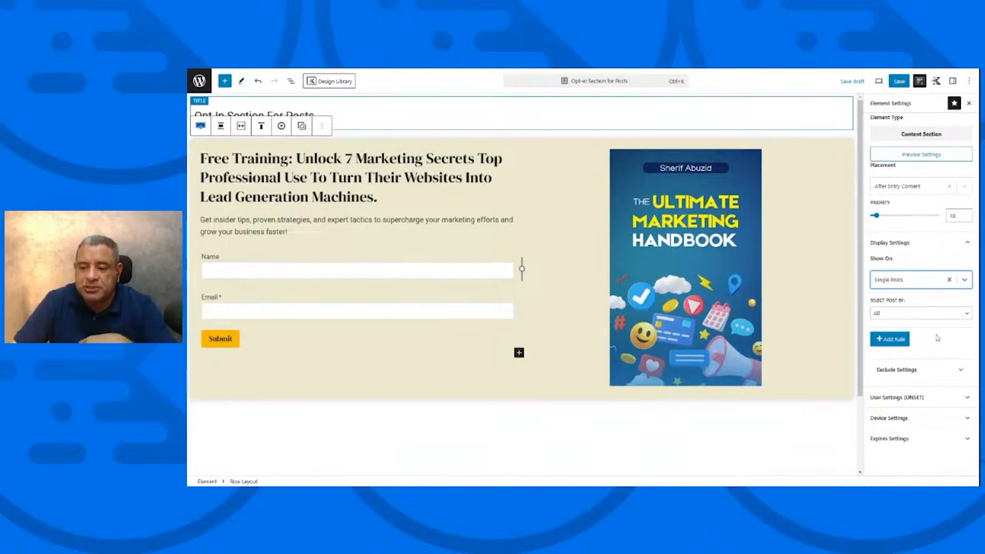
Set the element's user settings to be visible to All Users.
left_click(937, 397)
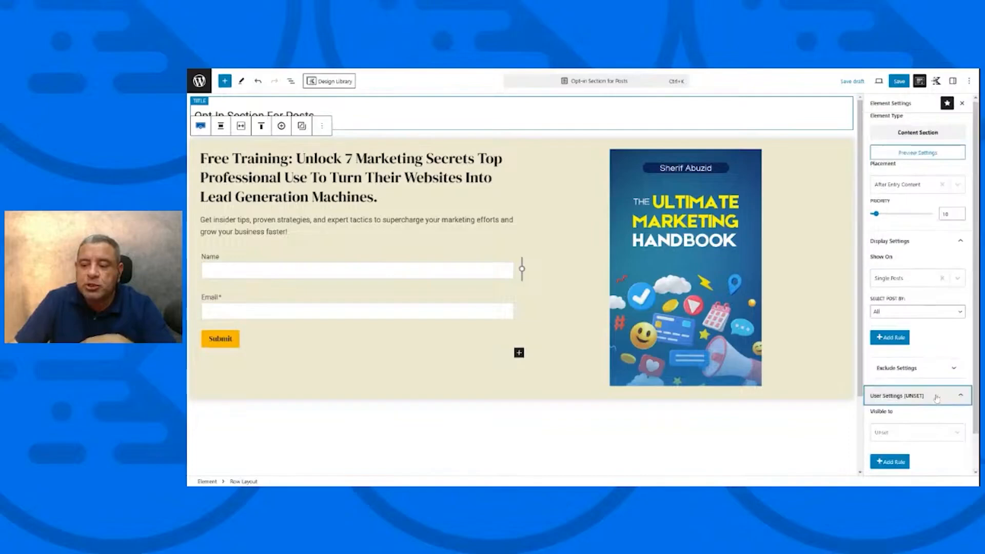
left_click(930, 435)
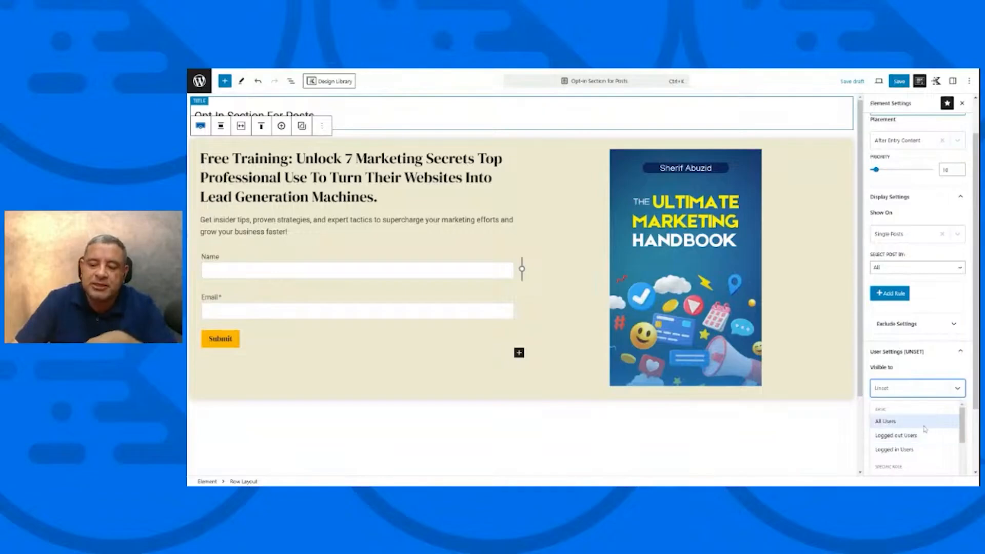
left_click(924, 424)
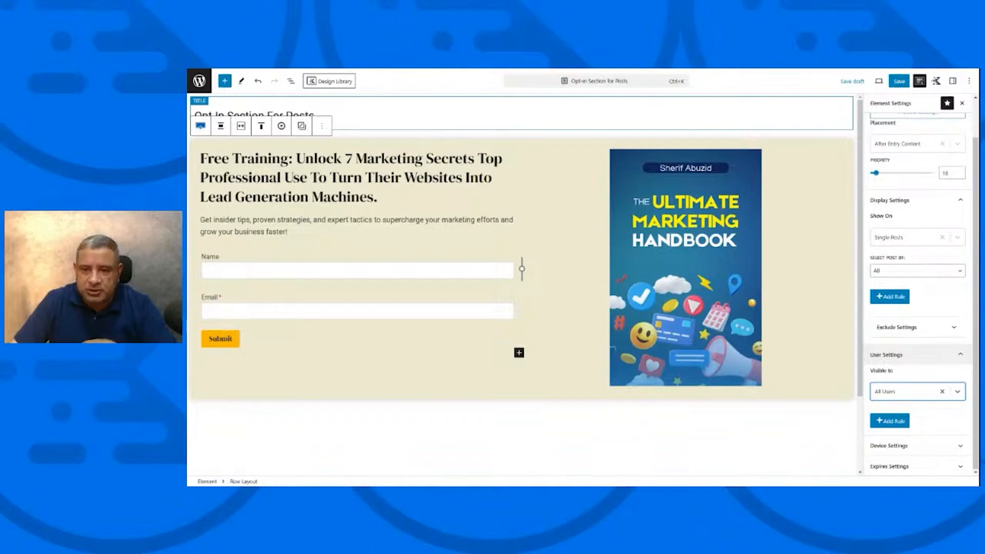
Publish the opt-in element together with its form changes and return to the Elements list.
left_click(901, 82)
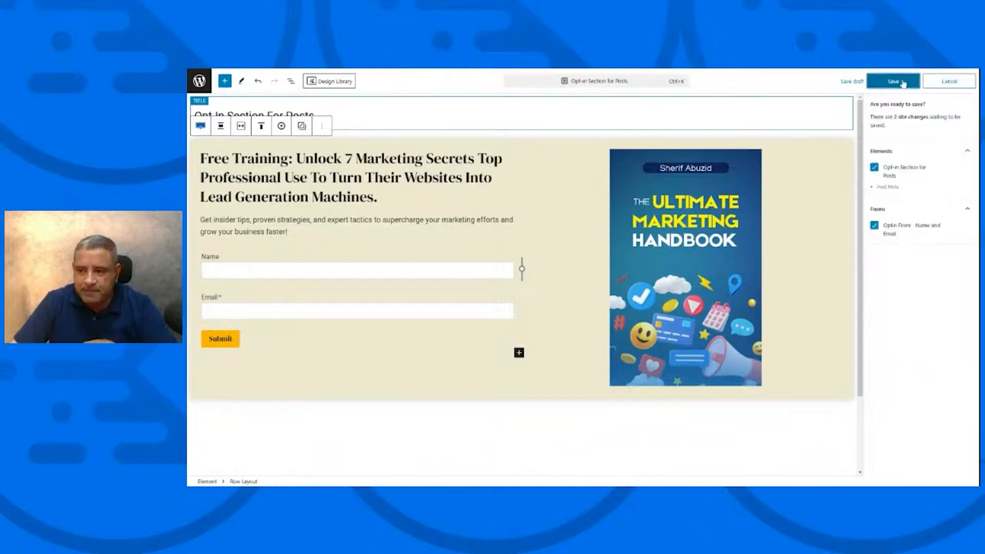
left_click(903, 82)
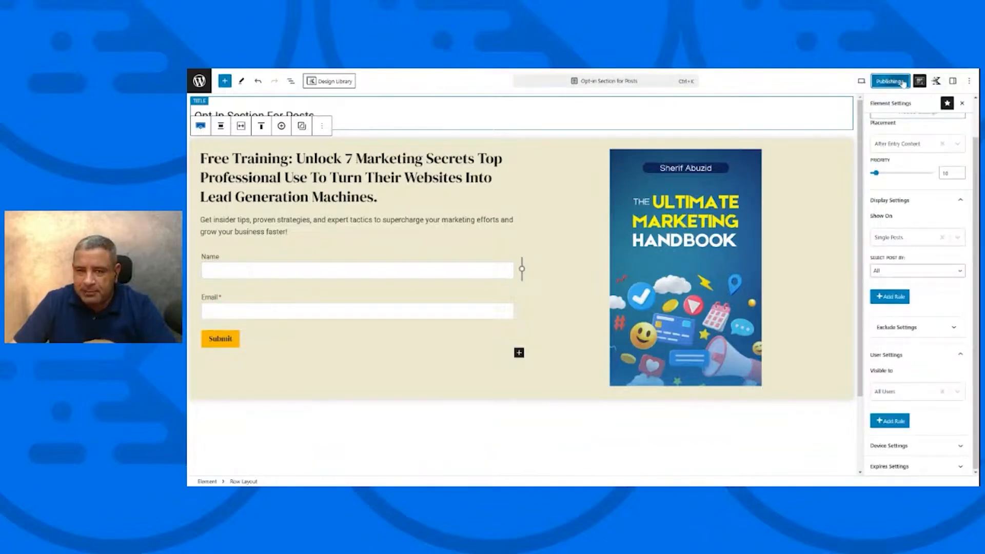
left_click(204, 81)
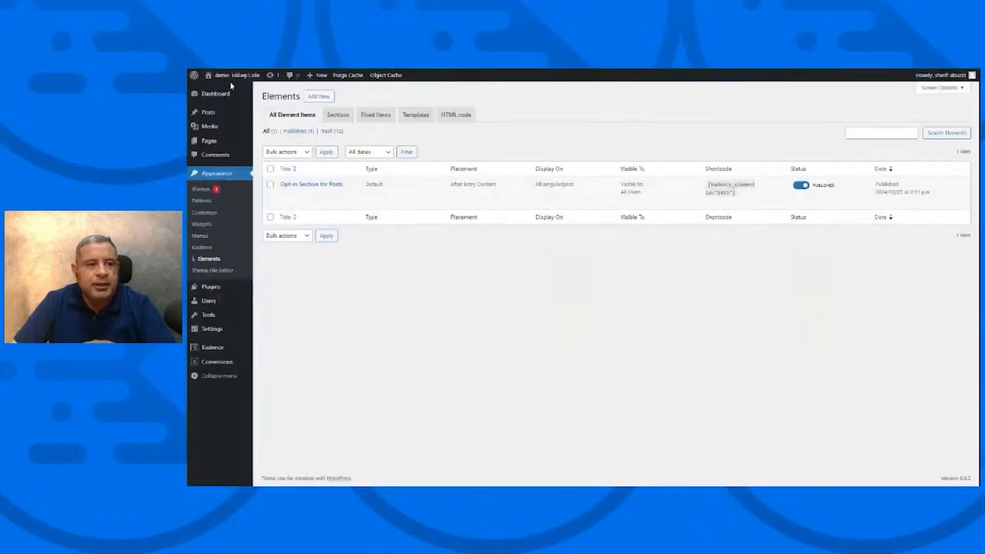
Open the "Quick & Easy Breakfasts For Busy Families" post from the site's blog and check the opt-in section below its content.
left_click(230, 91)
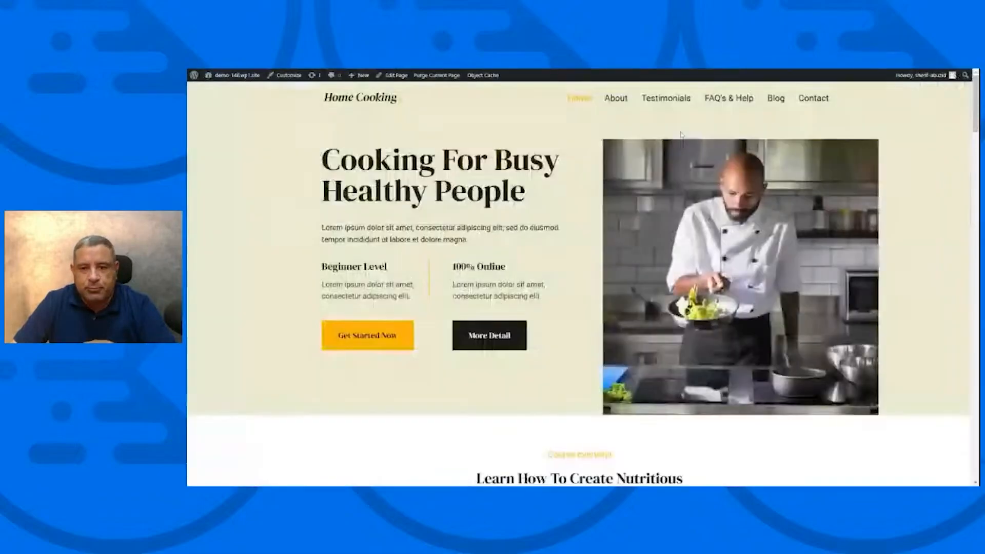
left_click(776, 98)
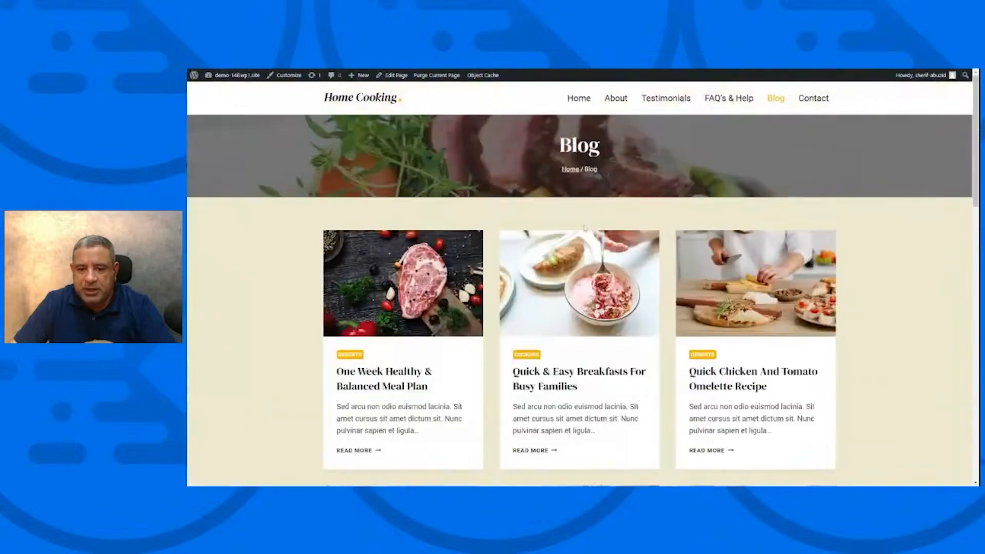
scroll(584, 227, "down", 3)
left_click(577, 250)
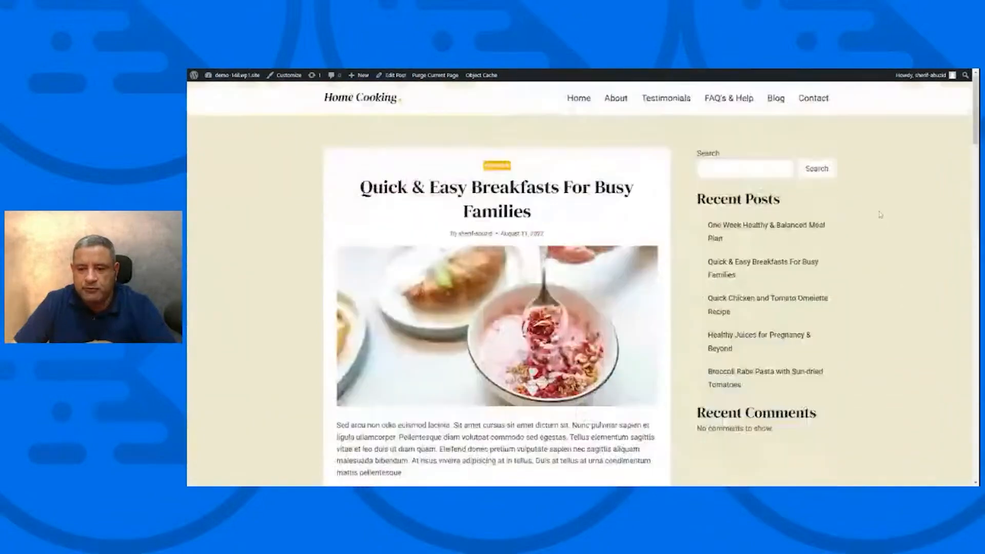
scroll(880, 214, "down", 10)
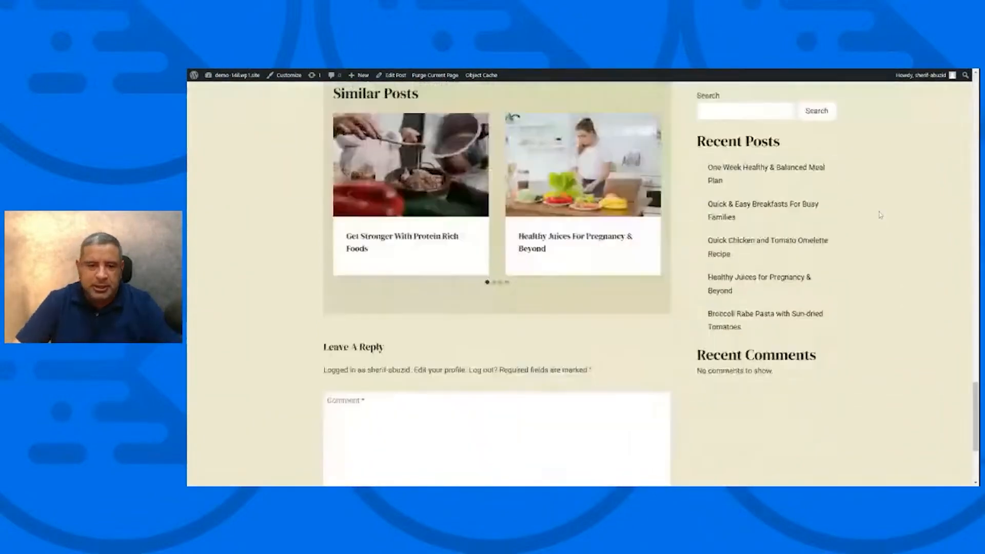
scroll(880, 215, "up", 6)
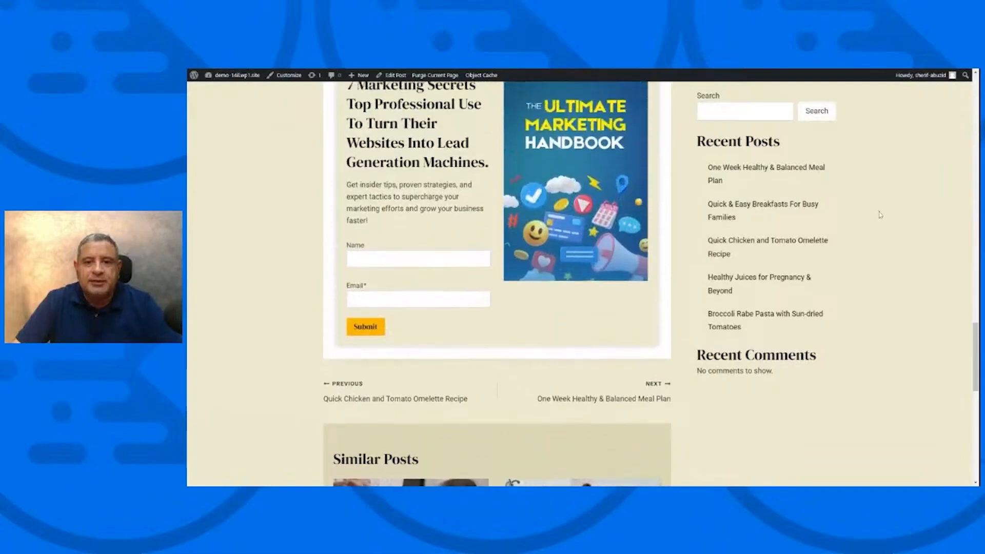
scroll(881, 214, "up", 2)
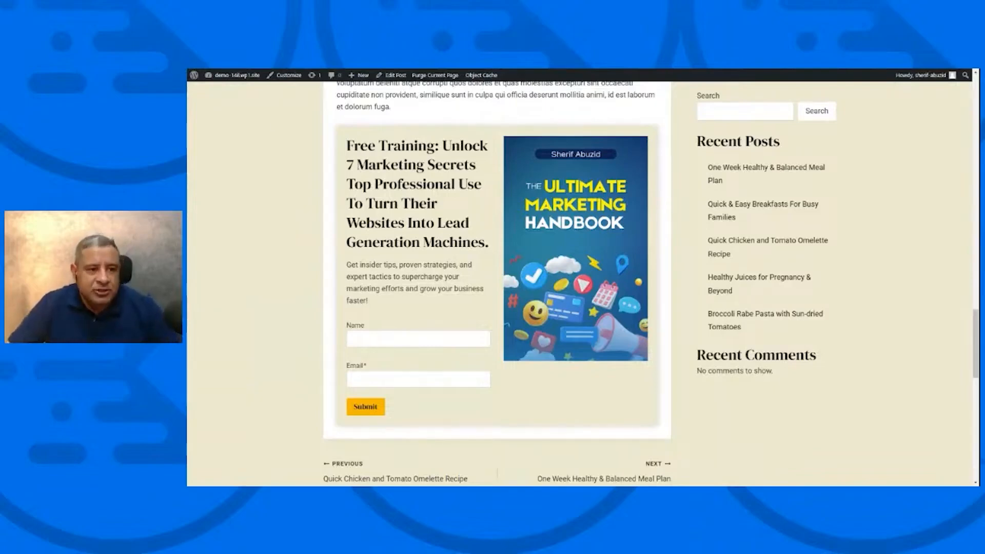
In the theme customizer, change the default single post layout to the narrow one without a sidebar.
left_click(285, 76)
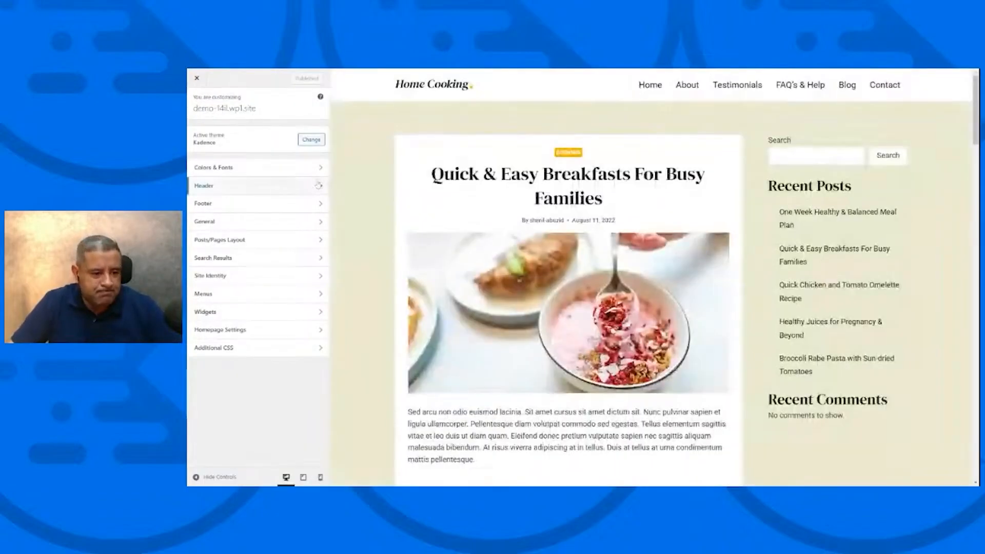
left_click(242, 240)
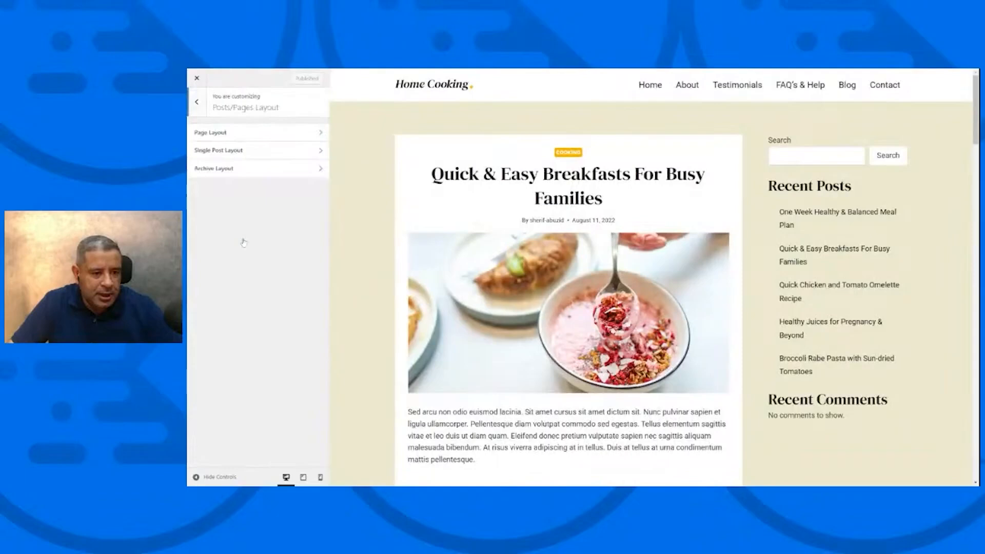
left_click(244, 157)
scroll(284, 286, "down", 10)
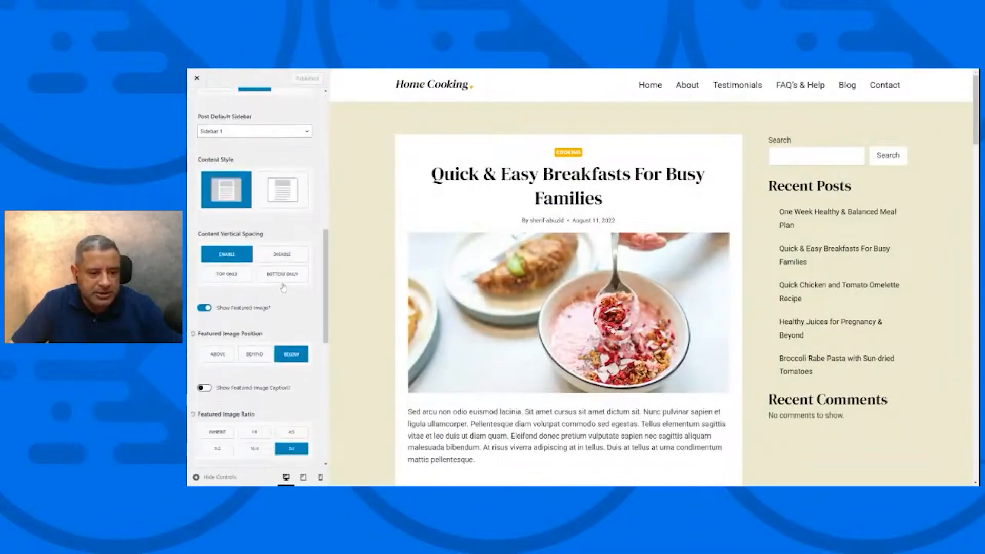
scroll(283, 286, "down", 6)
scroll(284, 286, "up", 9)
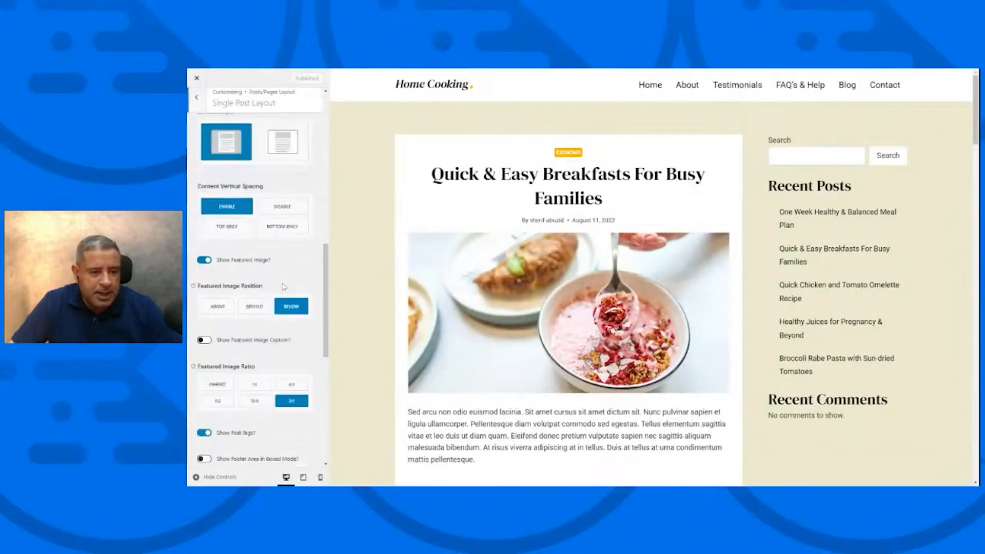
scroll(284, 286, "up", 3)
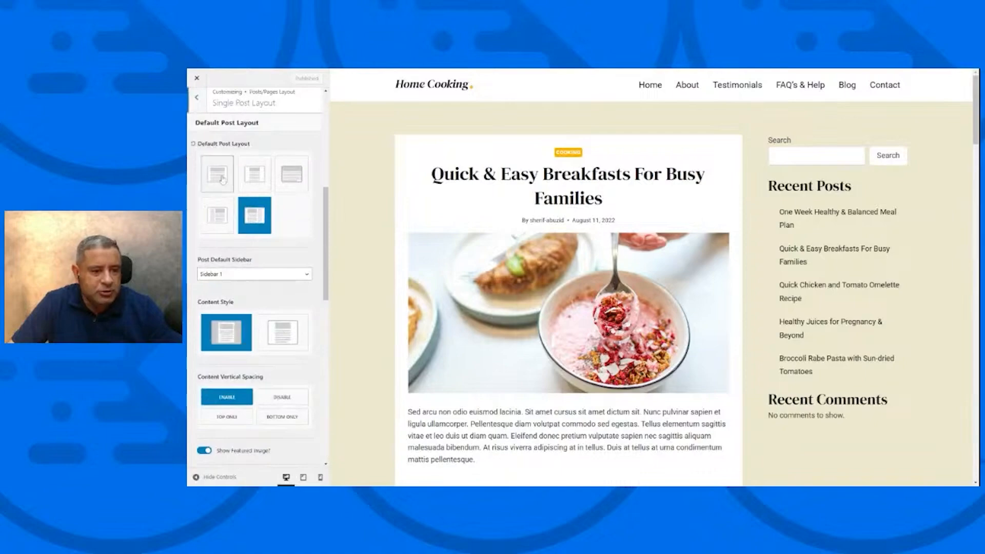
left_click(254, 174)
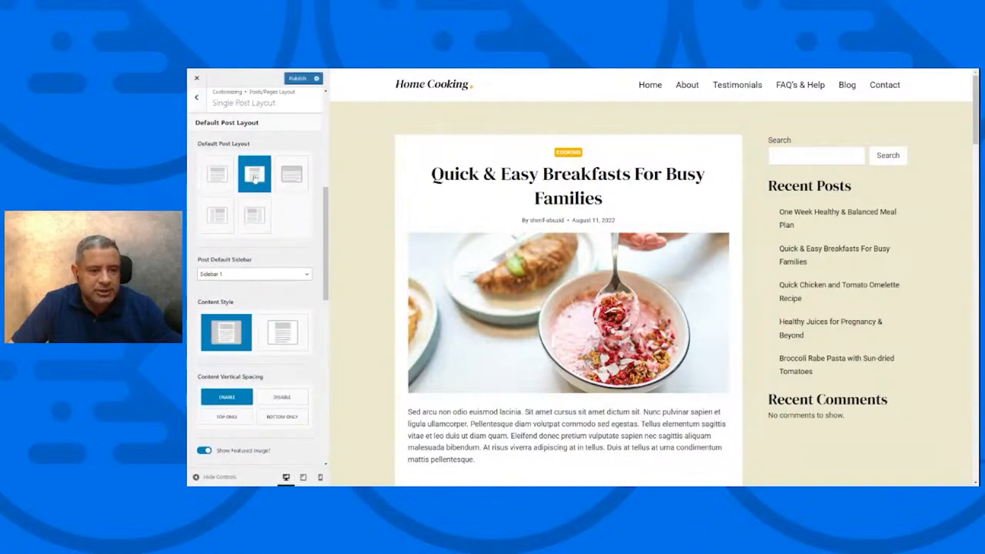
Check the opt-in section in the post preview, publish the layout change and return to the WordPress dashboard.
scroll(873, 228, "down", 6)
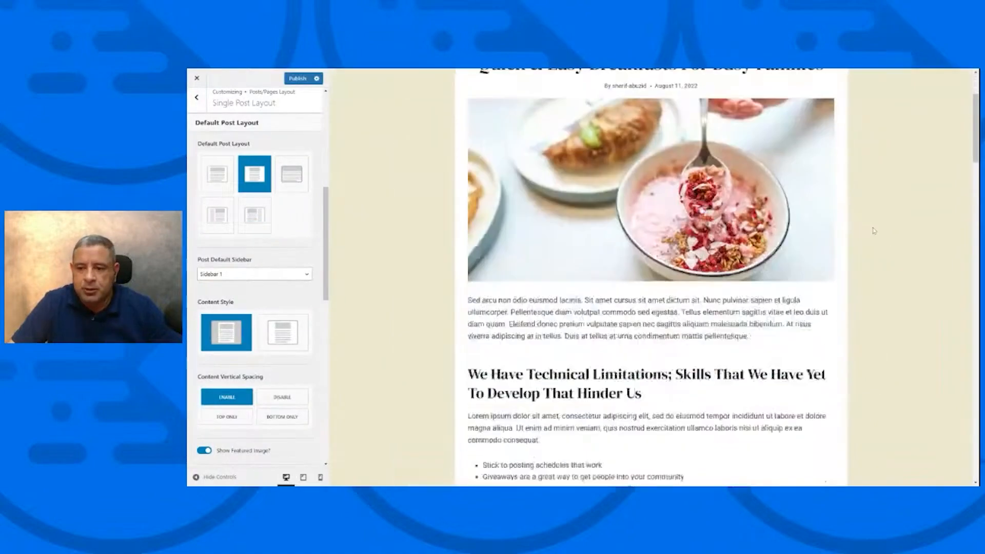
left_click_drag(975, 144, 975, 309)
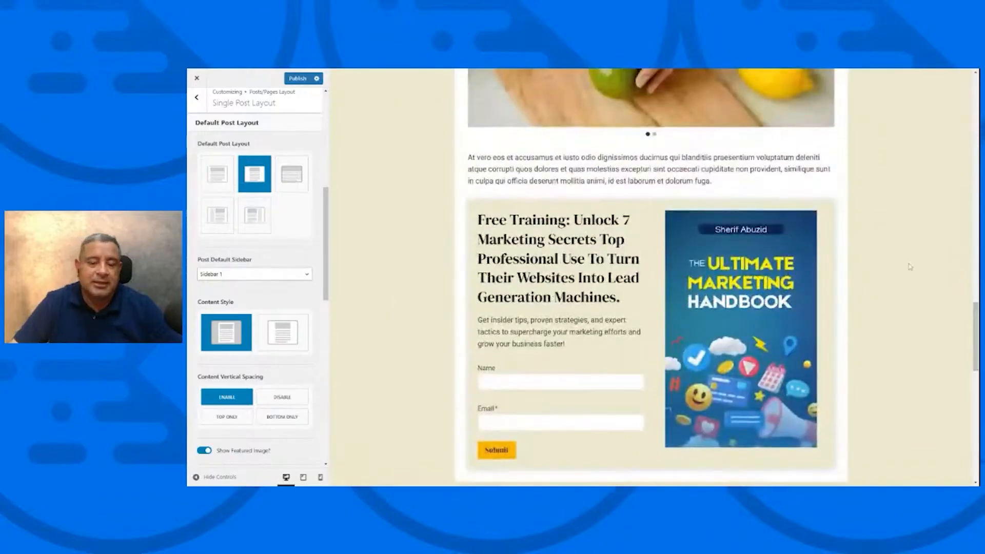
left_click(298, 79)
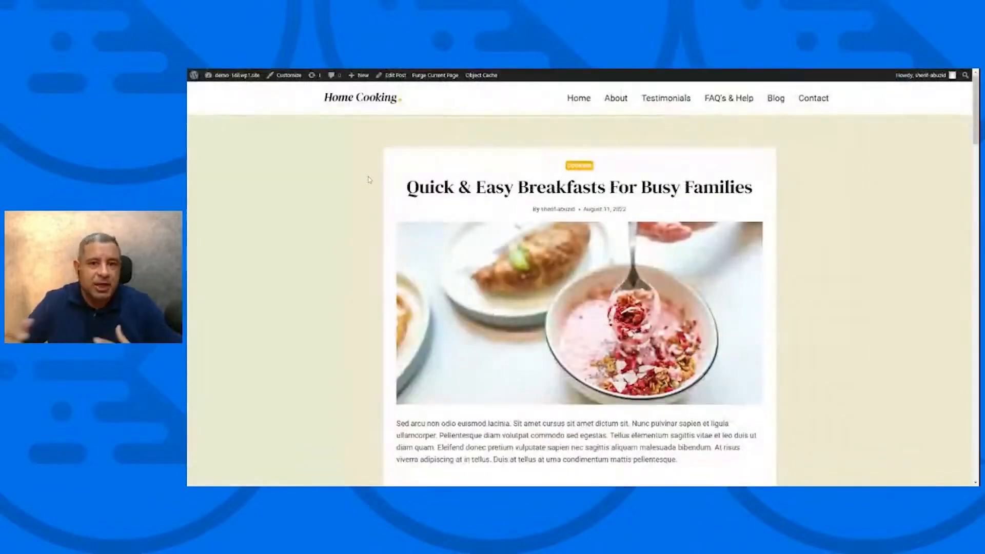
mouse_move(240, 77)
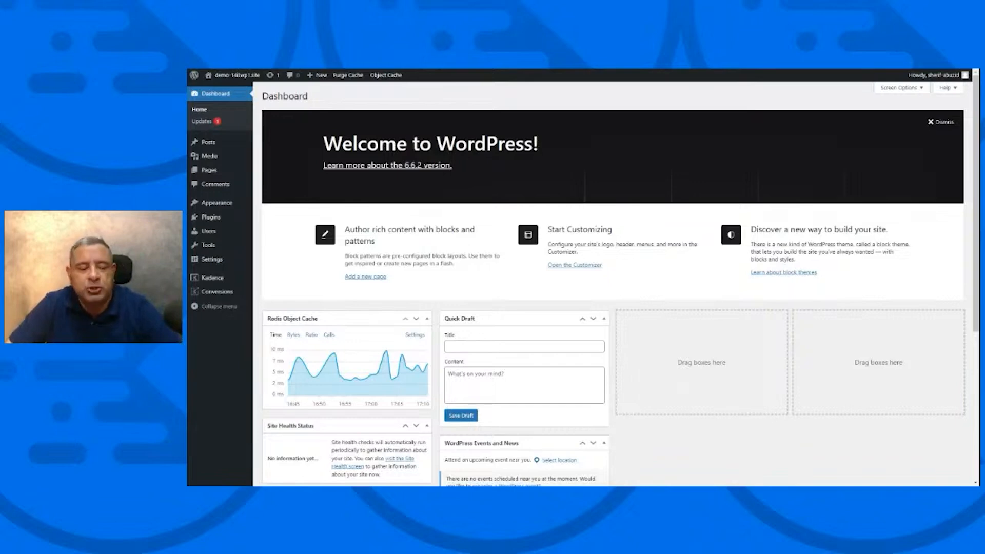
Open the Kadence Elements list and switch the "Opt-in Section for Posts" element to draft.
mouse_move(226, 205)
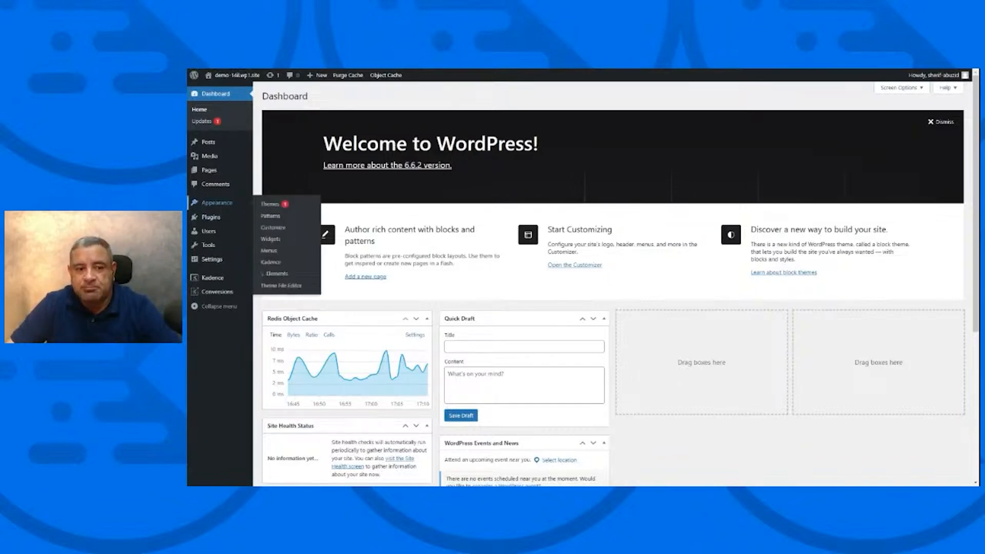
left_click(277, 273)
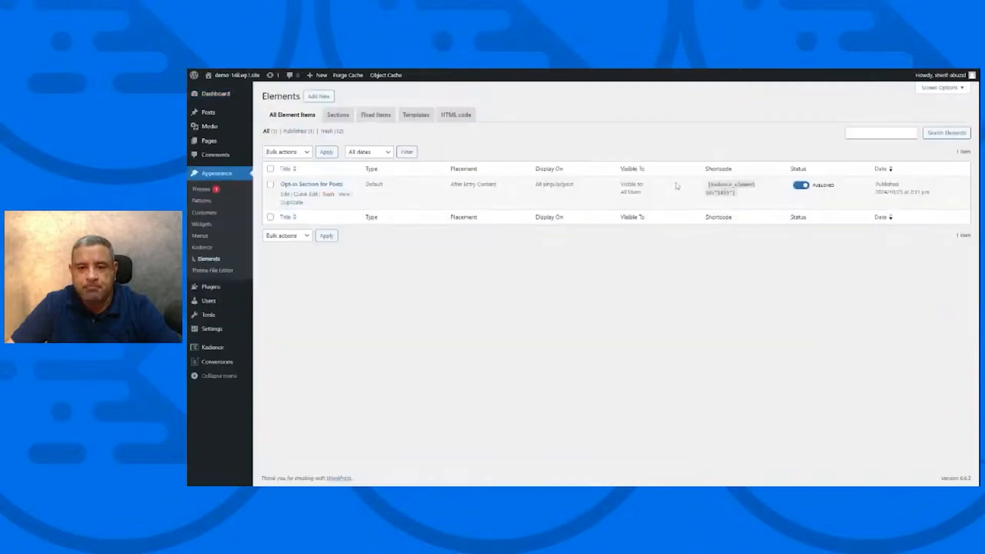
left_click(801, 186)
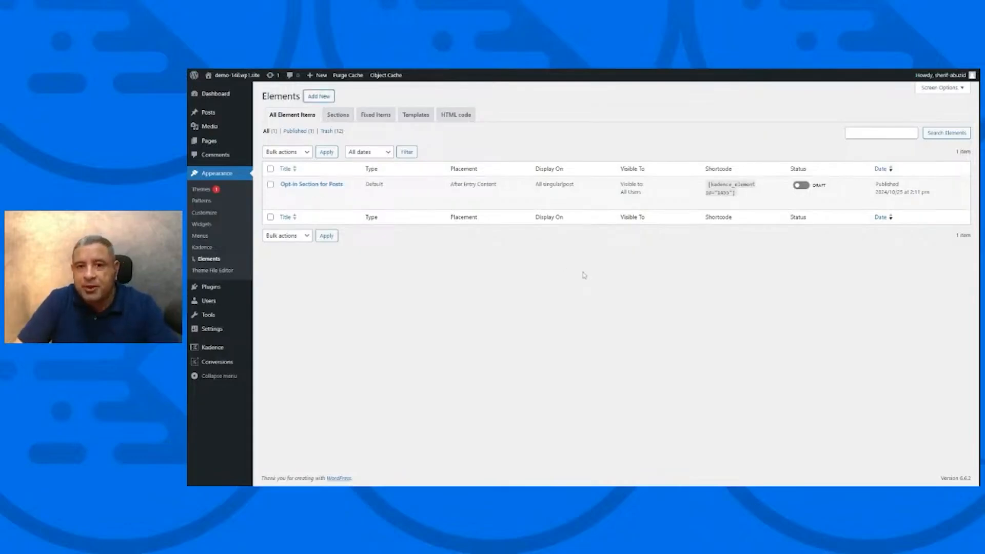
Create a new fixed section element and title it "BF Top Notification Bar".
left_click(319, 97)
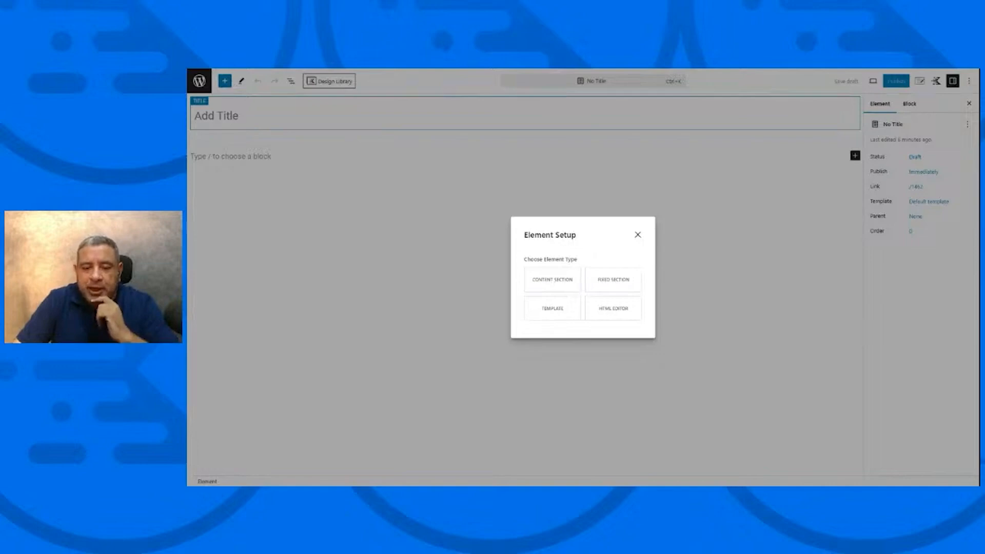
left_click(602, 283)
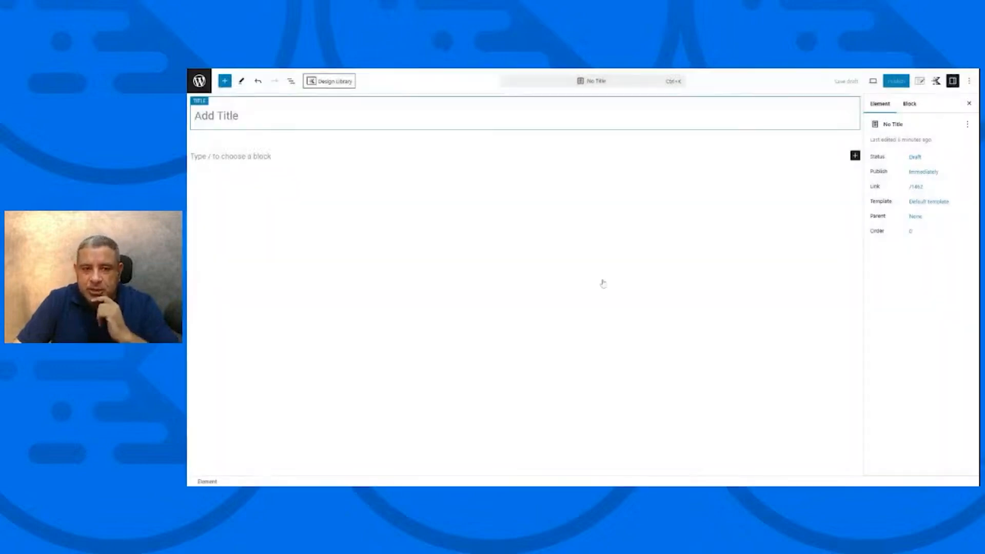
left_click(446, 123)
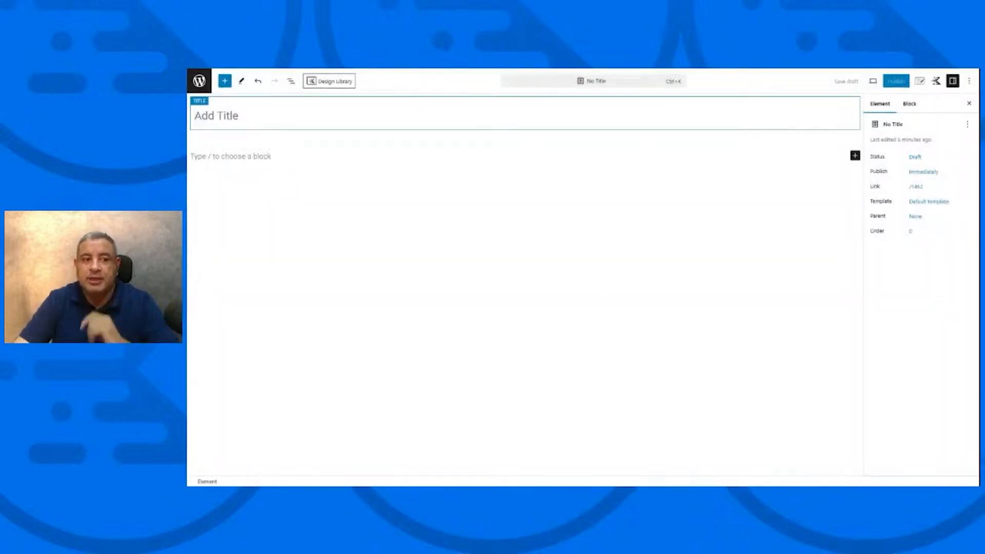
type("BF")
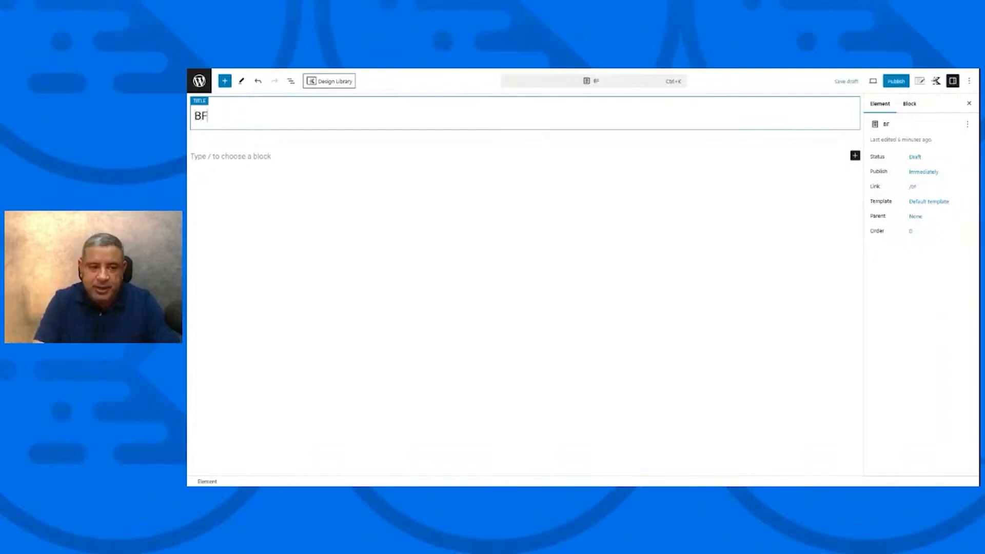
type(" Top No")
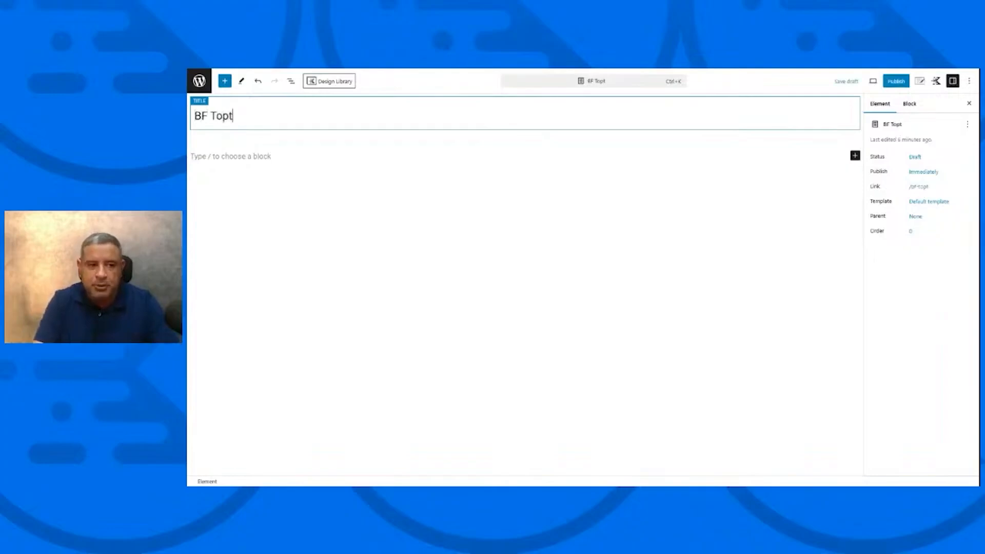
type("tifi")
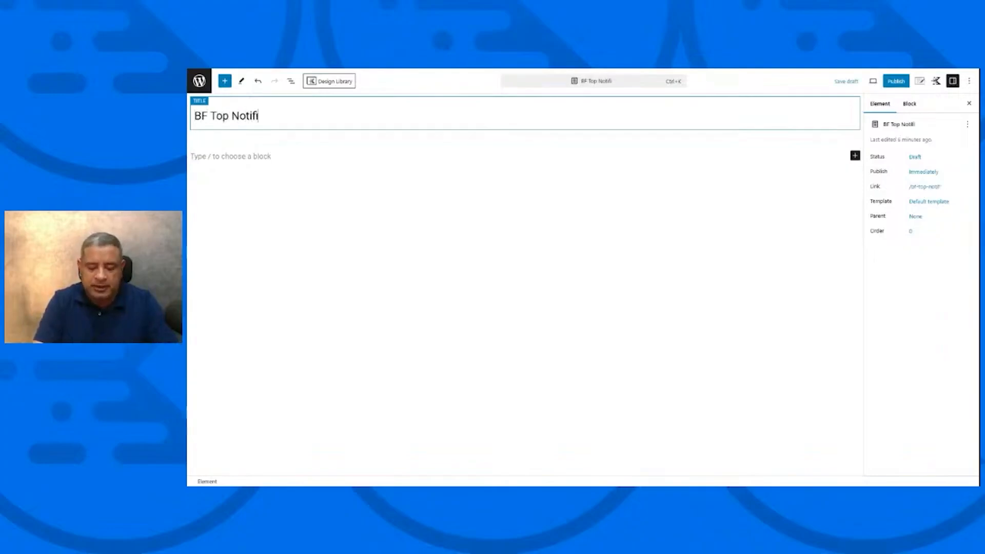
type("caiotn Bar")
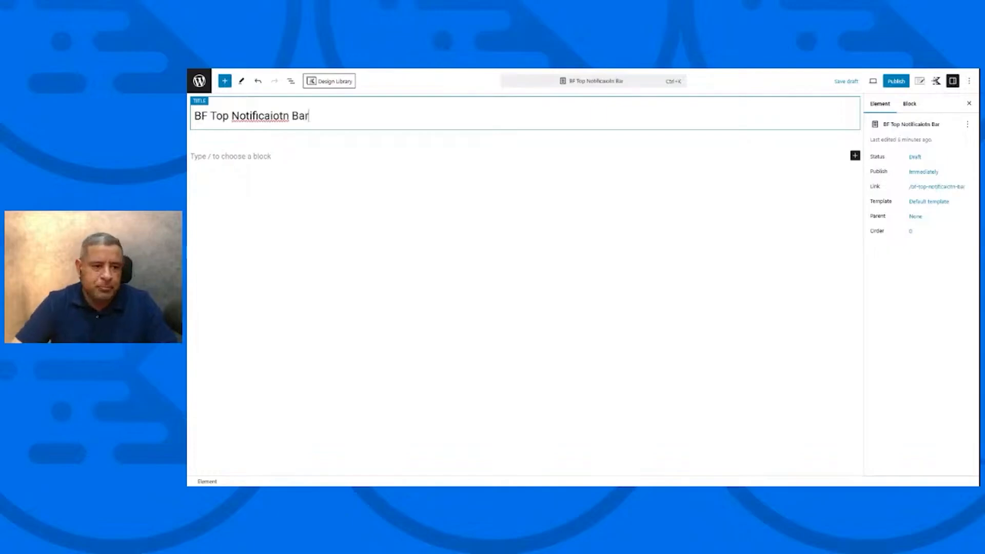
double_click(251, 116)
type("Notification")
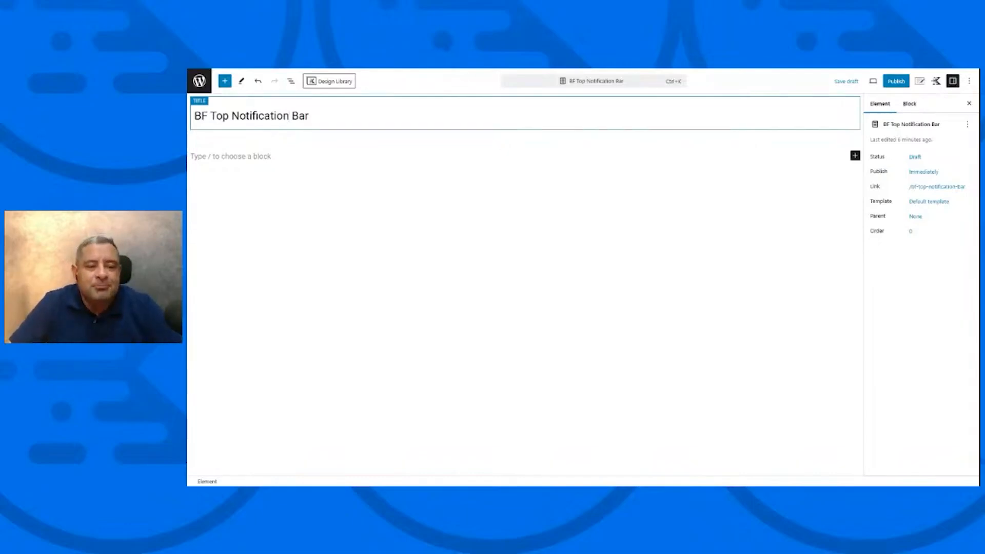
Insert a two-column Row Layout block in the element and resize its columns to 75% and 25%.
left_click(230, 156)
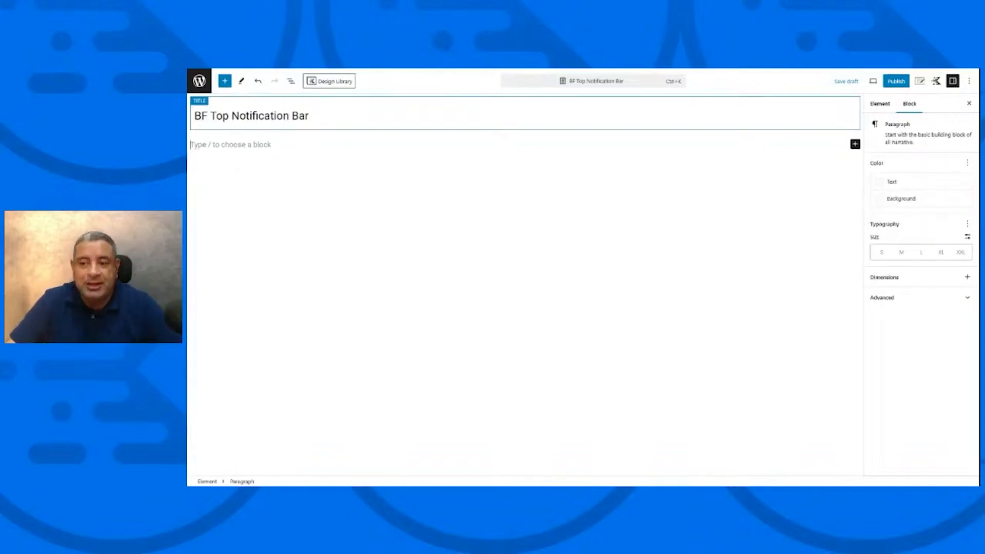
left_click(855, 144)
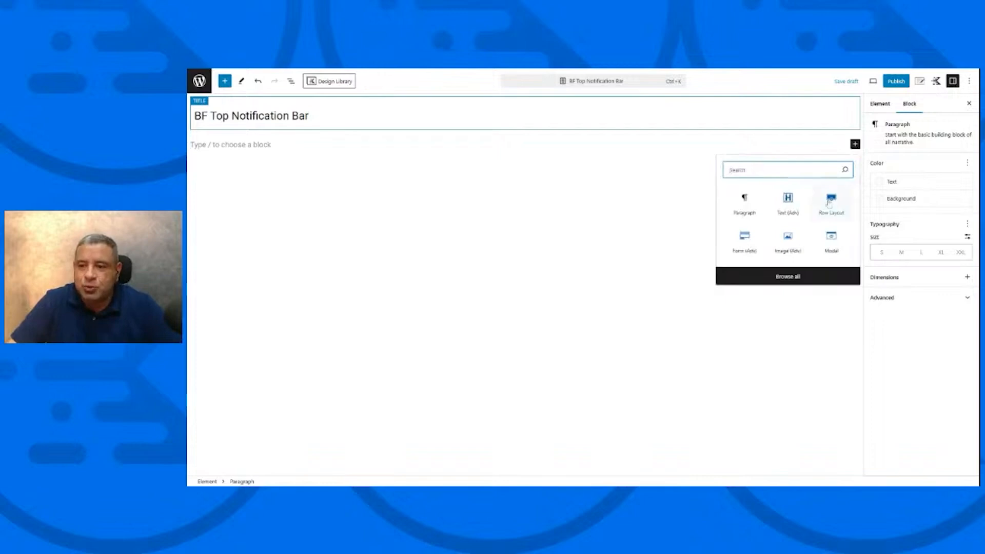
left_click(828, 204)
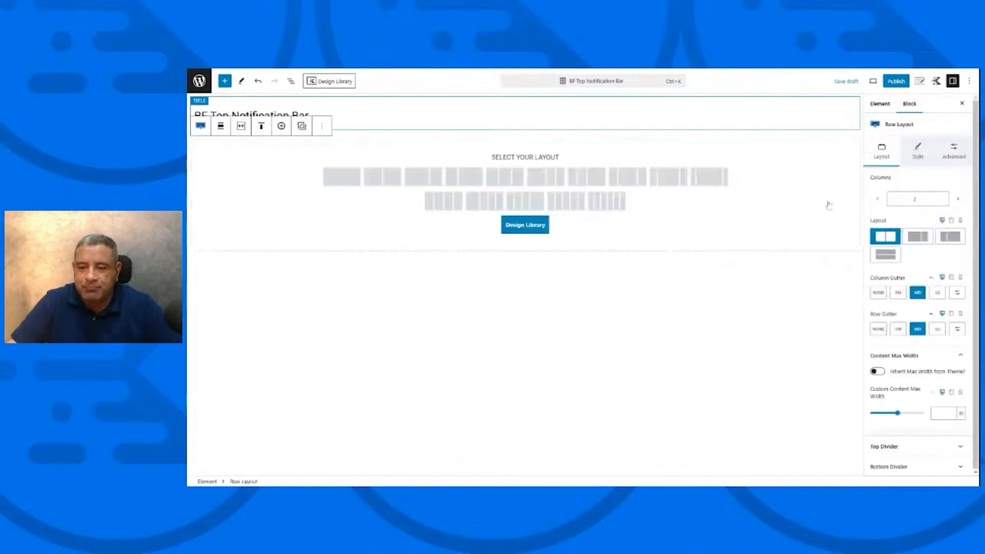
left_click(391, 176)
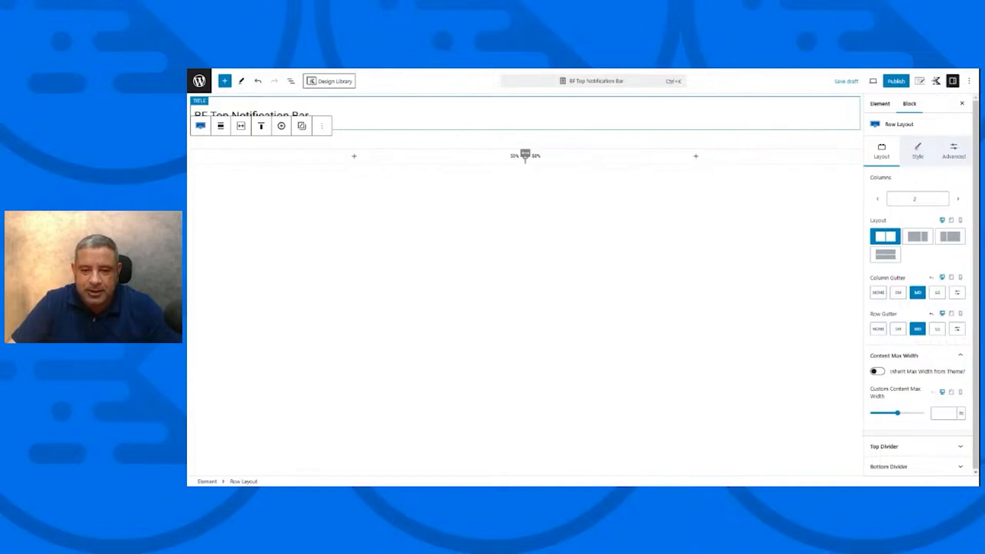
left_click_drag(525, 154, 692, 154)
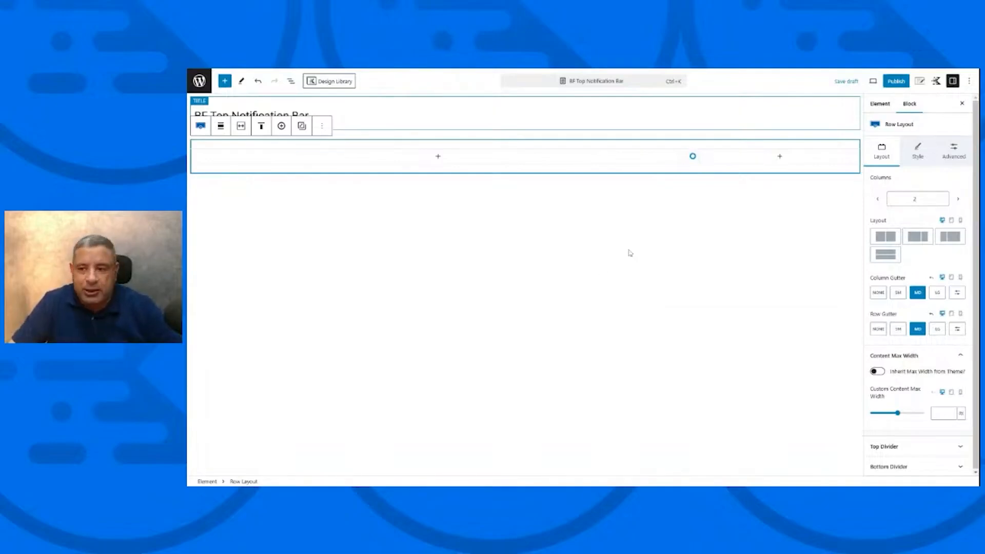
Give the row layout a dark red background color.
left_click(919, 154)
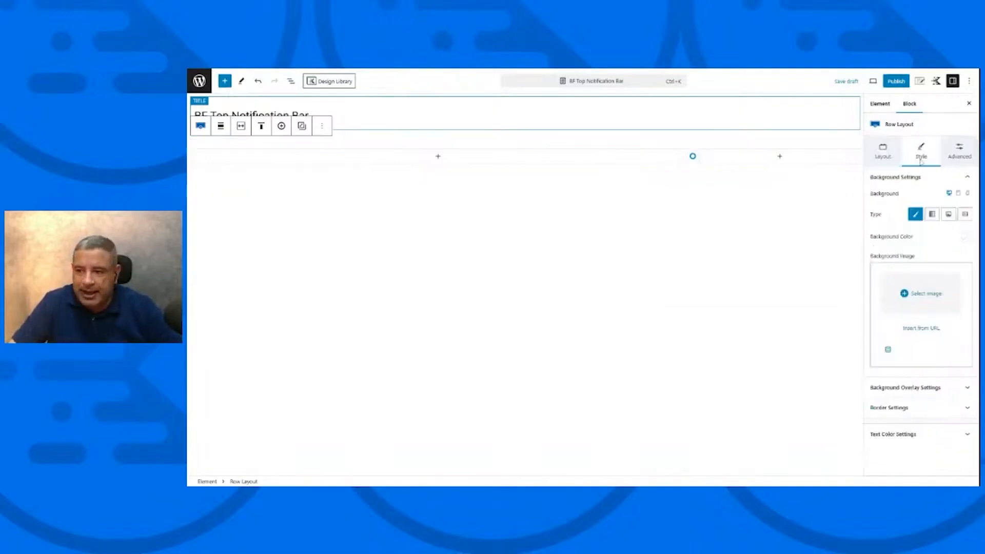
left_click(967, 237)
left_click(945, 123)
left_click_drag(942, 122, 931, 129)
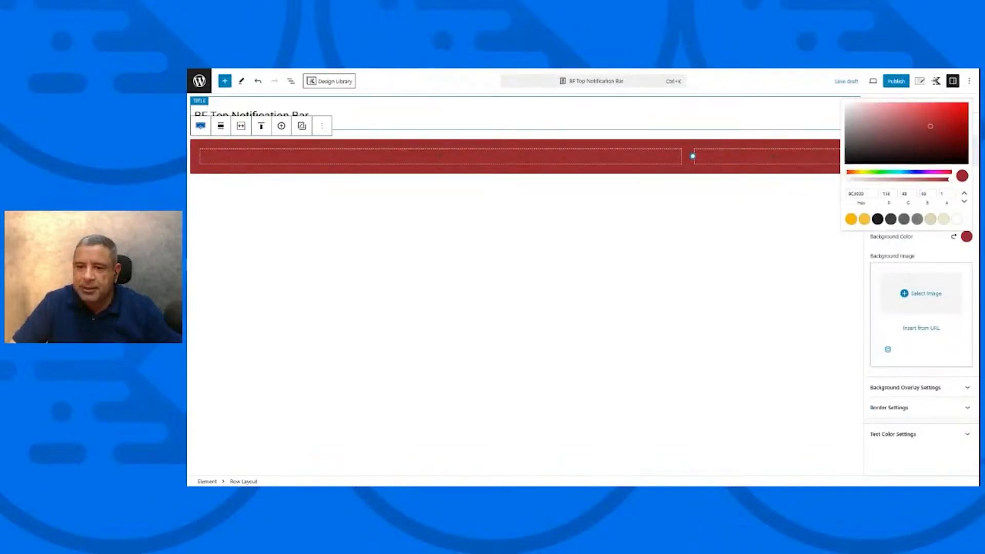
Add a Buttons (Adv) block to the narrow column and label its button "Claim Your Discount Now".
left_click(766, 164)
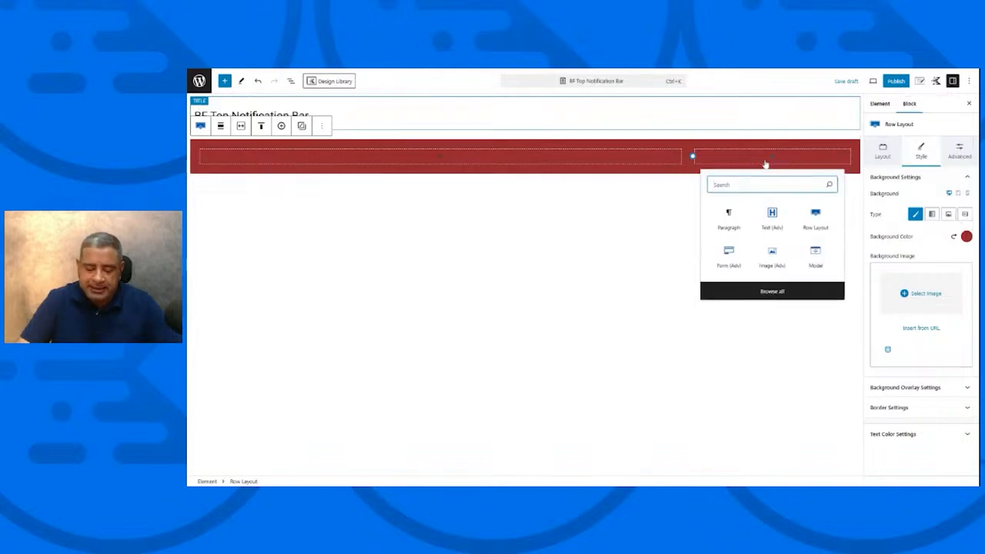
type("but")
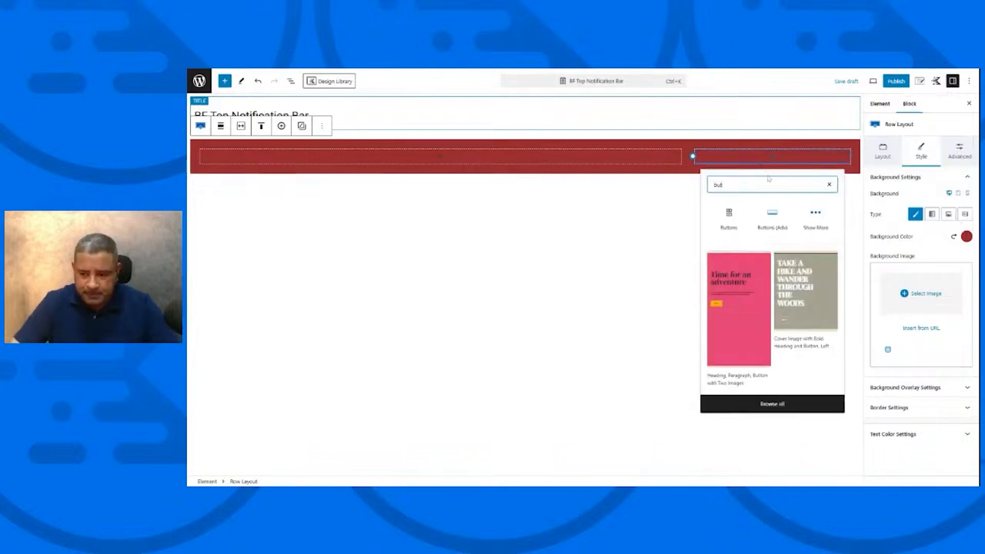
left_click(772, 221)
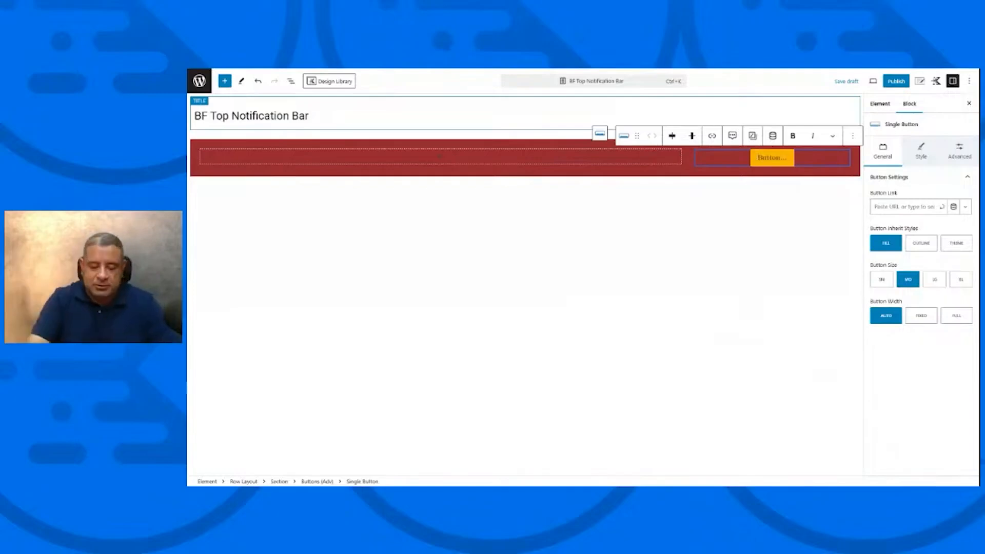
type("Cl")
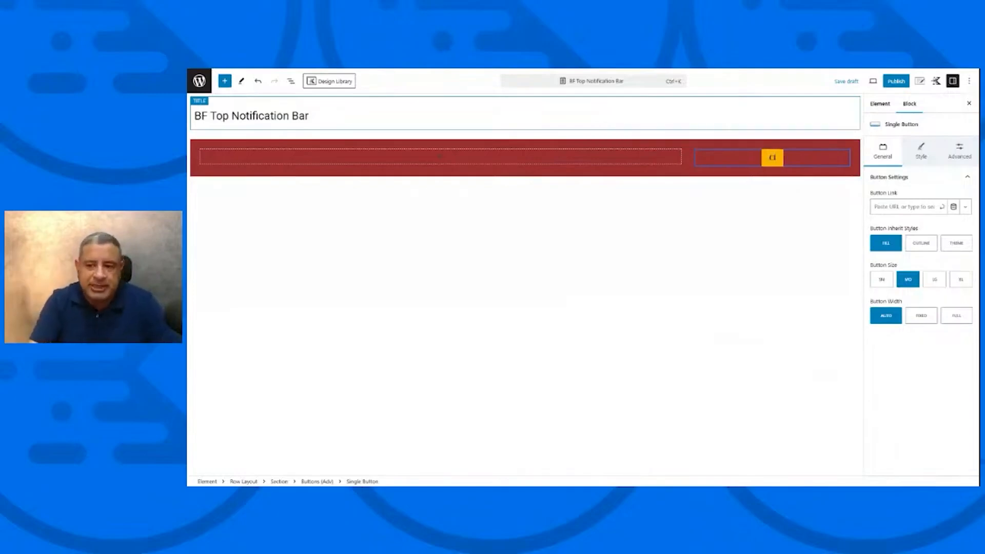
type("aim Your")
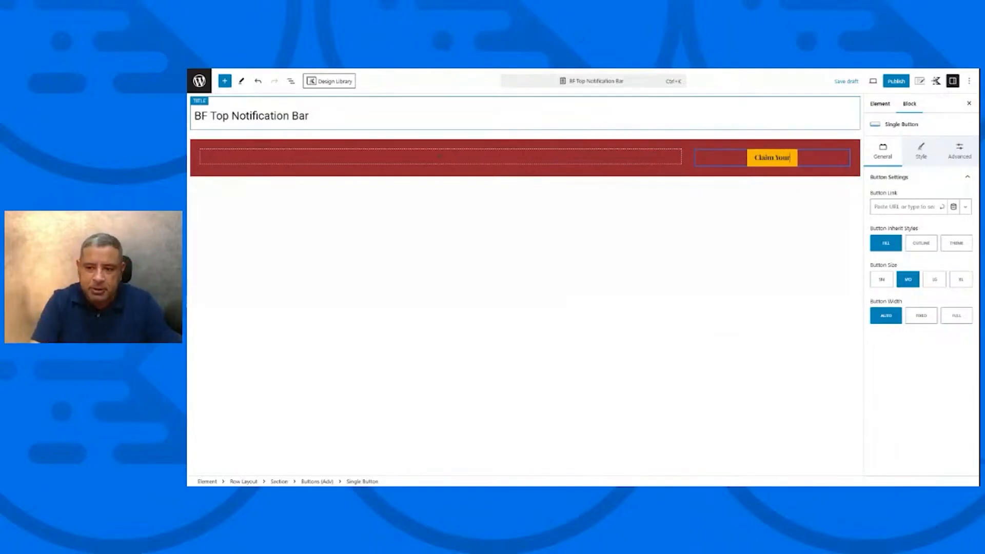
type(" Discount")
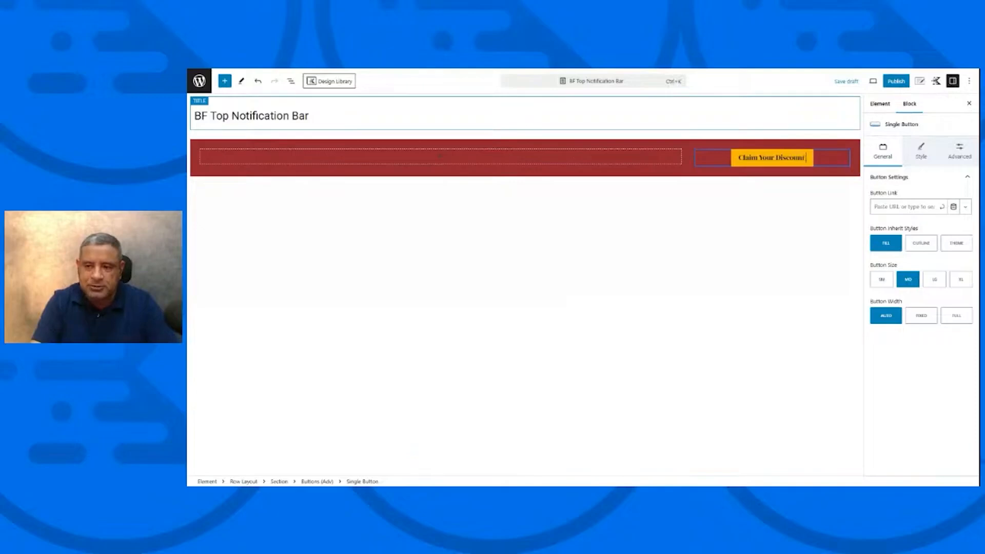
type(" Now")
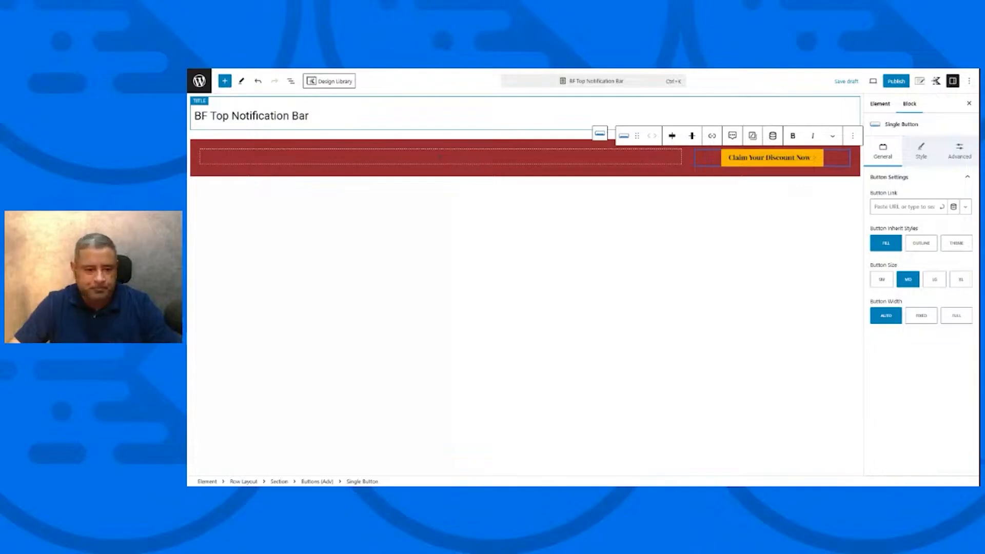
Add a Text (Adv) block to the wide column as a centered paragraph reading "Use 5off Coupon for a 50% discount for all our courses.".
left_click(440, 156)
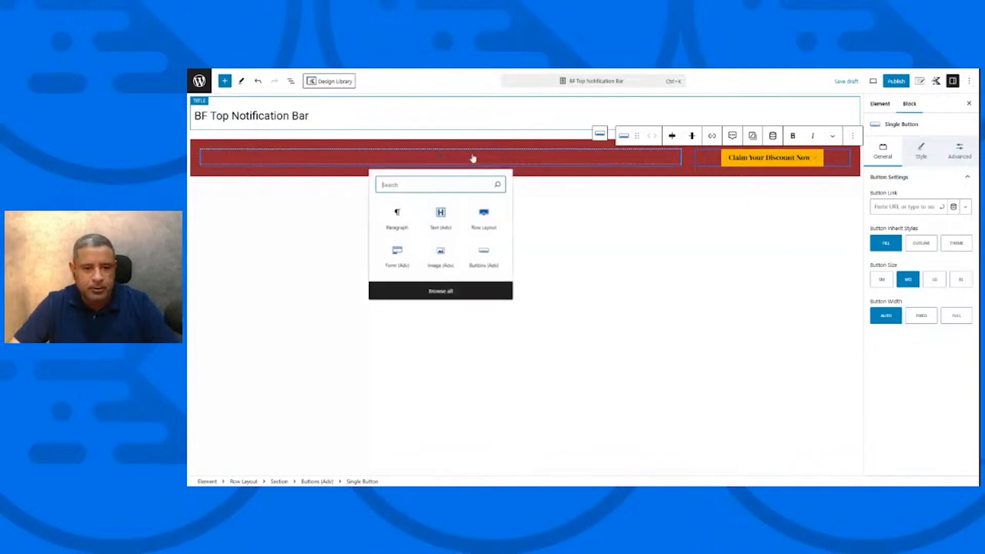
left_click(449, 221)
type("Use 5off Coupon For A 50% Discount For All Our Courses.")
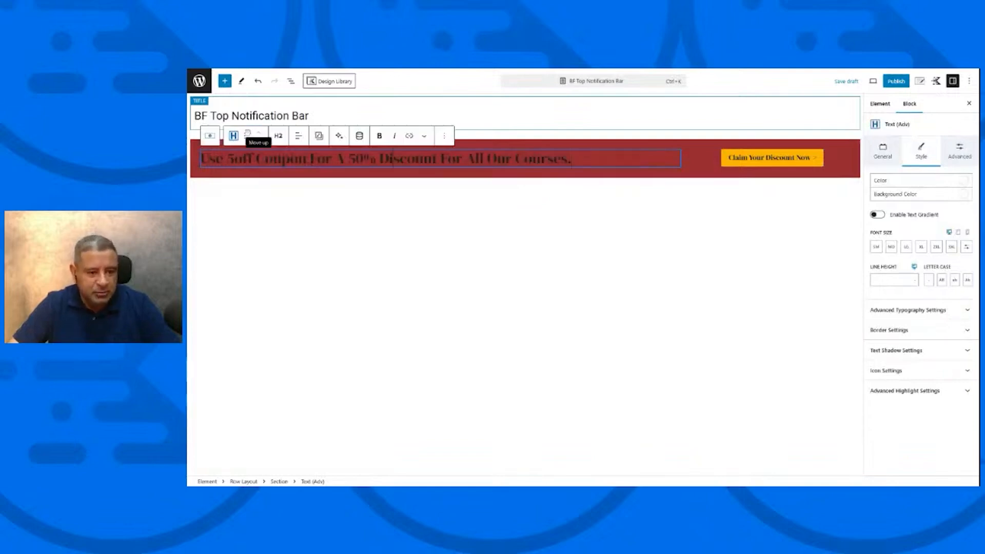
left_click(278, 136)
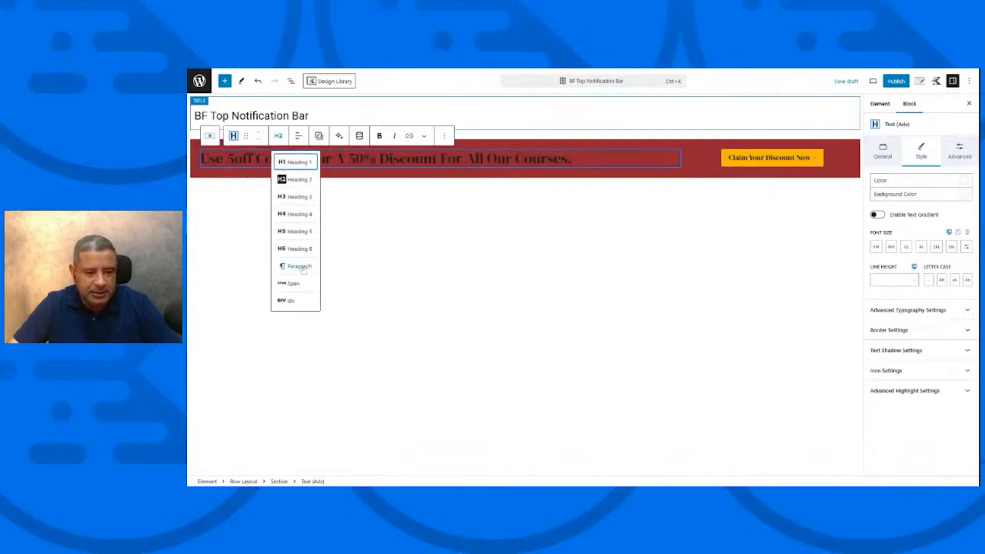
left_click(301, 266)
left_click(298, 135)
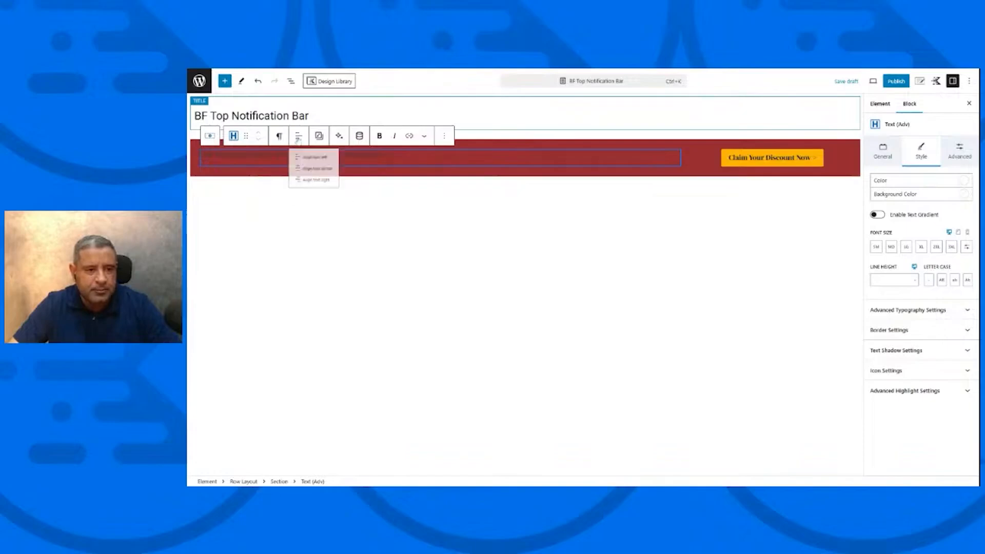
left_click(331, 176)
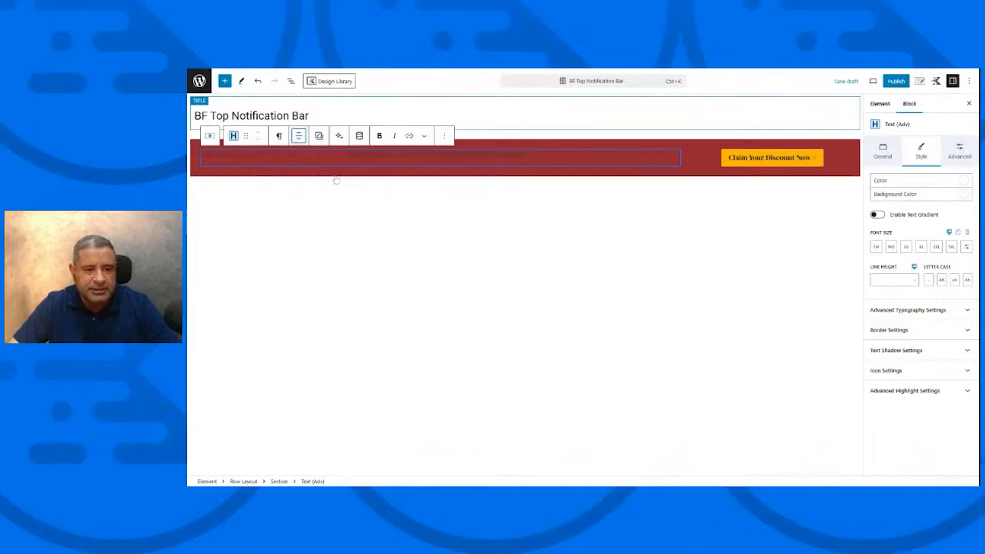
Set the coupon text's color to white and its font size to LG.
left_click(965, 180)
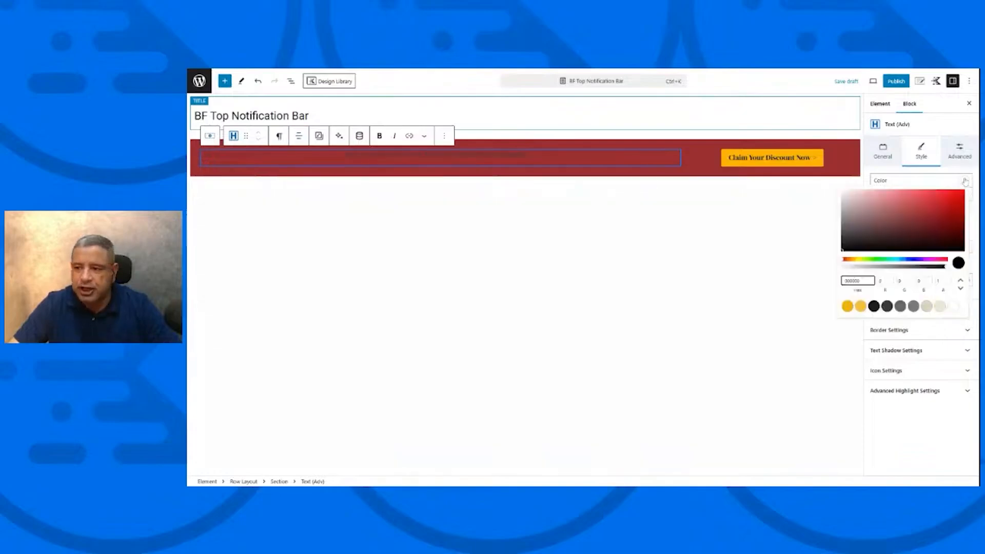
left_click(953, 306)
left_click(921, 392)
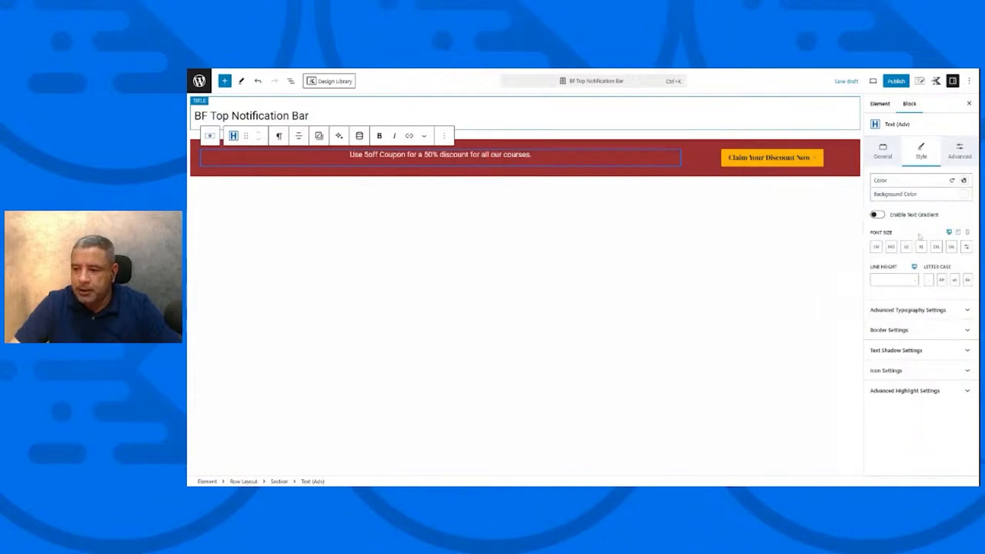
left_click(892, 247)
left_click(906, 247)
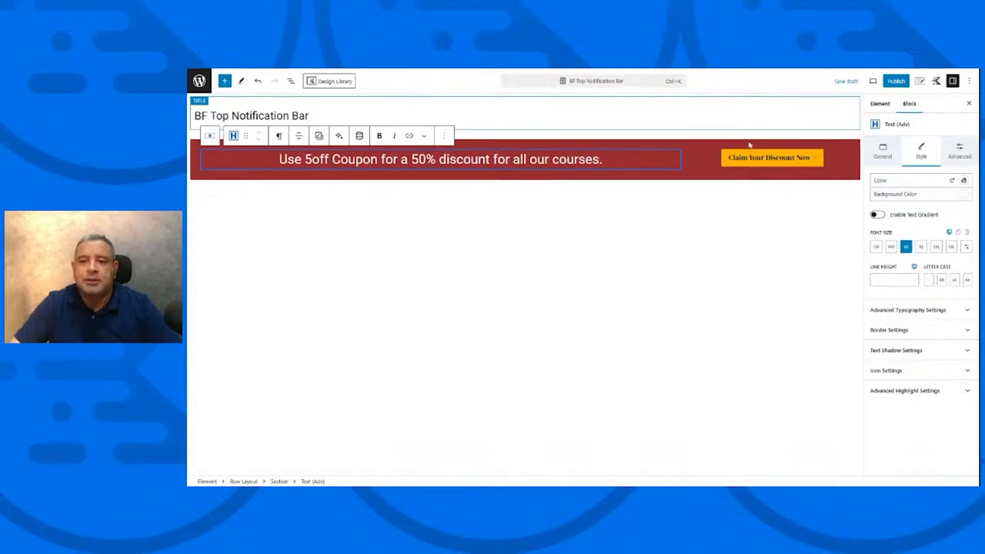
Shift the row's column divider slightly to widen the button column and narrow the text column.
left_click(688, 169)
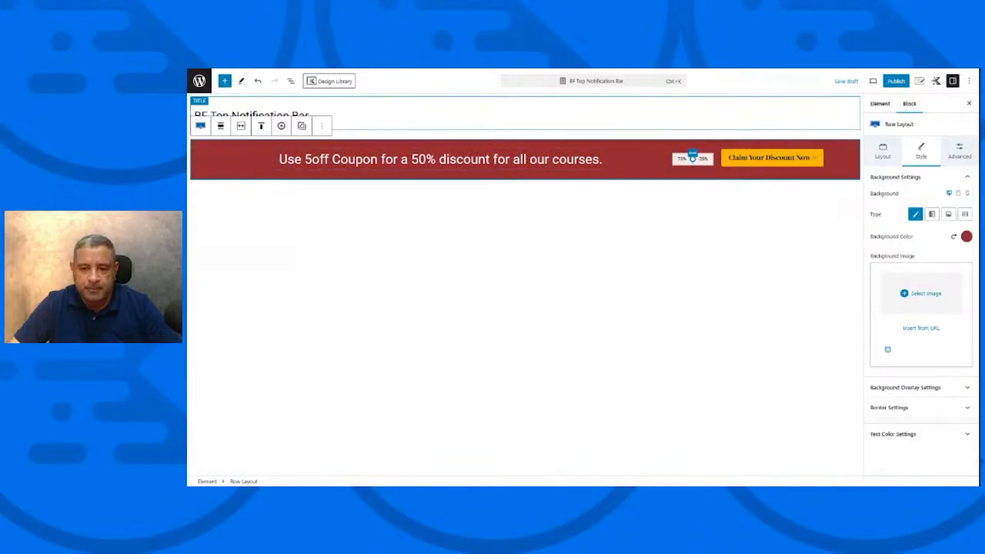
left_click_drag(692, 158, 659, 159)
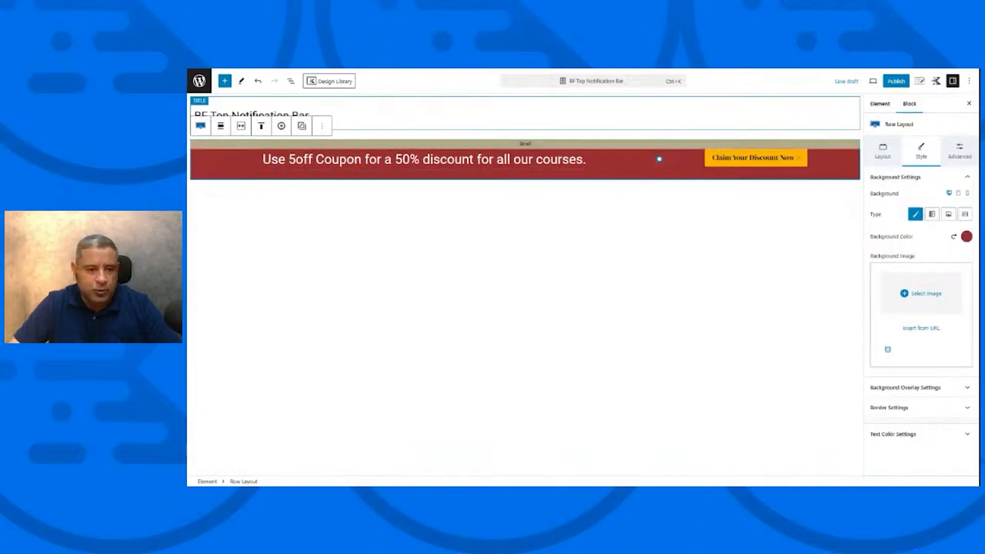
Set the notification bar's row layout to full width and its linked padding to 2X Small (8px) on all sides.
left_click(221, 126)
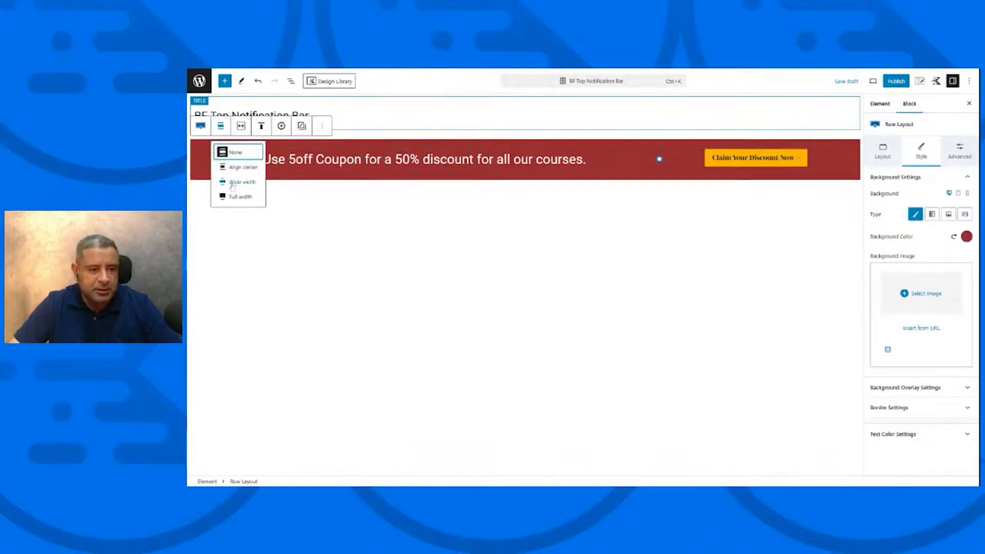
left_click(232, 197)
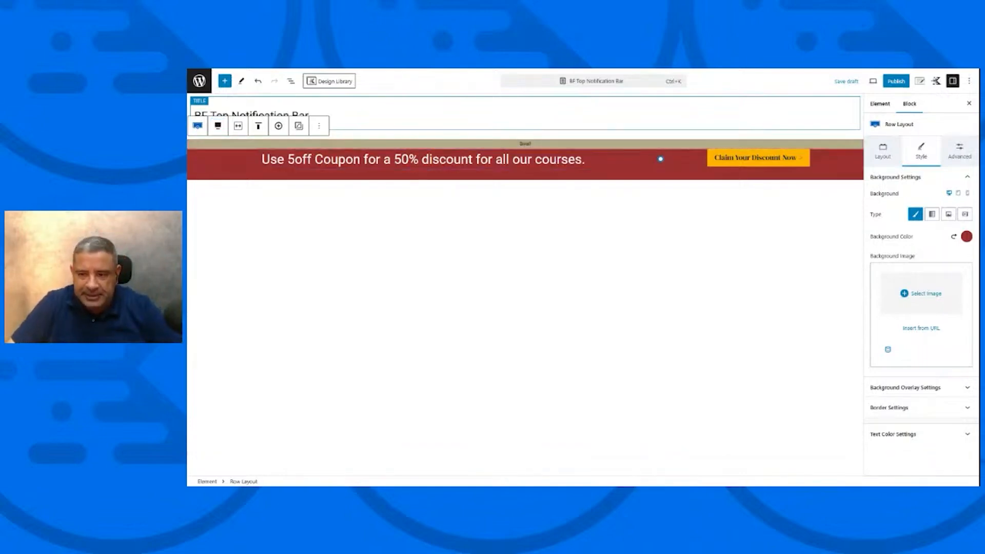
left_click(960, 154)
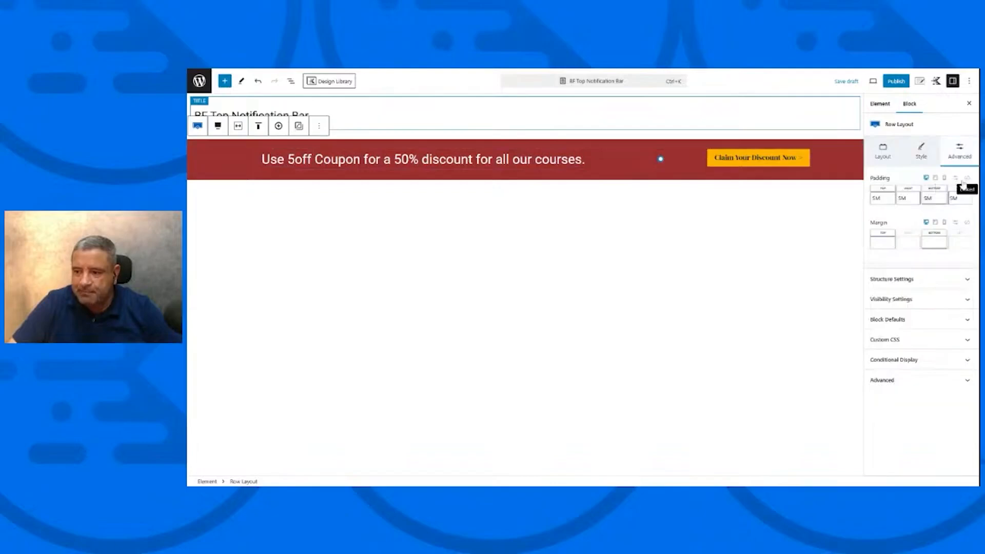
left_click(968, 178)
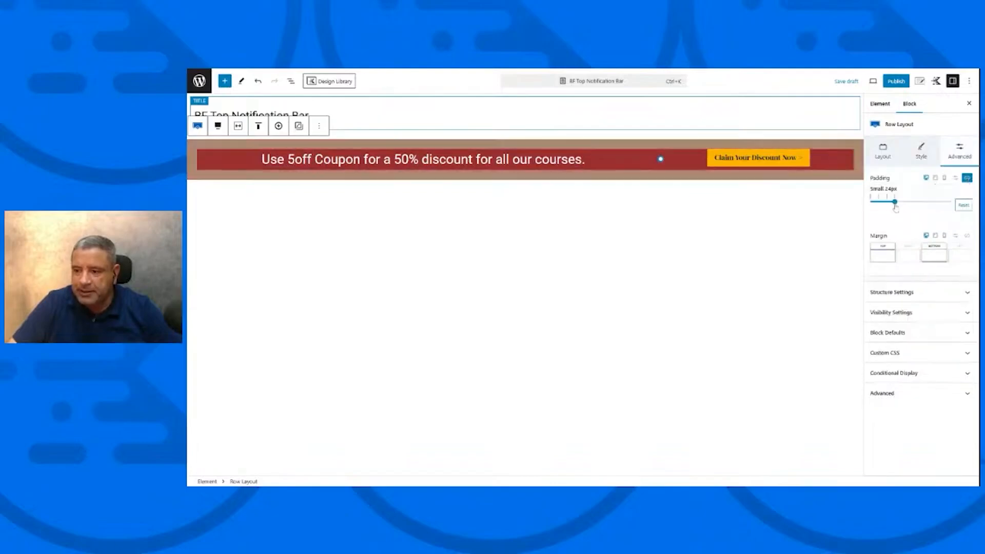
left_click_drag(895, 201, 879, 202)
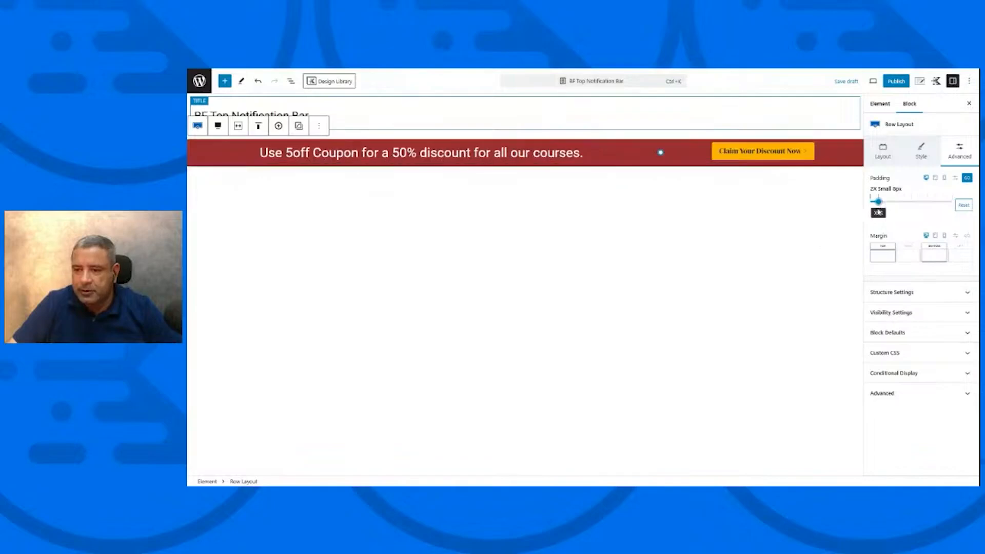
left_click(833, 235)
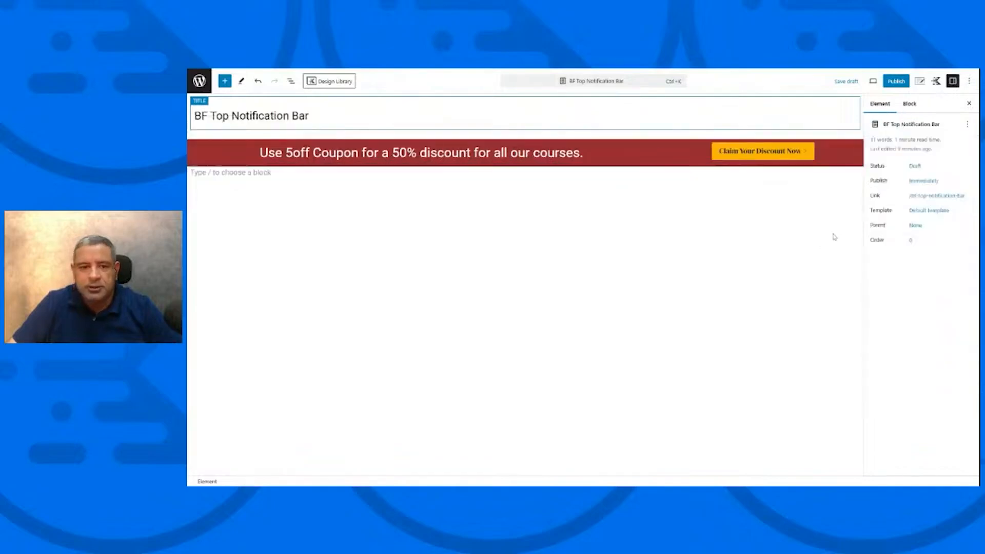
Set the coupon text's font size to a custom value of 25, after trying MD and 30.
left_click(554, 152)
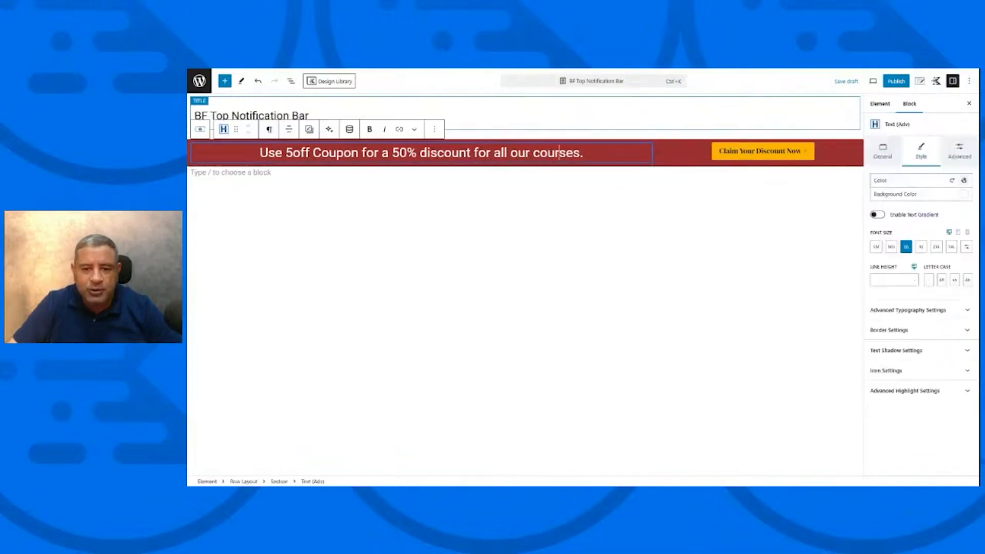
left_click(892, 249)
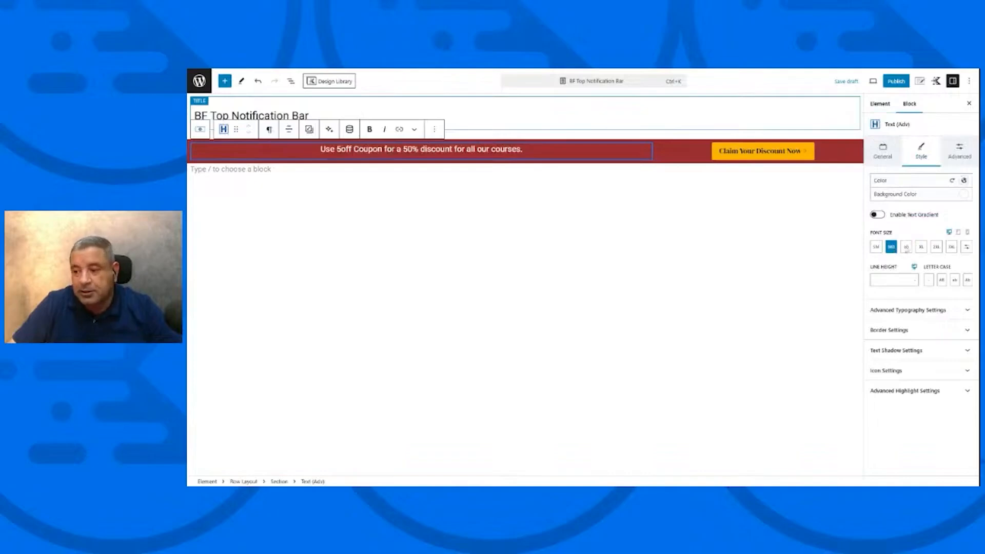
left_click(966, 247)
left_click_drag(881, 246, 872, 247)
type("25")
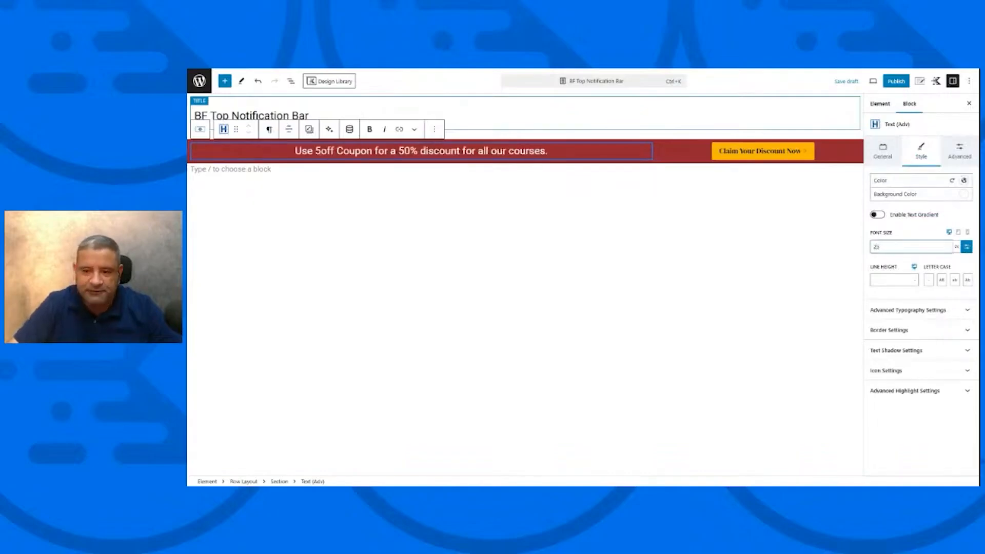
key("BackSpace")
key("BackSpace")
type("30")
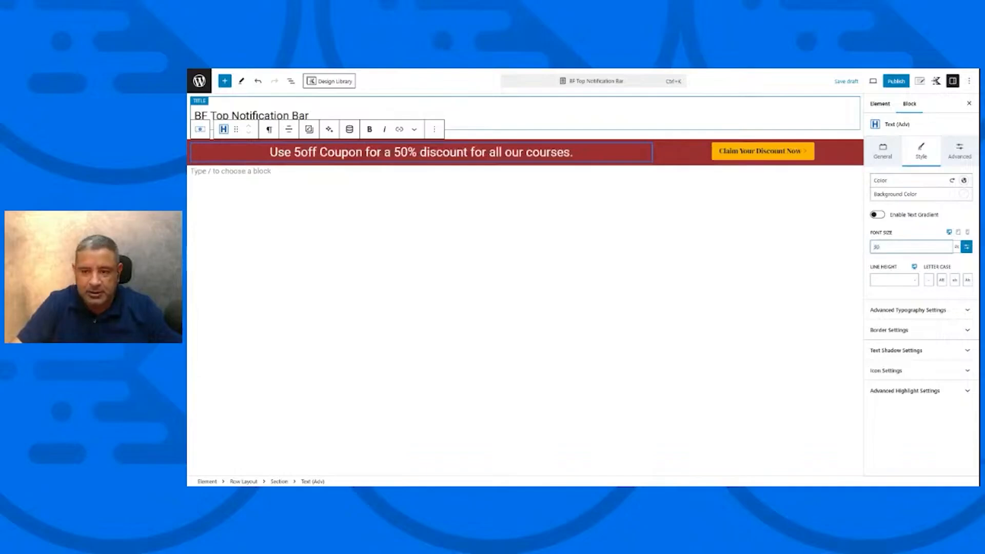
key("BackSpace")
key("BackSpace")
type("25")
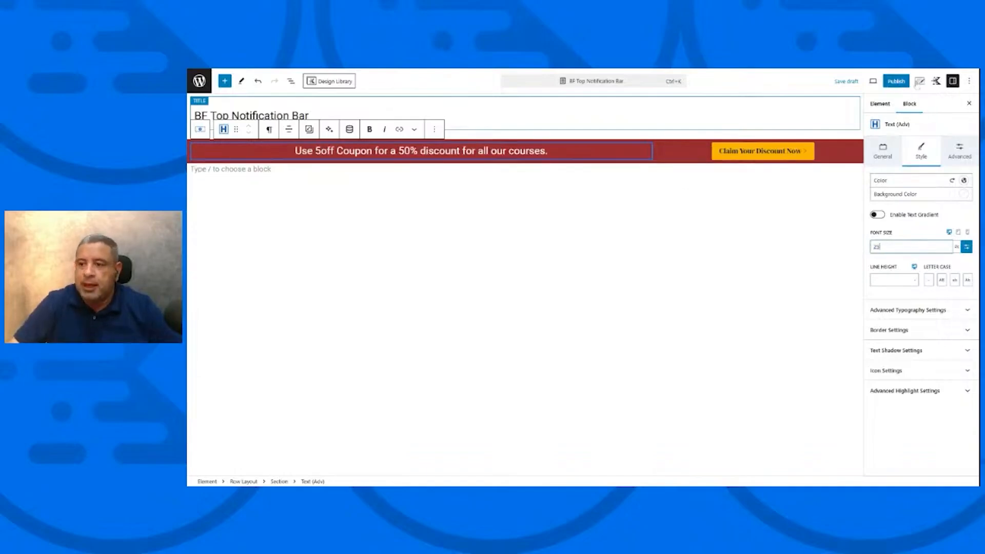
Set the element's placement to Fixed Above Transparent Header in the element settings.
left_click(919, 81)
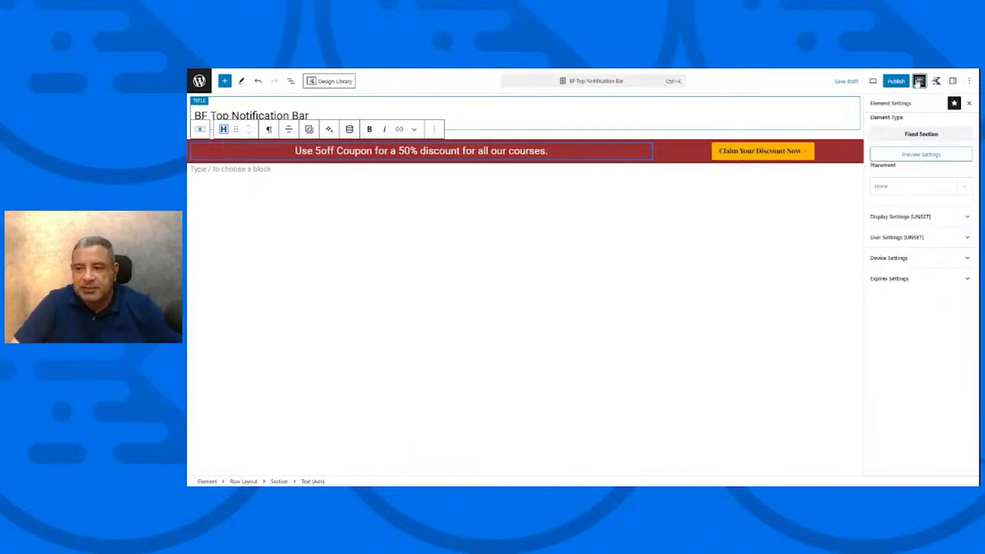
left_click(920, 185)
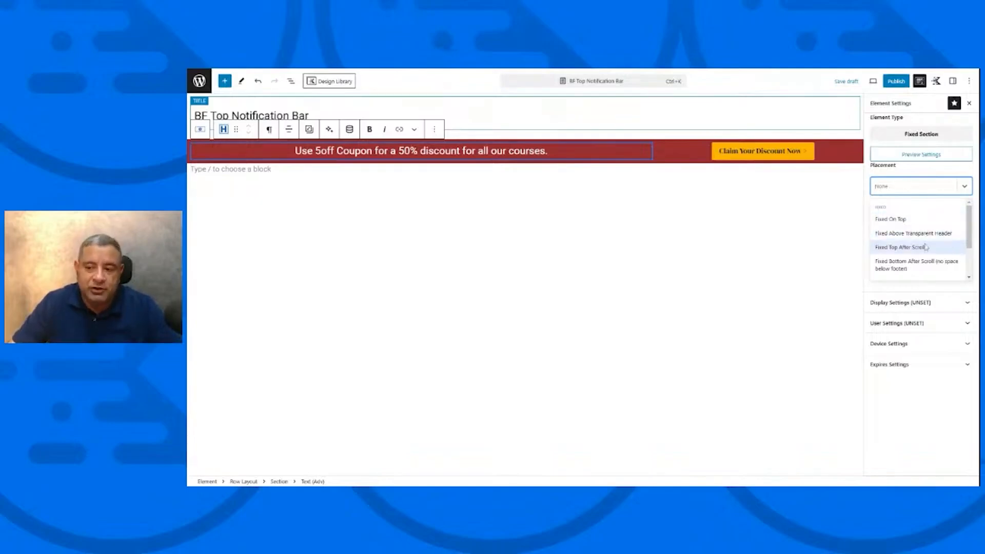
scroll(926, 247, "down", 3)
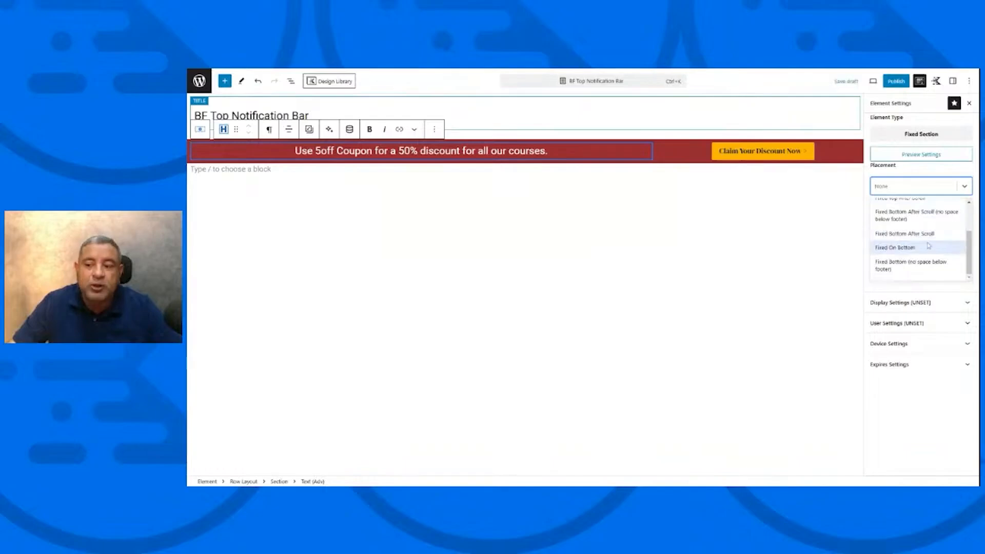
scroll(929, 246, "up", 3)
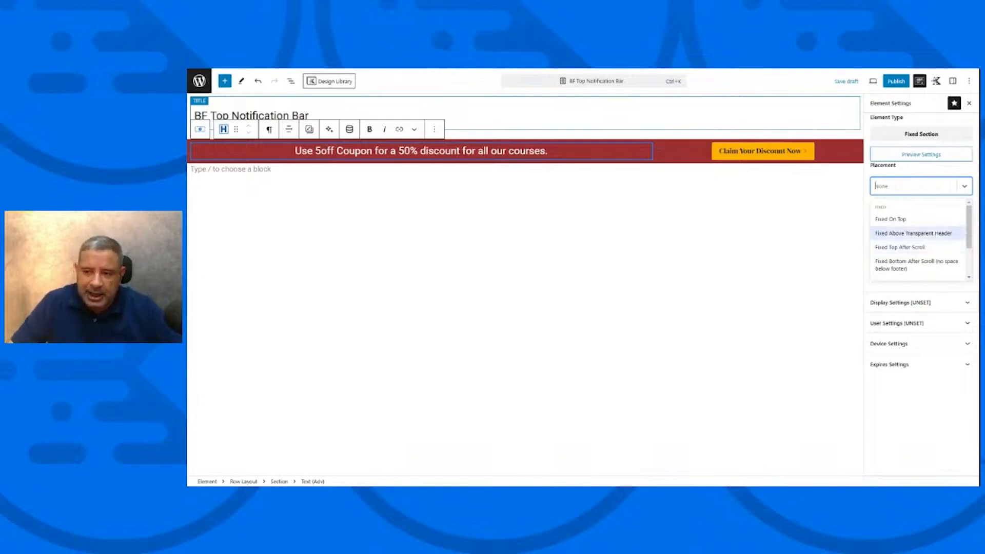
left_click(918, 234)
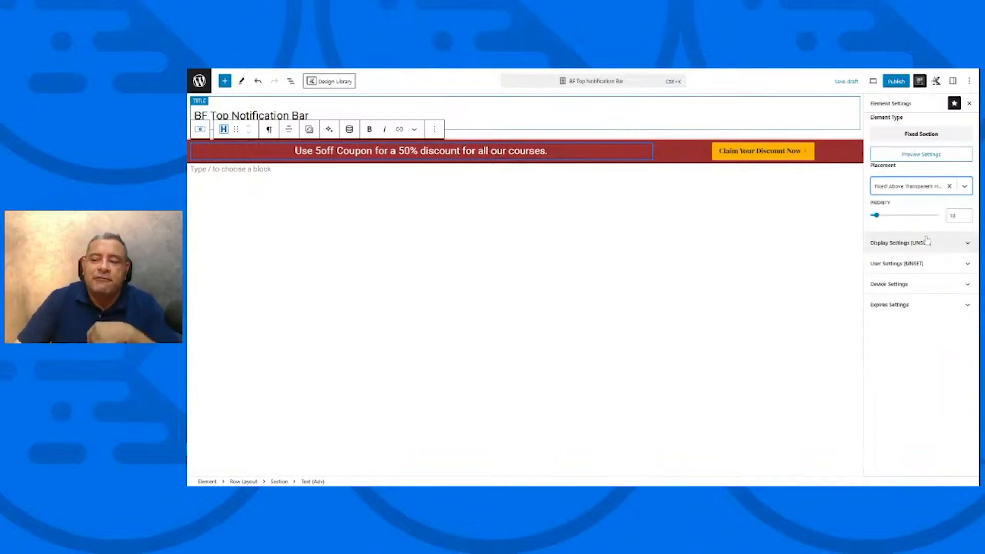
Set the notification bar to show on the Entire Site and be visible to All Users.
left_click(927, 241)
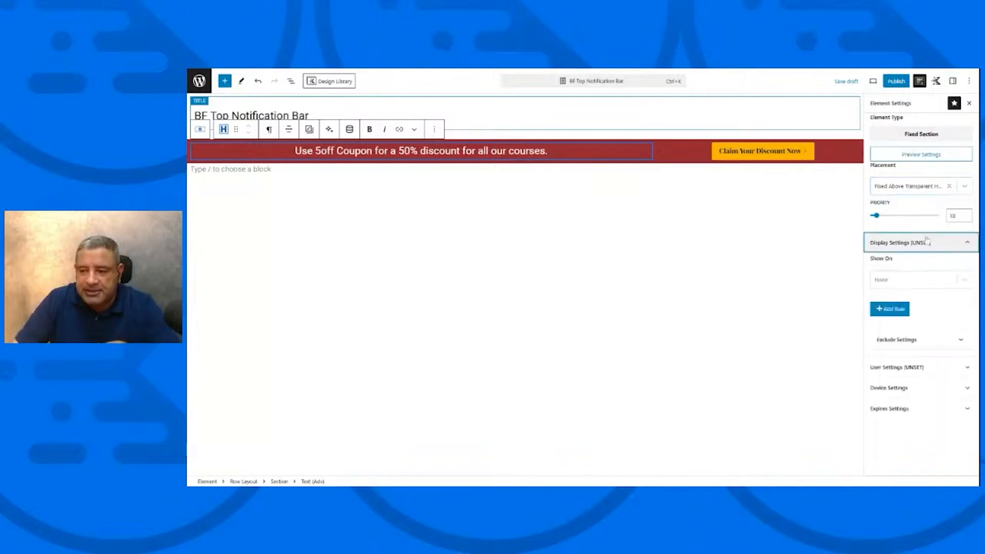
left_click(932, 281)
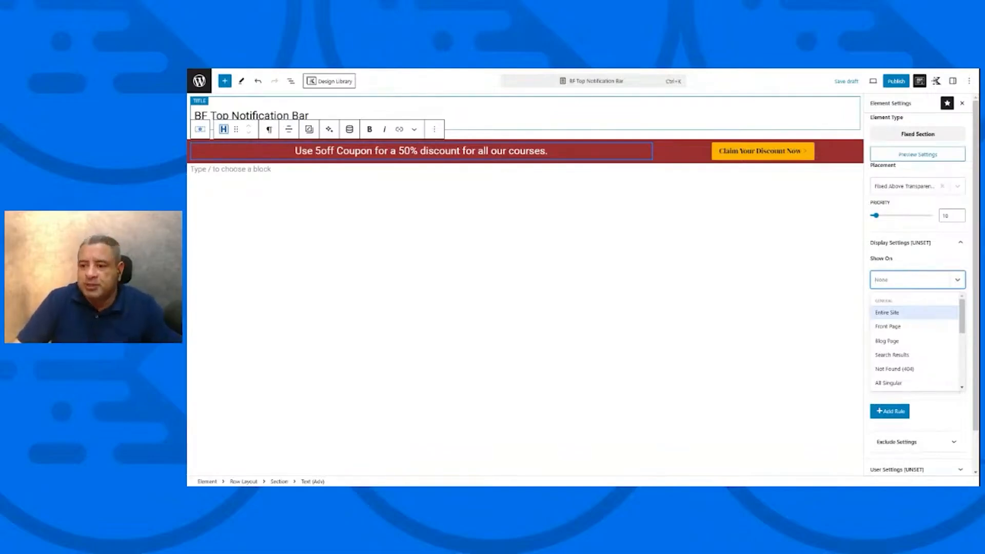
left_click(913, 313)
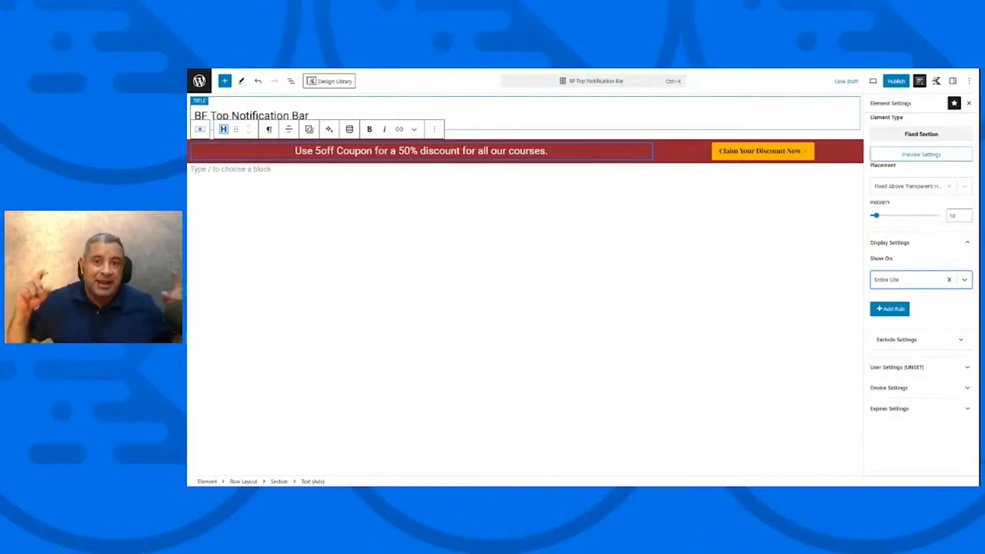
left_click(931, 366)
left_click(942, 391)
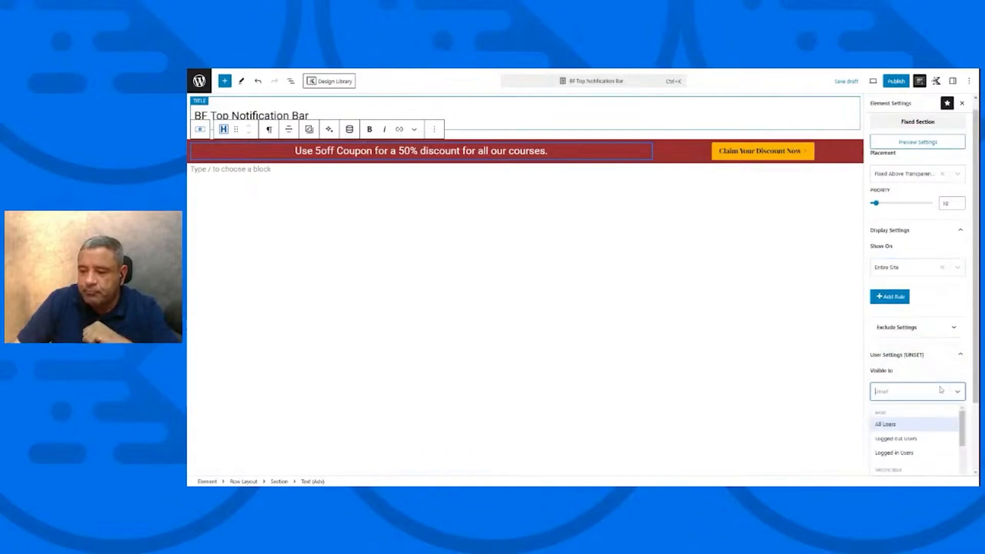
left_click(926, 426)
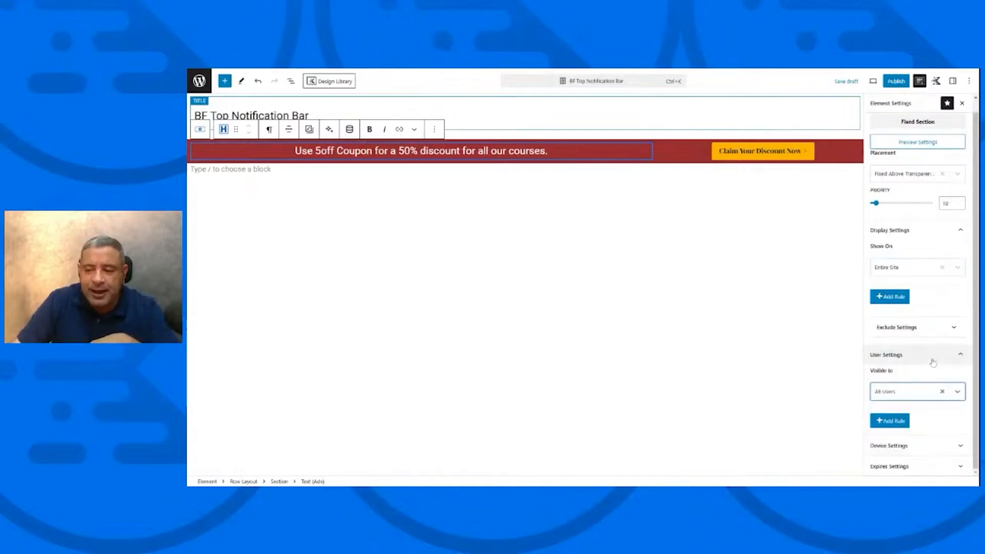
Enable expiry for the element and set it to November 1, 2024 at 12:00 AM.
left_click(933, 468)
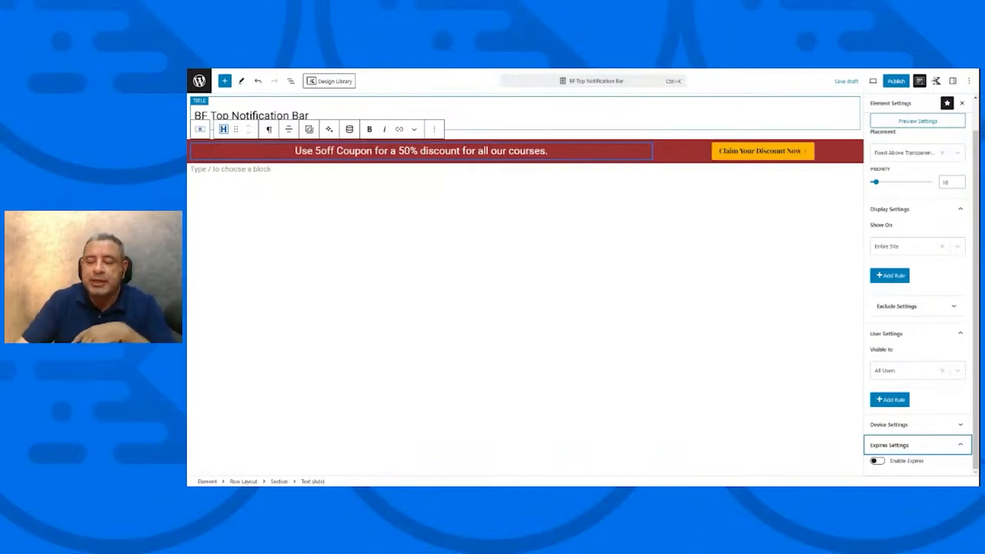
left_click(877, 461)
scroll(933, 421, "down", 3)
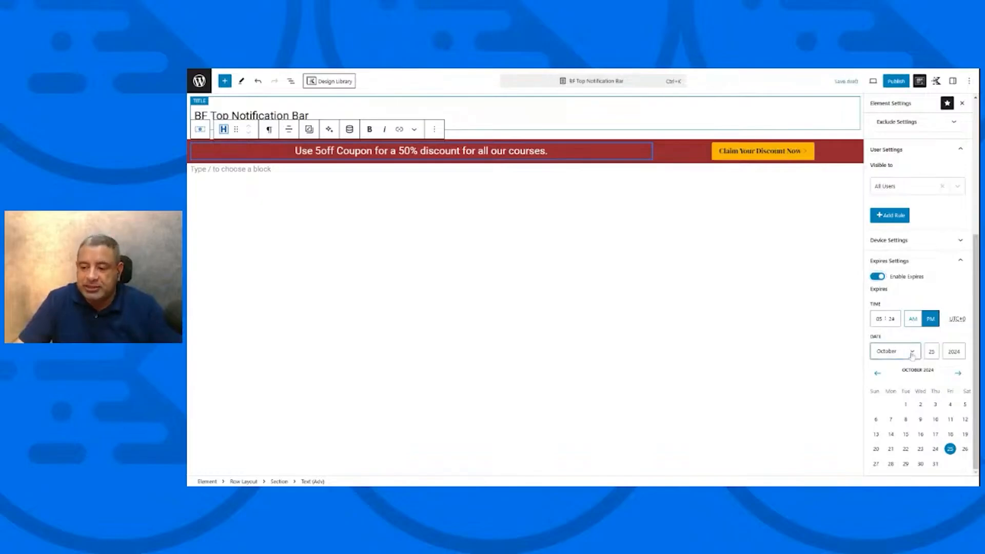
left_click(893, 469)
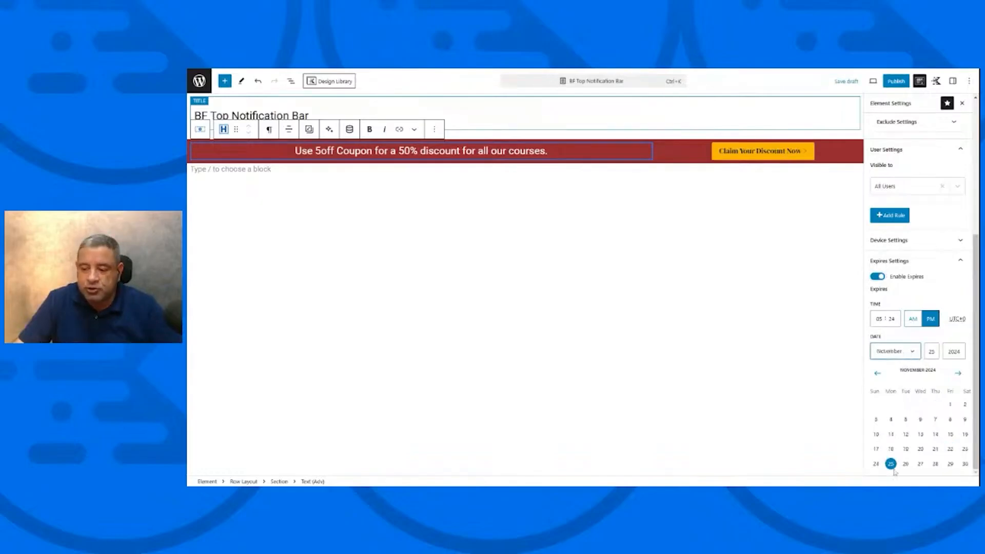
left_click(950, 405)
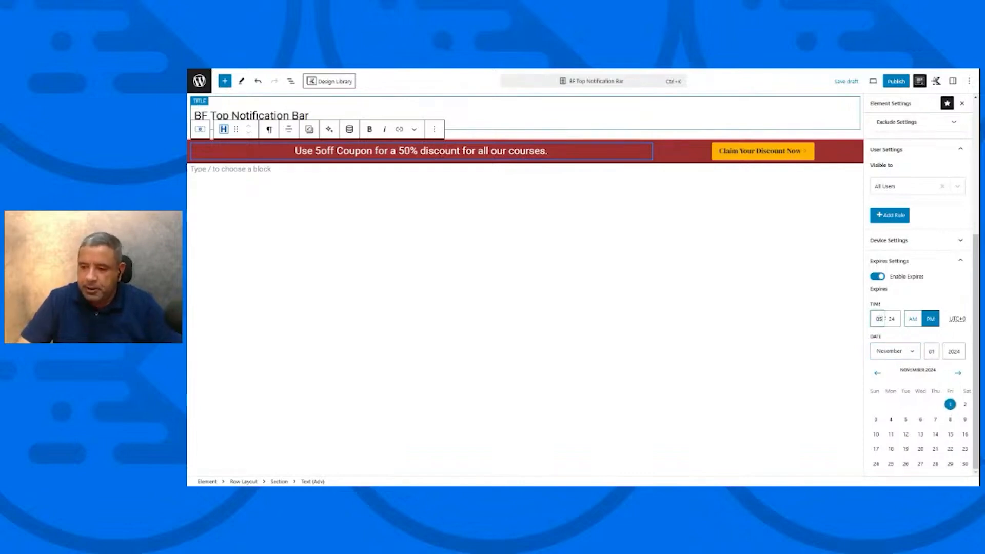
type("12")
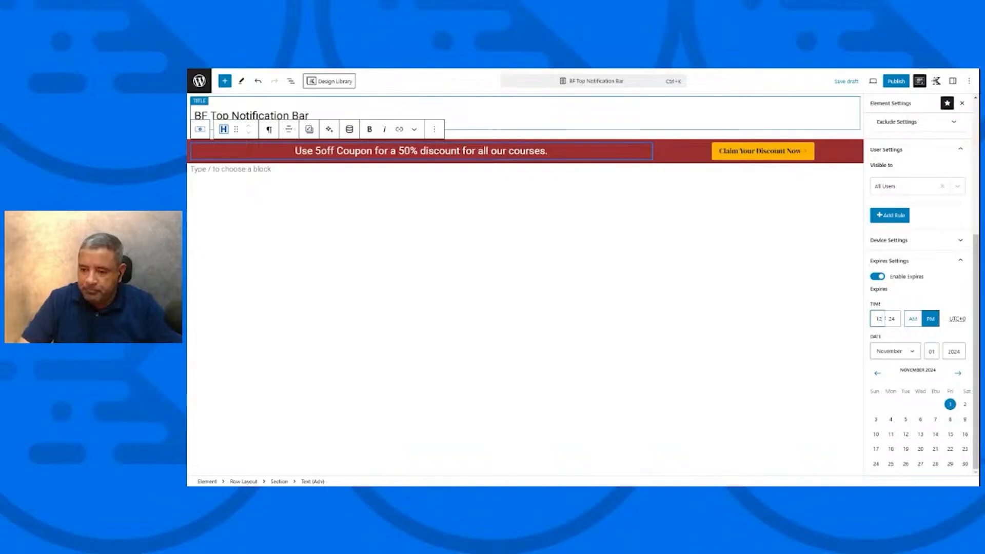
double_click(892, 319)
type("00")
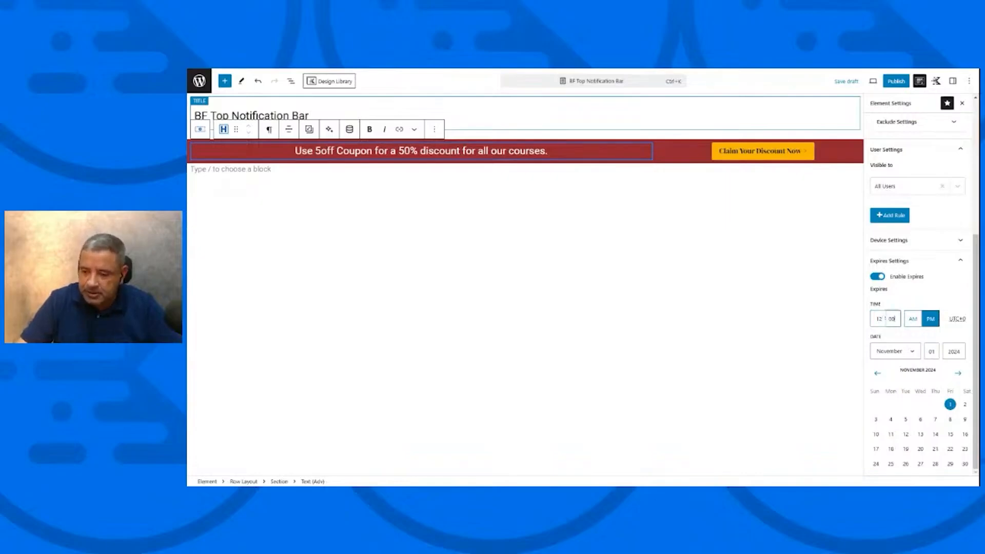
left_click(912, 319)
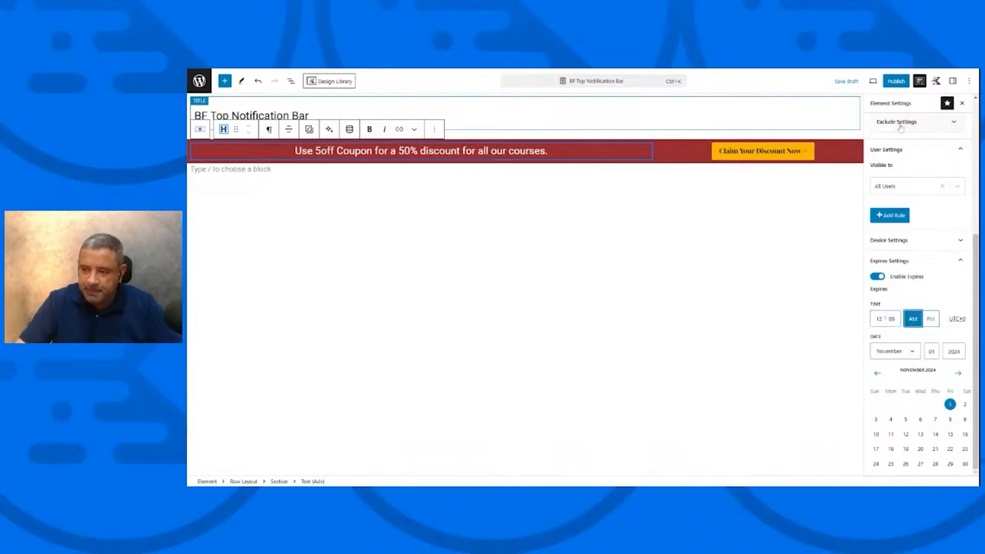
Publish the notification bar element and visit the live site's front end.
left_click(899, 85)
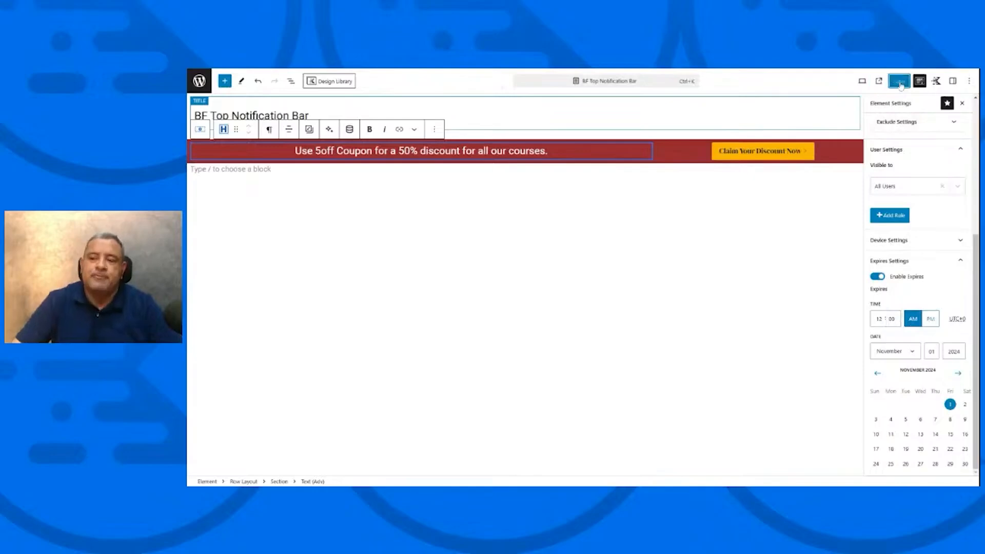
left_click(199, 80)
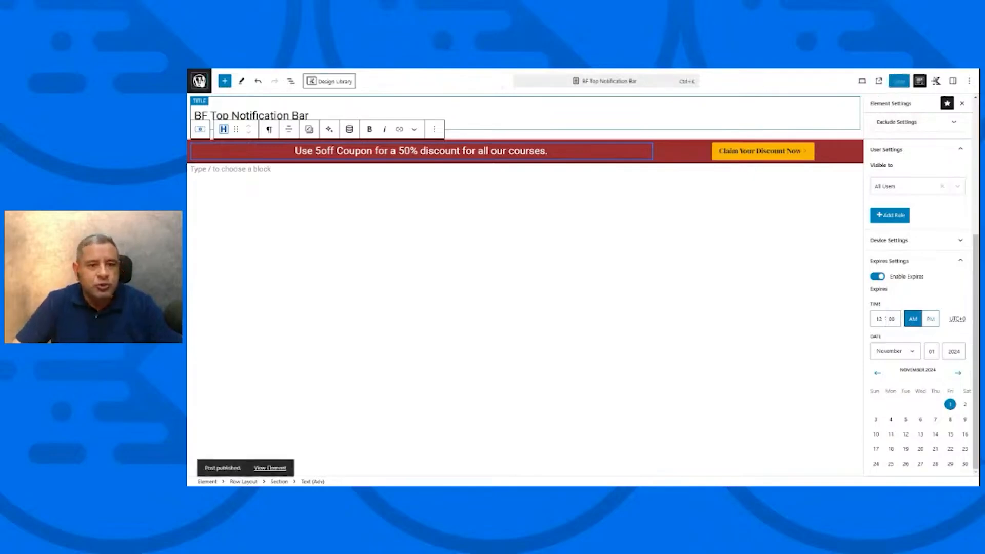
mouse_move(234, 78)
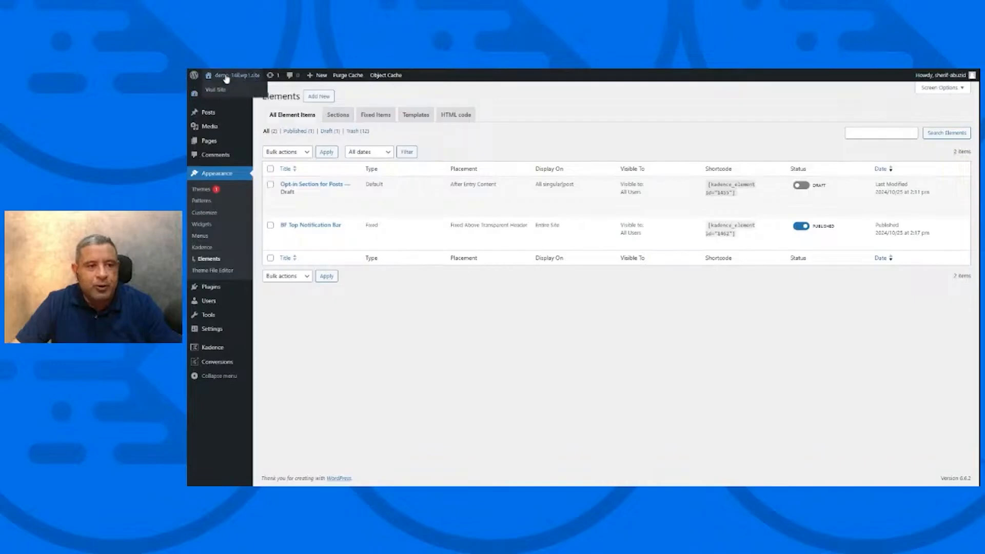
left_click(219, 92)
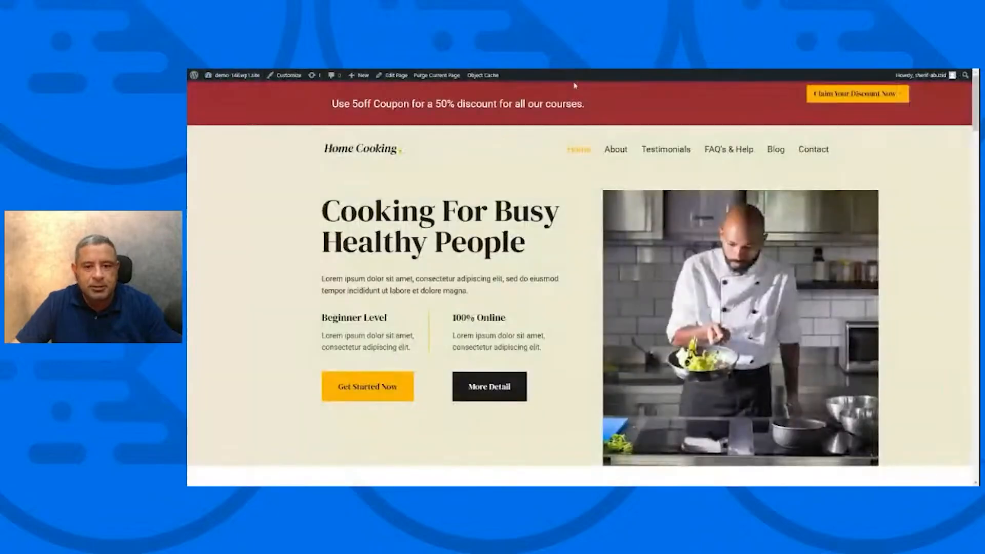
Examine the fixed notification bar while browsing up and down the home and Testimonials pages and on the Blog page.
scroll(554, 186, "down", 5)
scroll(554, 186, "down", 3)
scroll(554, 186, "up", 10)
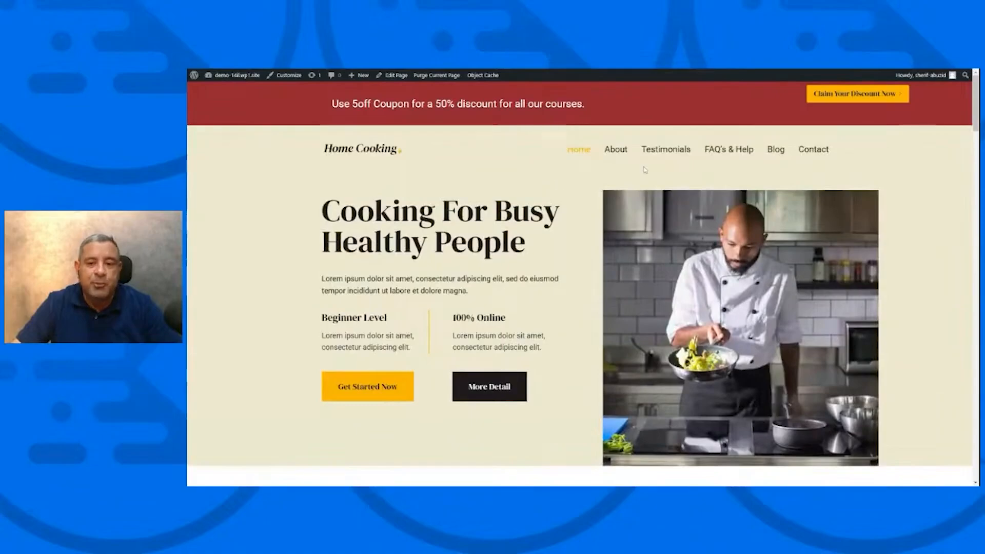
left_click(666, 150)
scroll(552, 215, "down", 9)
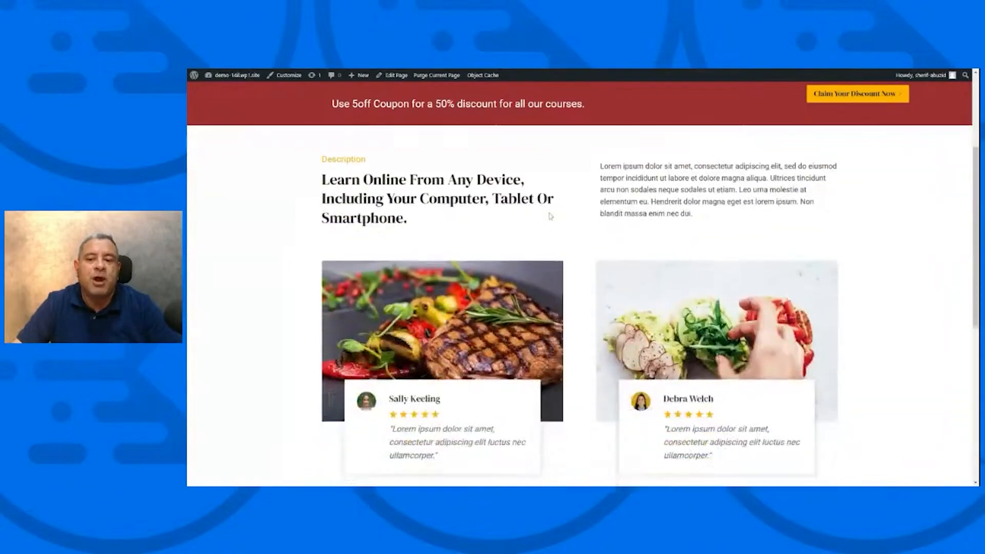
scroll(552, 216, "up", 6)
scroll(580, 257, "up", 3)
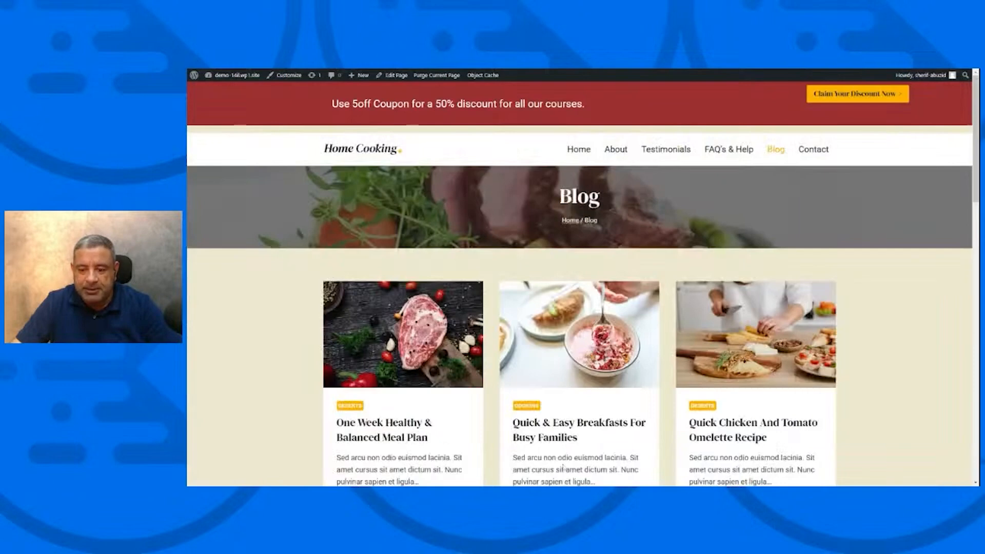
Examine the notification bar on the Quick & Easy Breakfasts For Busy Families post and on the About page.
left_click(562, 436)
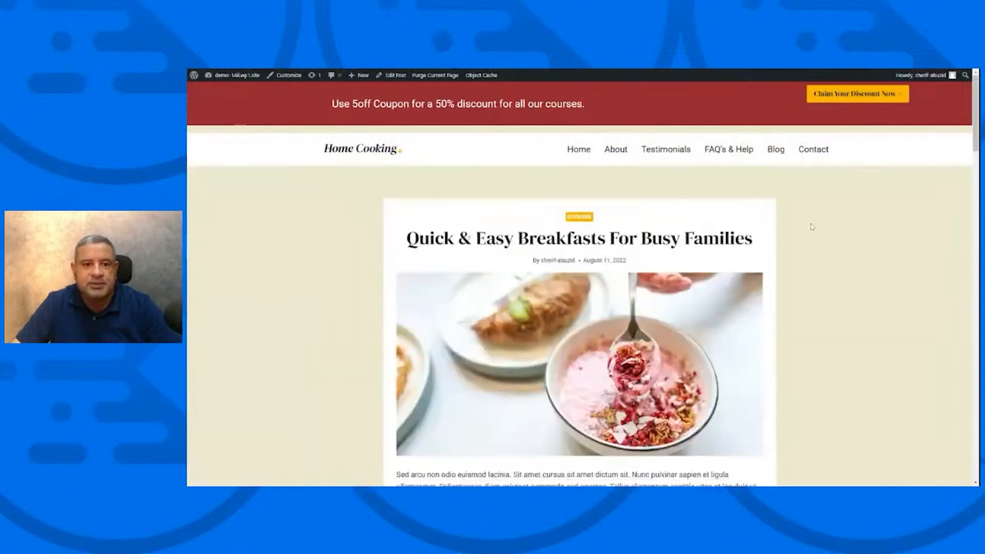
scroll(811, 226, "down", 3)
scroll(812, 226, "up", 3)
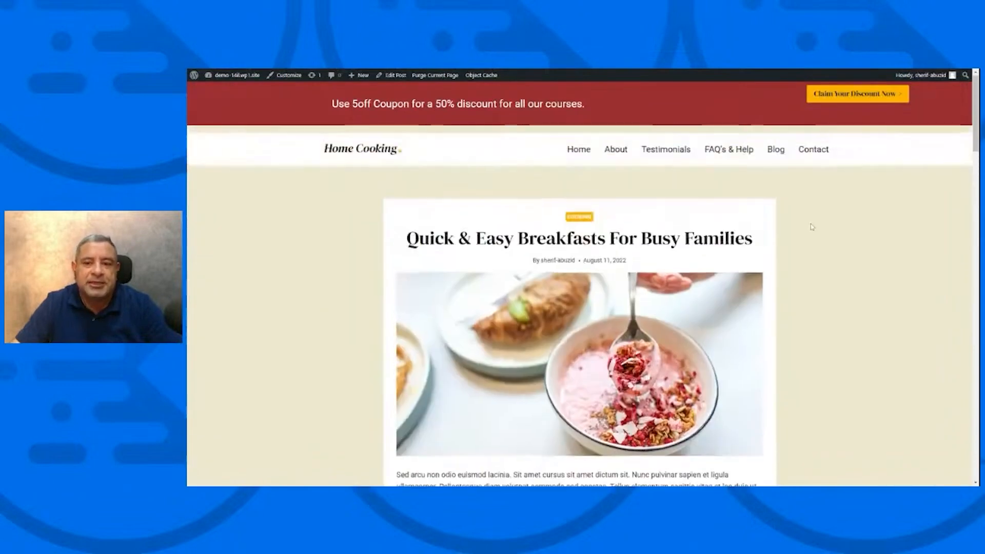
left_click(616, 150)
scroll(837, 246, "down", 5)
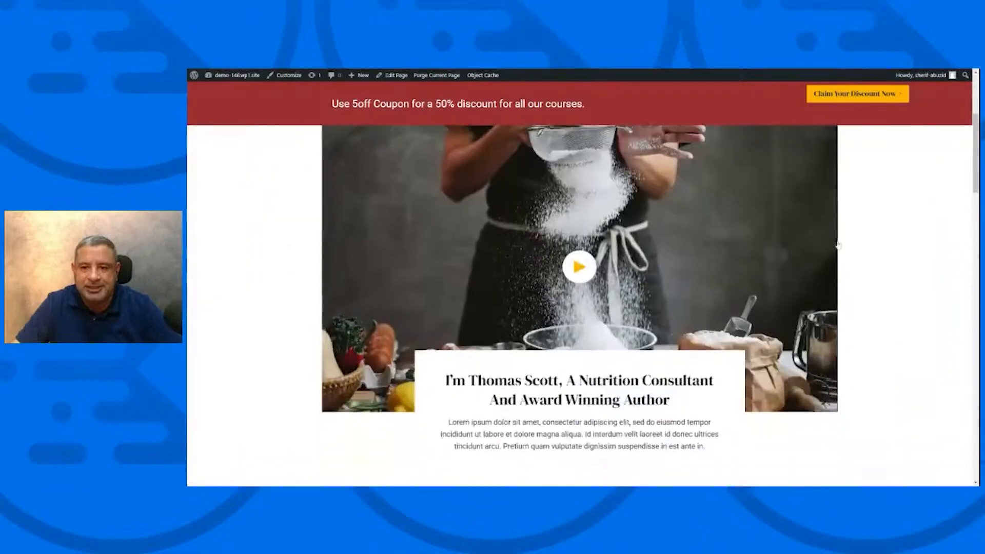
scroll(837, 246, "up", 5)
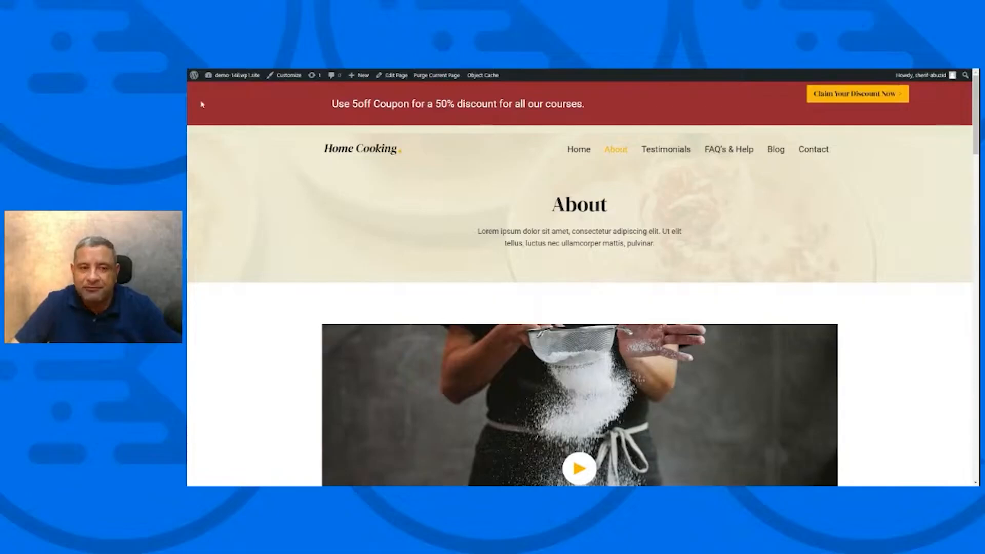
Open the BF Top Notification Bar element for editing and align its row layout's content vertically to the middle.
mouse_move(226, 76)
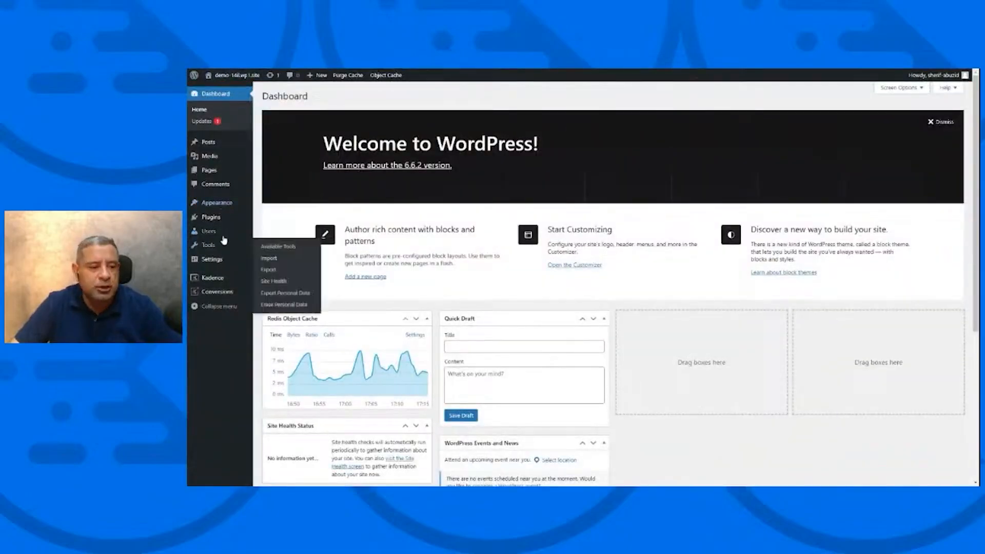
mouse_move(231, 207)
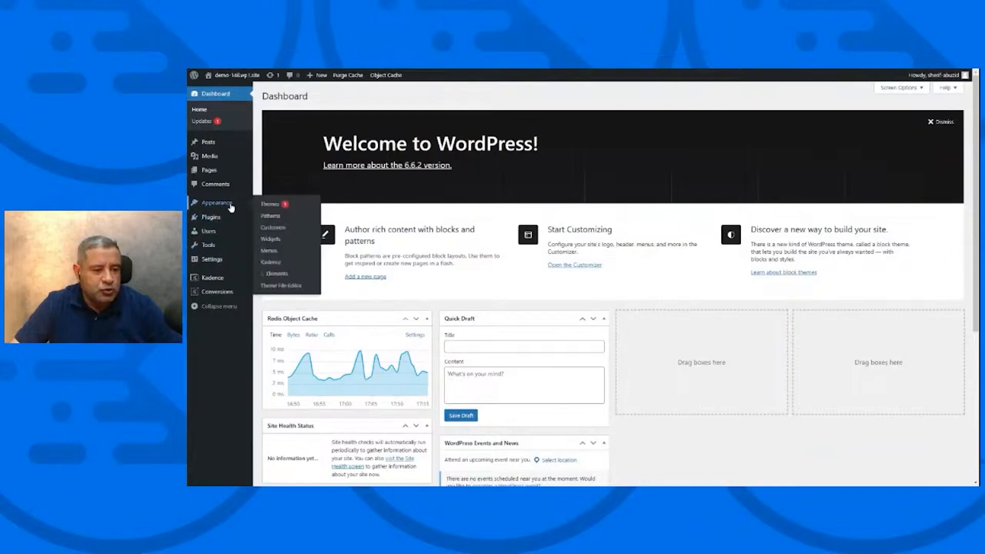
left_click(276, 274)
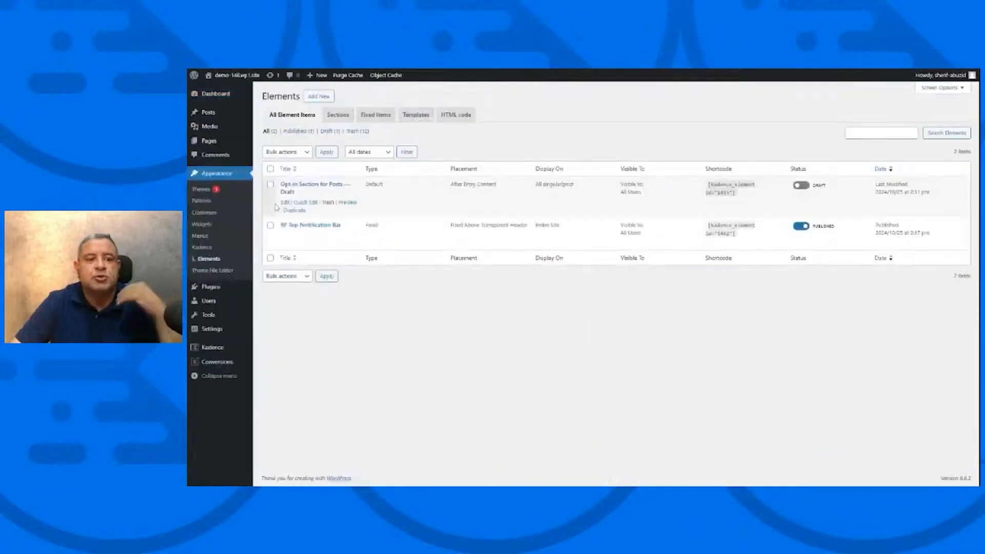
left_click(285, 236)
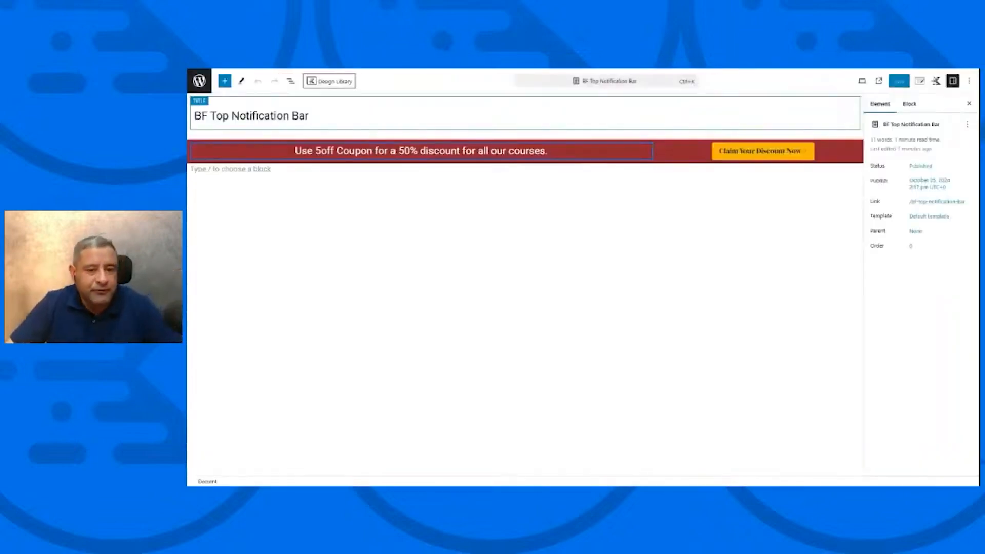
left_click(269, 144)
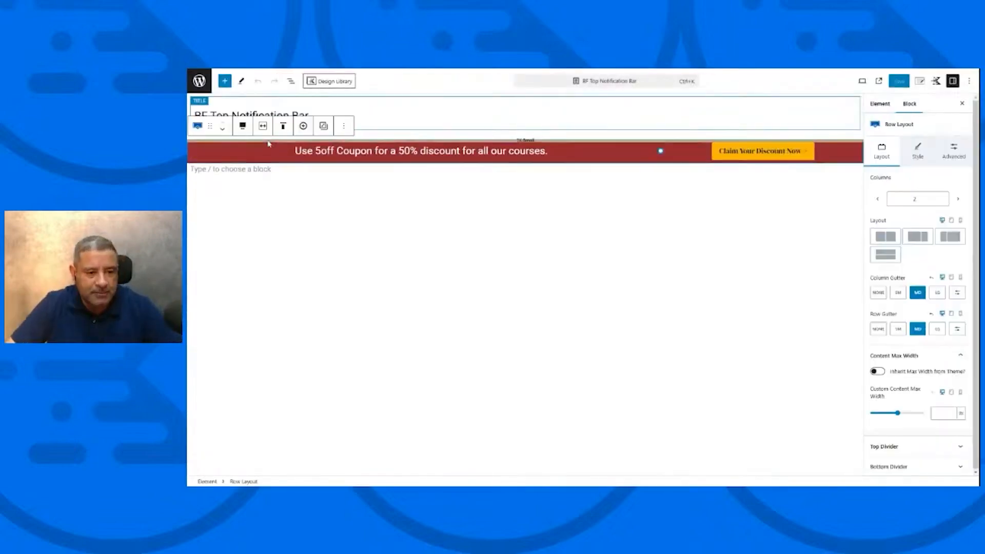
left_click(283, 126)
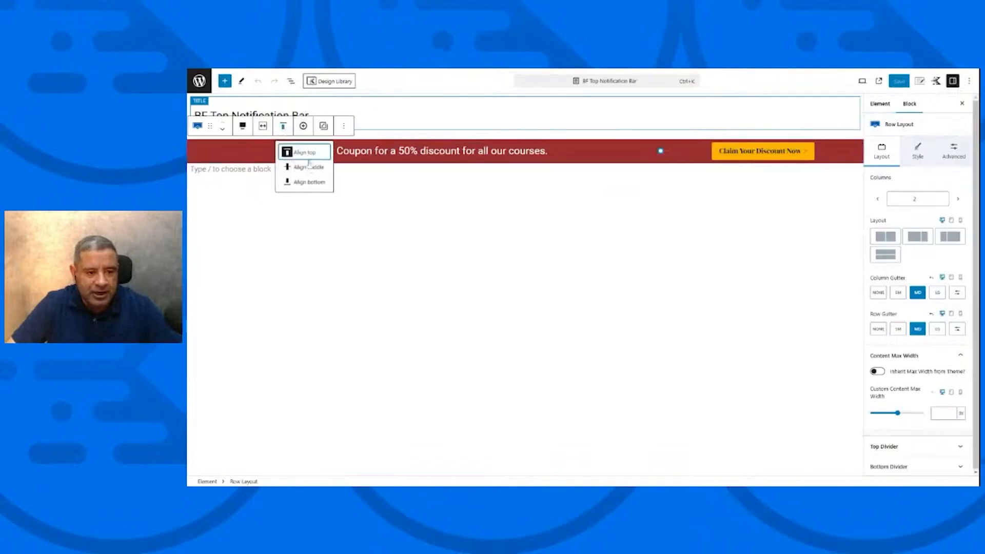
left_click(310, 168)
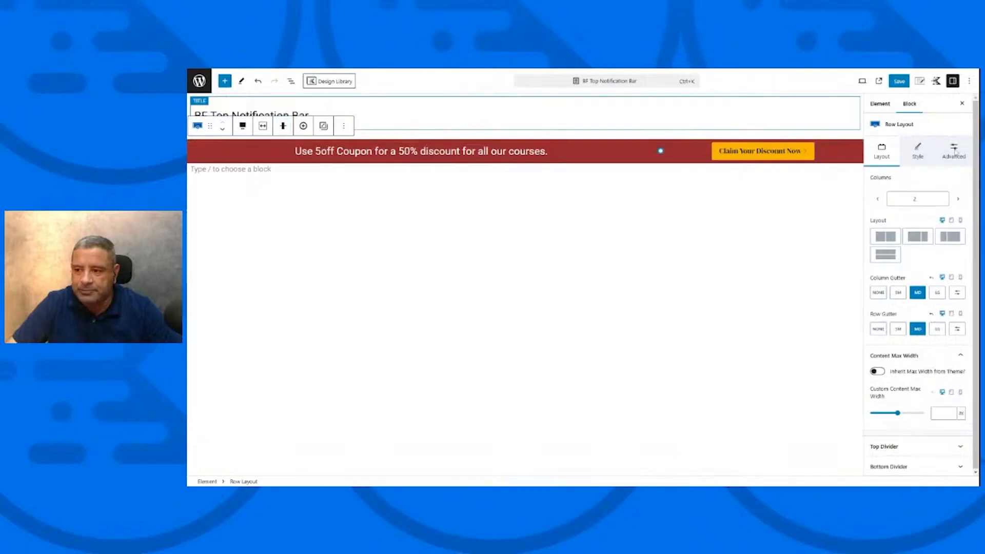
Set the row layout's padding to a custom value of 15 on all sides and save the element.
left_click(956, 152)
left_click(956, 179)
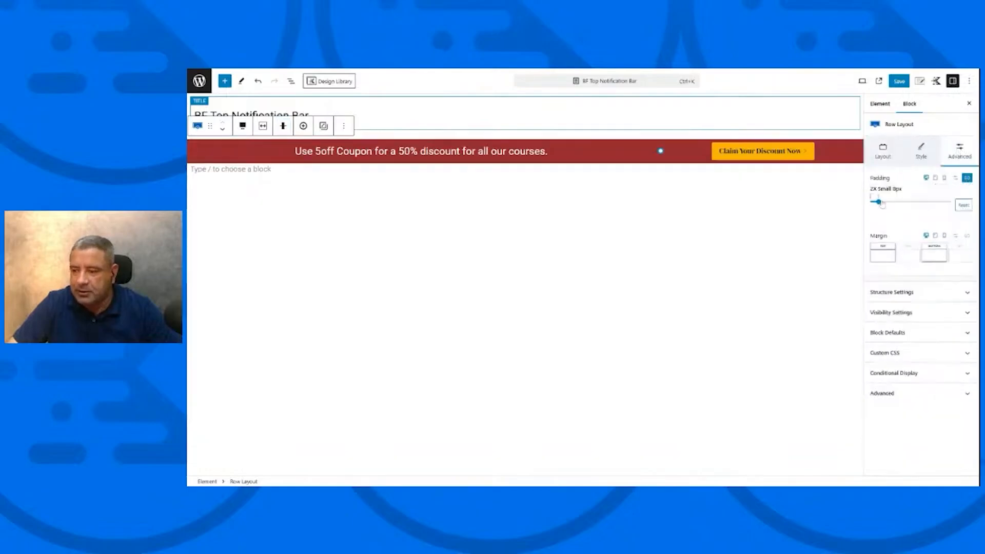
left_click_drag(882, 203, 871, 202)
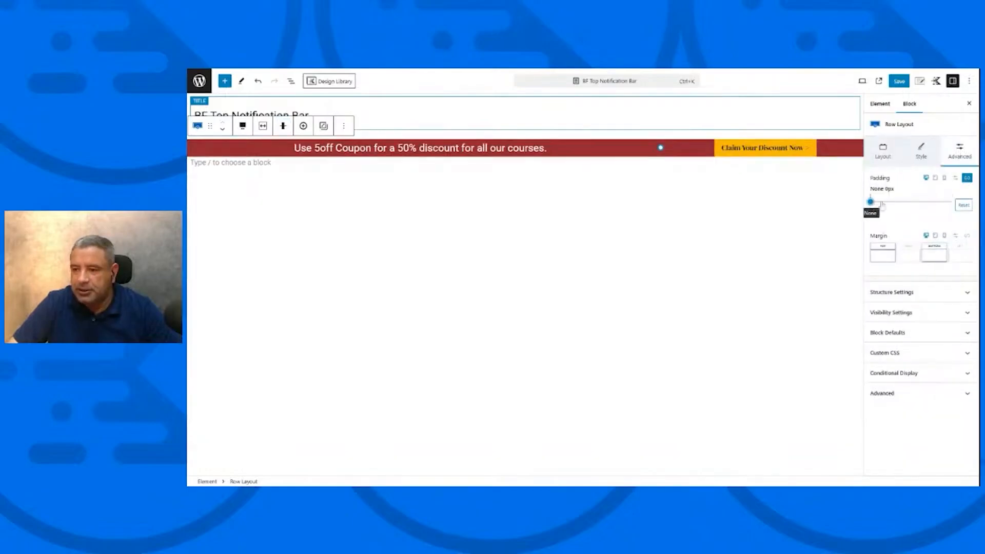
left_click(955, 178)
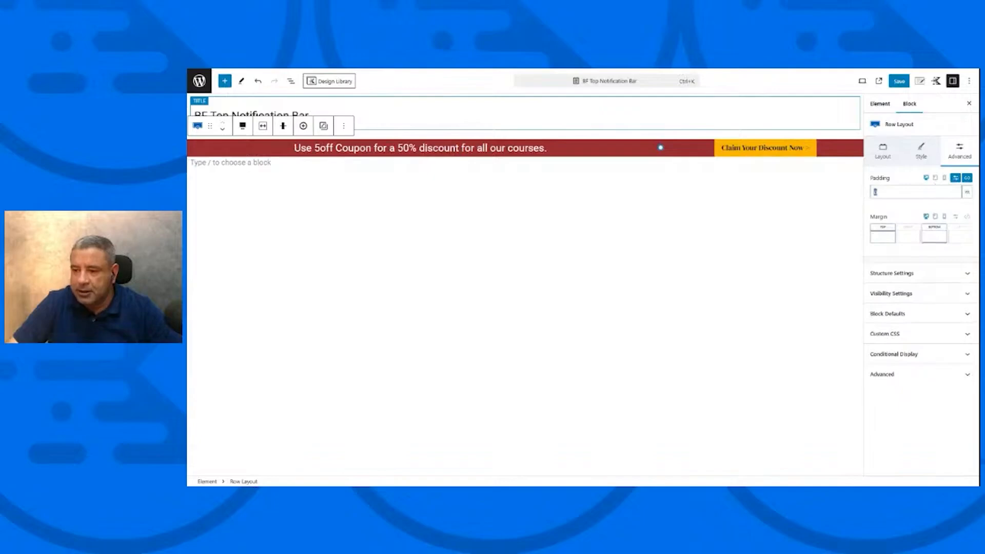
type("15")
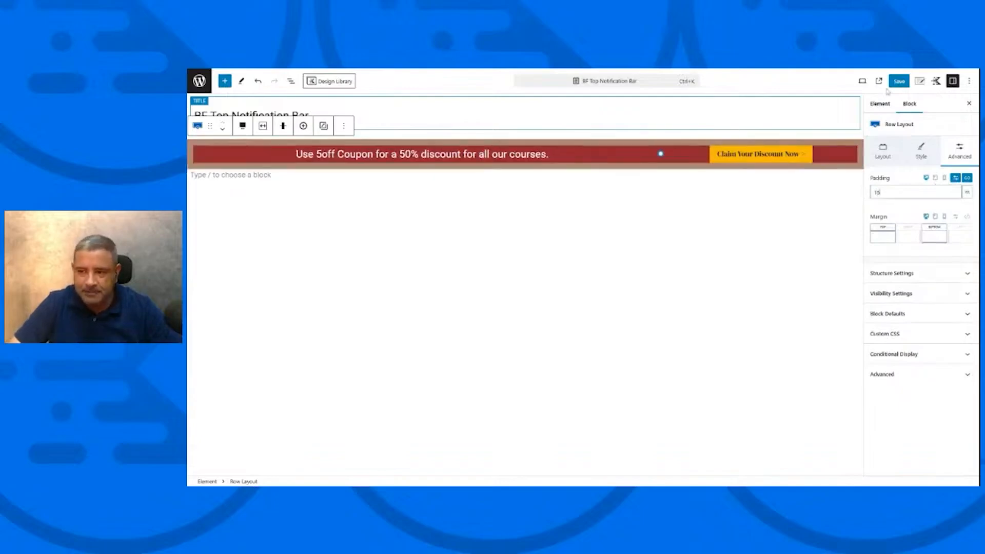
left_click(899, 81)
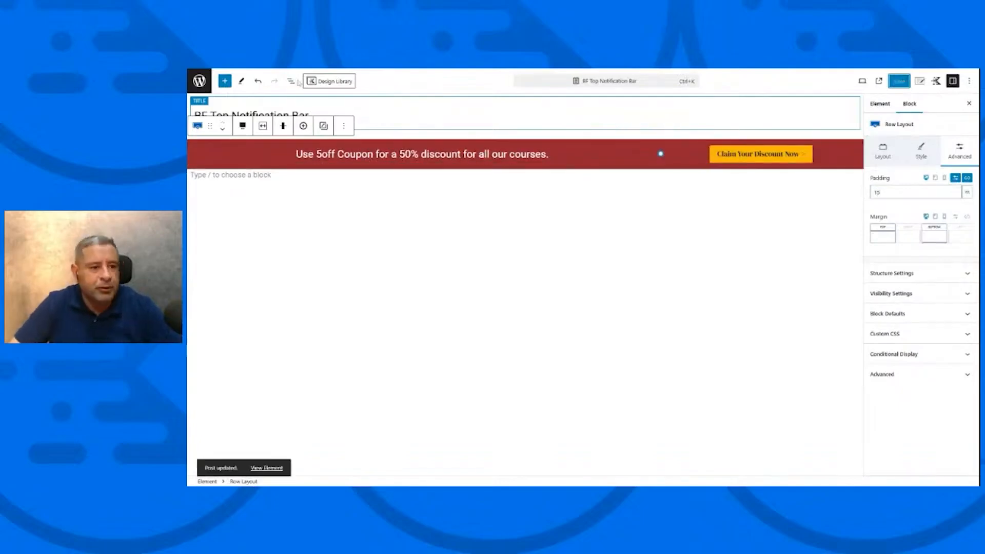
Leave the editor and check the updated notification bar on the live home page while moving down the page.
left_click(199, 81)
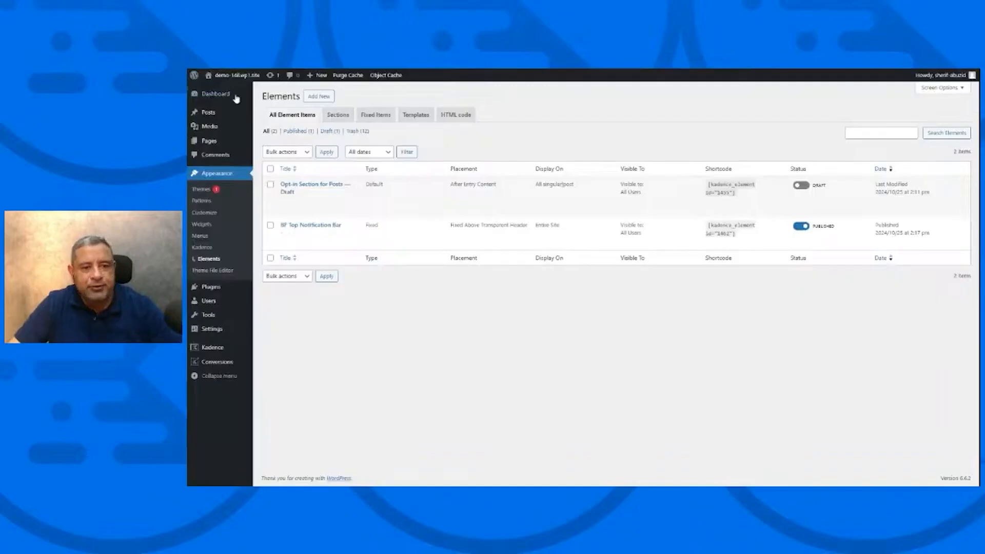
left_click(218, 89)
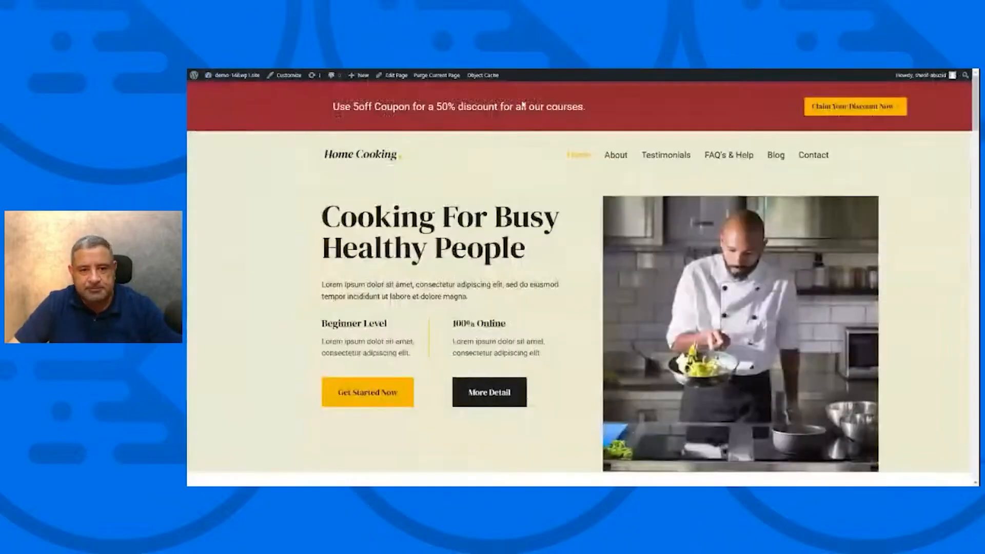
scroll(542, 160, "down", 5)
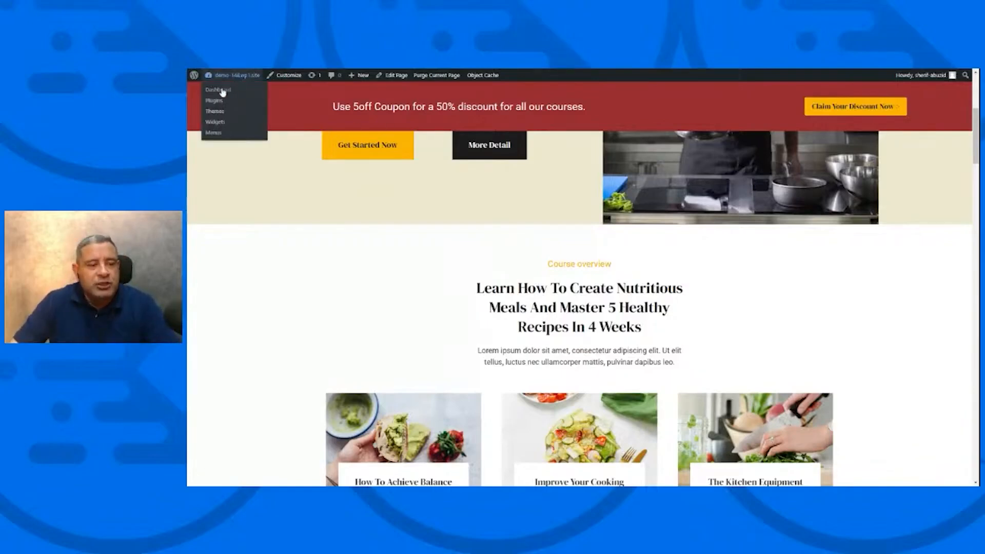
Return to the Elements list in the admin area and switch BF Top Notification Bar to draft.
left_click(222, 91)
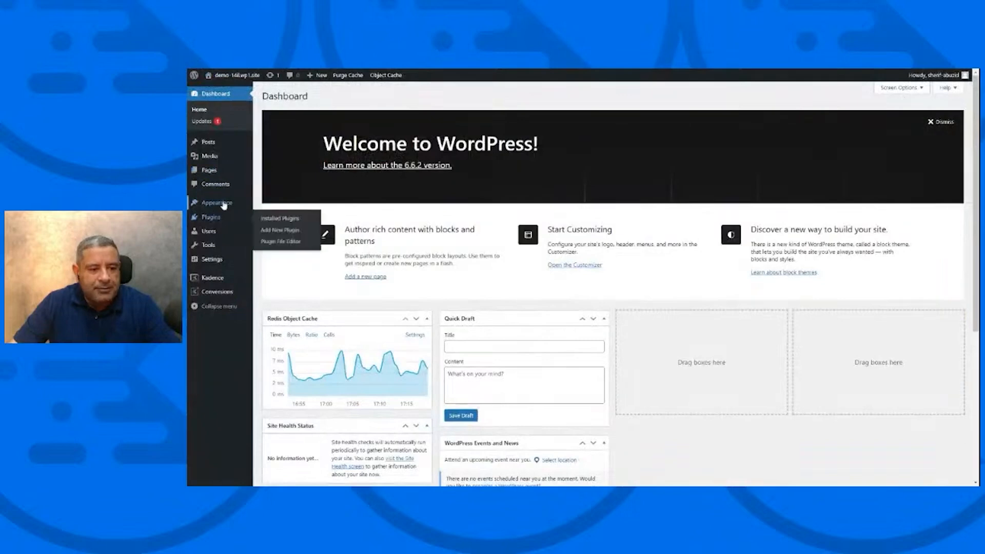
mouse_move(224, 206)
left_click(280, 271)
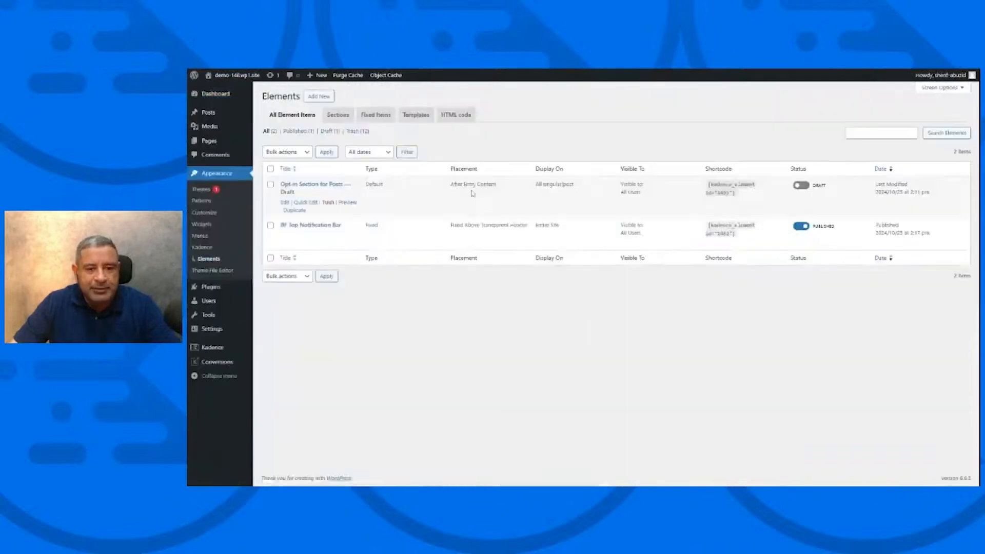
left_click(799, 229)
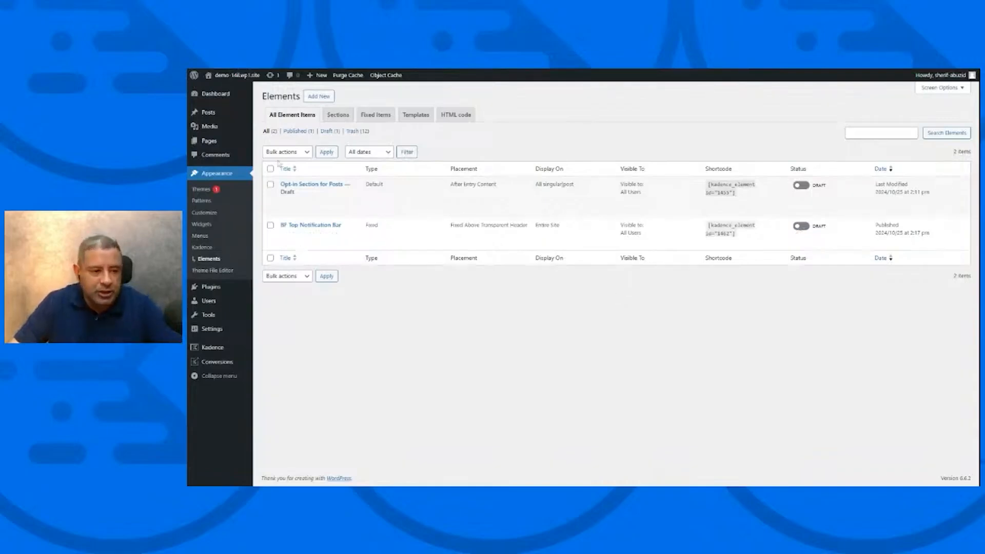
Create a new page with the title Ebook Landing Page.
mouse_move(228, 144)
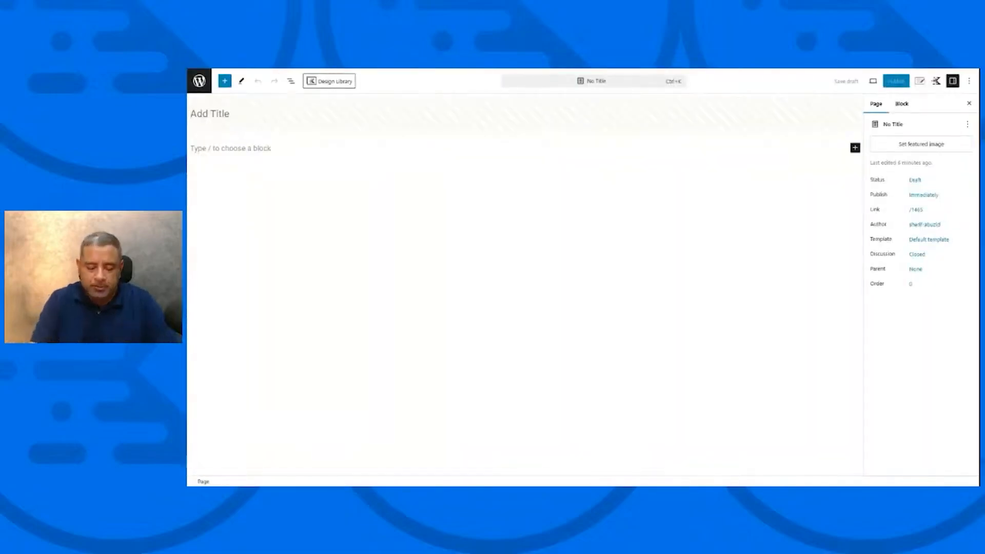
type("Ebook Lan")
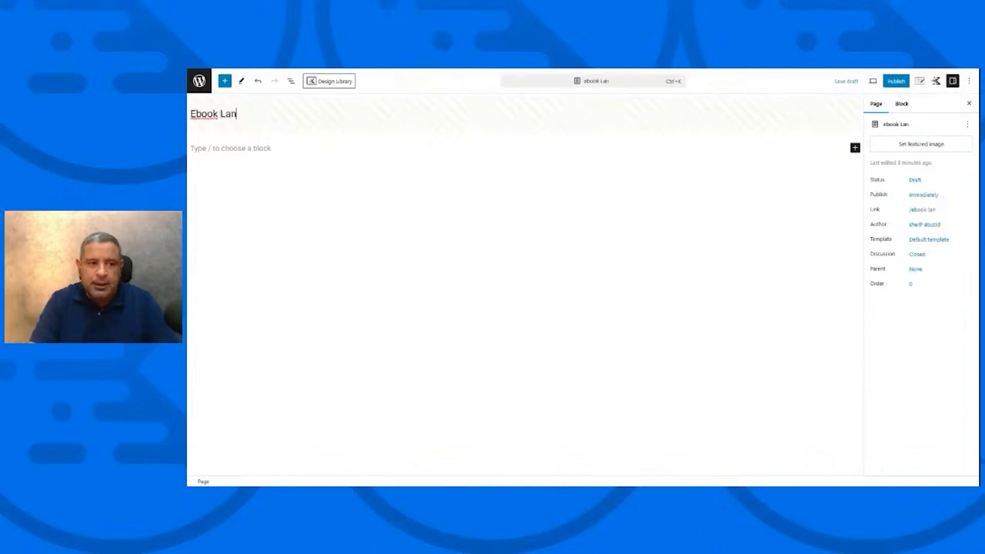
type("ding Page")
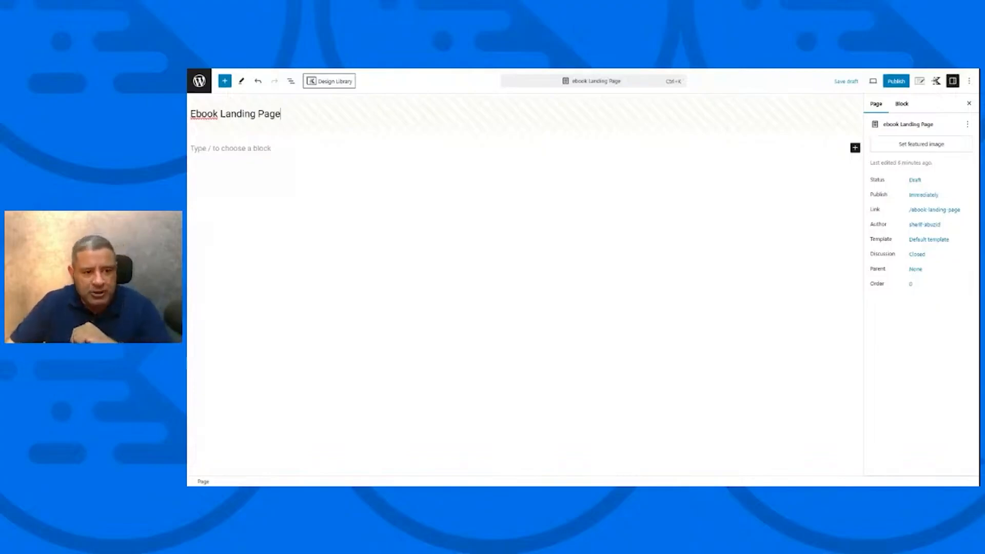
key("Return")
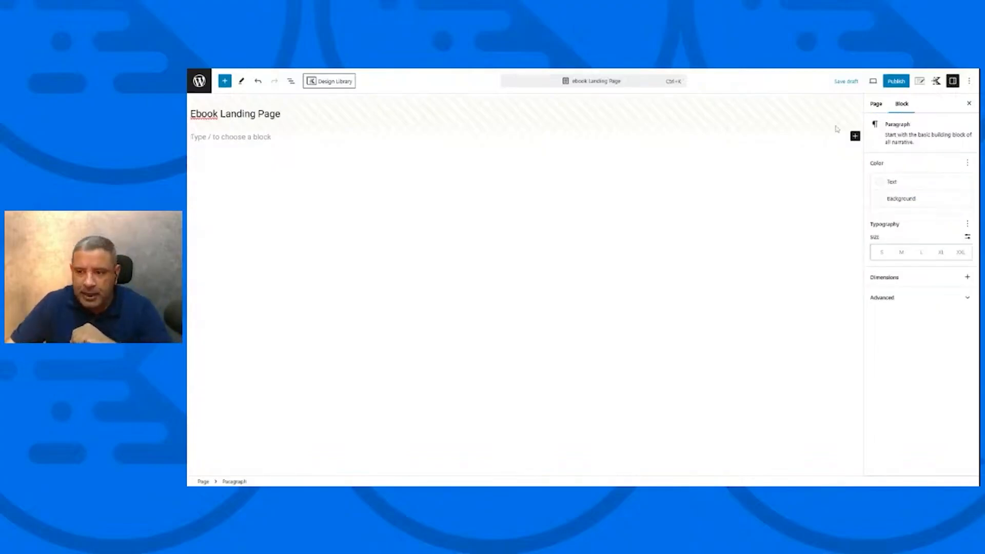
Insert a two-column Row Layout block on the page and switch it to the stacked rows layout.
left_click(855, 135)
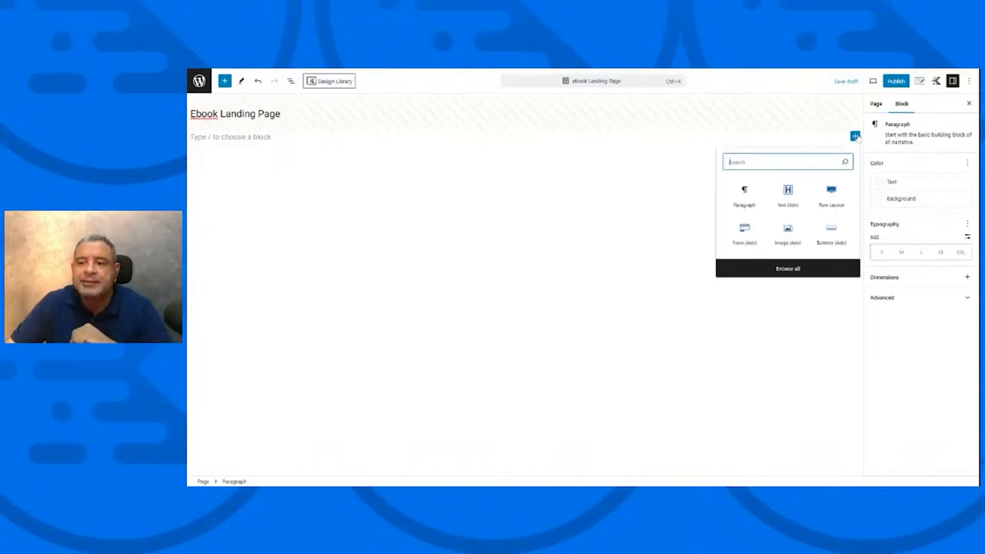
left_click(826, 201)
left_click(389, 174)
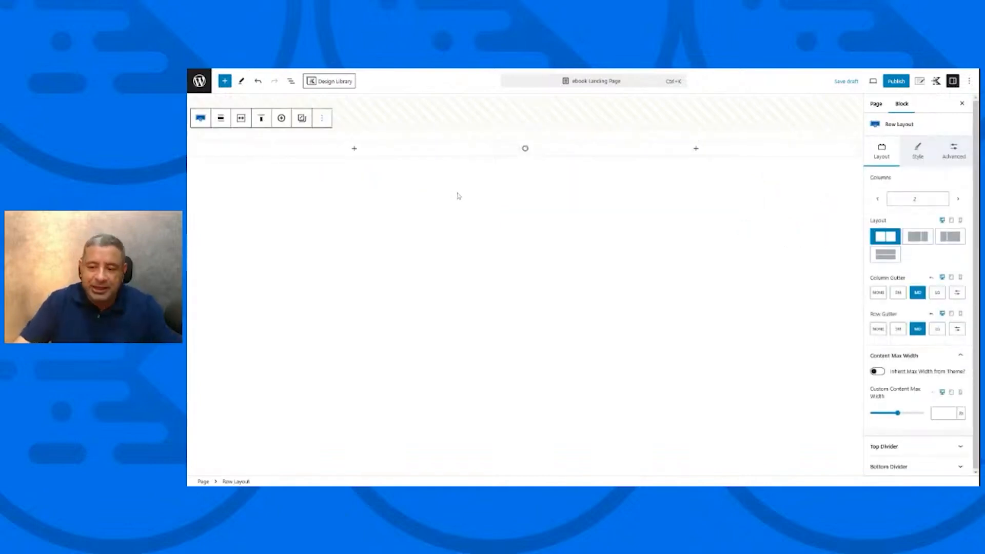
left_click(880, 256)
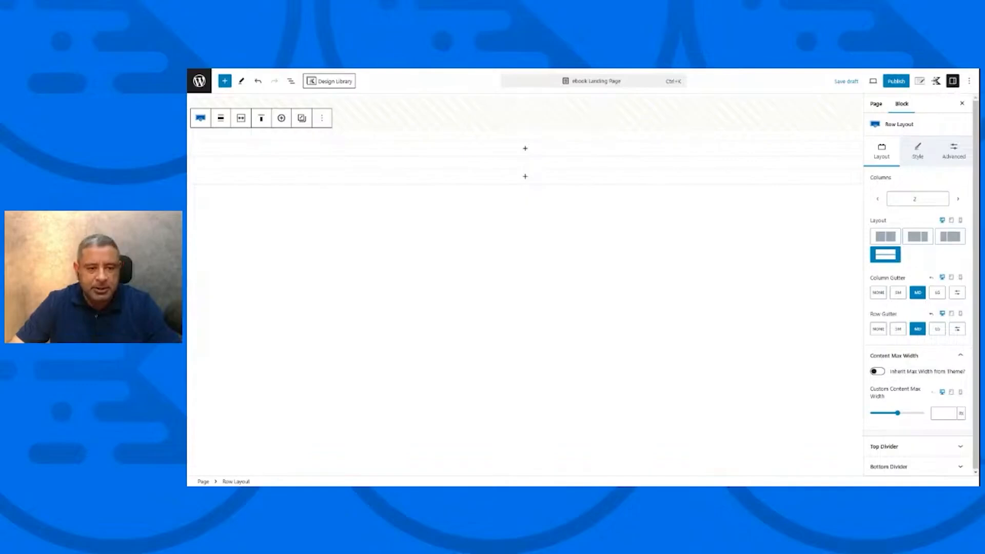
Add a Text (Adv) block in the upper section reading "Free Training: Unlock 7 Marketing Secrets Top Professional Use To Turn Their Websites Into Lead Generation Machines.".
left_click(525, 148)
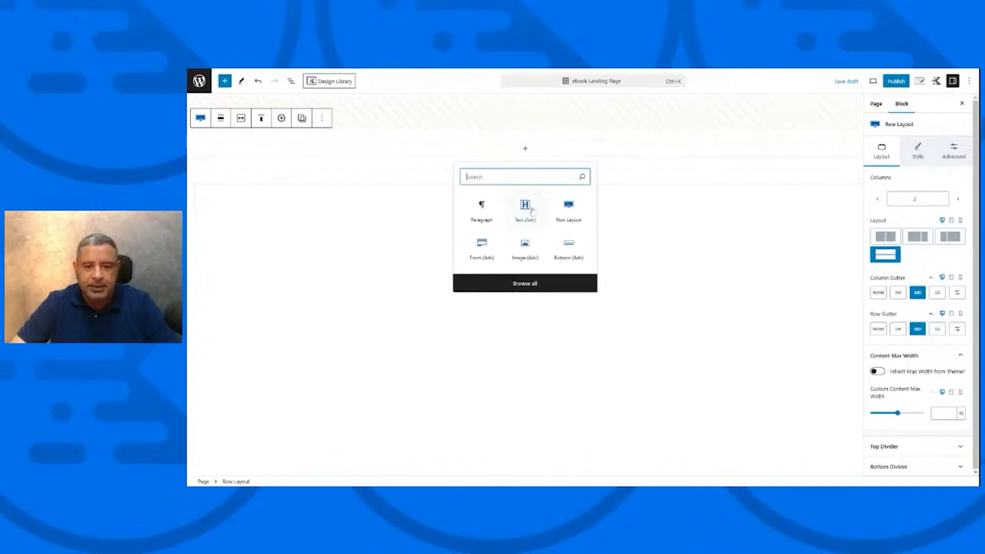
left_click(524, 207)
type("Free Training: Unlock 7 Marketing Secrets Top Professional Use To Turn Their Websites Into Lead Generation Machines.")
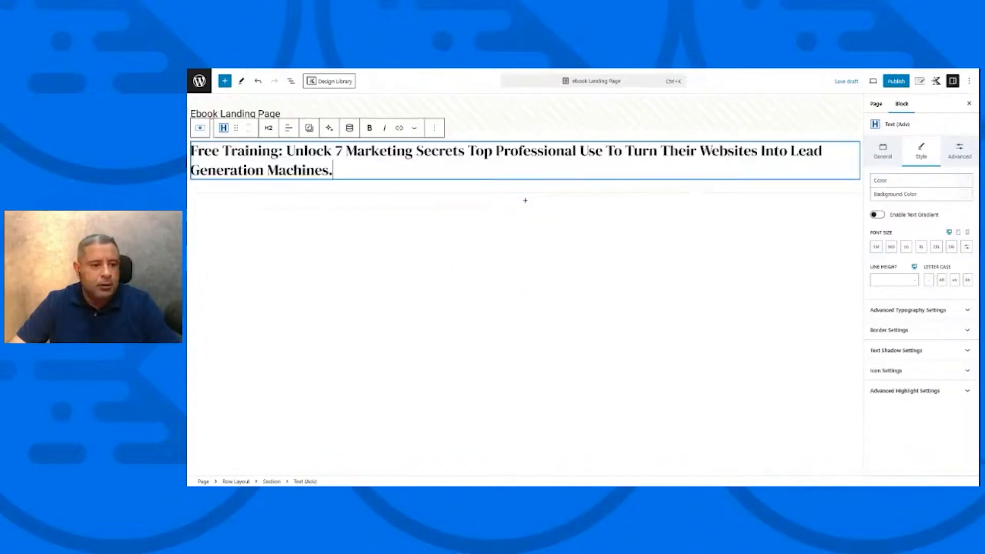
Center the Free Training headline and change its heading level to H1.
left_click(289, 128)
left_click(308, 167)
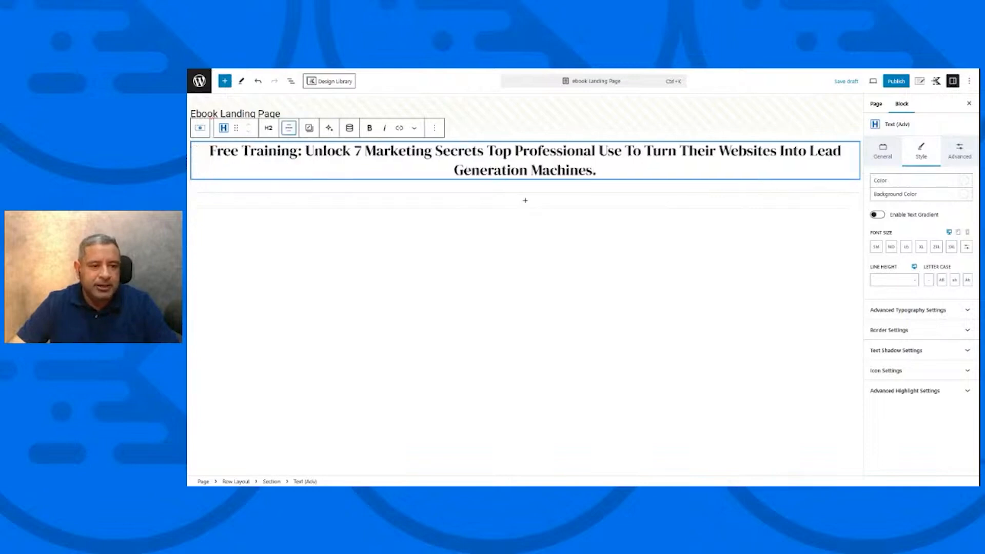
left_click(266, 128)
left_click(284, 168)
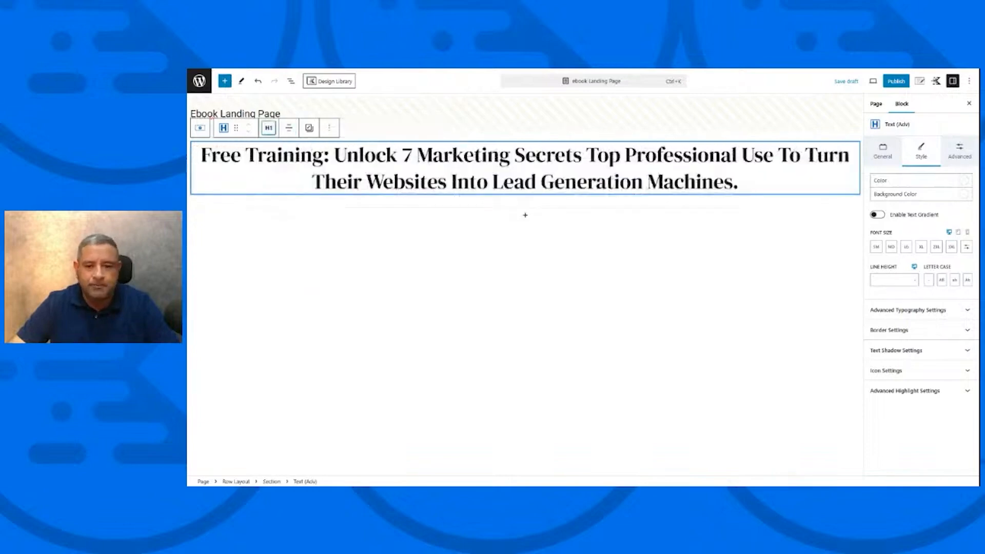
Add a centered paragraph below the headline reading "Get insider tips, proven strategies, and expert tactics to supercharge your marketing efforts and grow your business faster!".
key("Return")
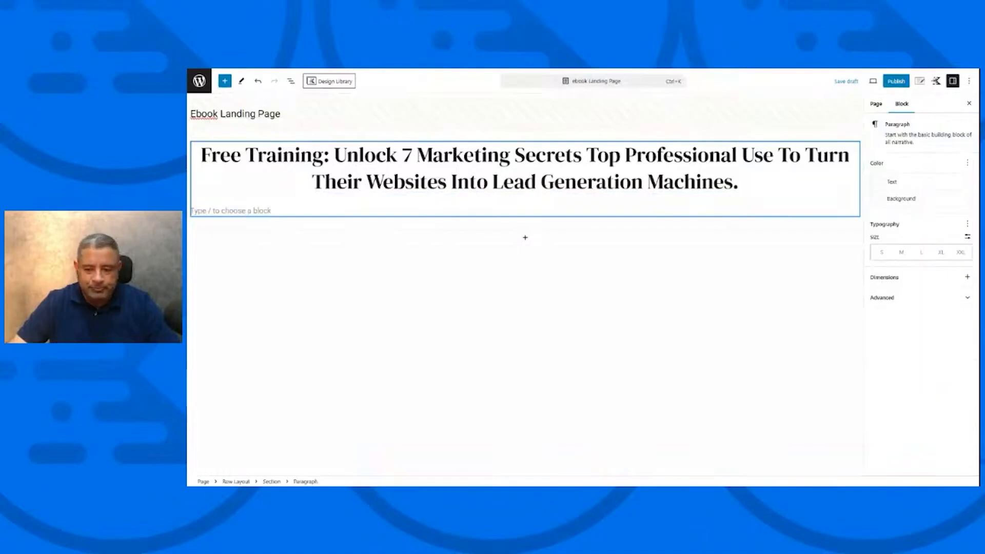
left_click(632, 204)
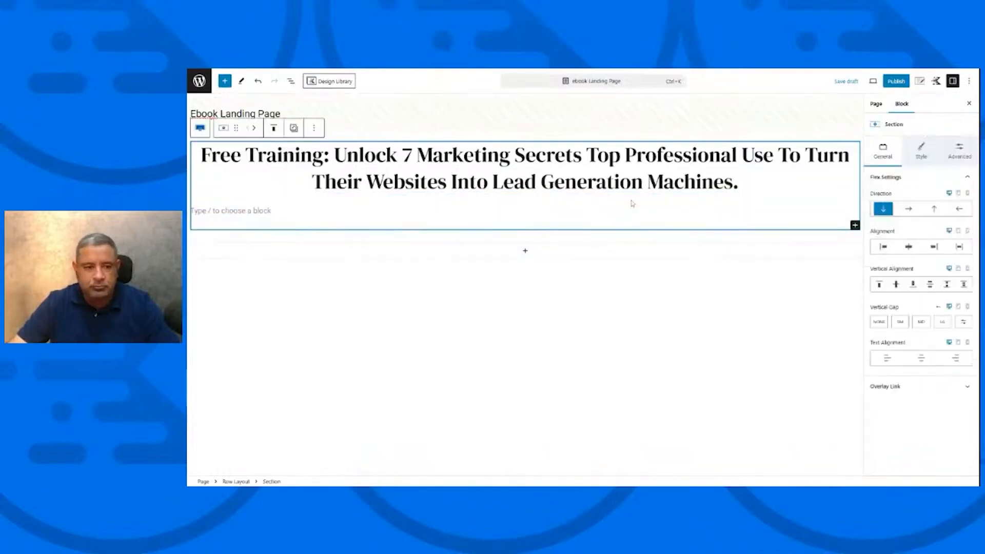
left_click(230, 211)
type("Get insider tips, proven strategies, and expert tactics to supercharge your marketing efforts and grow your business faster!")
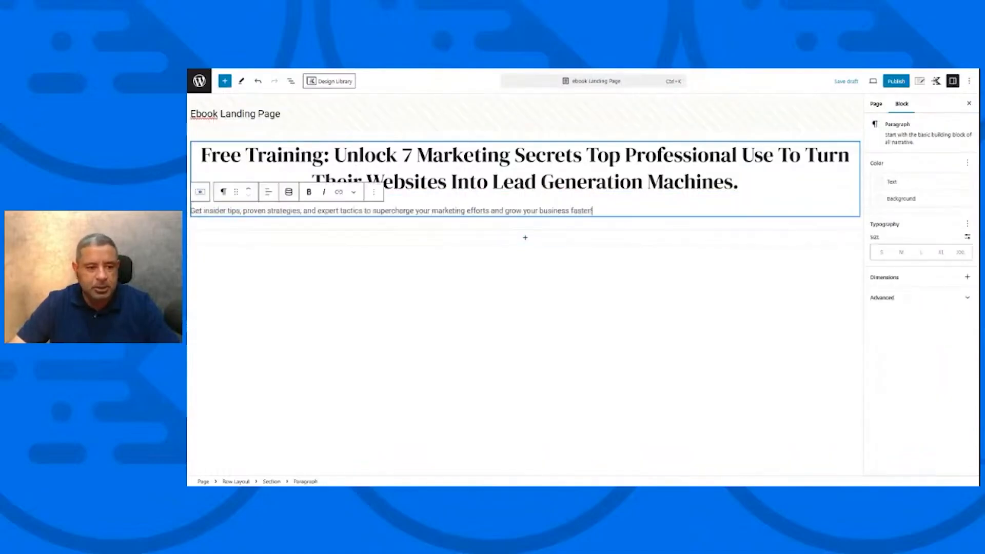
left_click(268, 193)
left_click(296, 232)
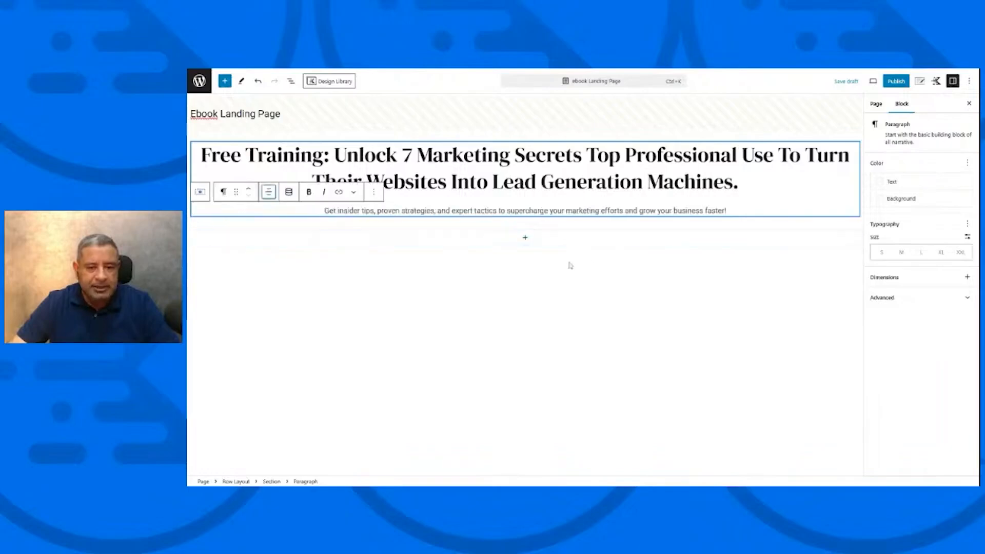
Insert a Row Layout block with two equal columns beneath the insider tips paragraph.
left_click(577, 243)
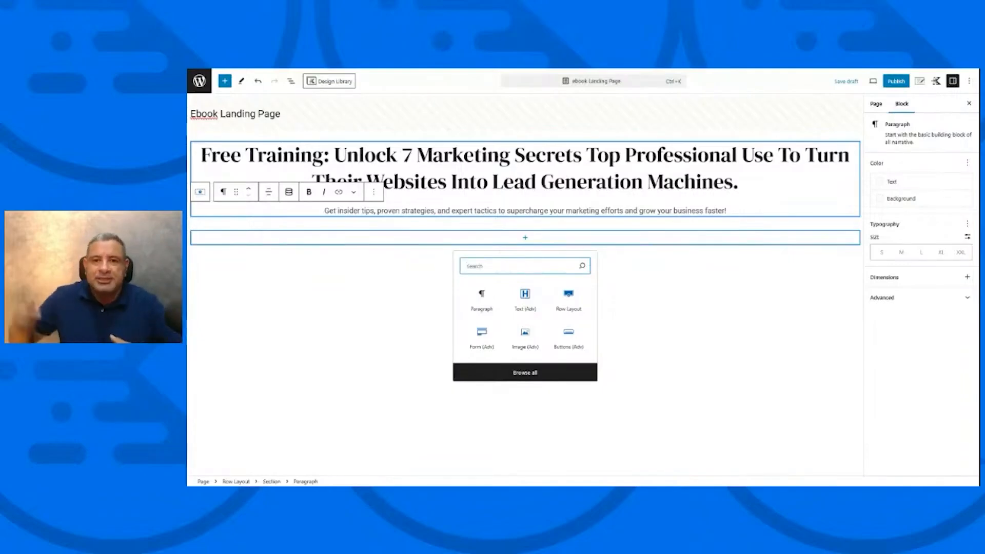
left_click(568, 307)
left_click(396, 275)
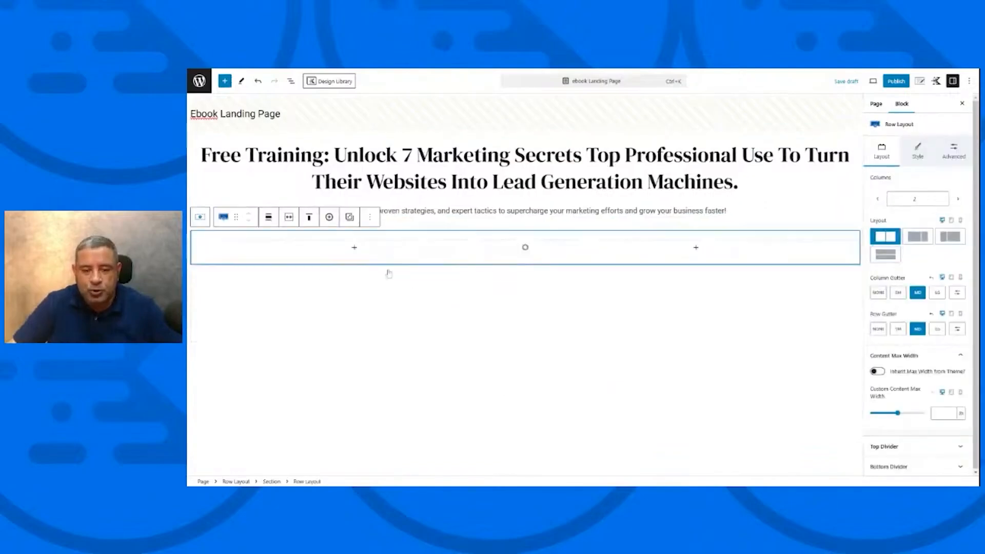
Insert an Image (Adv) block in the new row's second column using the Ultimate Marketing Handbook cover from the media library.
left_click(774, 250)
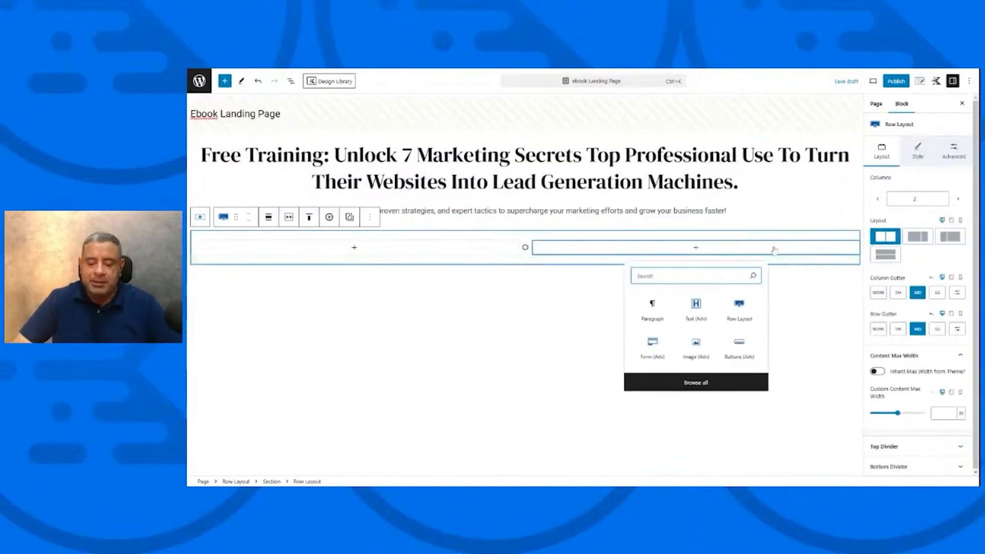
type("ima")
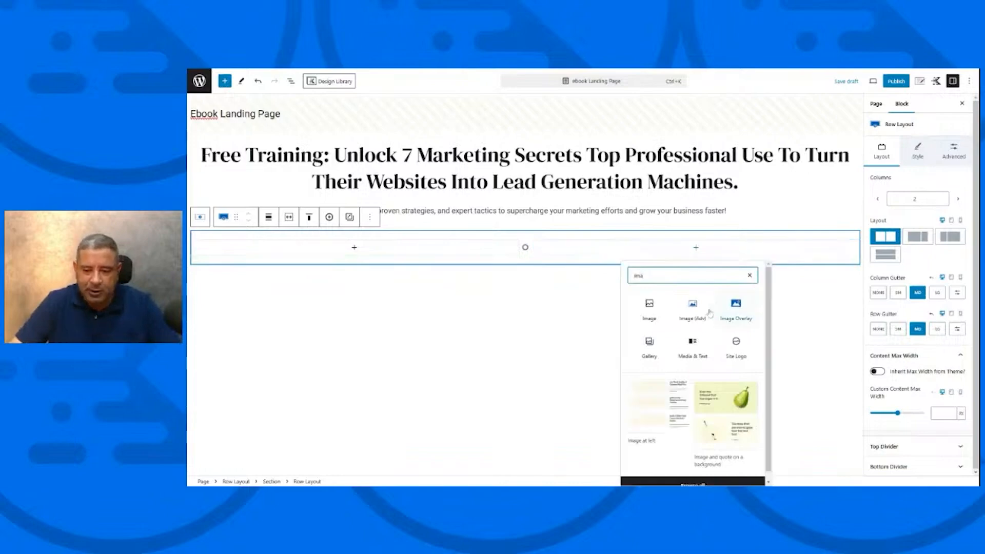
left_click(708, 312)
left_click(566, 287)
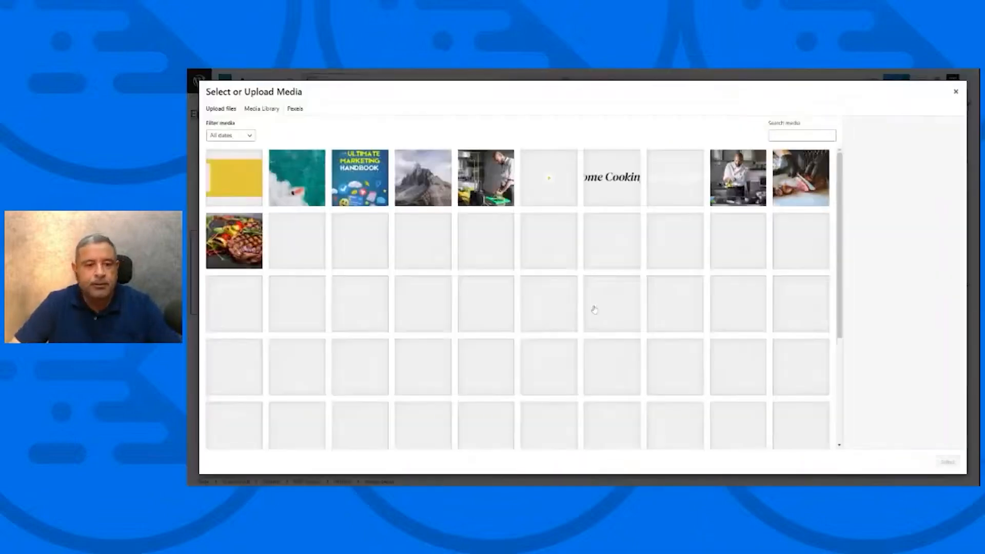
left_click(360, 178)
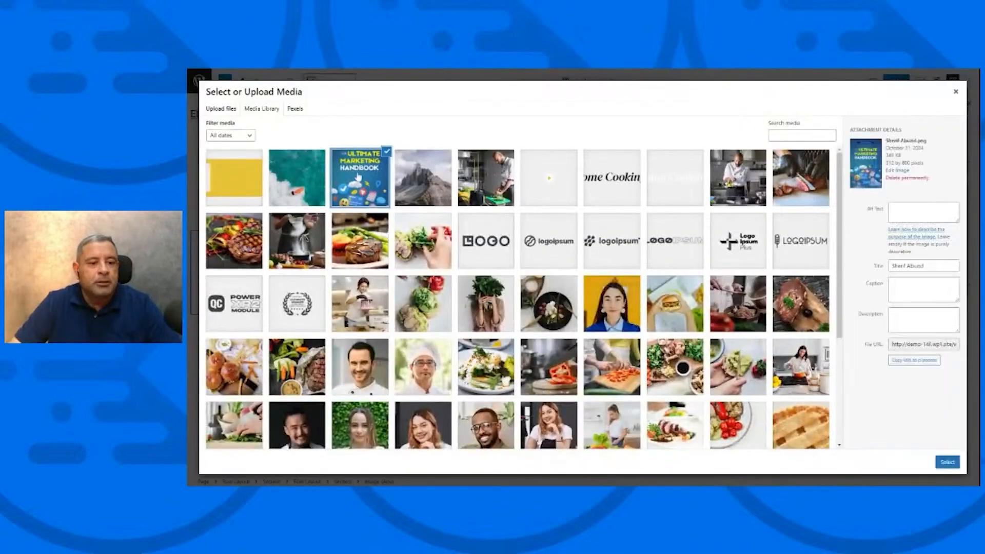
left_click(947, 463)
Shrink the handbook cover image to about 320 px wide and center it in its column.
scroll(713, 308, "down", 4)
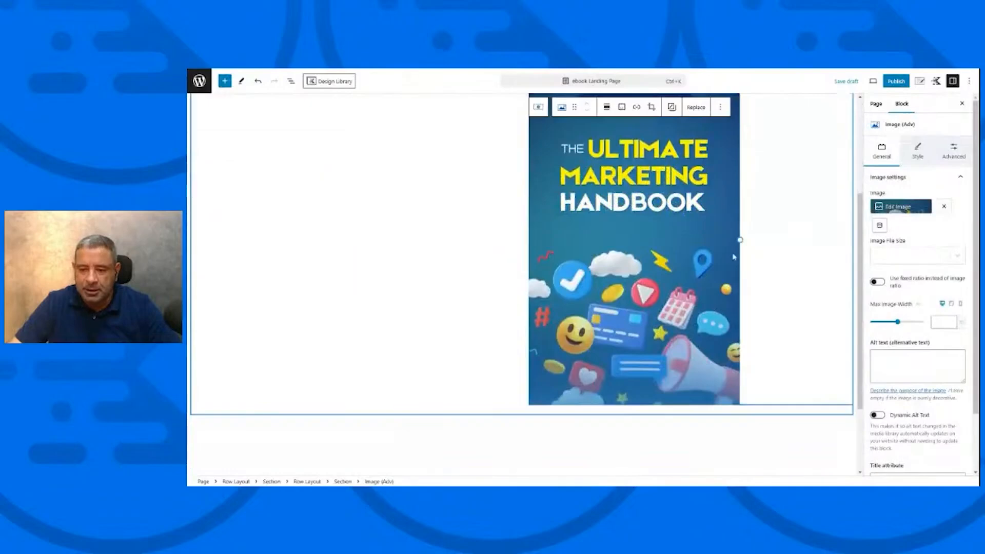
left_click_drag(740, 240, 699, 219)
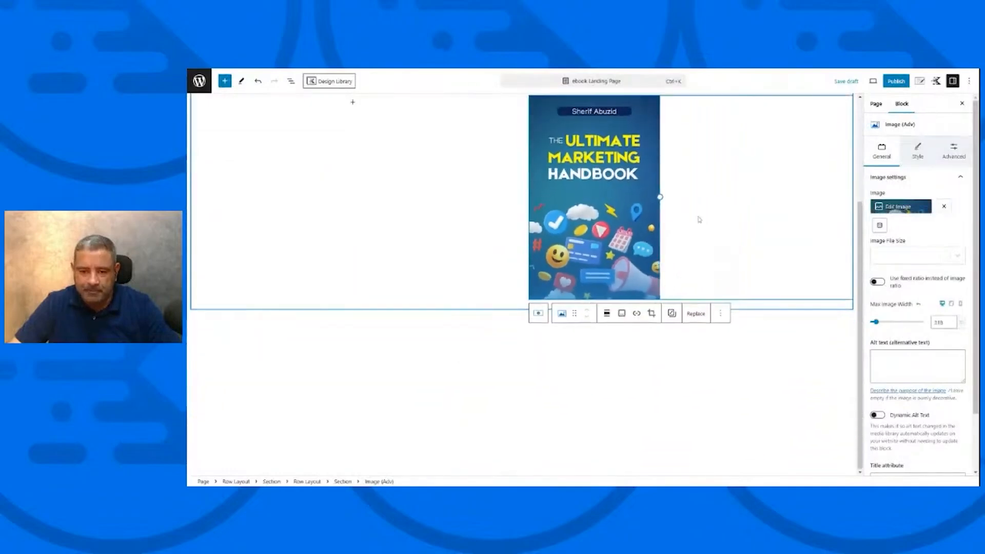
scroll(699, 220, "up", 2)
left_click(606, 164)
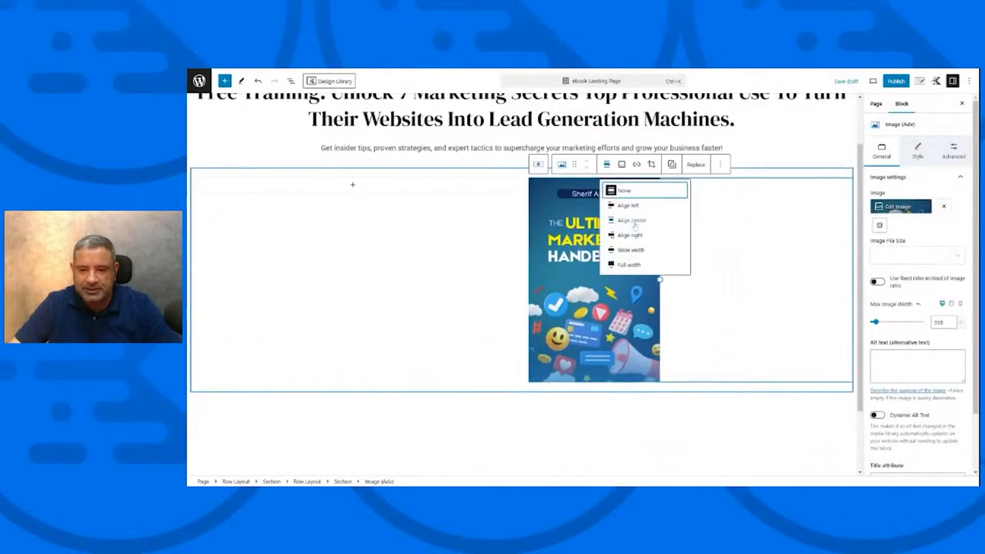
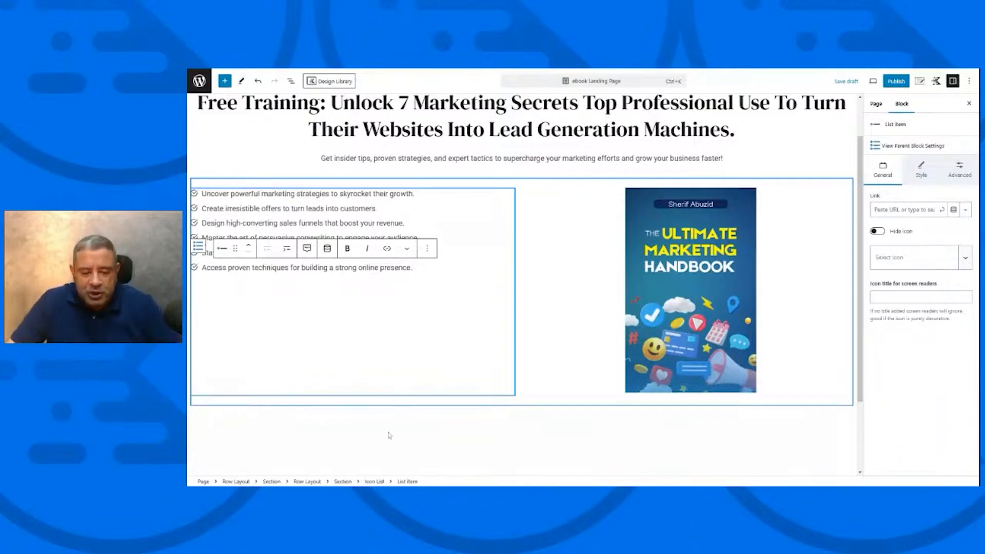
Add a Modal block below the icon list and set its button text to "Yes, I want to learn marketing secrets".
left_click(375, 481)
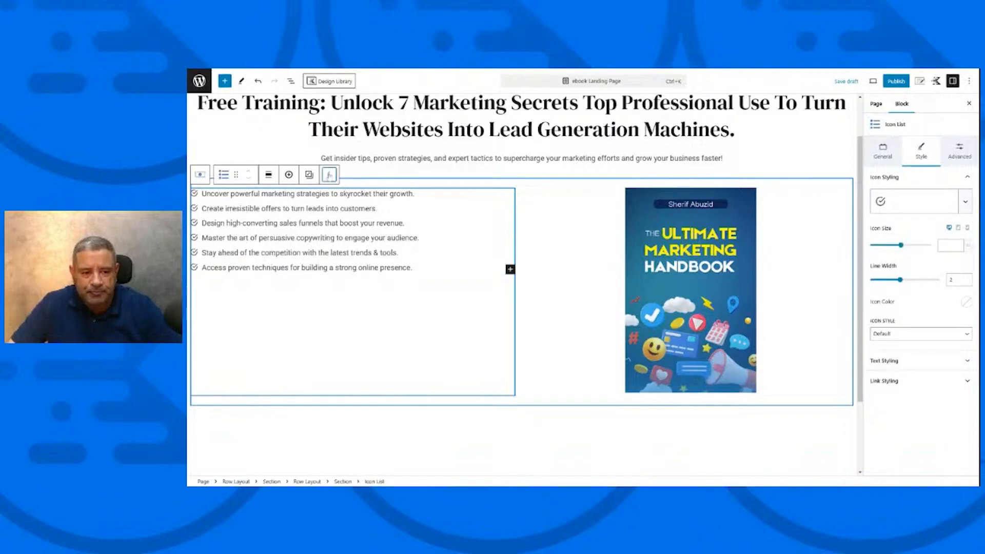
left_click(329, 174)
left_click(358, 246)
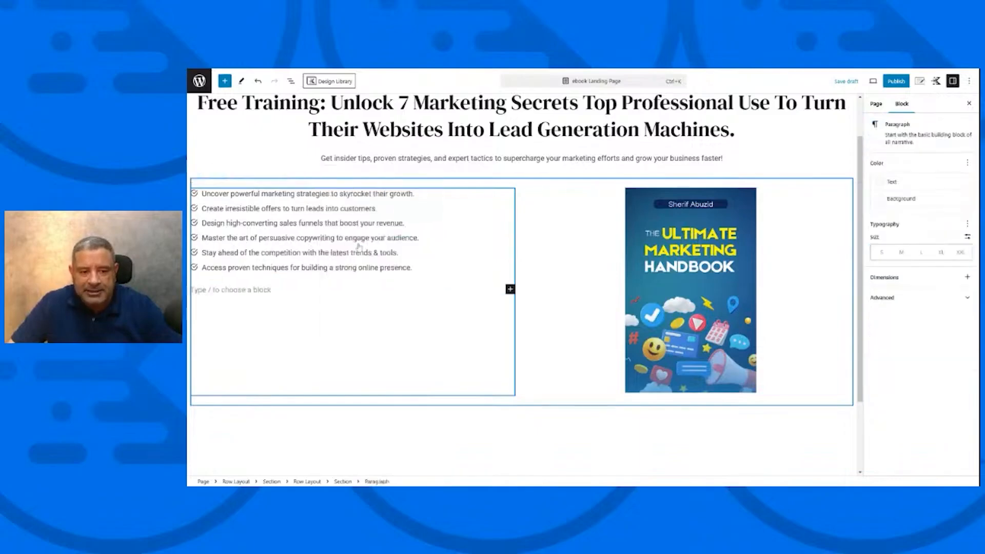
left_click(510, 291)
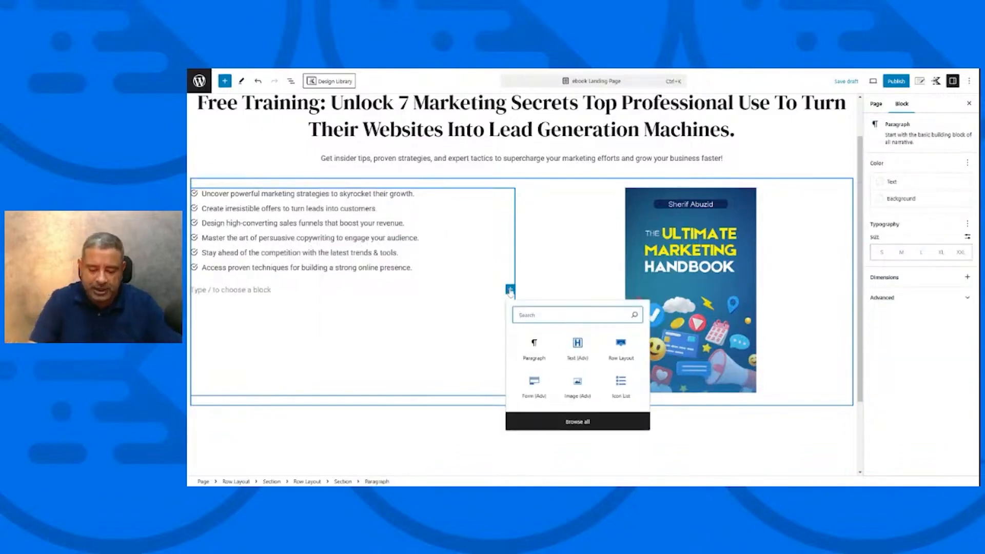
type("mod")
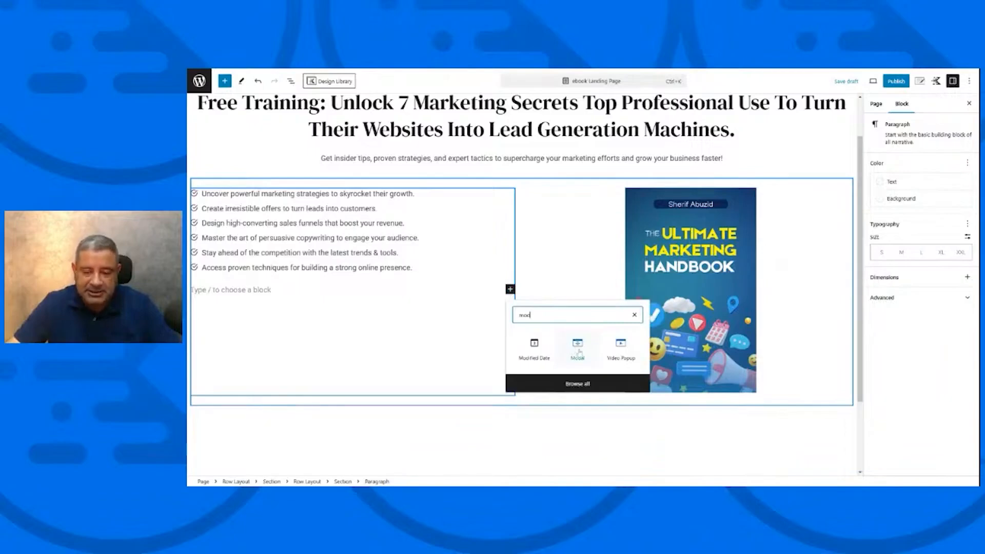
left_click(576, 346)
left_click(336, 293)
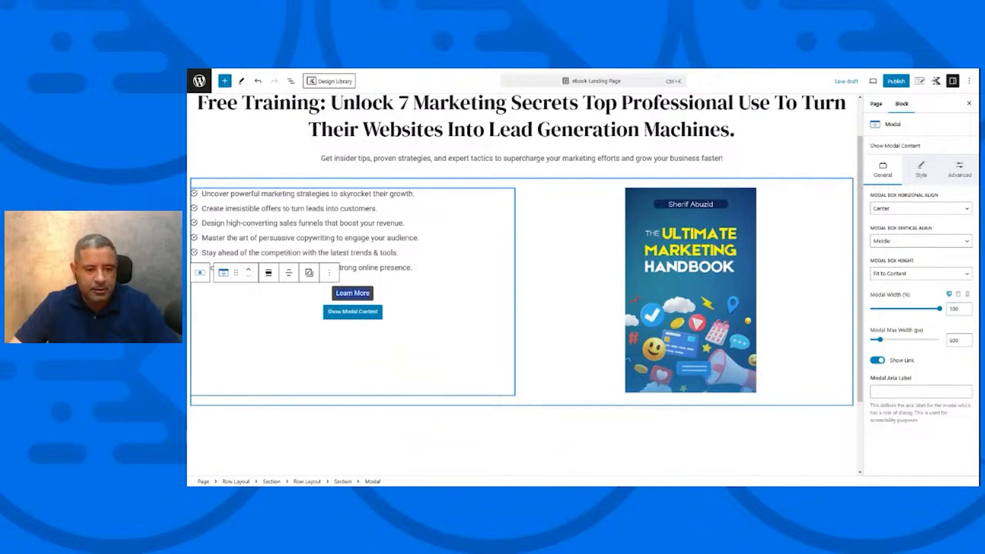
type("Yes, I want to learn marketing secrets")
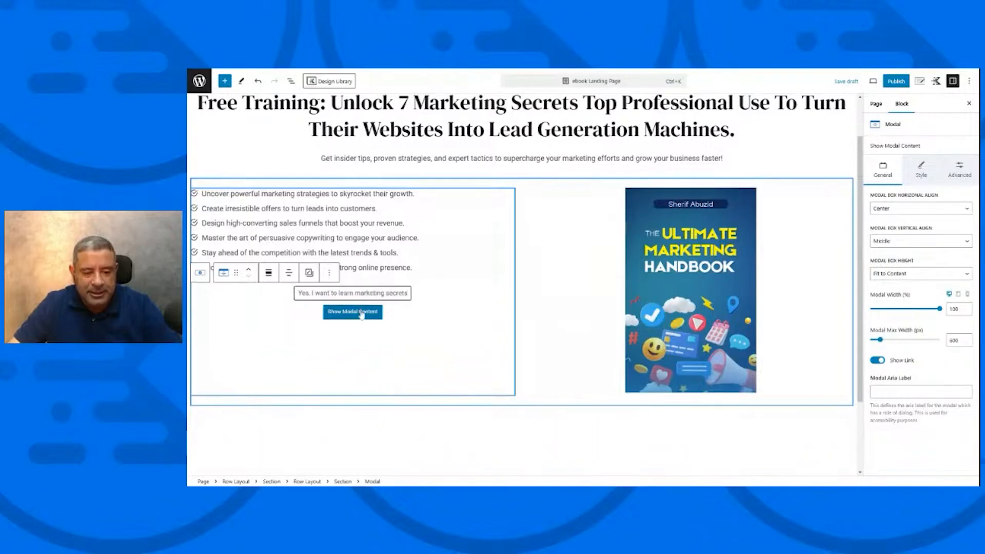
Show the modal content and add a centered paragraph reading "Sign up Below & Get Access to the Ebook".
left_click(363, 314)
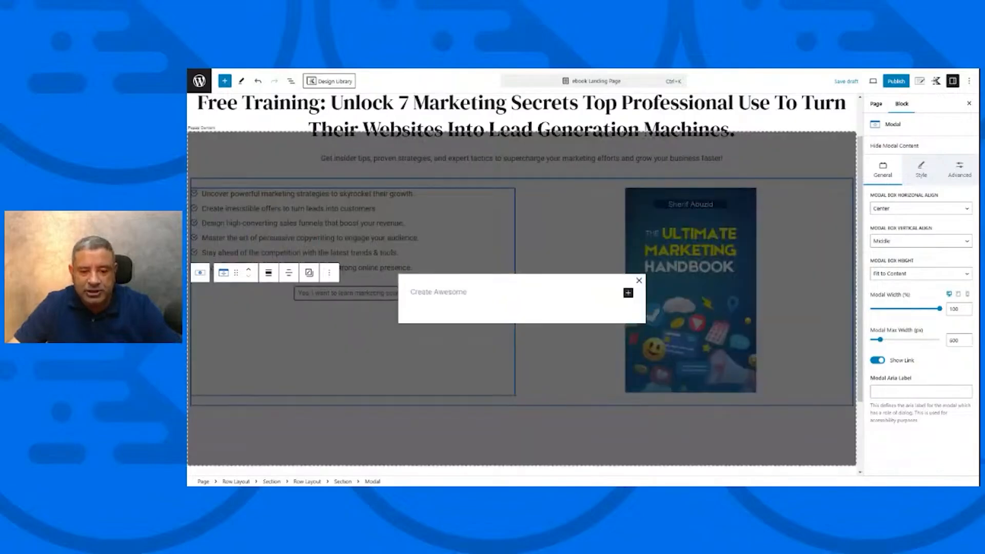
left_click(439, 292)
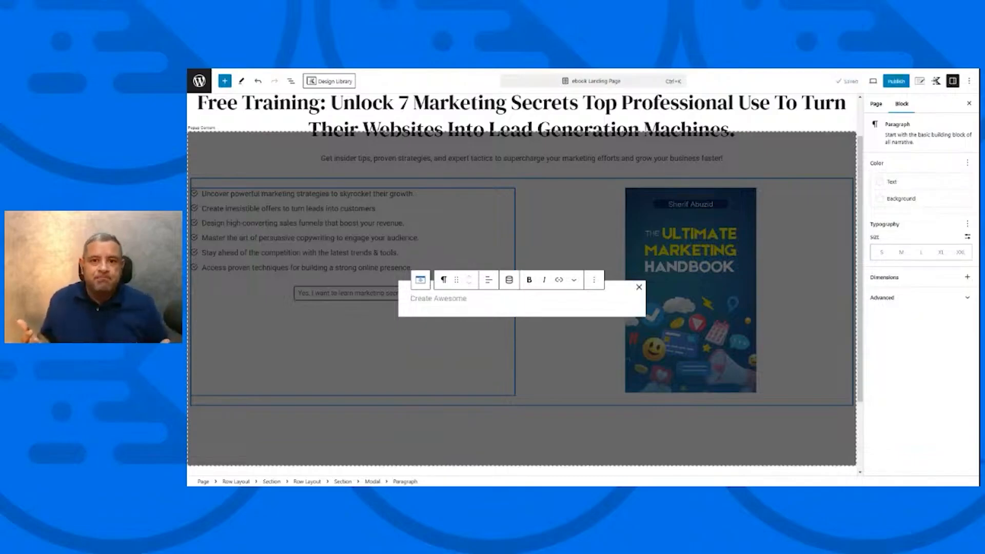
type("S")
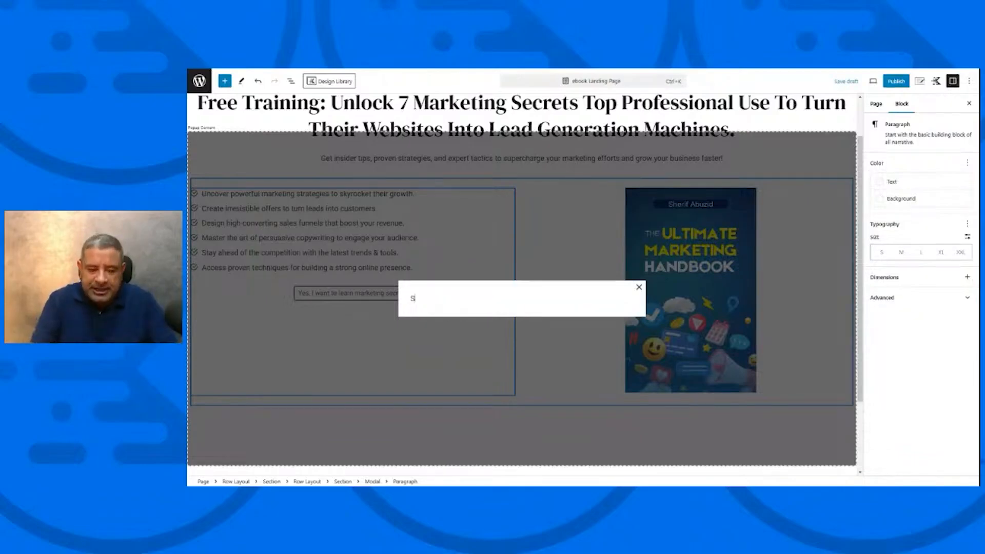
type("ign up ")
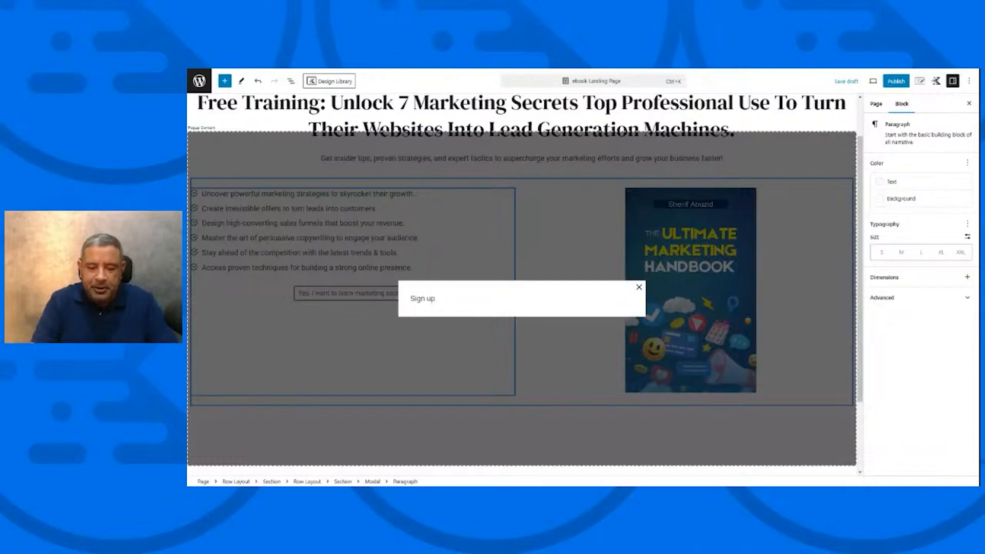
type("Below &")
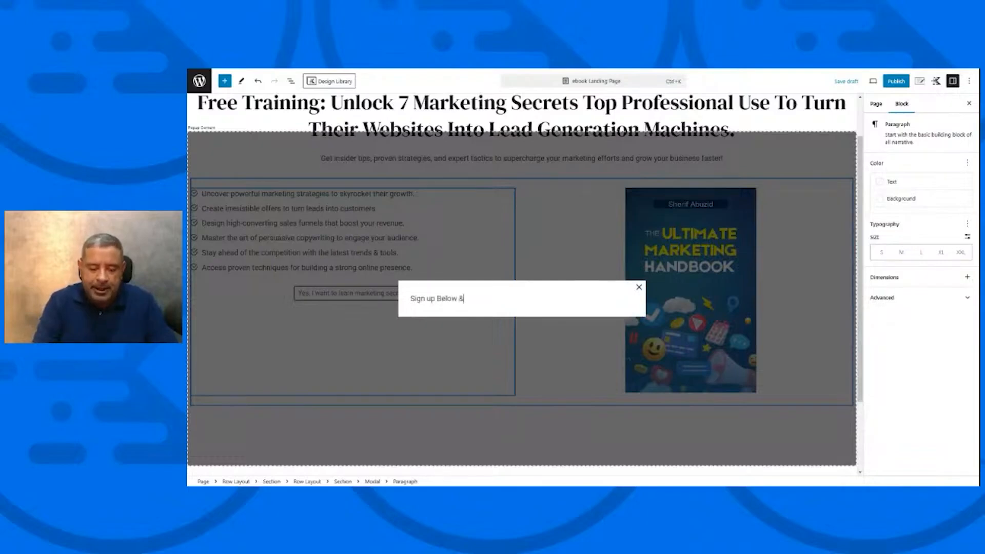
type(" Get Ac")
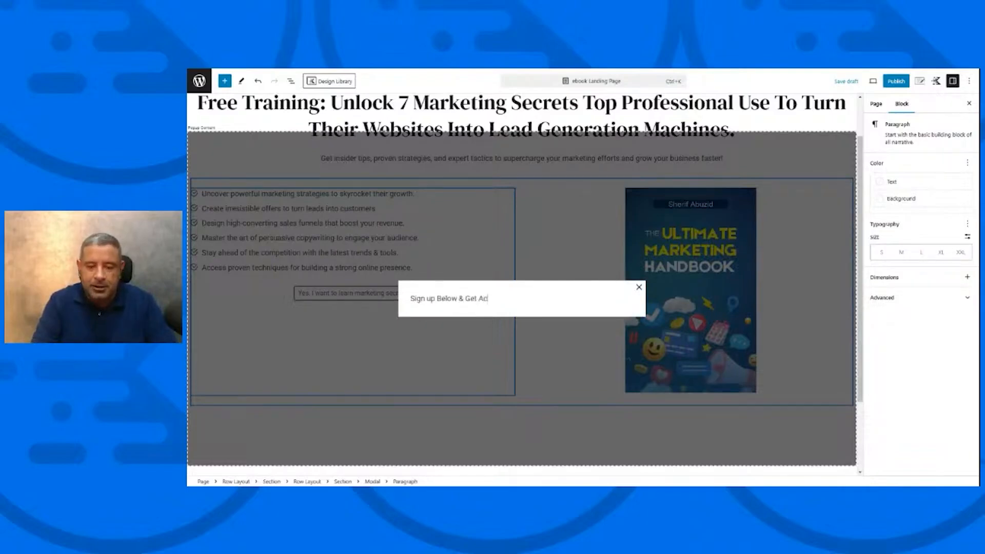
type("cess to the ")
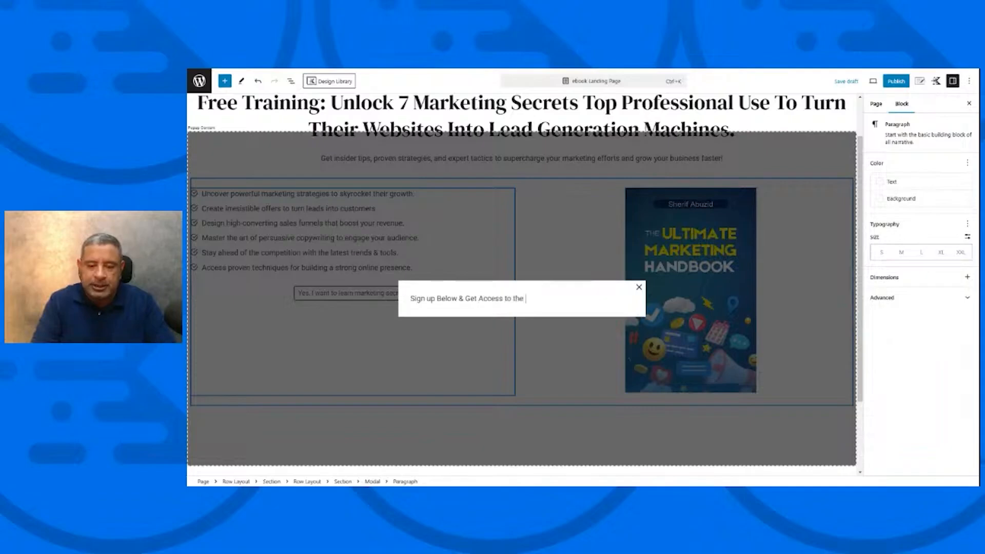
type("Ebook")
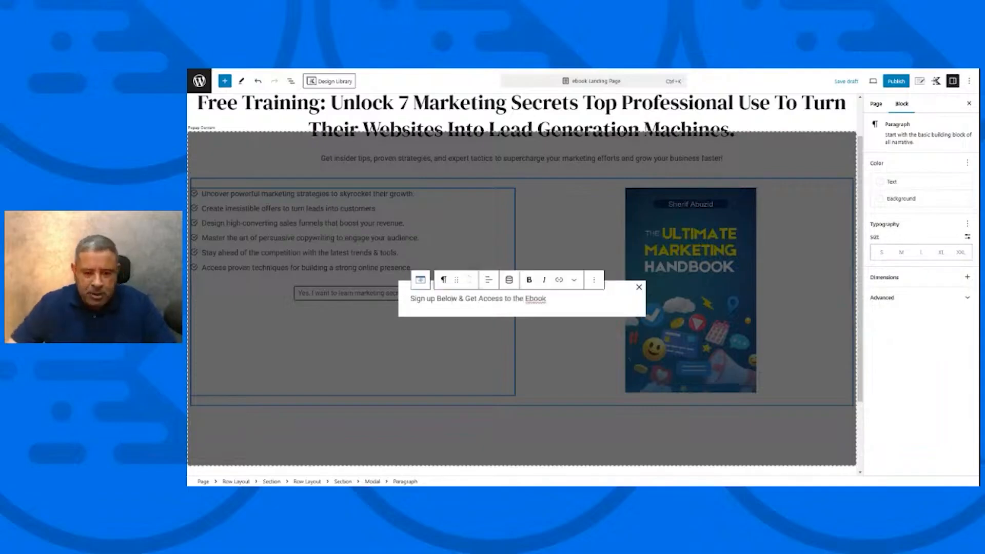
left_click(488, 280)
left_click(518, 320)
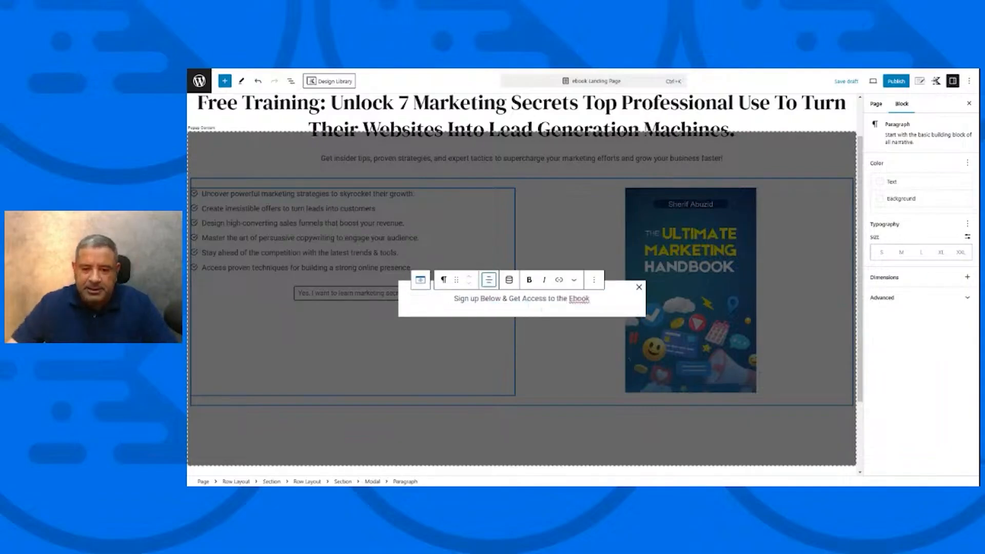
Transform the modal's sign-up sentence into a centered Text (Adv) block with the LG font size.
triple_click(537, 299)
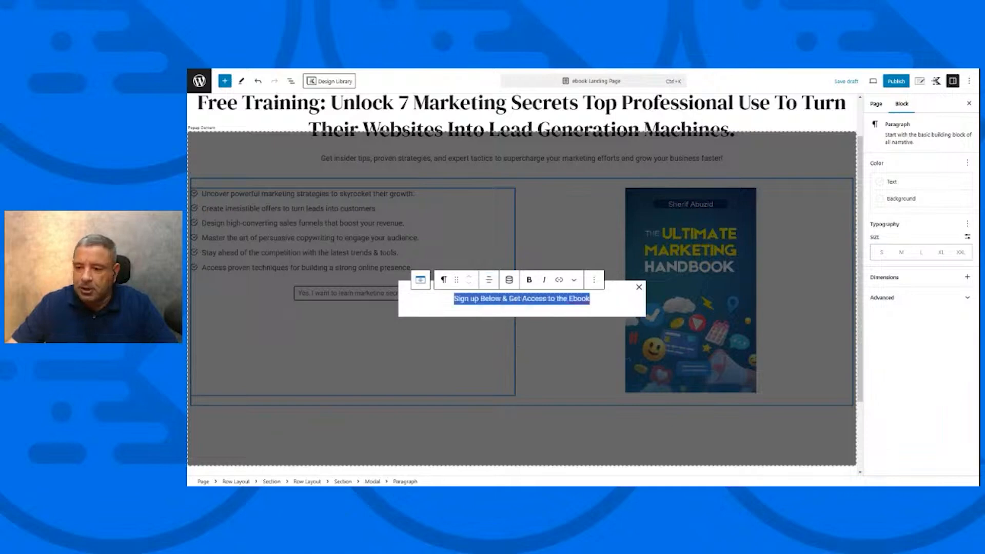
left_click(444, 280)
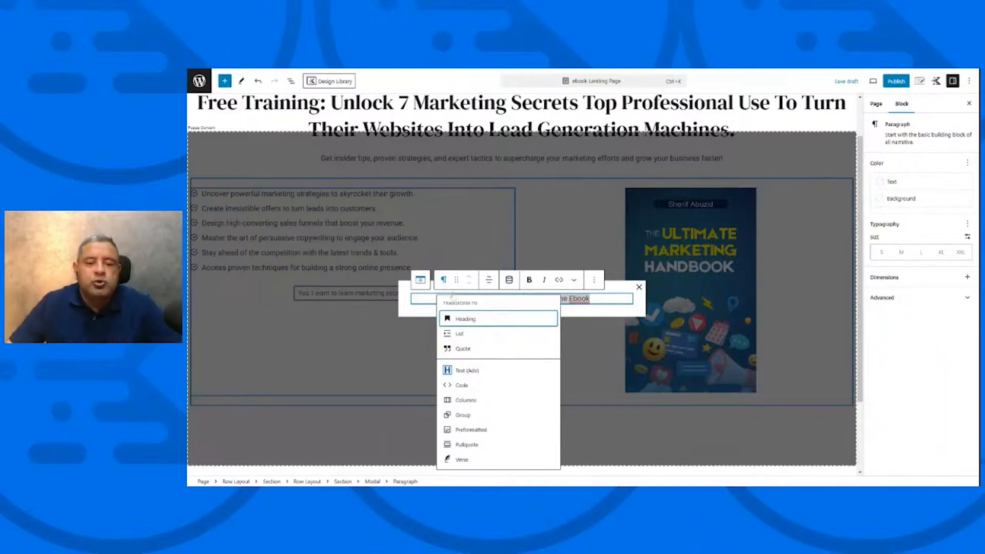
left_click(486, 372)
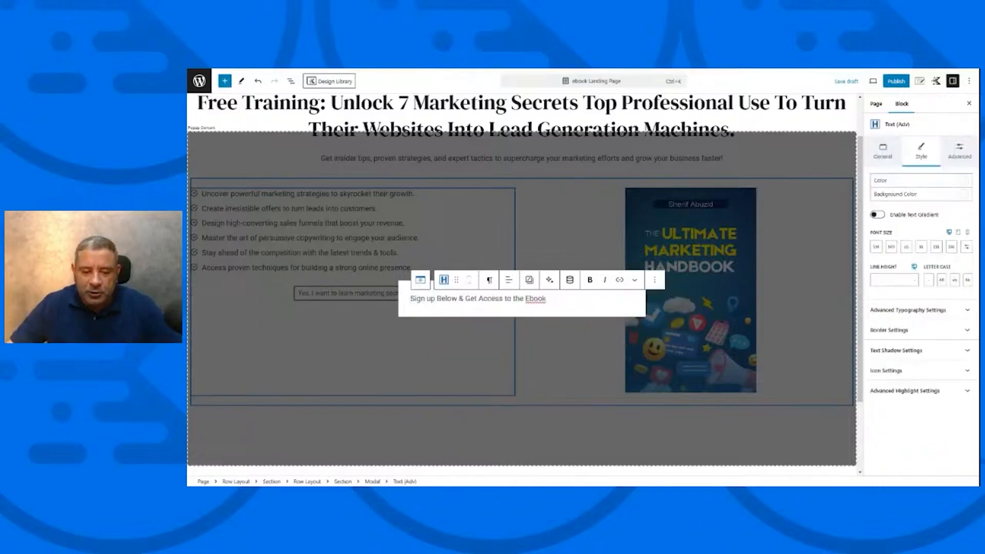
left_click(509, 280)
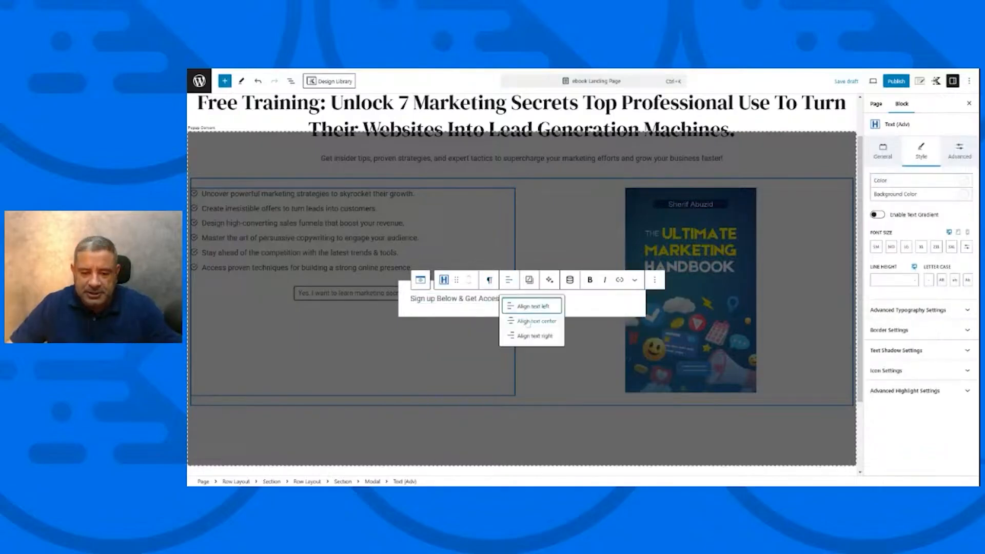
left_click(533, 322)
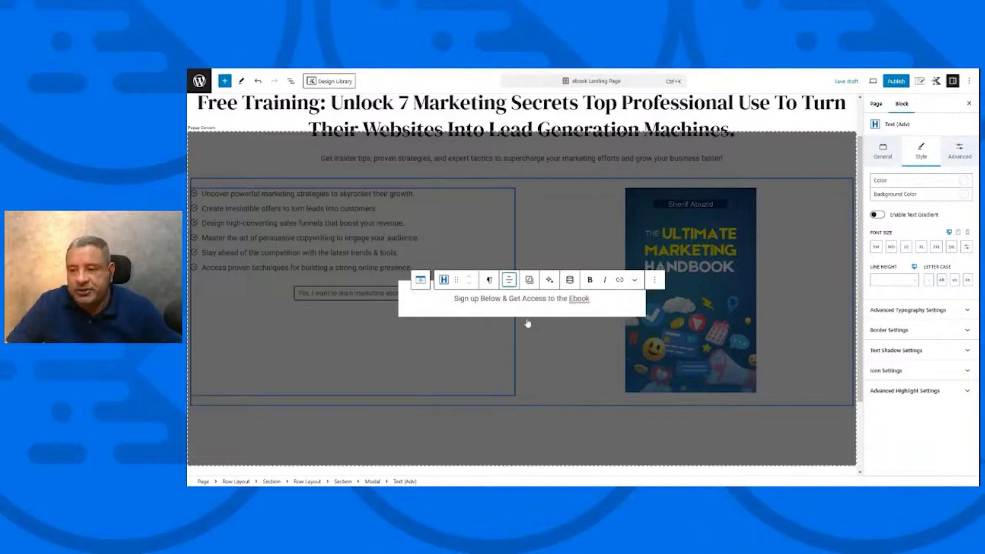
left_click(906, 247)
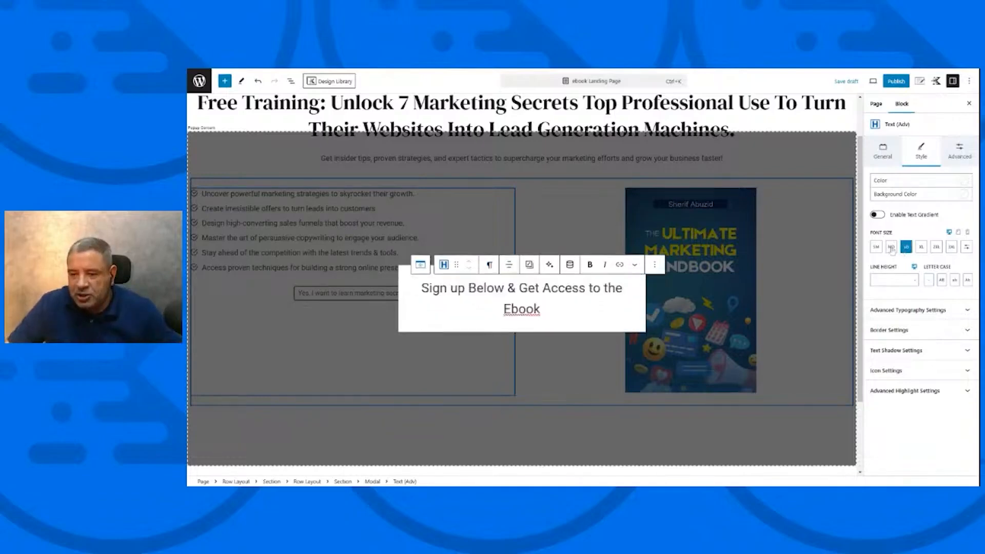
Set the modal sentence's font size to MD and add an empty paragraph below it.
left_click(891, 248)
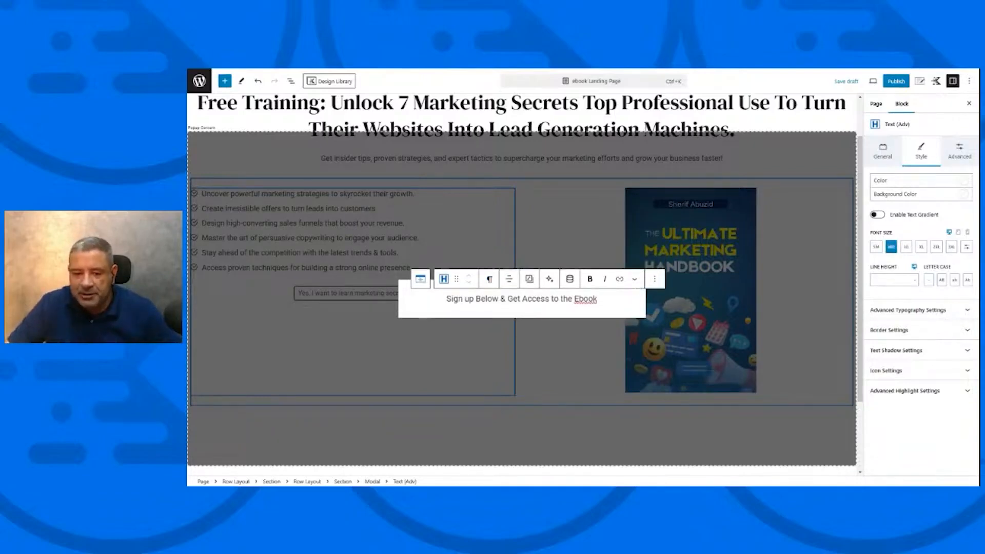
key("Return")
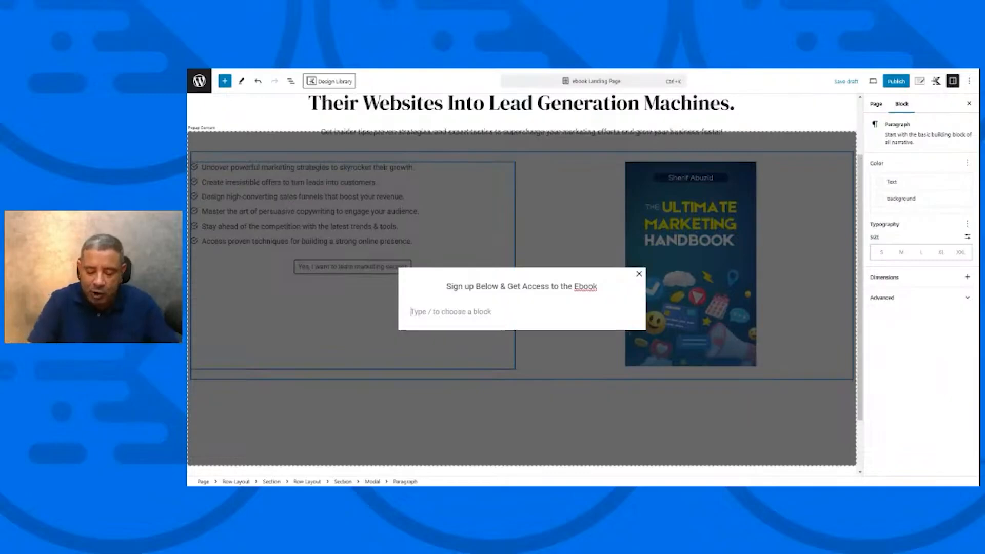
type("/")
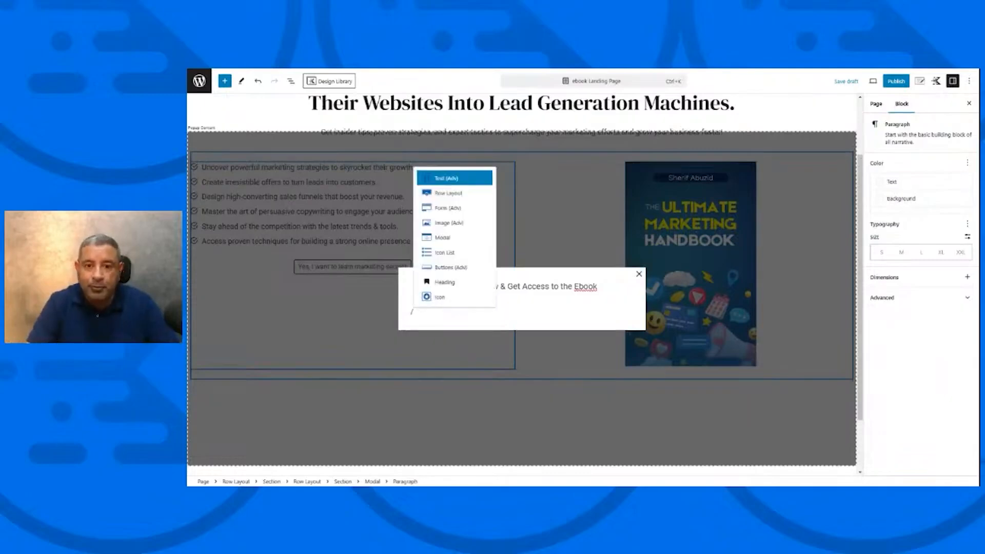
type("ad")
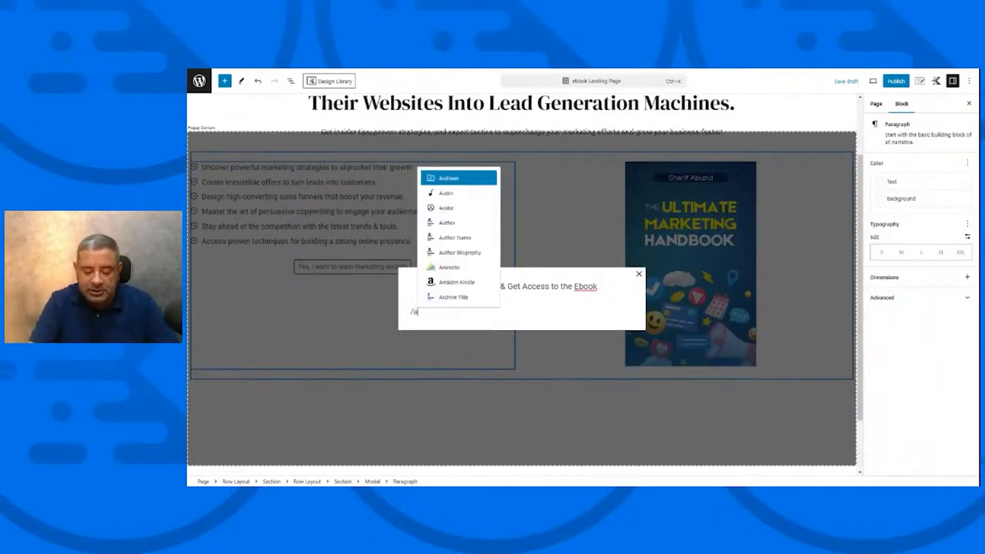
key("BackSpace")
key("BackSpace")
key("BackSpace")
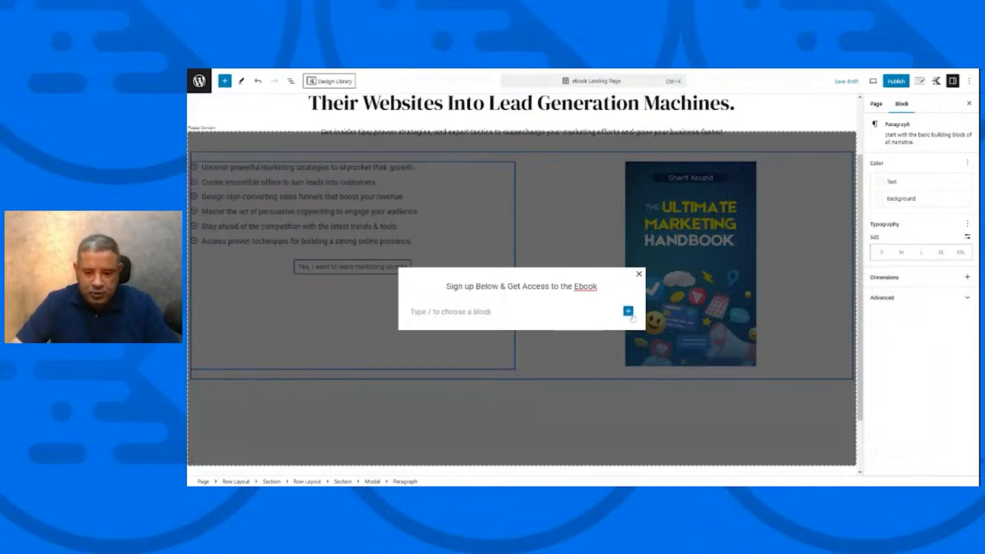
Insert a Form (Adv) block below the modal's sentence using the existing "Optin Form - Name and Email" form.
left_click(628, 311)
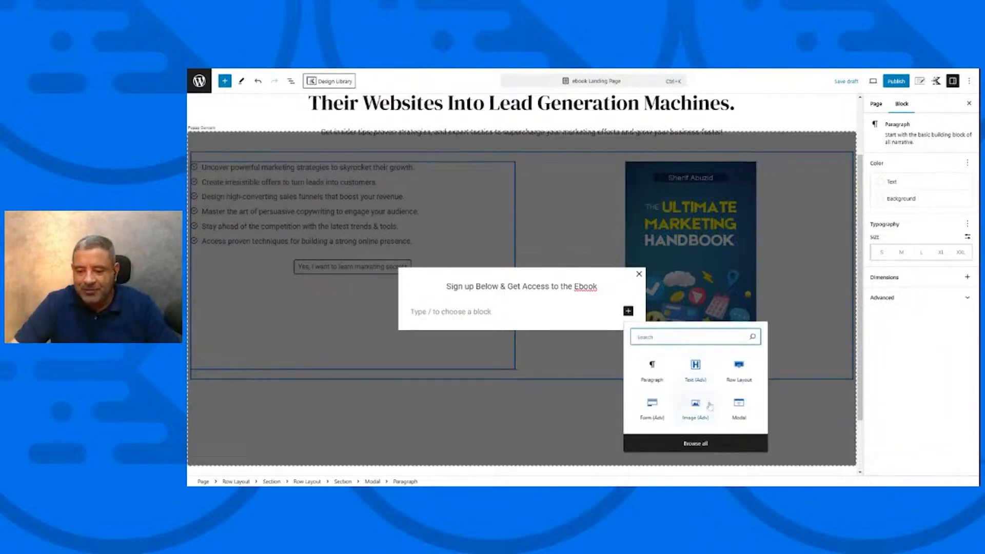
left_click(660, 418)
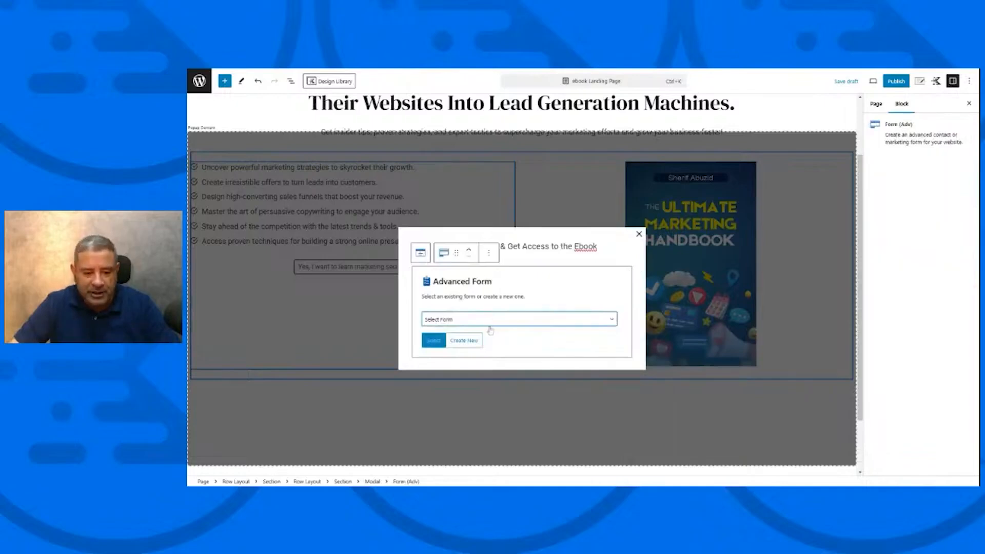
left_click(469, 338)
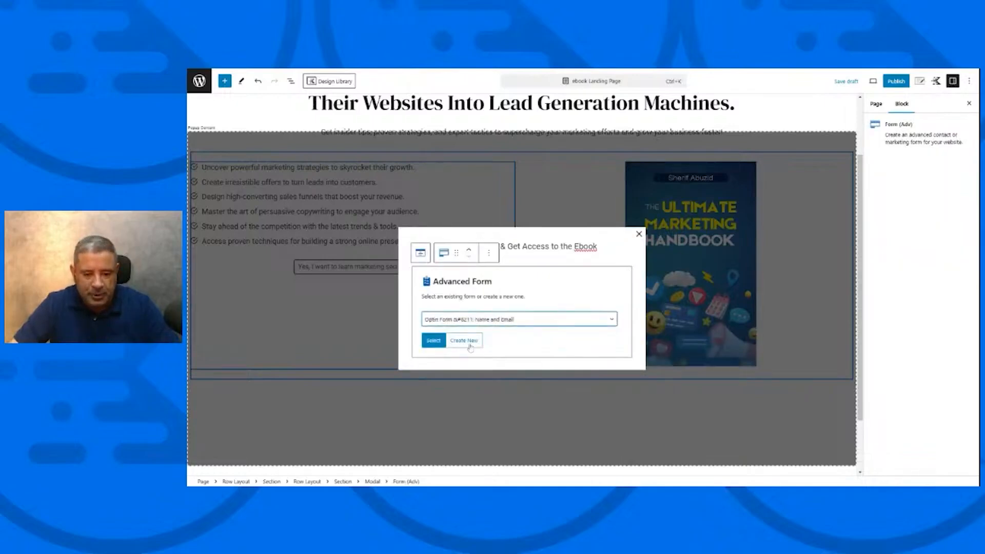
left_click(435, 341)
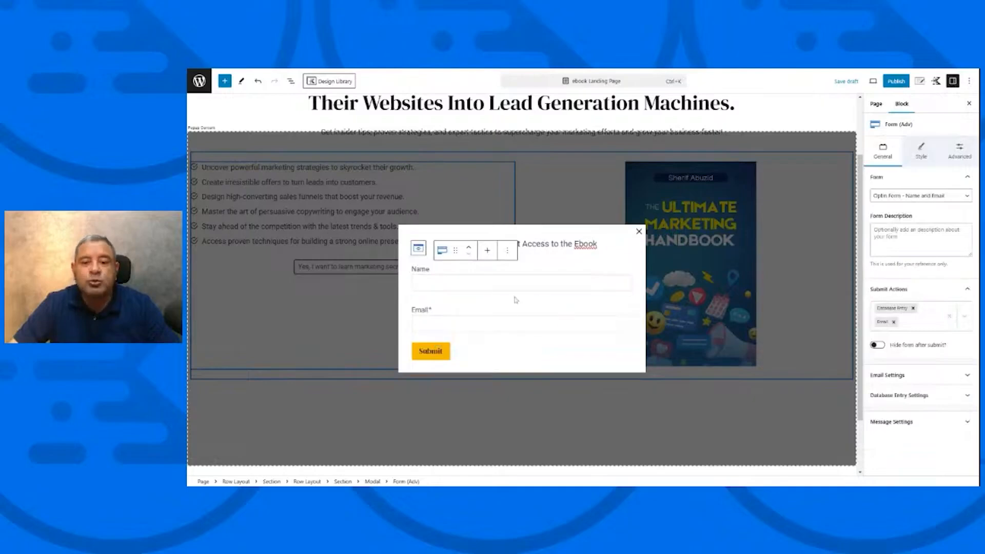
Change the form's submit button label to "YES, I WANT THE MARKEITNG SECRETTS".
left_click(573, 244)
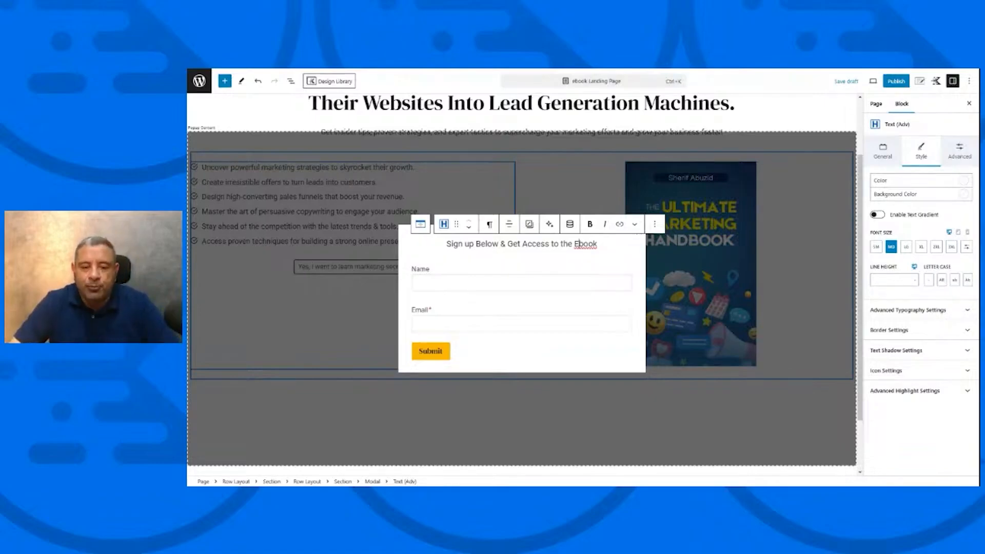
double_click(436, 352)
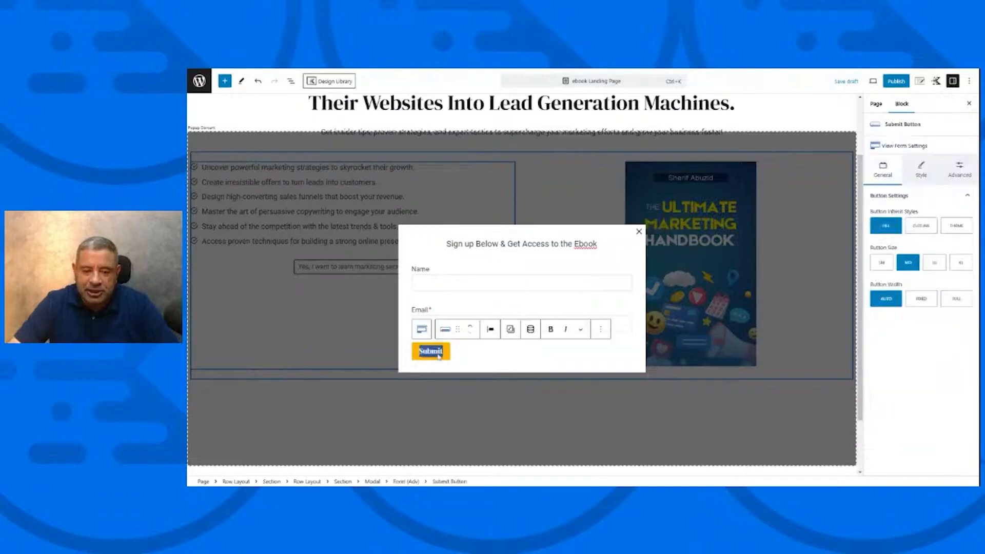
type("Sign")
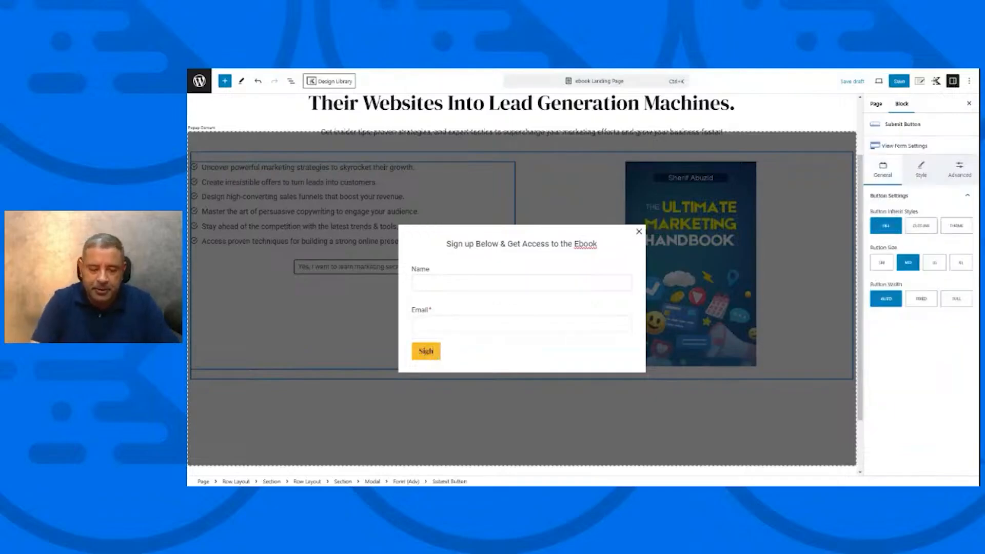
type(" UP No")
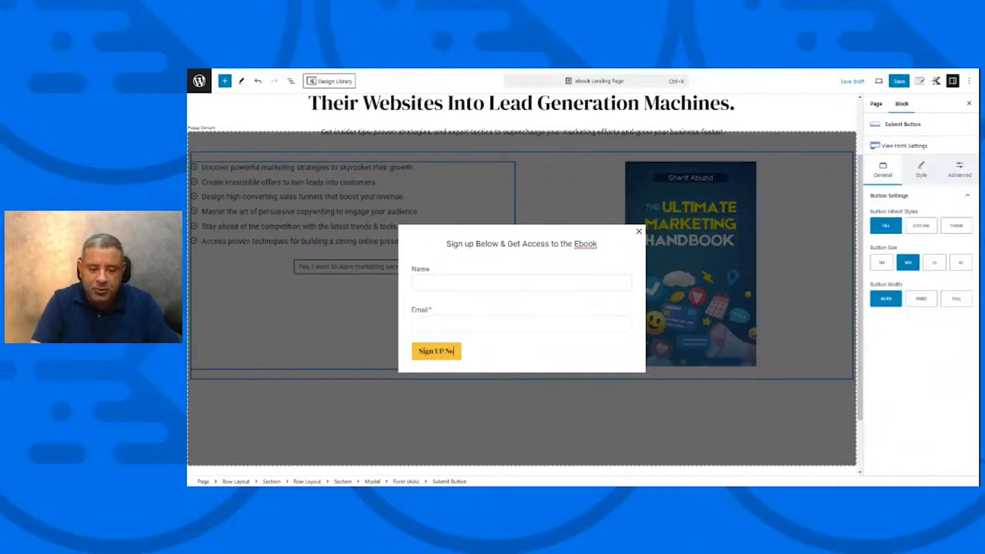
key("BackSpace")
key("BackSpace")
key("BackSpace")
key("BackSpace")
key("BackSpace")
key("BackSpace")
key("BackSpace")
key("BackSpace")
key("BackSpace")
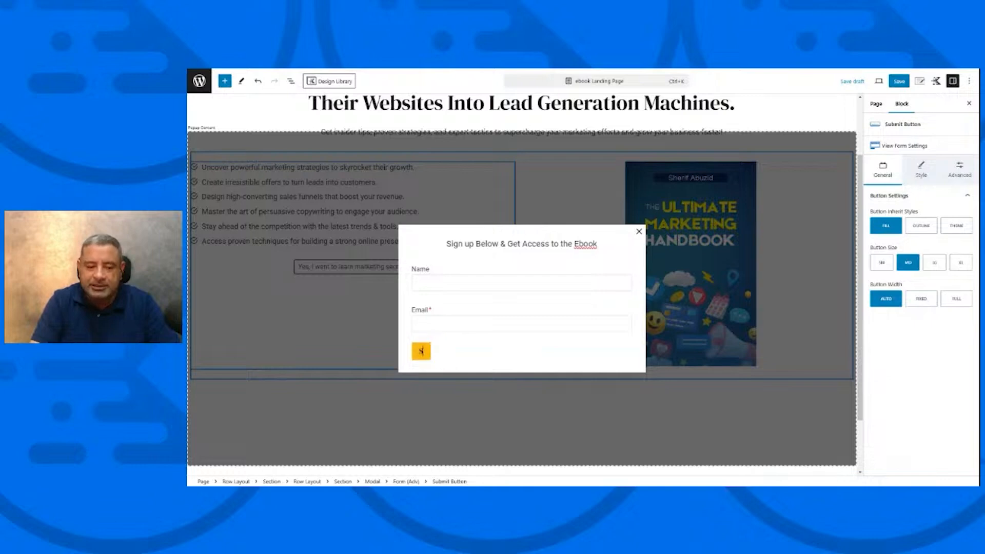
key("BackSpace")
type("YES, I")
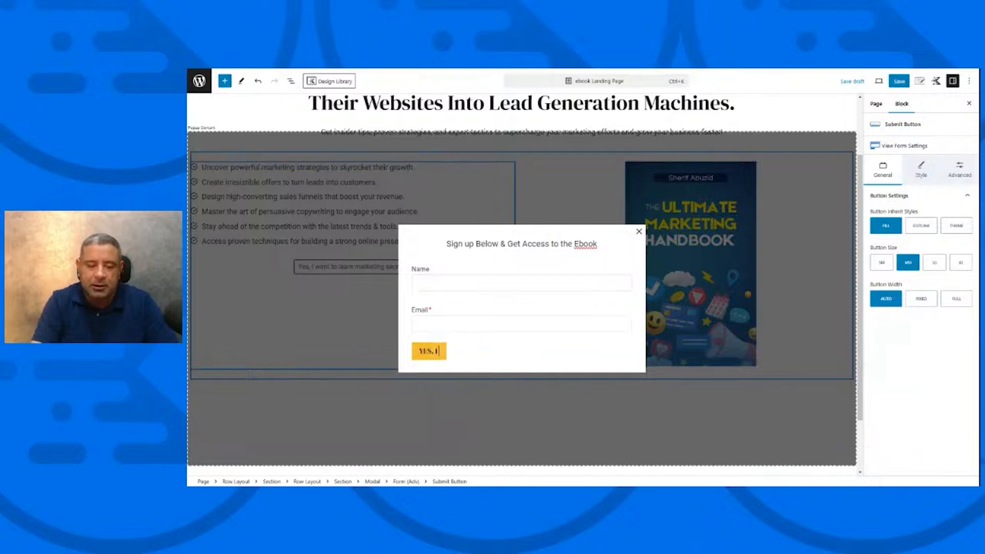
type(" WANT THE")
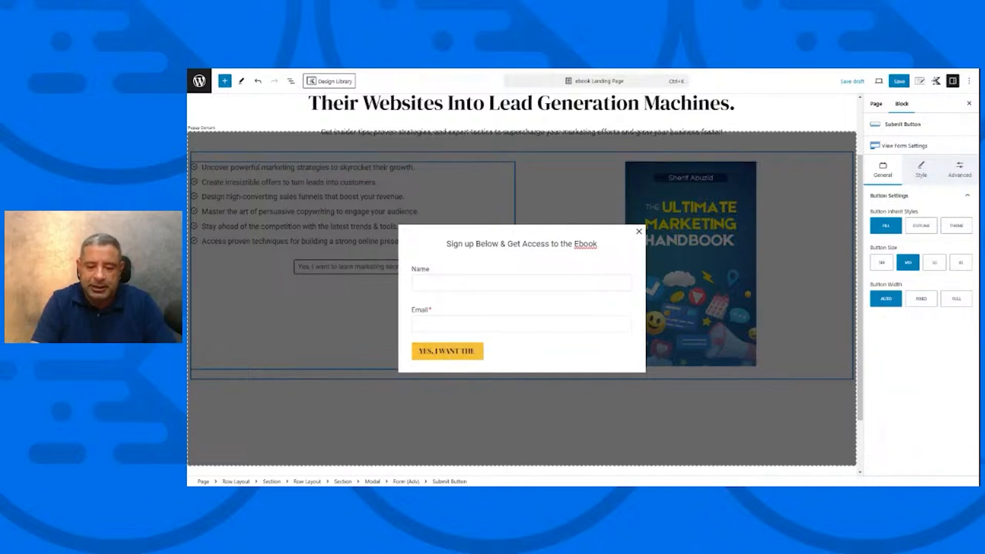
type(" MARKETING")
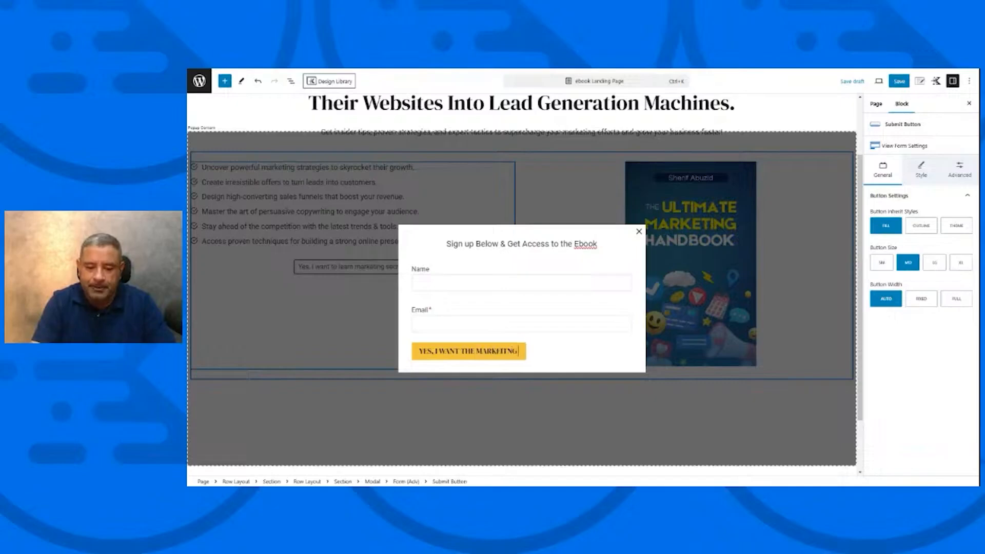
type(" SECRETS")
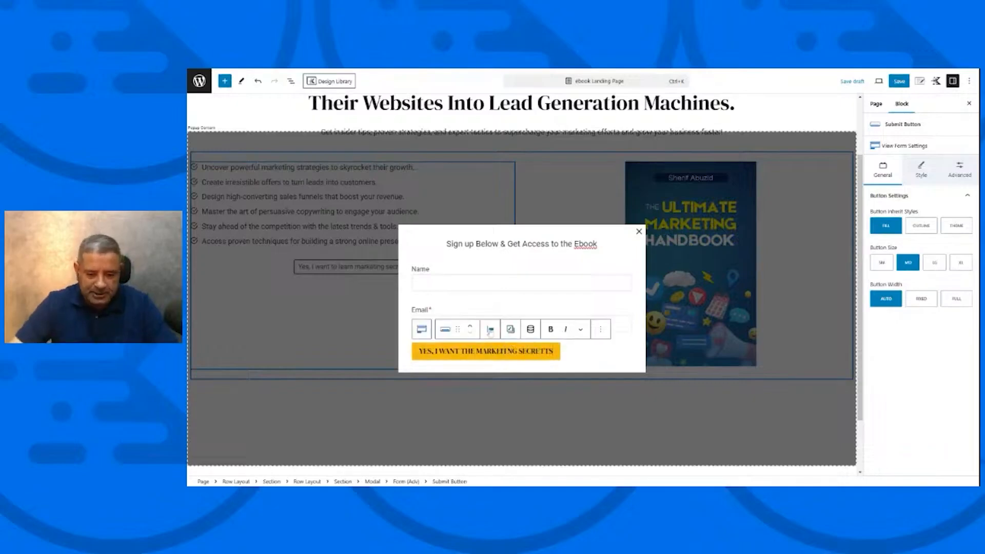
Center the submit button in the form and change "Ebook" to "eBook" in the modal's sign-up sentence.
left_click(491, 329)
left_click(511, 370)
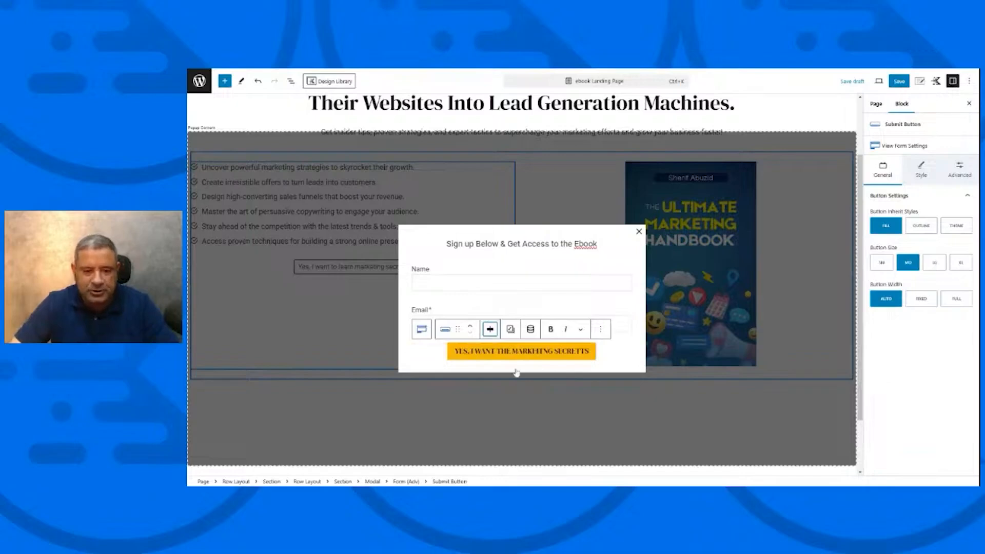
double_click(586, 244)
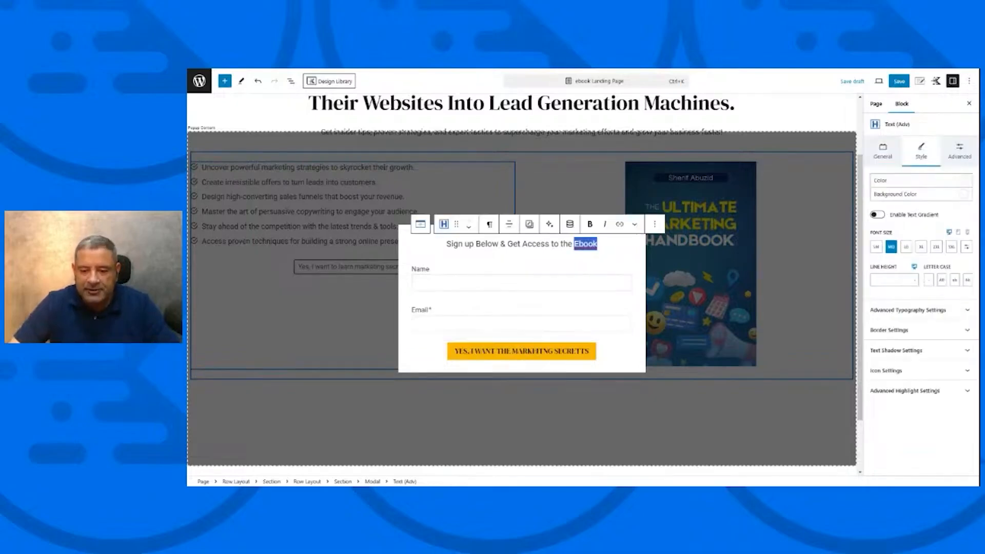
left_click(591, 258)
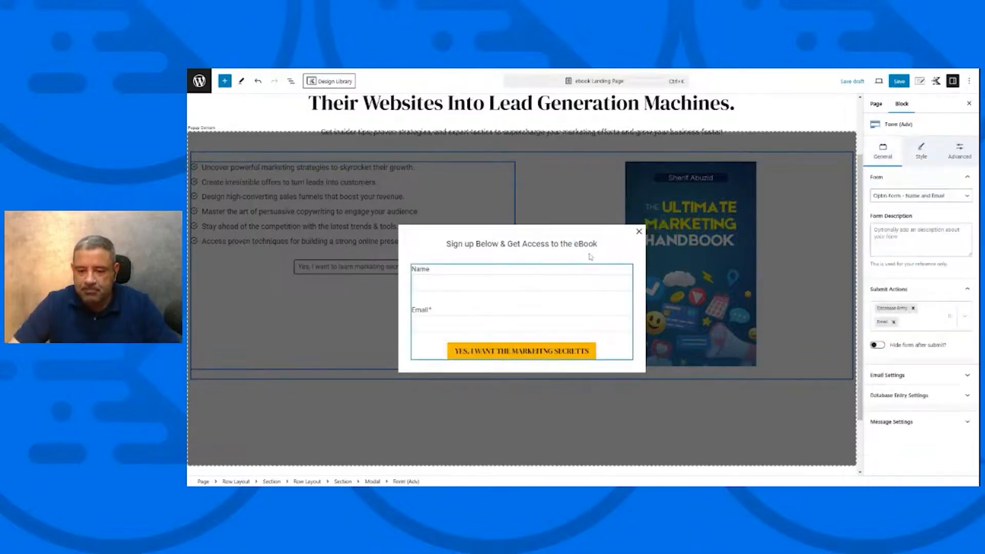
Close the modal content and left-align the "Yes, I want to learn marketing secrets" button below the benefits list.
left_click(334, 266)
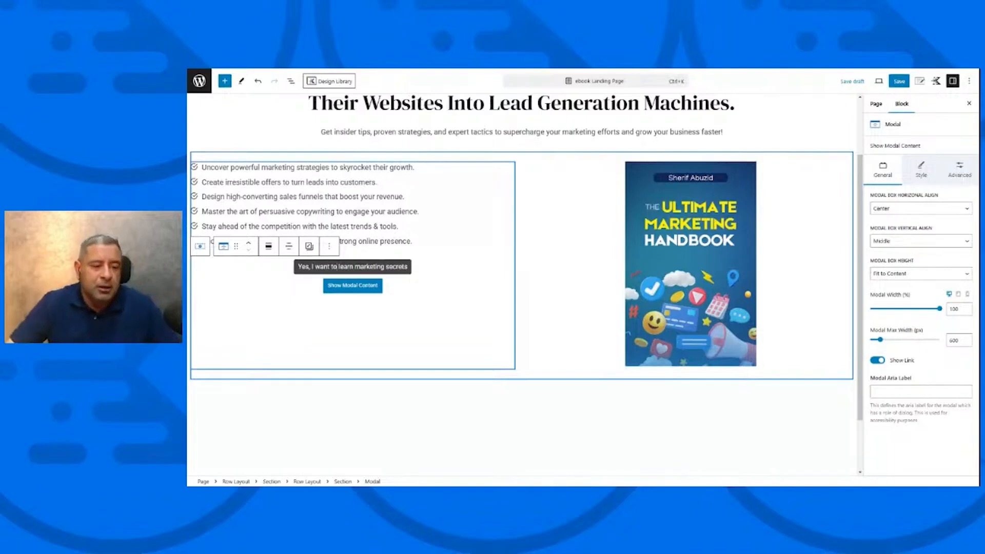
left_click(288, 247)
left_click(304, 273)
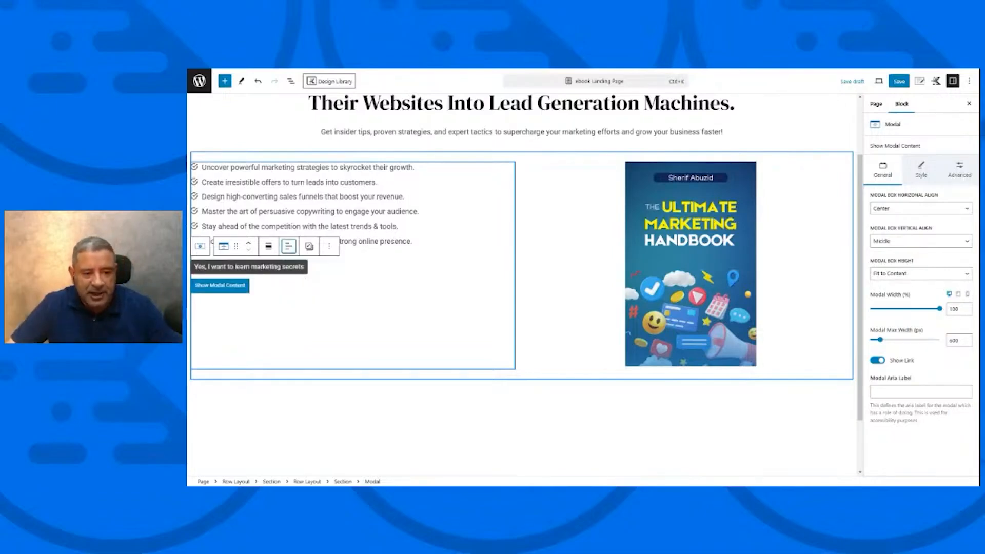
Open the link color picker in the modal button's link styling settings.
left_click(921, 172)
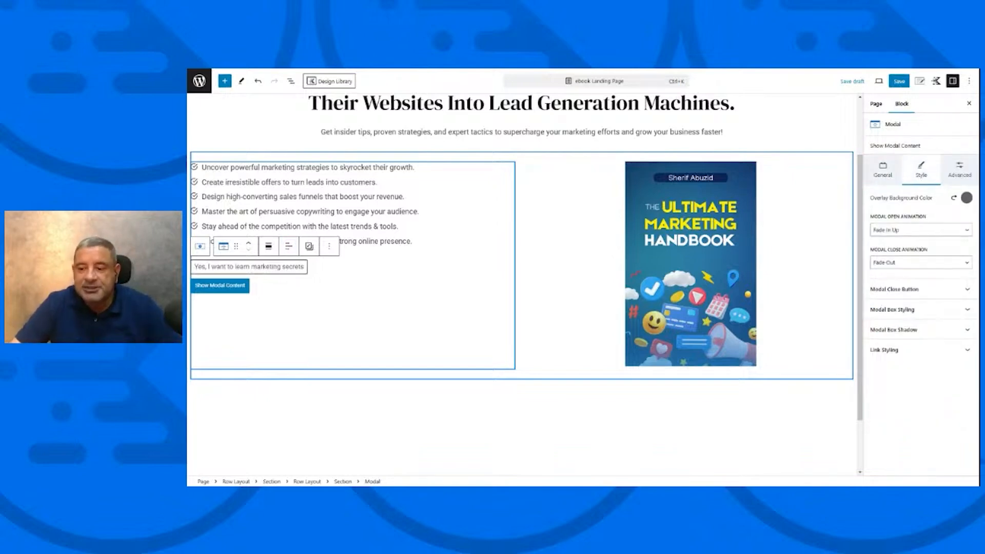
left_click(918, 354)
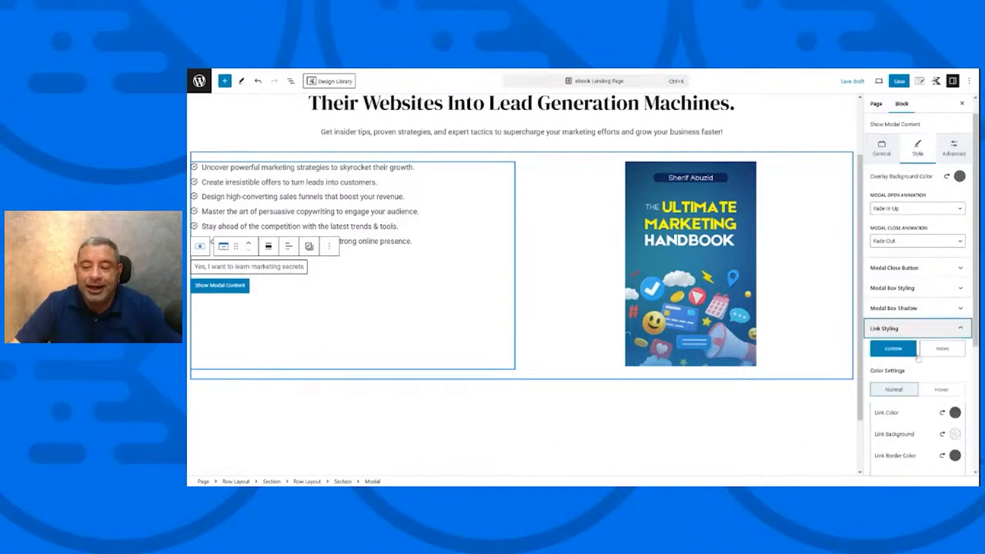
scroll(919, 358, "down", 2)
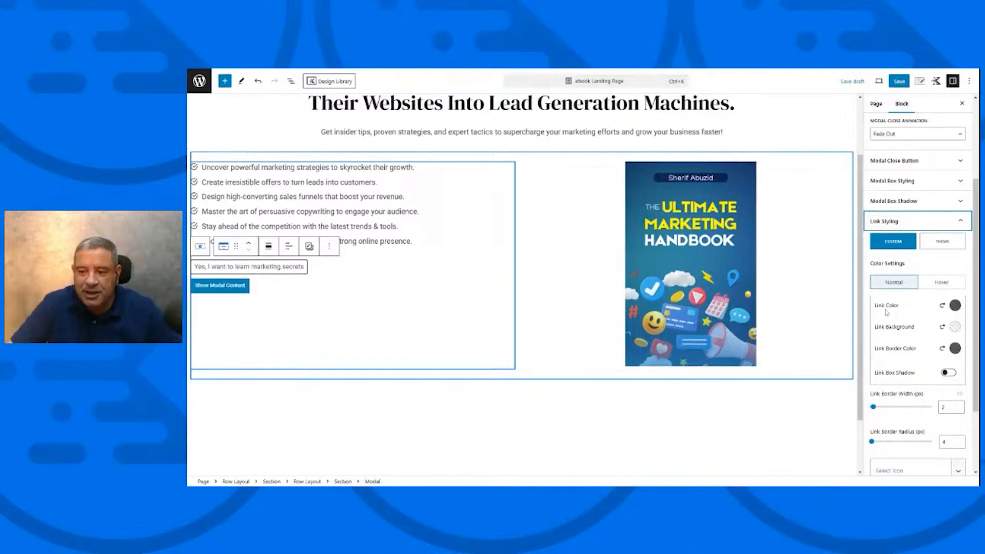
left_click(955, 305)
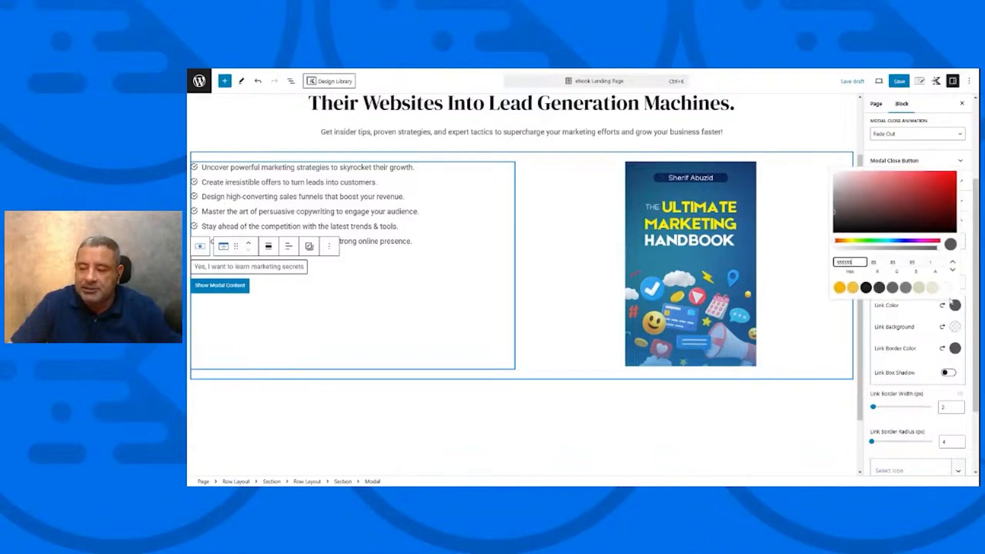
Set the modal link's normal text color to white and its background to the palette's first orange.
left_click(946, 288)
left_click(955, 327)
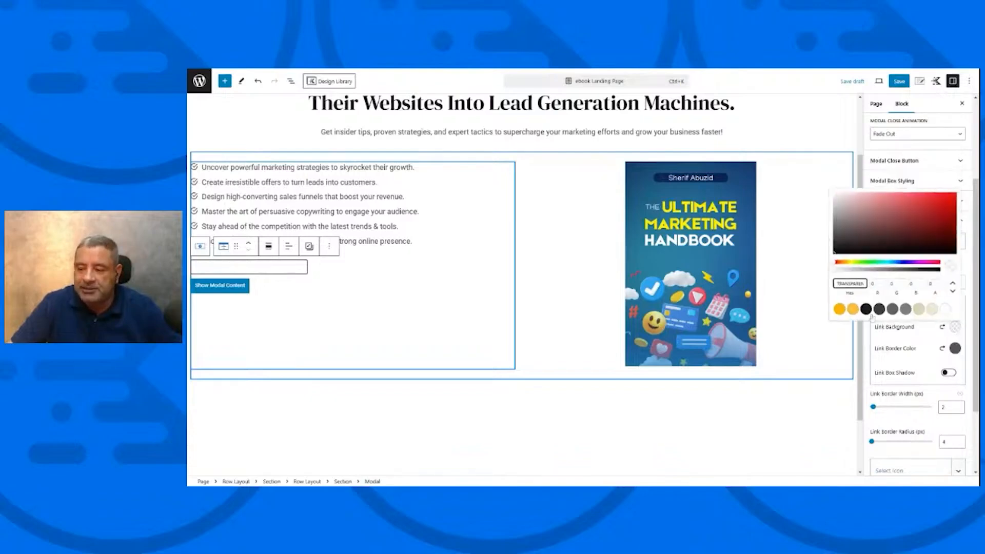
left_click(840, 309)
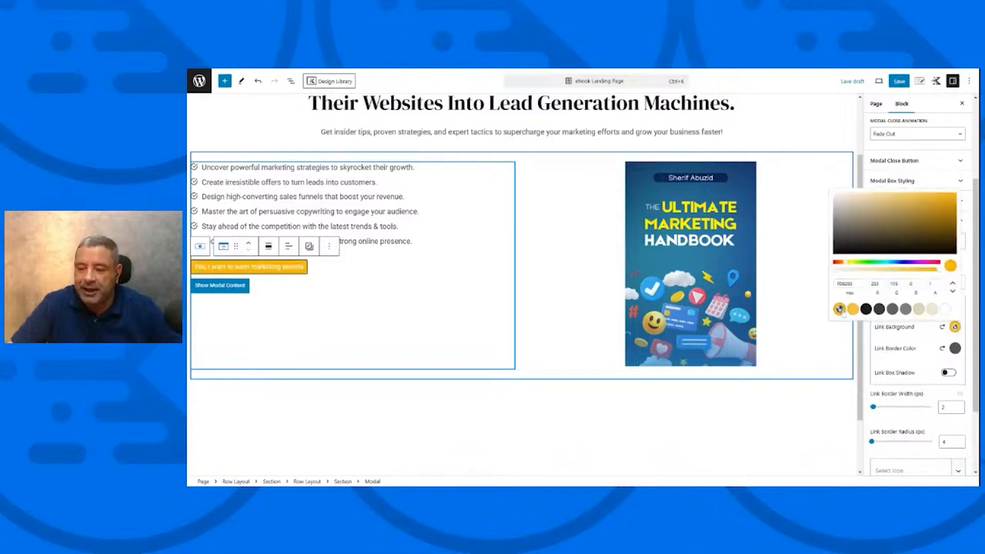
left_click(903, 333)
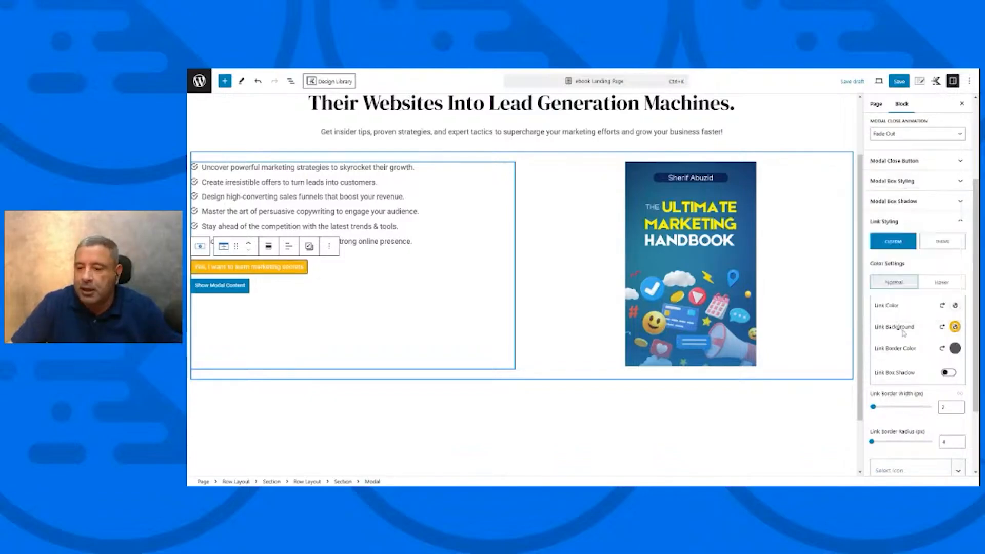
Clear the modal link's normal border color and enable its box shadow in the palette's first orange.
left_click(942, 349)
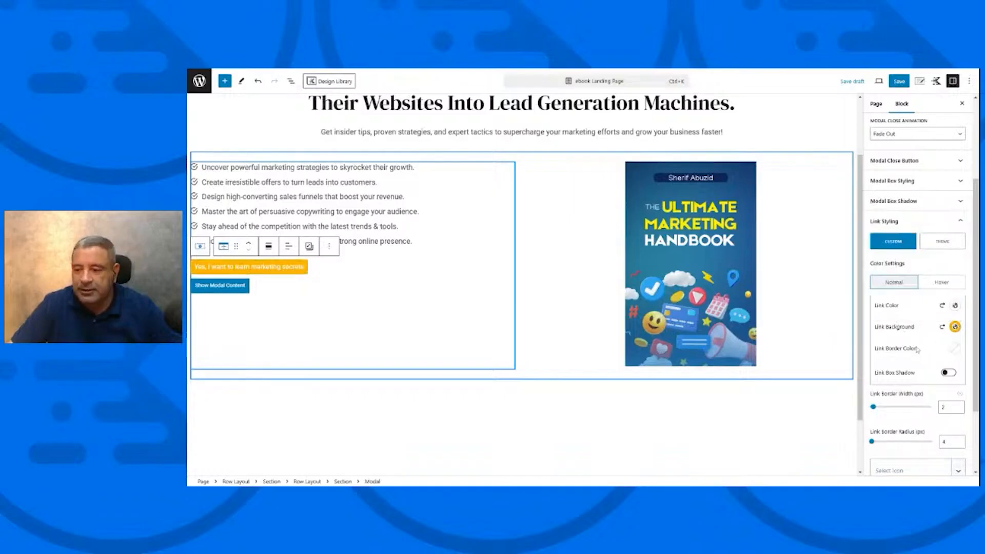
left_click(947, 373)
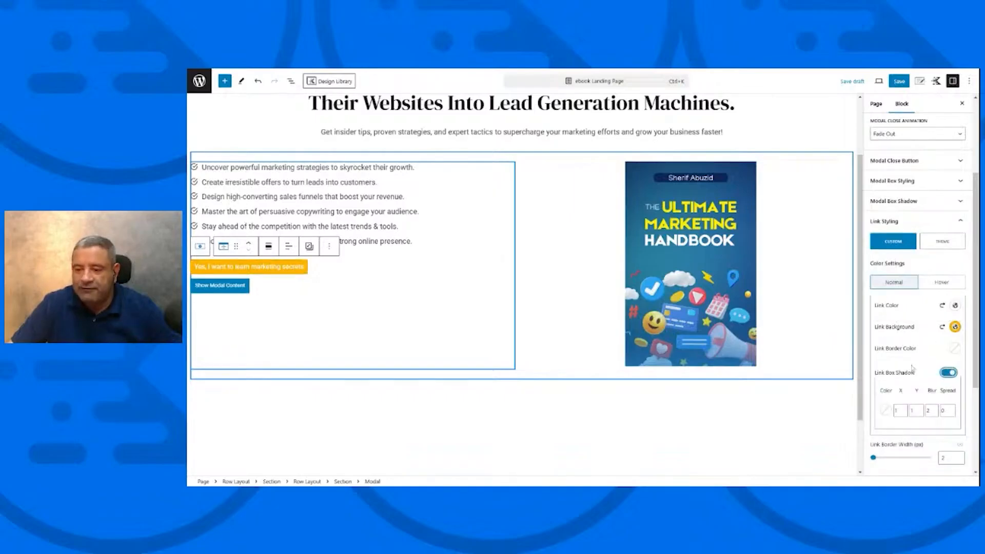
left_click(885, 410)
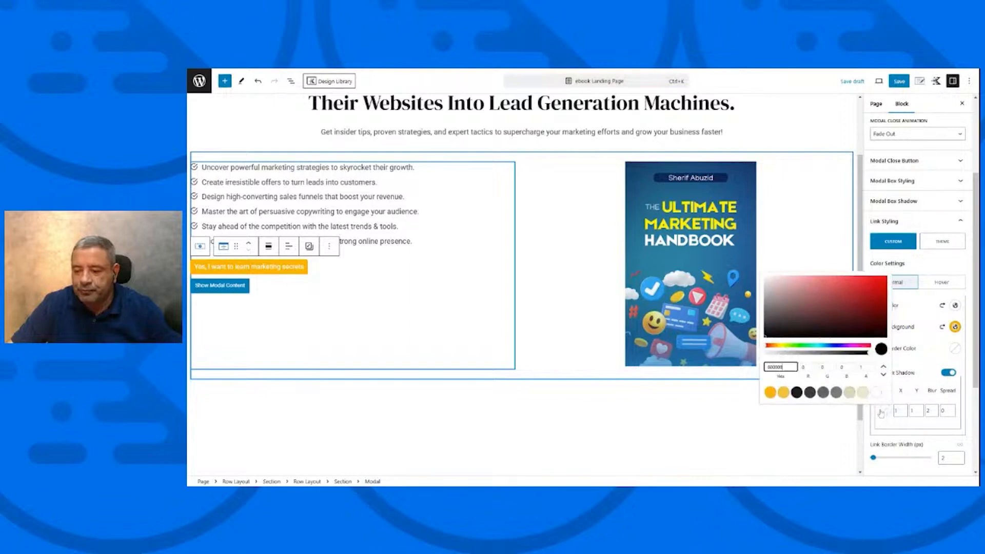
left_click(771, 393)
Set the modal link's hover background to the palette's lighter orange and clear its hover border color.
left_click(942, 283)
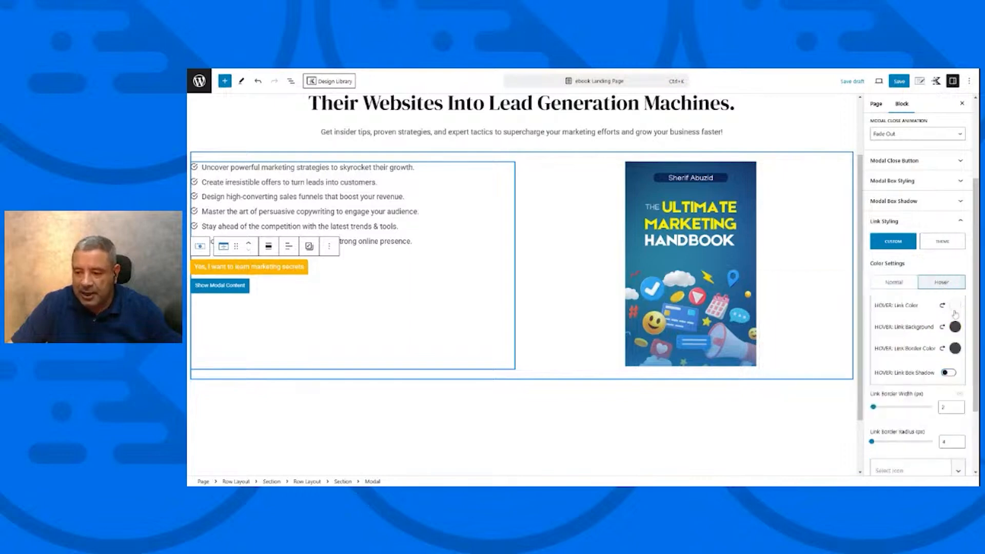
left_click(954, 326)
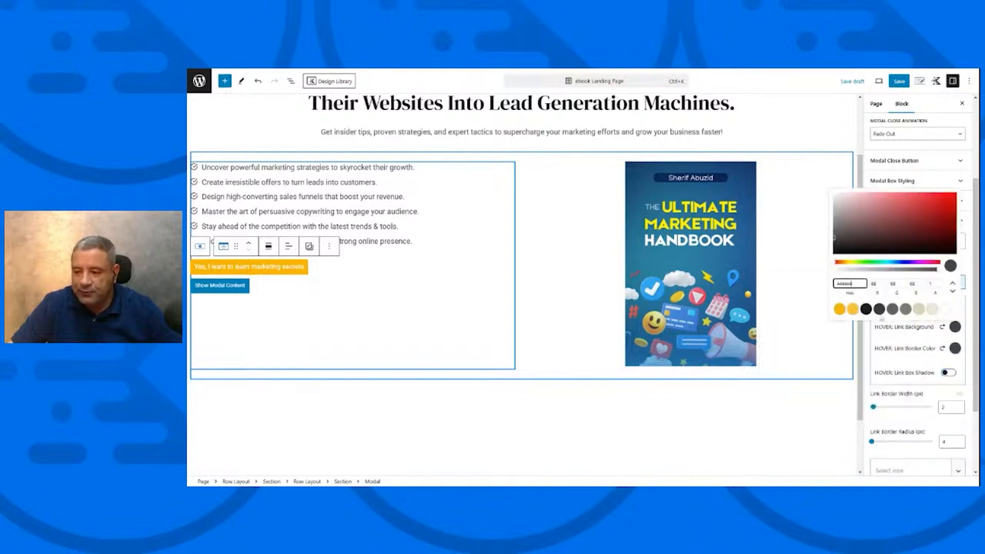
left_click(852, 310)
left_click(944, 350)
Enable the modal link's hover box shadow and color it with the palette's first orange.
left_click(948, 373)
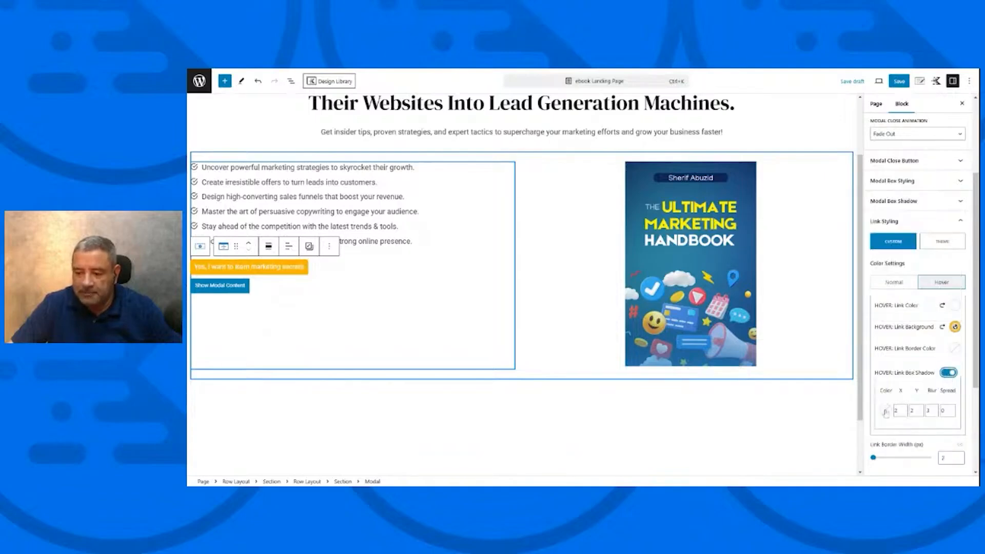
left_click(886, 411)
left_click(771, 393)
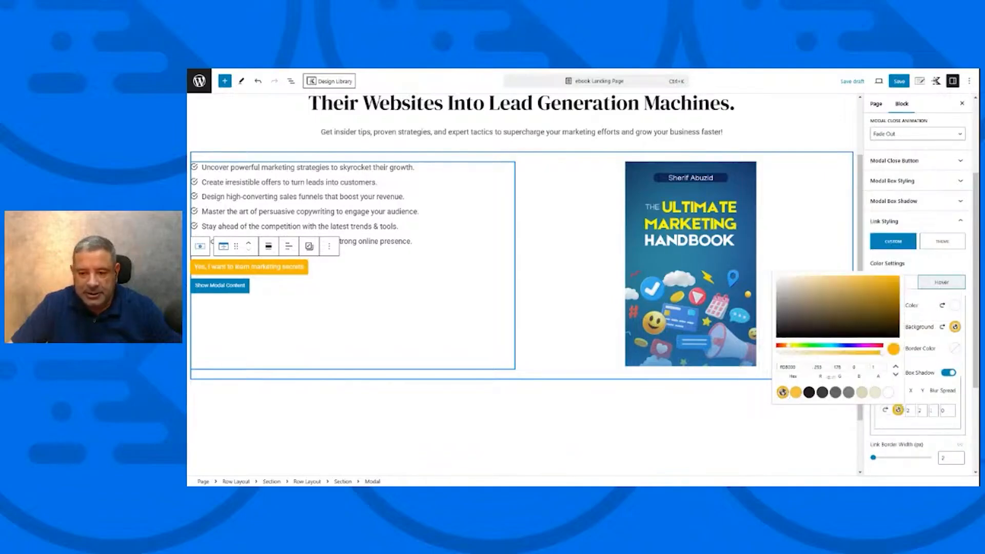
left_click(922, 357)
Set the modal link's font size to 25 px in its typography settings.
scroll(922, 357, "down", 3)
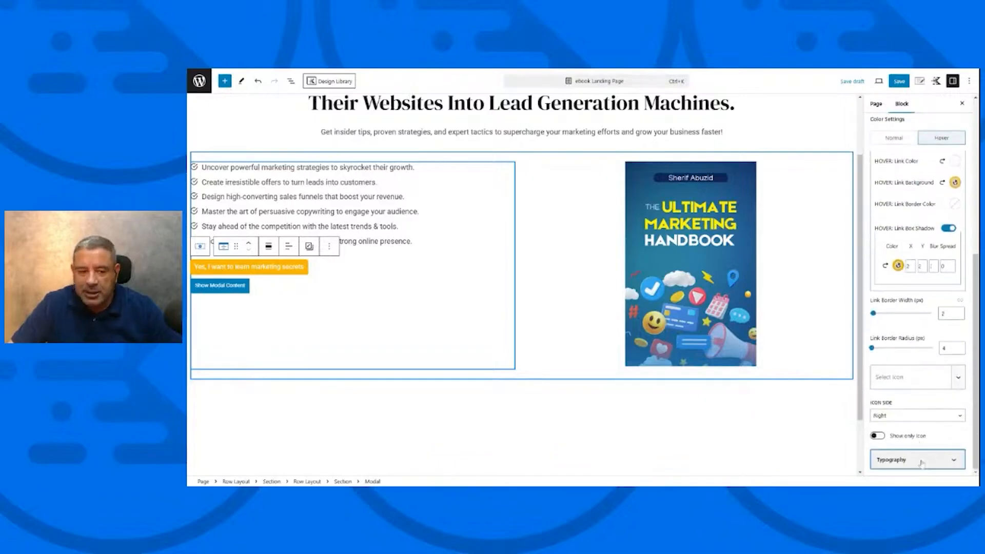
left_click(922, 458)
scroll(921, 461, "down", 4)
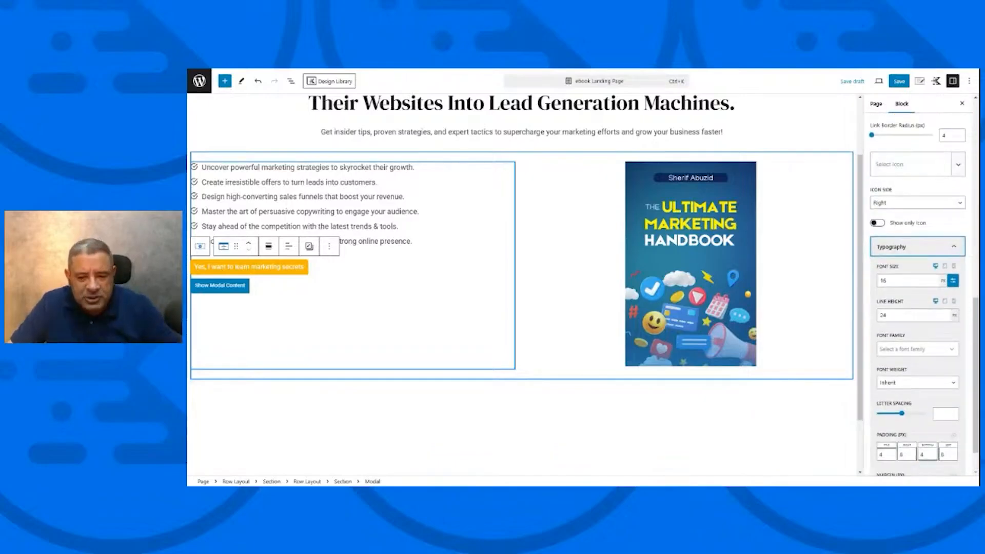
double_click(882, 280)
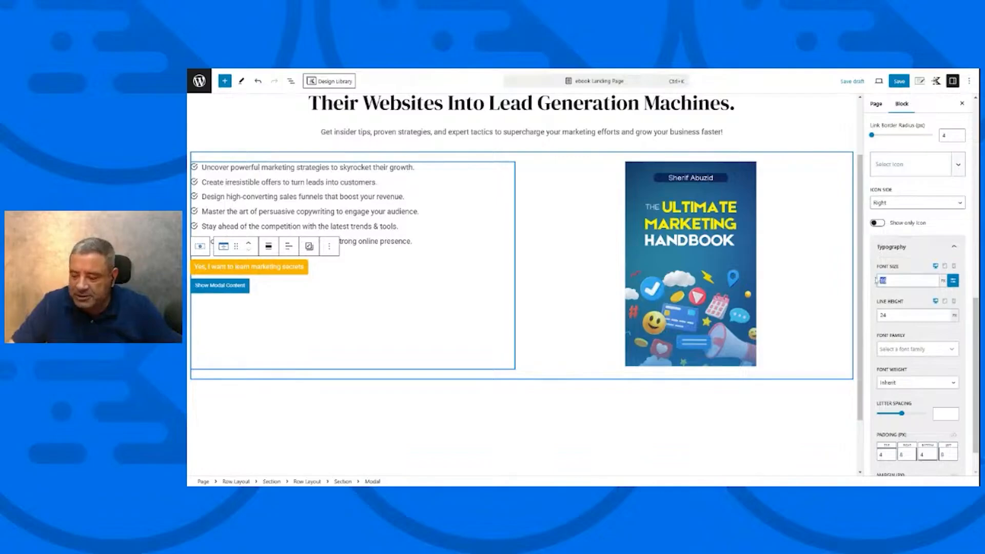
type("25")
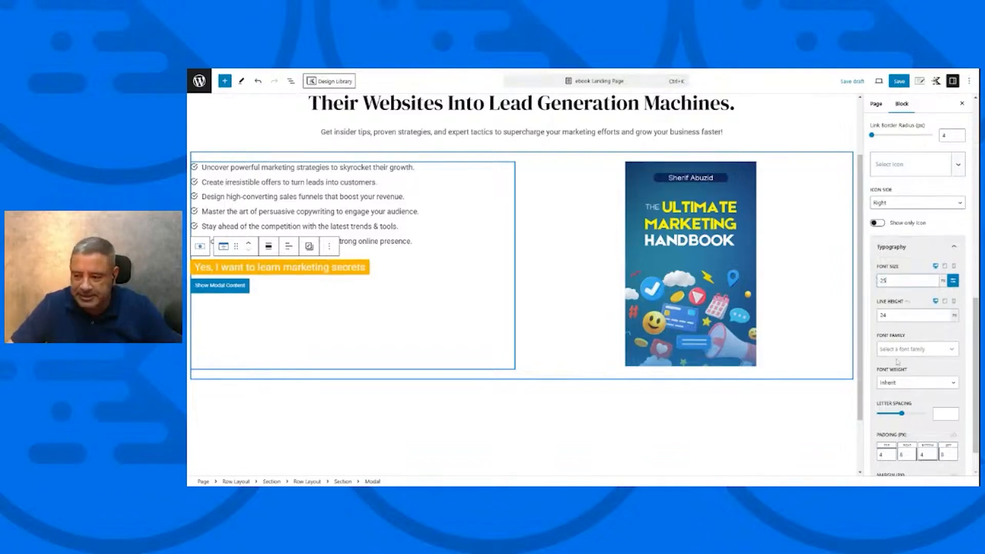
Link the four padding sides of the modal link and set the padding to 15 px.
left_click(954, 435)
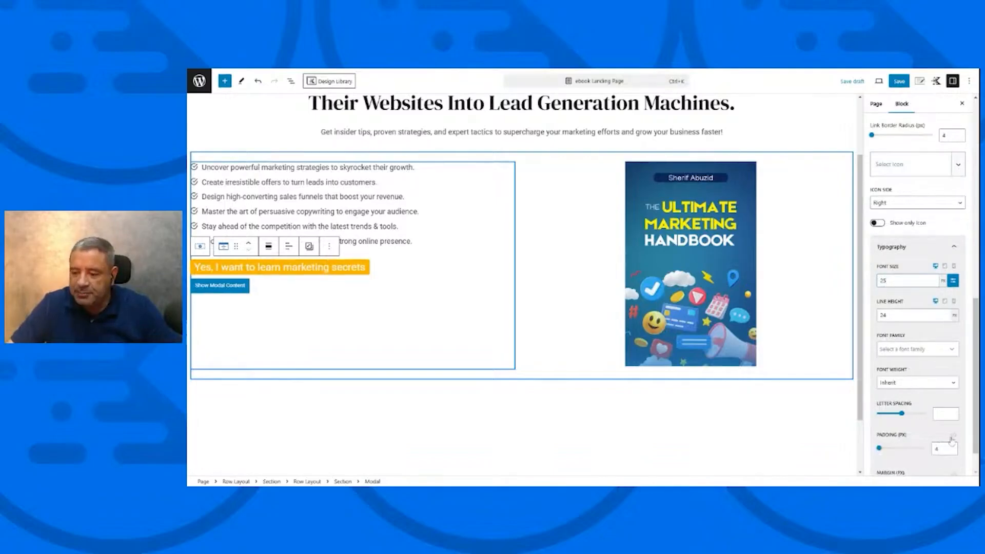
left_click(937, 449)
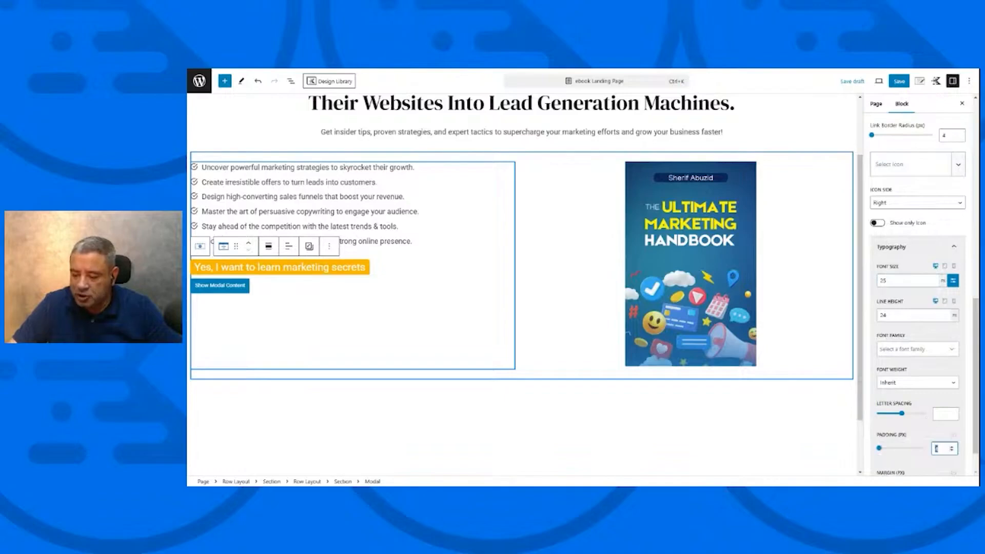
type("15")
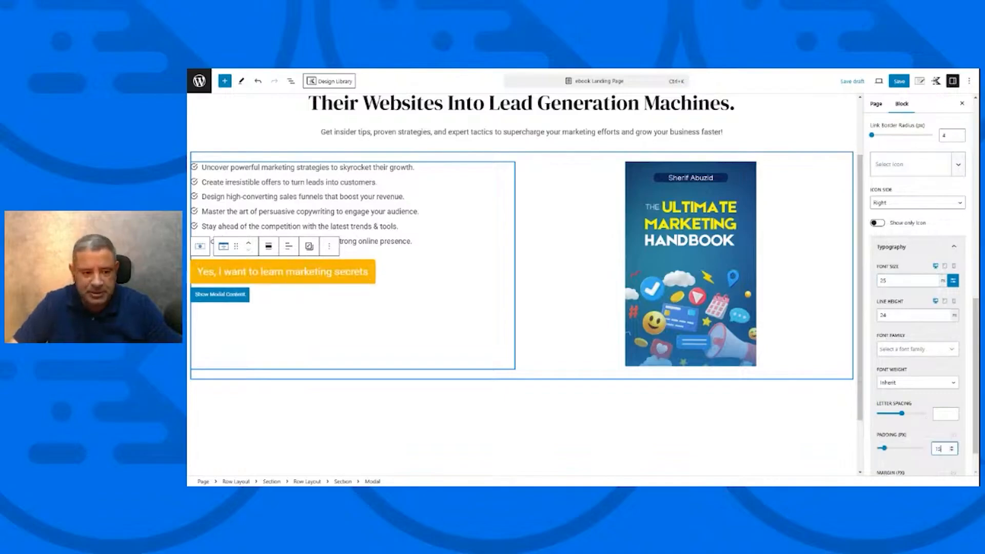
Try a circled right-arrow icon beside the modal link's text and remove it again.
scroll(958, 231, "up", 1)
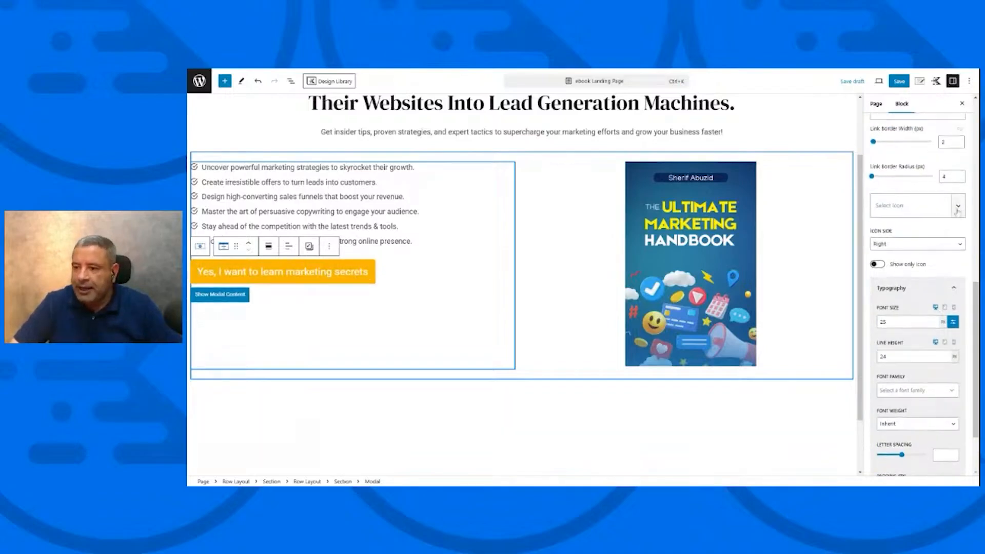
left_click(958, 206)
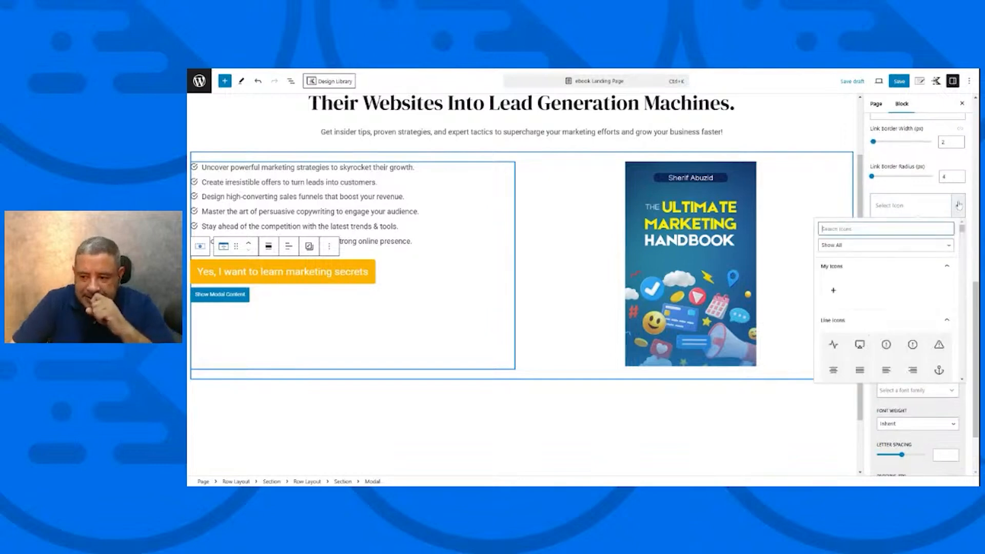
scroll(929, 335, "down", 1)
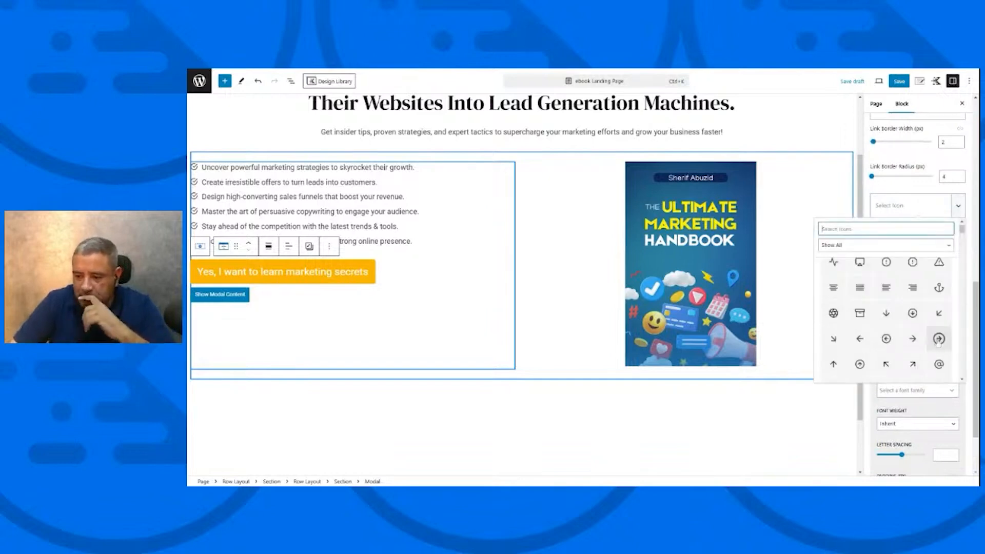
left_click(938, 339)
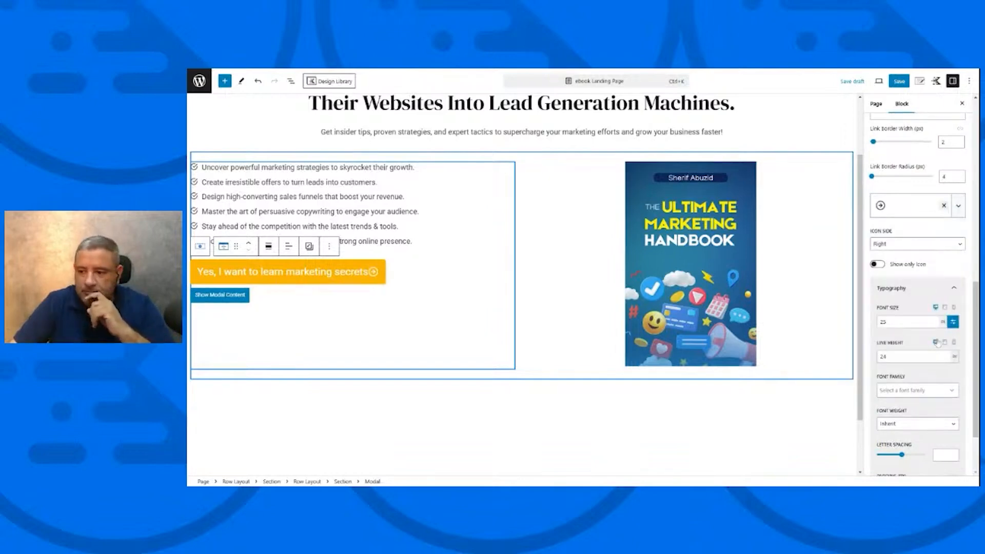
left_click(943, 205)
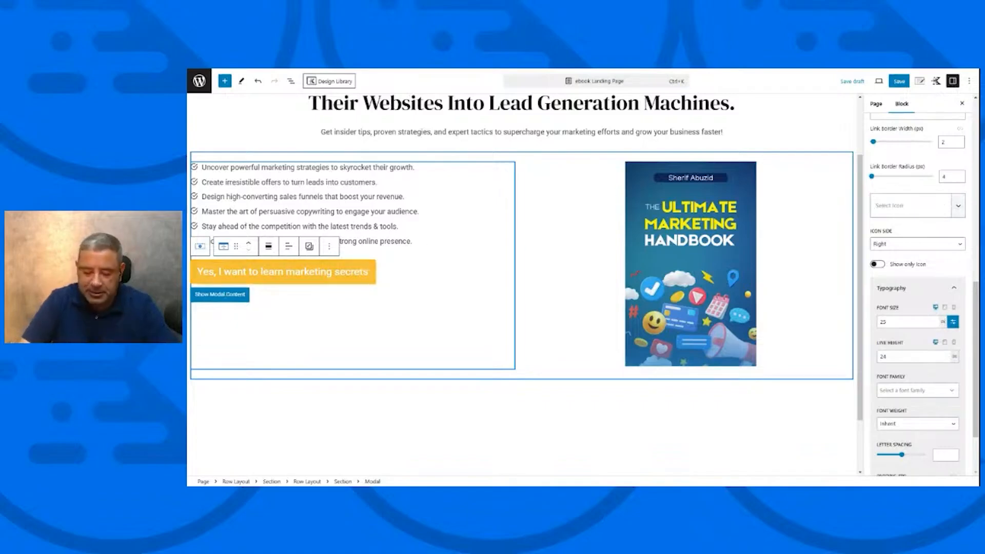
Append " >" to the button text "Yes, I want to learn marketing secrets" and deselect the modal.
type(">")
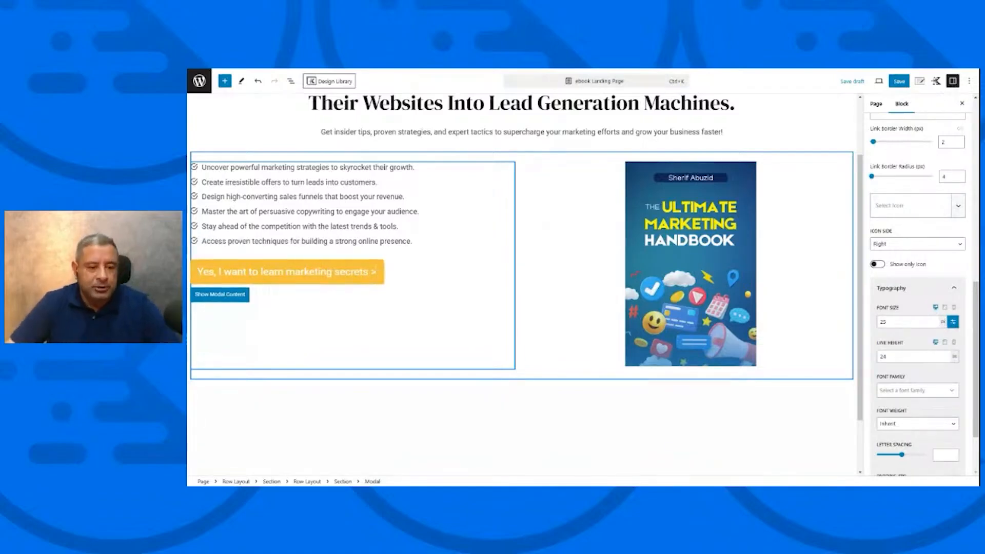
left_click(553, 331)
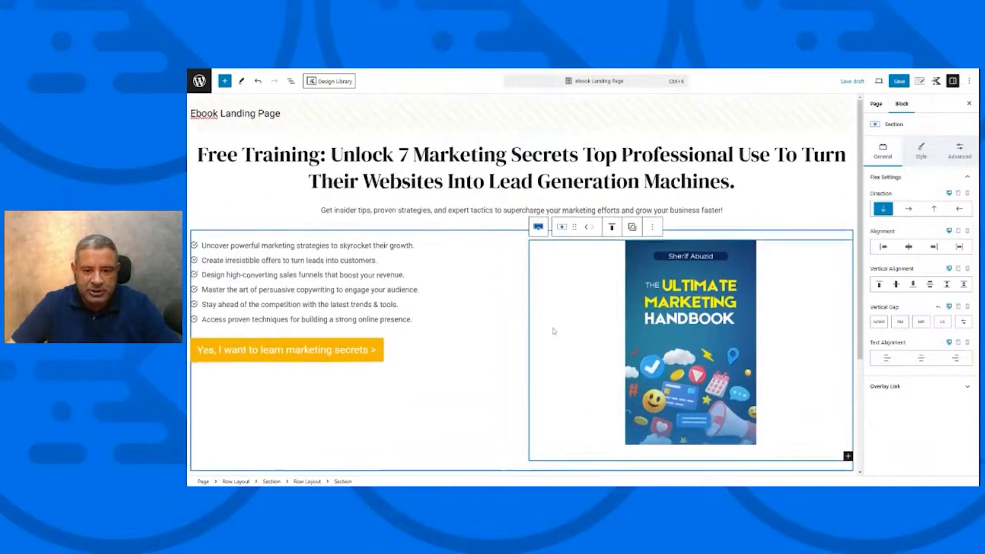
scroll(554, 331, "down", 1)
scroll(557, 295, "up", 1)
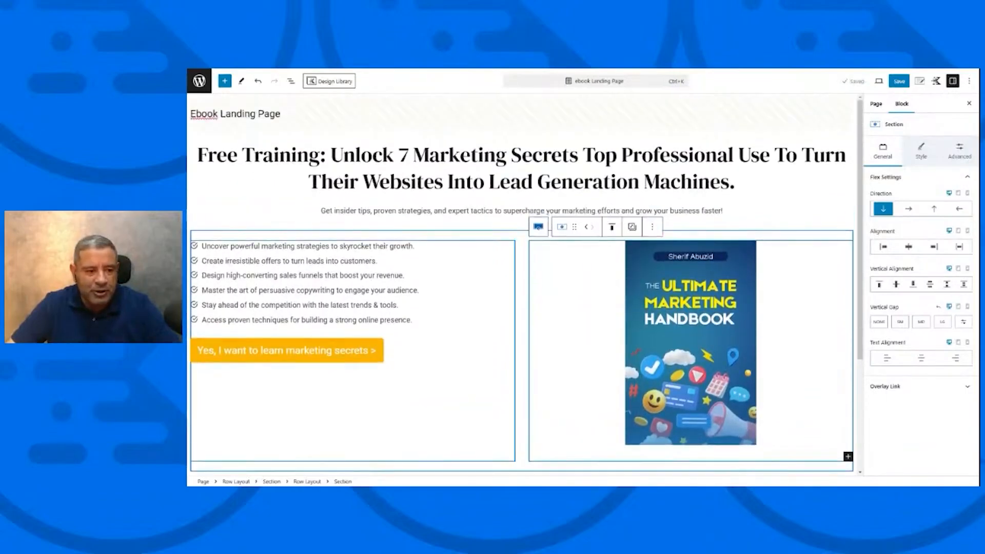
Select the whole icon list of marketing benefits and set its text font size to MD.
left_click(286, 255)
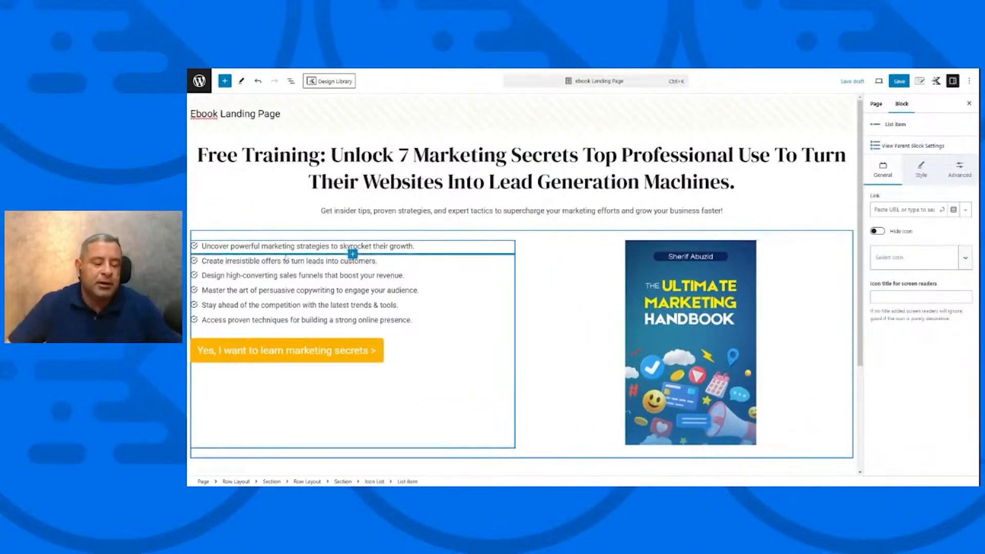
left_click(378, 275)
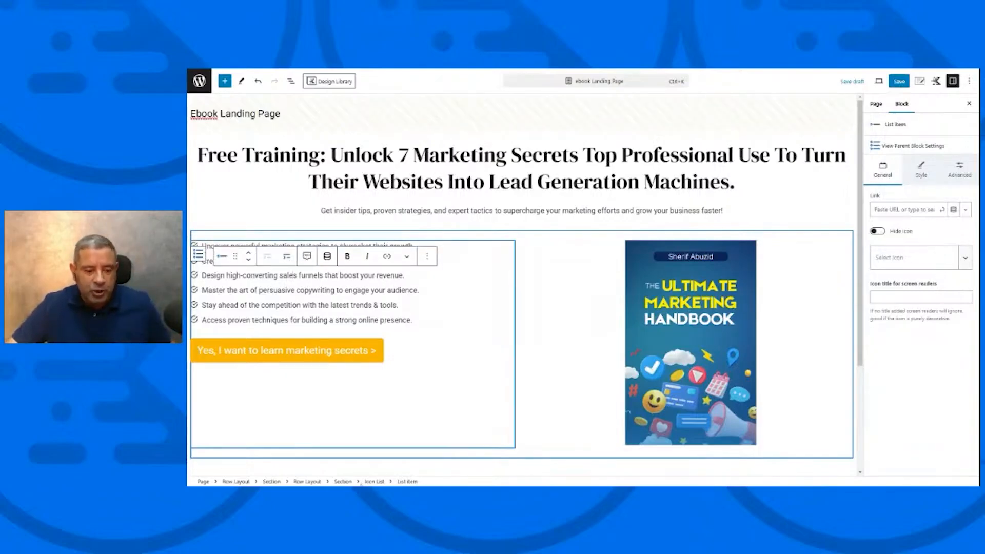
left_click(373, 481)
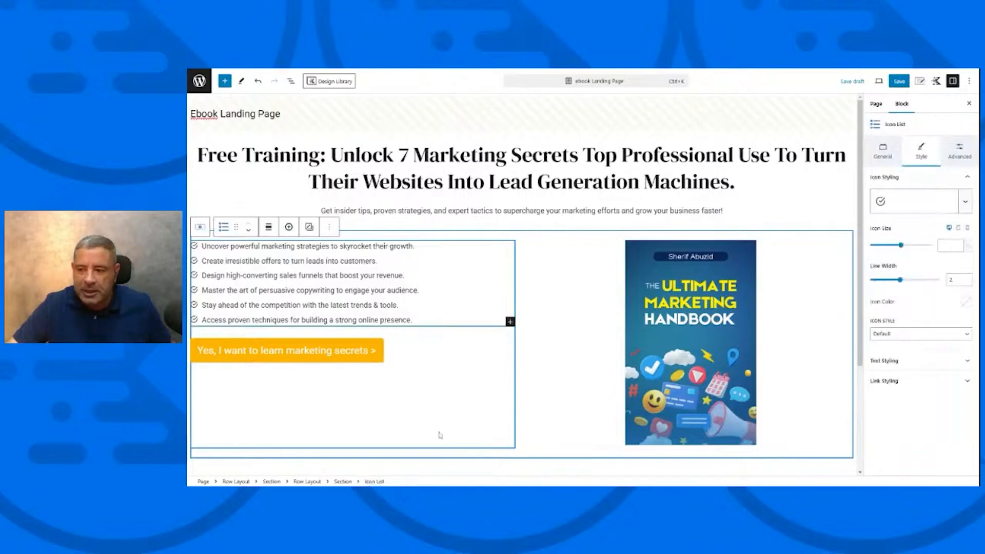
left_click(923, 362)
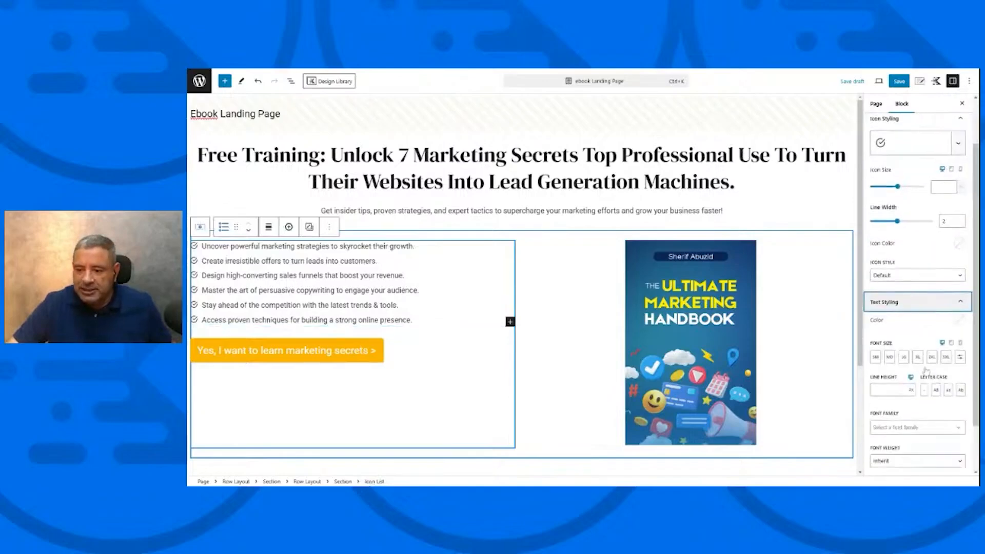
left_click(889, 353)
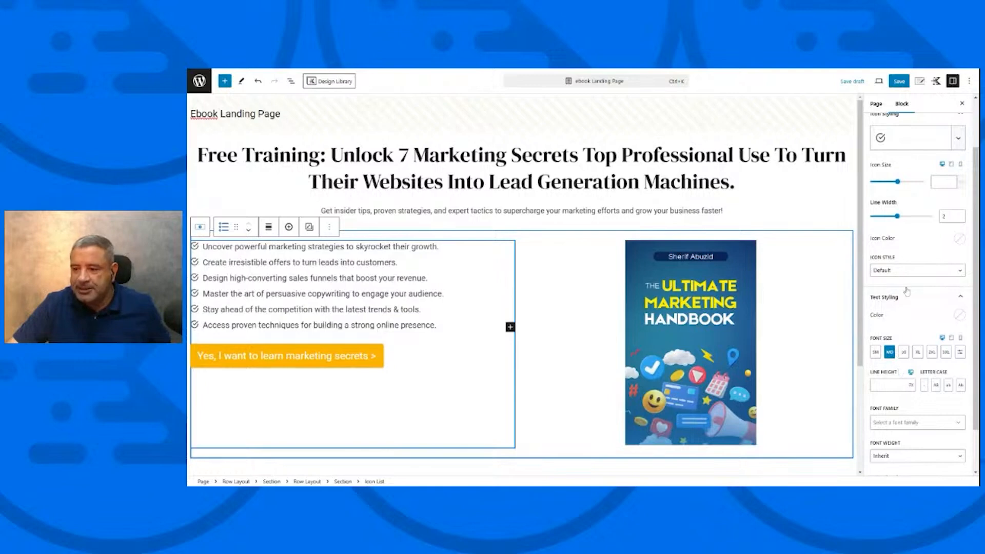
Set the list's icon size to 20 and change its icon to the circled right arrow.
scroll(907, 288, "up", 2)
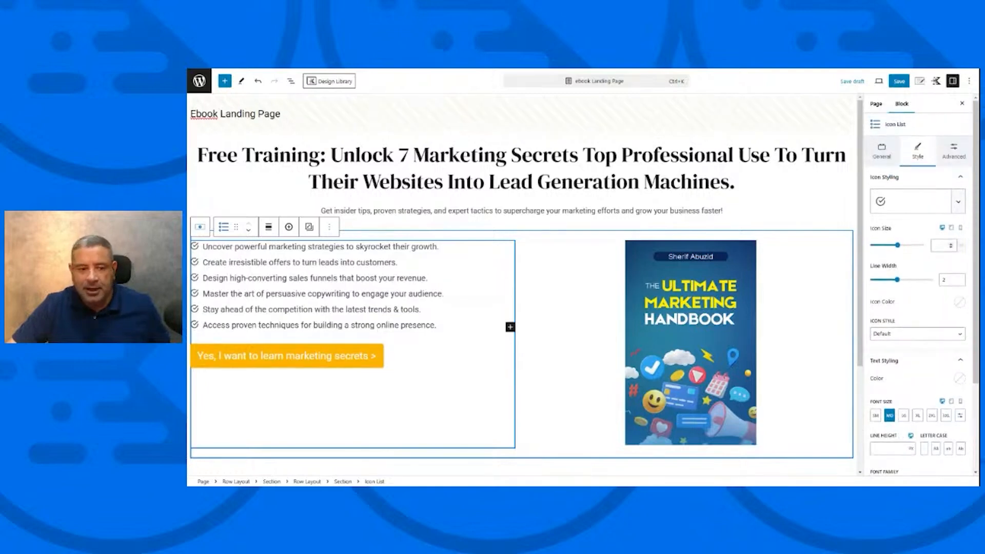
left_click(939, 245)
type("20")
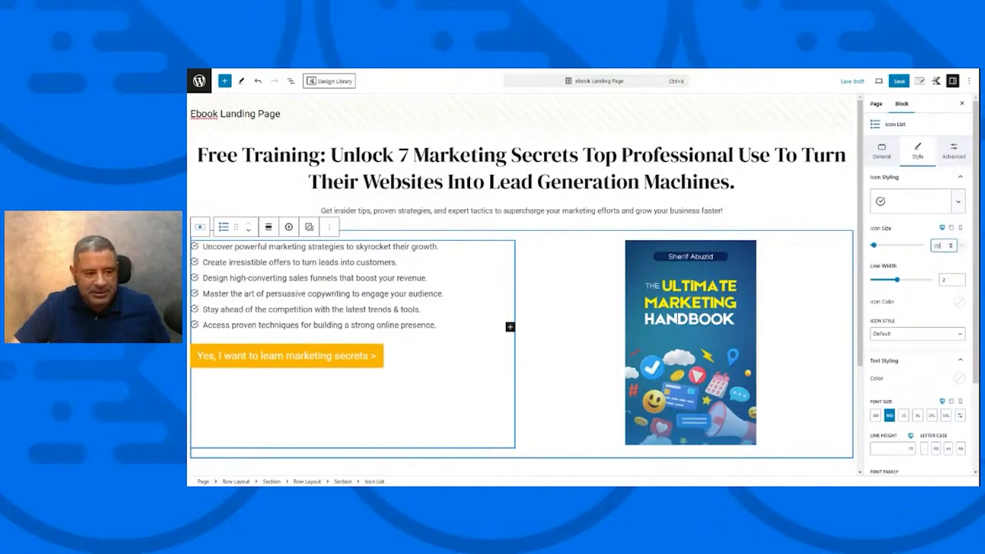
left_click(961, 203)
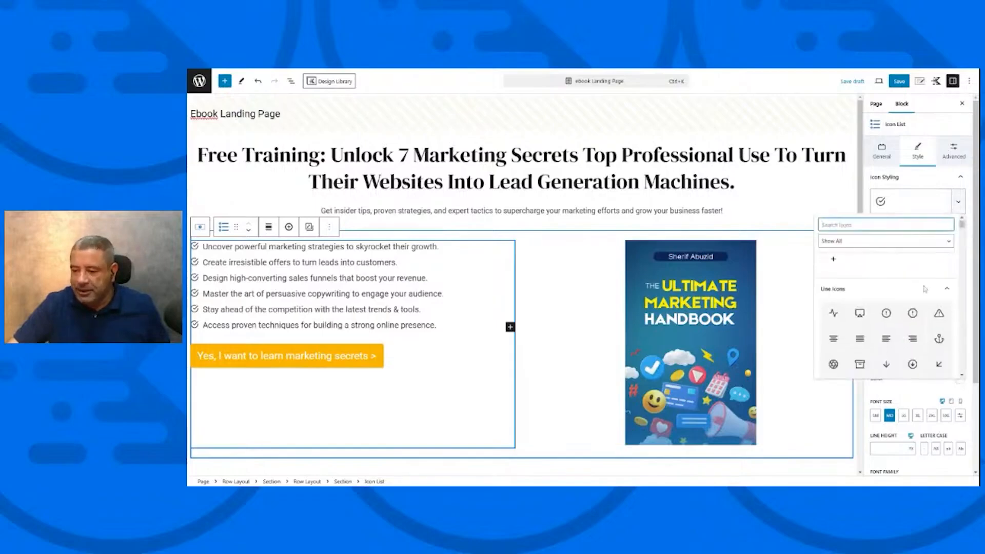
left_click(938, 334)
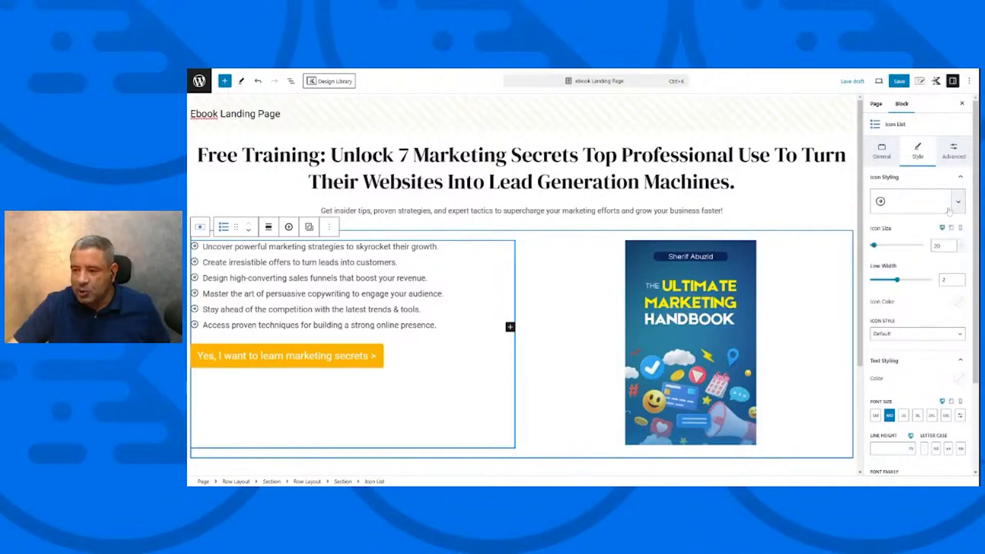
Set the icon list's icon color to the palette's amber, matching the call-to-action button.
left_click(958, 305)
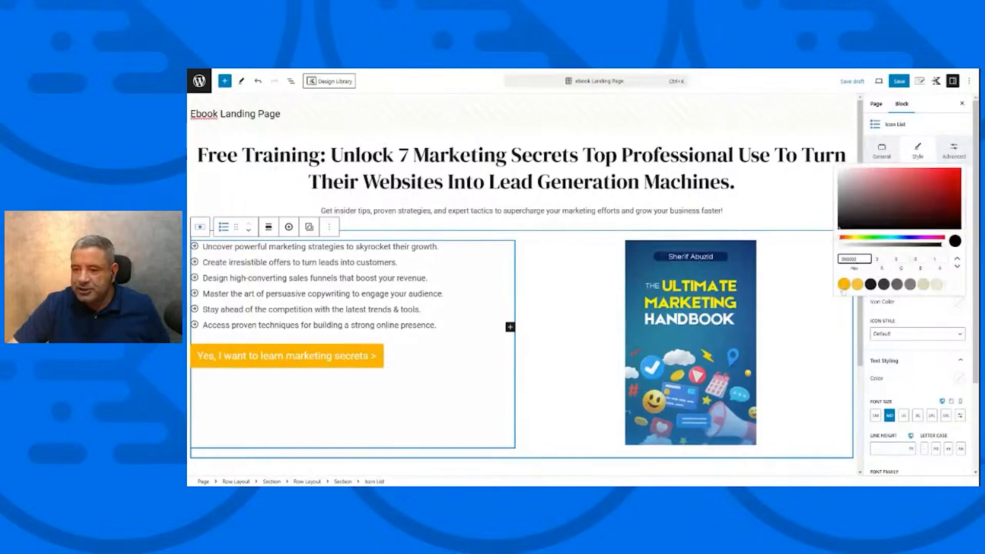
left_click(892, 293)
left_click(904, 311)
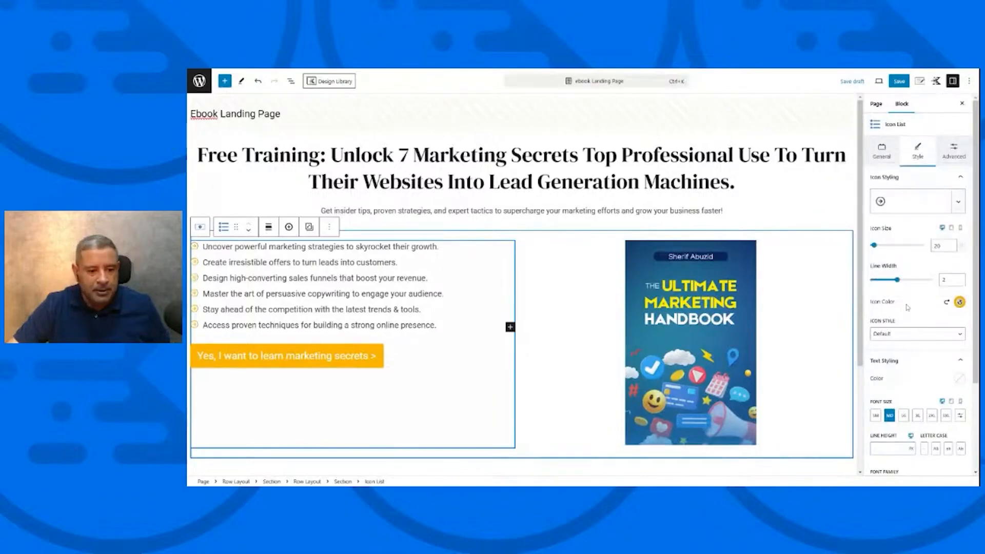
Set the icon list's vertical spacing to 25.
left_click(881, 150)
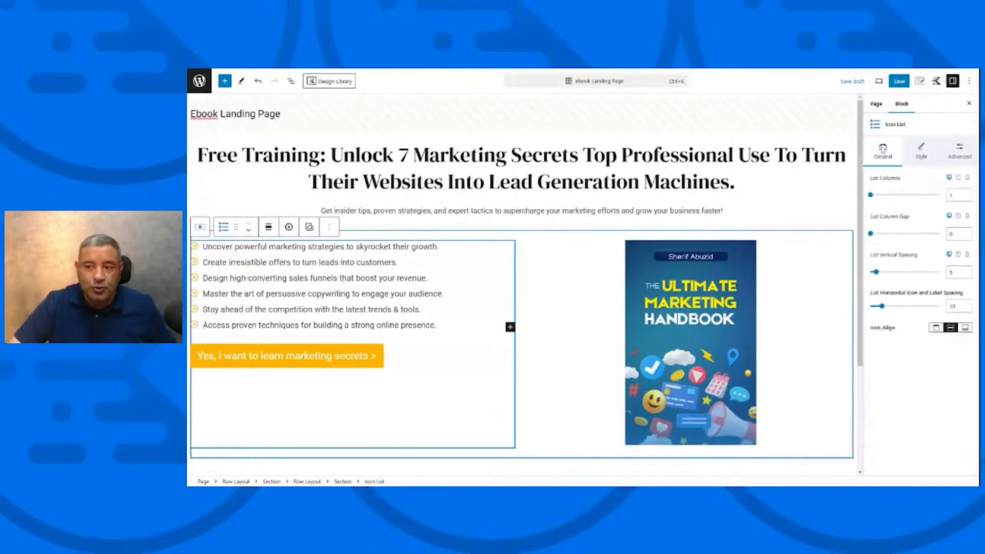
double_click(952, 272)
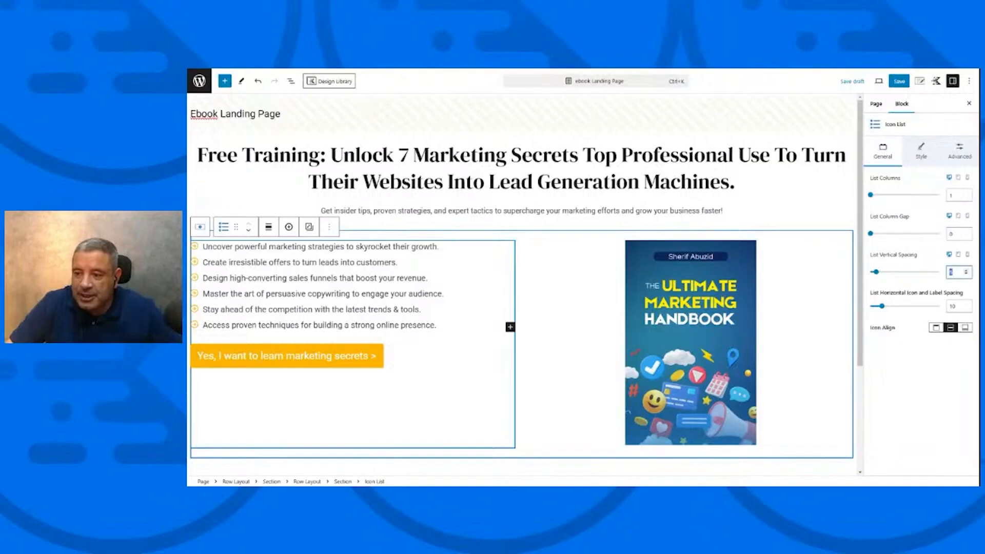
type("25")
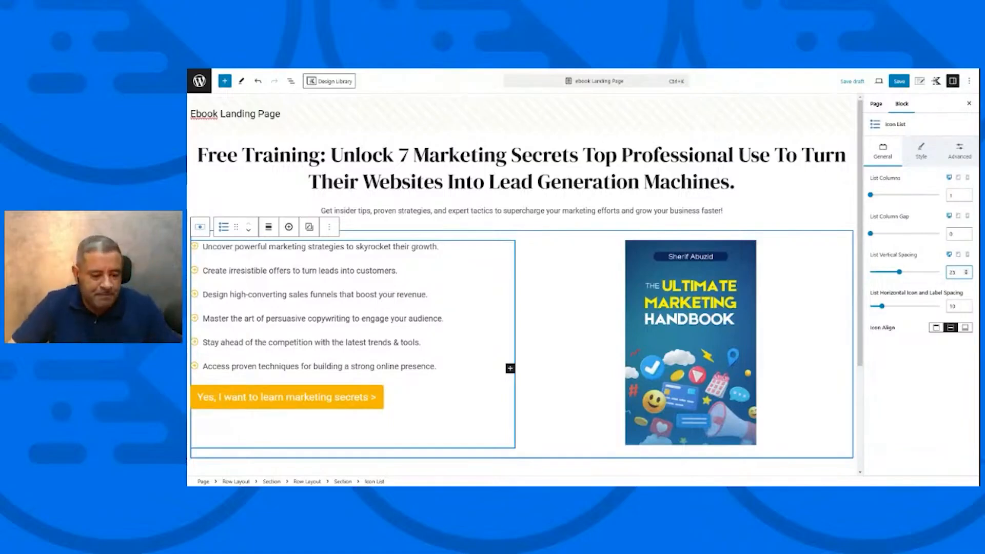
Vertically align the columns of the inner row holding the benefits list and book cover to the middle.
left_click(307, 481)
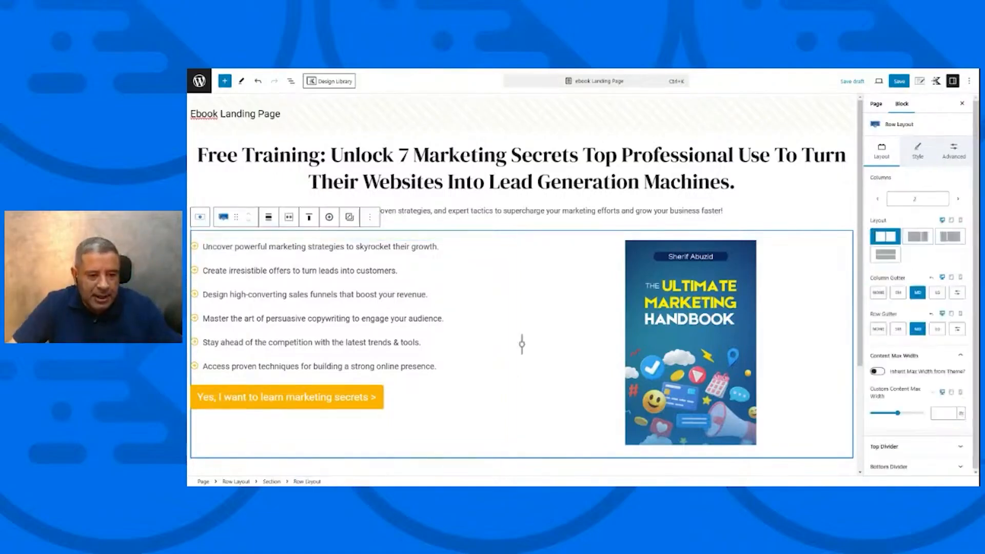
left_click(308, 217)
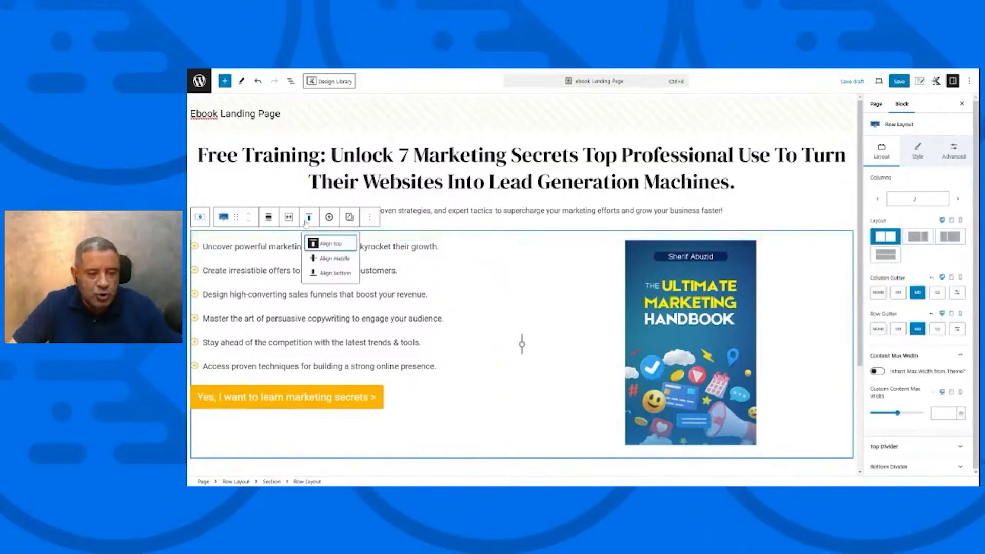
left_click(331, 259)
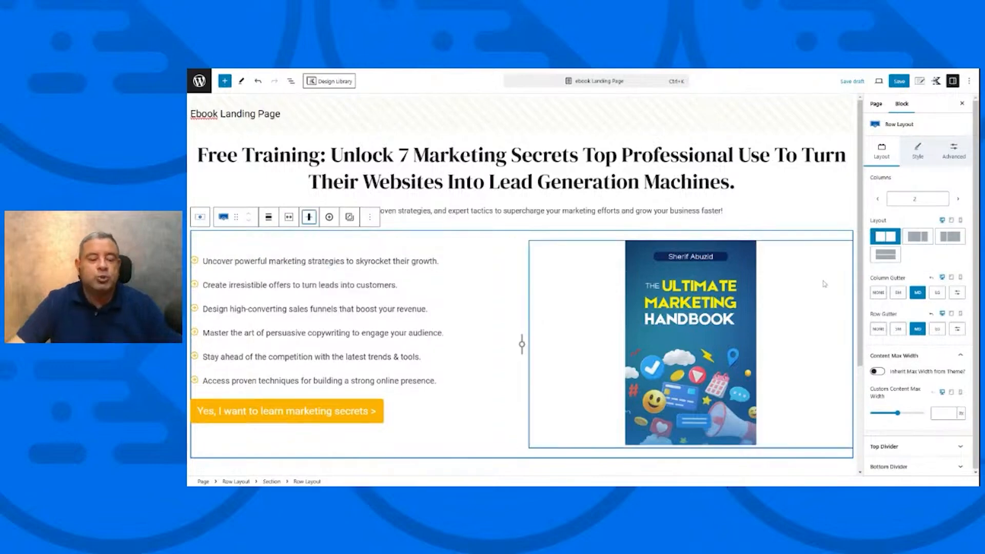
Select the outer row layout around the whole landing section and set its background color to the palette's near-black.
left_click(522, 169)
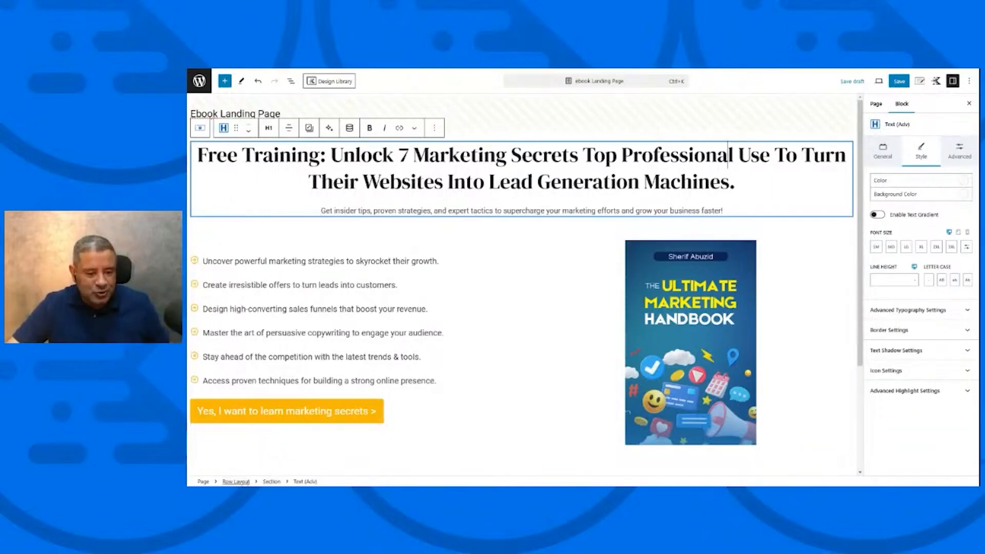
left_click(237, 482)
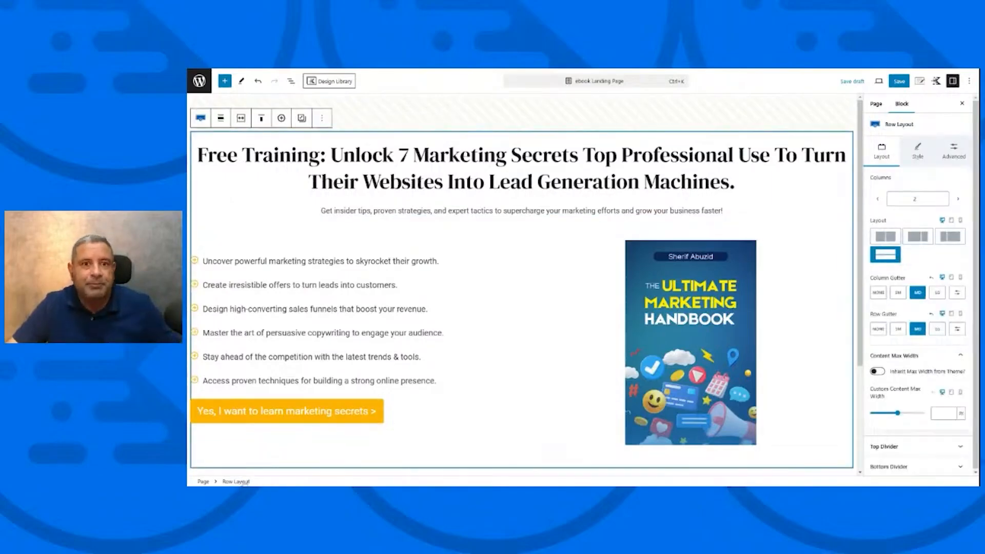
left_click(918, 153)
left_click(963, 237)
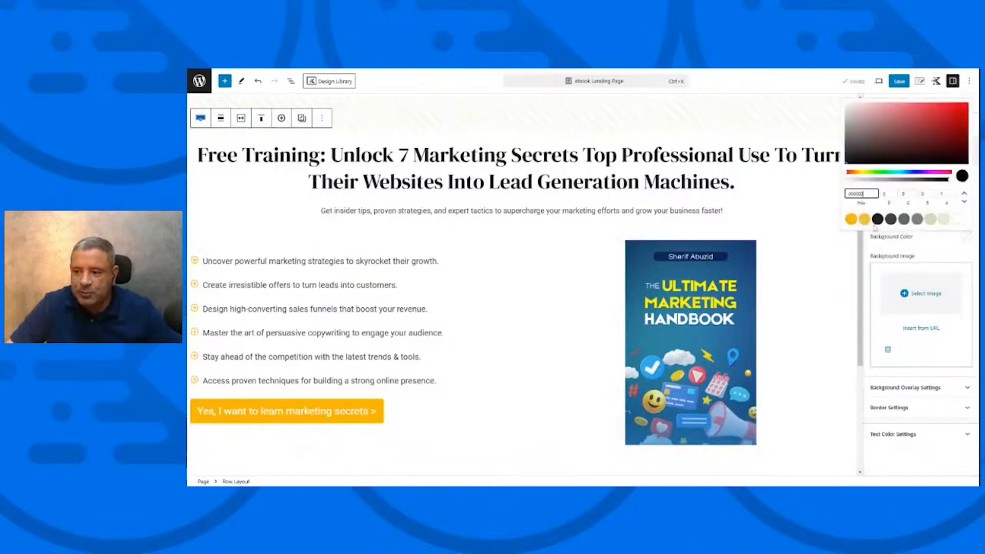
left_click(877, 219)
left_click(895, 431)
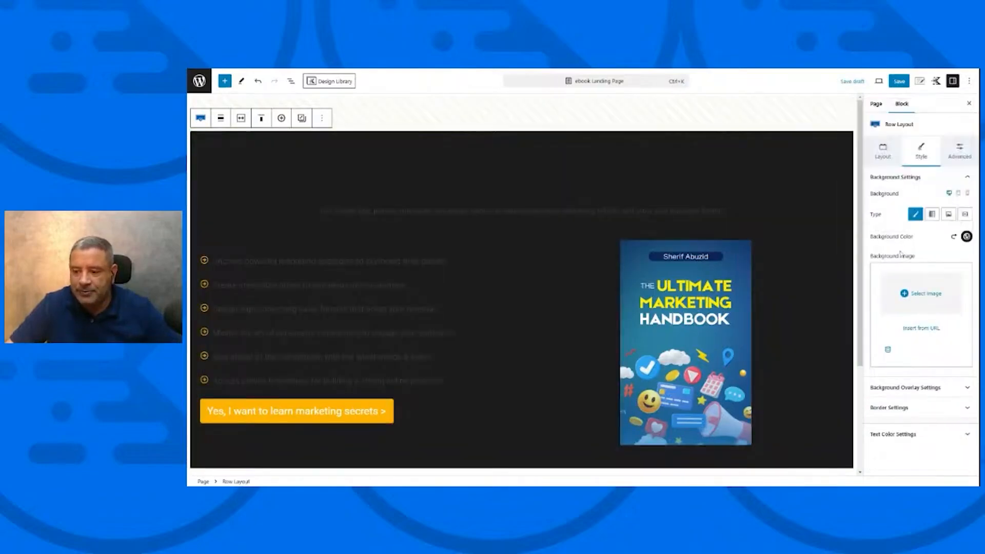
Set the outer row layout's text color to white, FFFFFF.
left_click(897, 427)
left_click(957, 445)
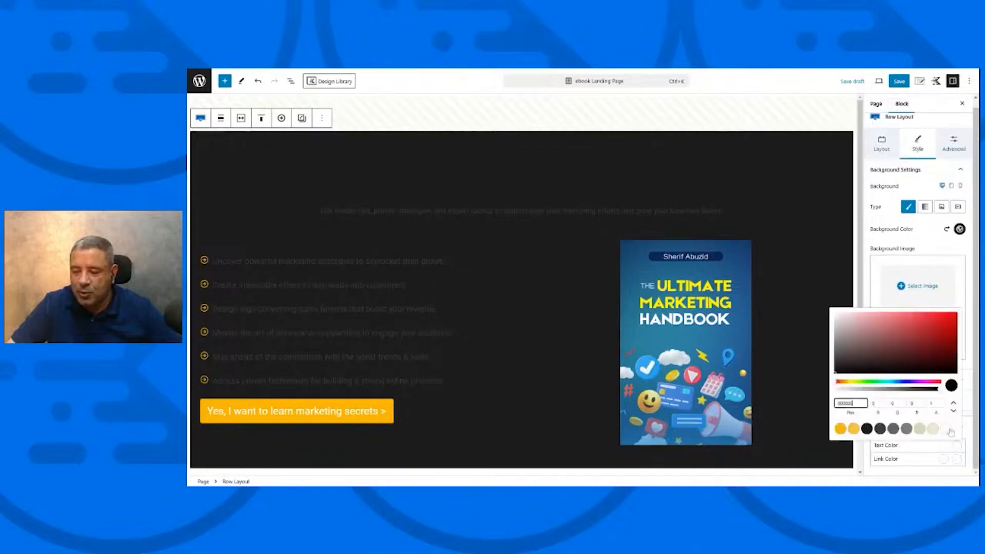
left_click(946, 429)
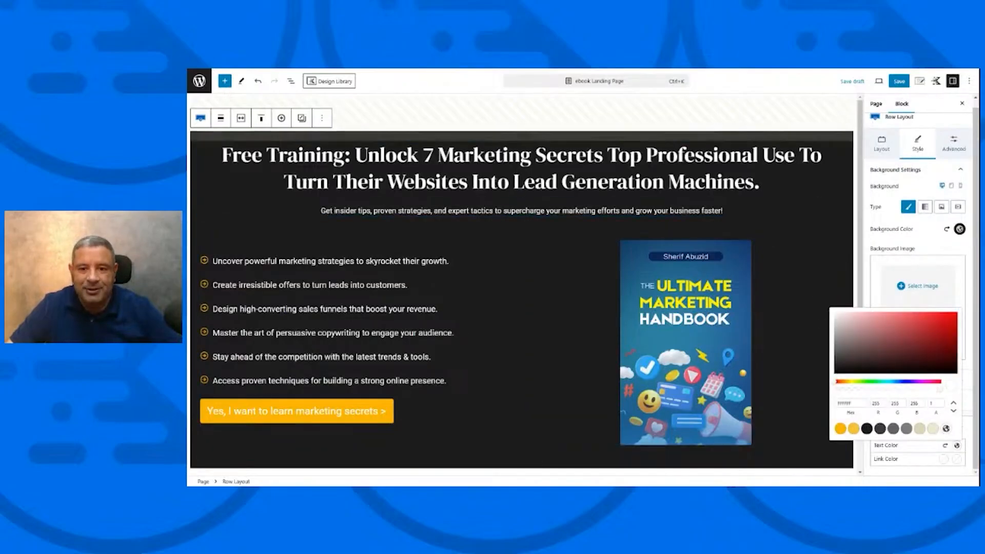
left_click(605, 136)
Open the call-to-action modal's content and set its sign-up text above the form to the near-black color 1C1C1C.
scroll(556, 303, "down", 3)
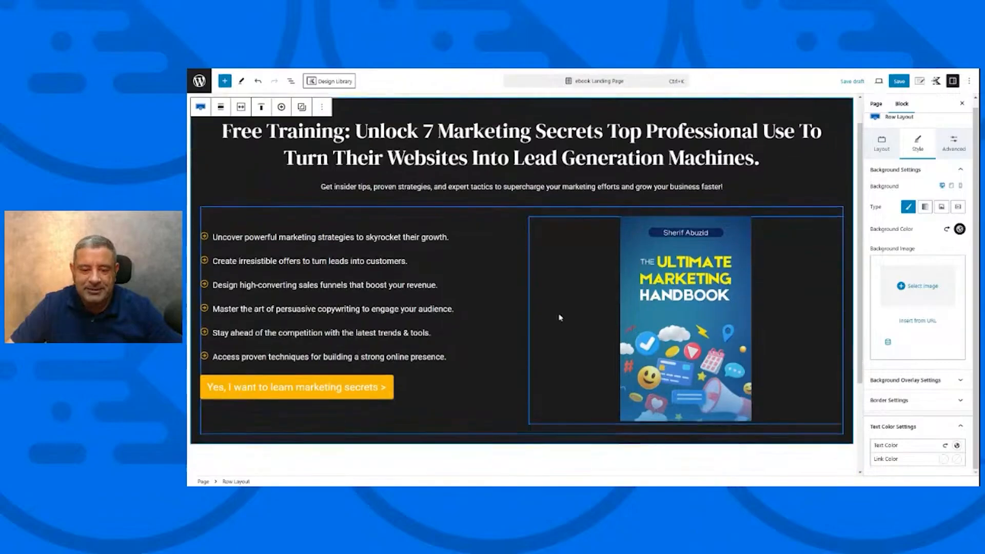
left_click_drag(522, 317, 522, 328)
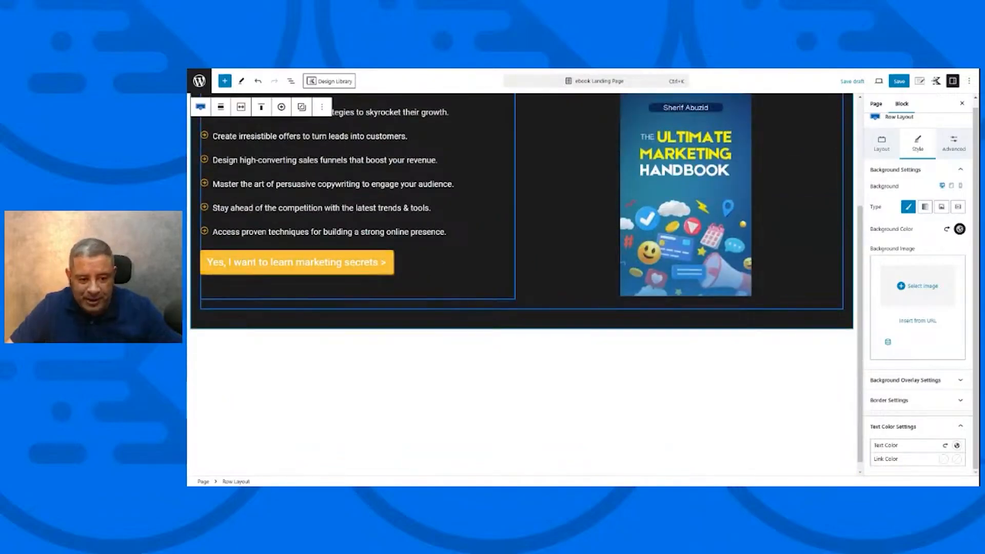
left_click(241, 262)
left_click(242, 282)
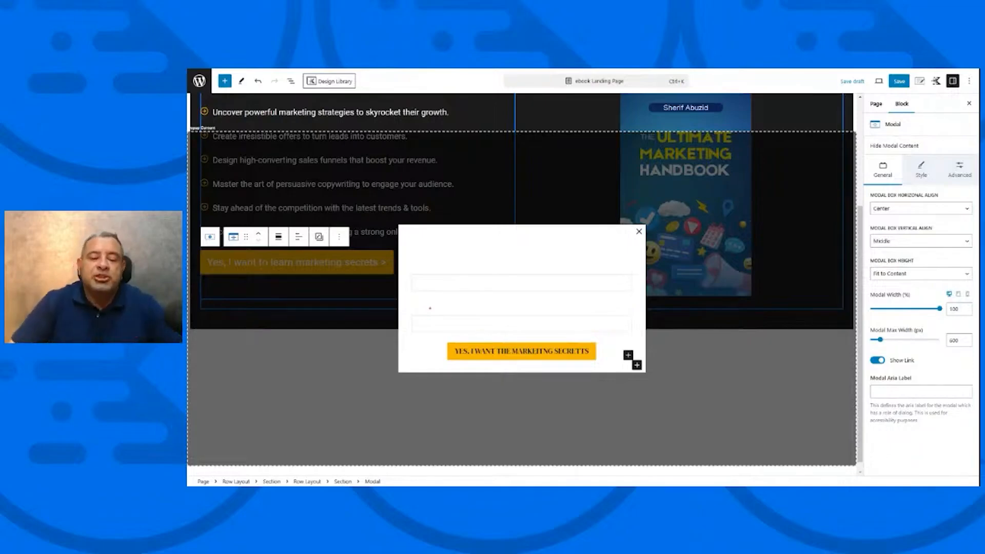
left_click(460, 271)
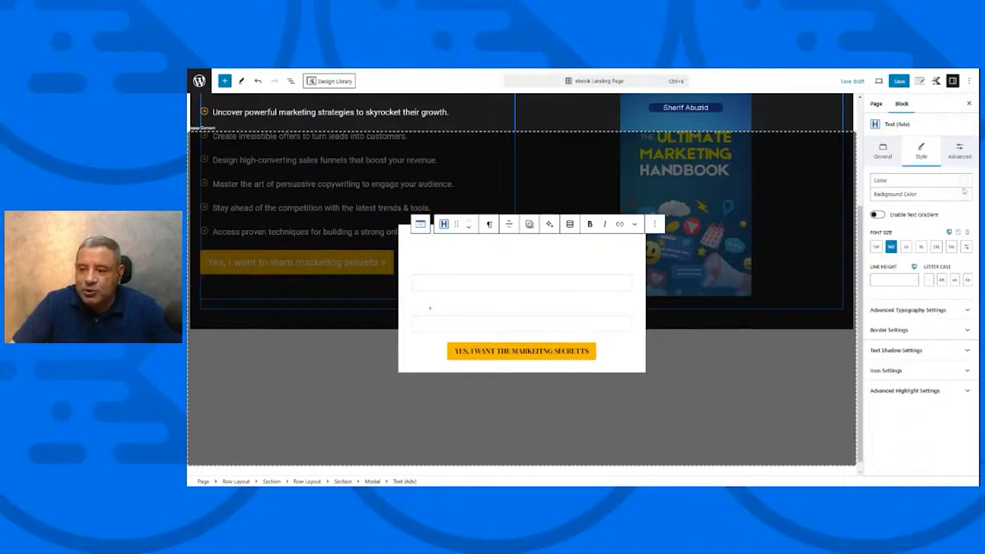
left_click(964, 181)
left_click(874, 306)
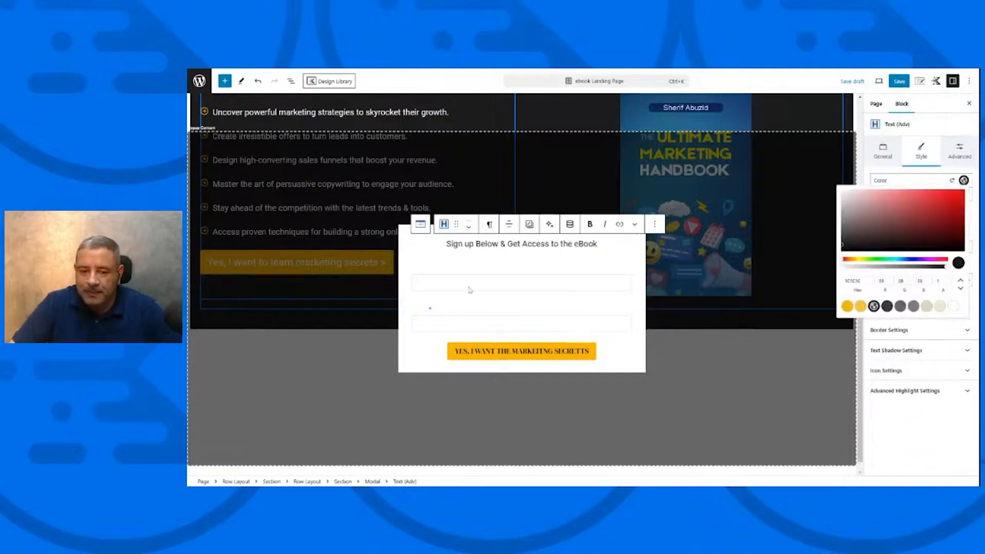
Select the modal's opt-in form and set its label color to the near-black 1C1C1C.
left_click(464, 271)
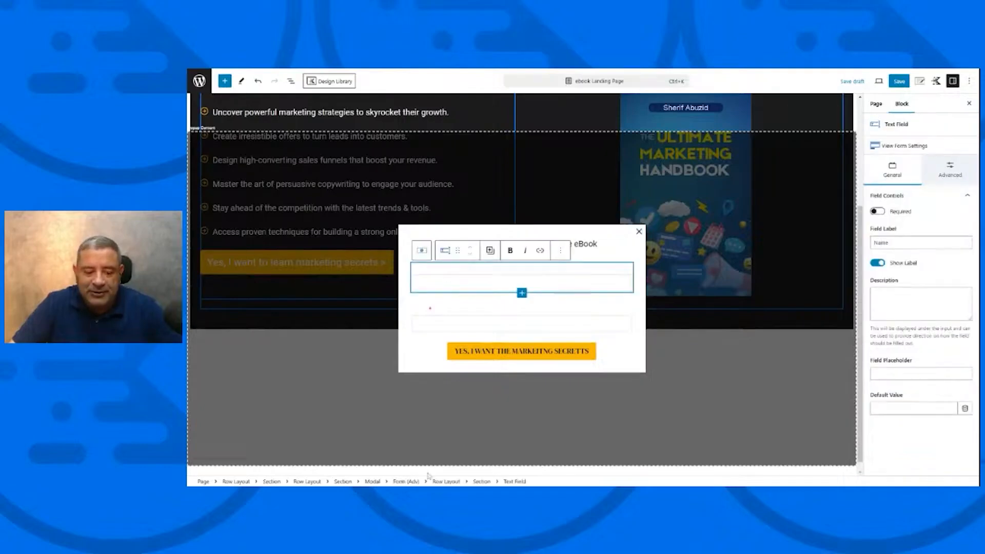
left_click(406, 481)
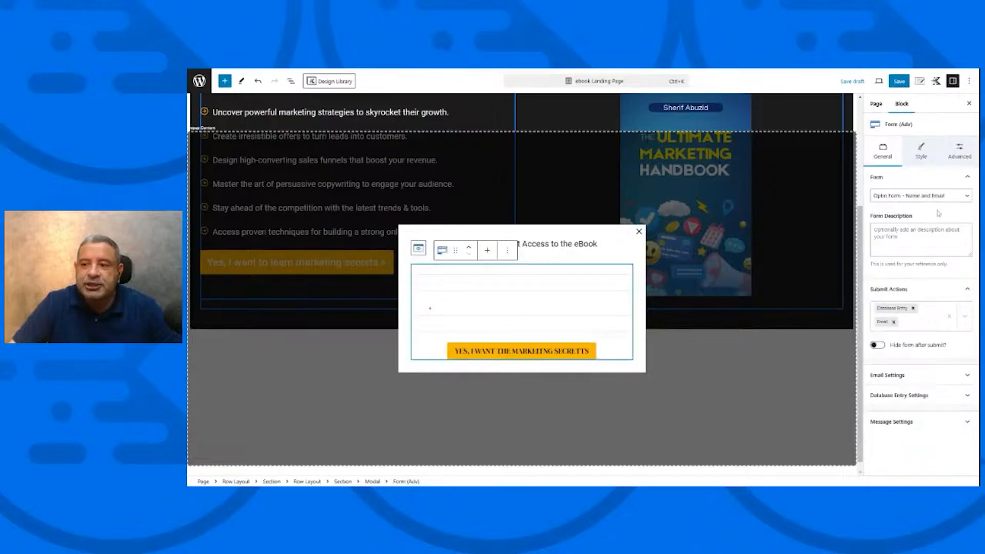
left_click(928, 150)
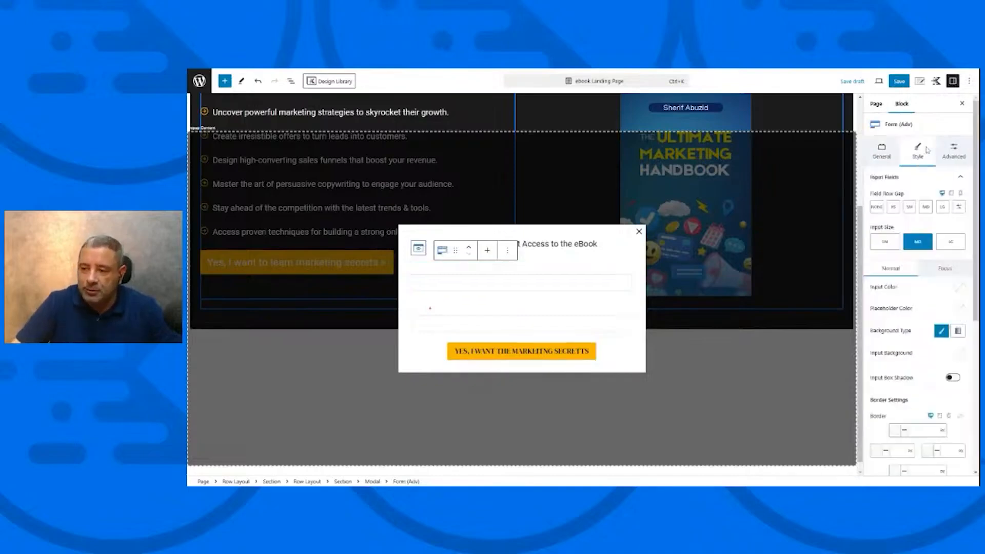
left_click(946, 177)
left_click(947, 197)
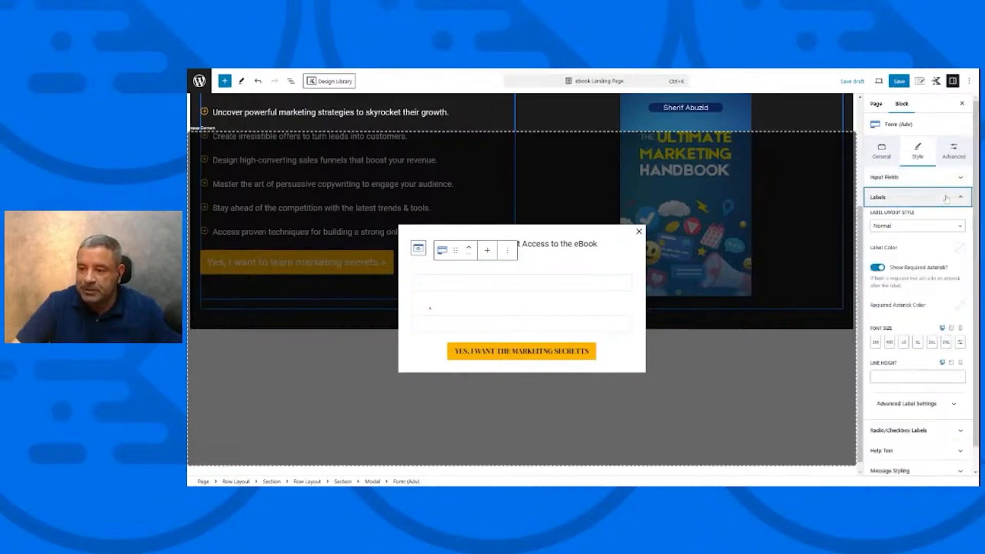
left_click(960, 251)
left_click(870, 230)
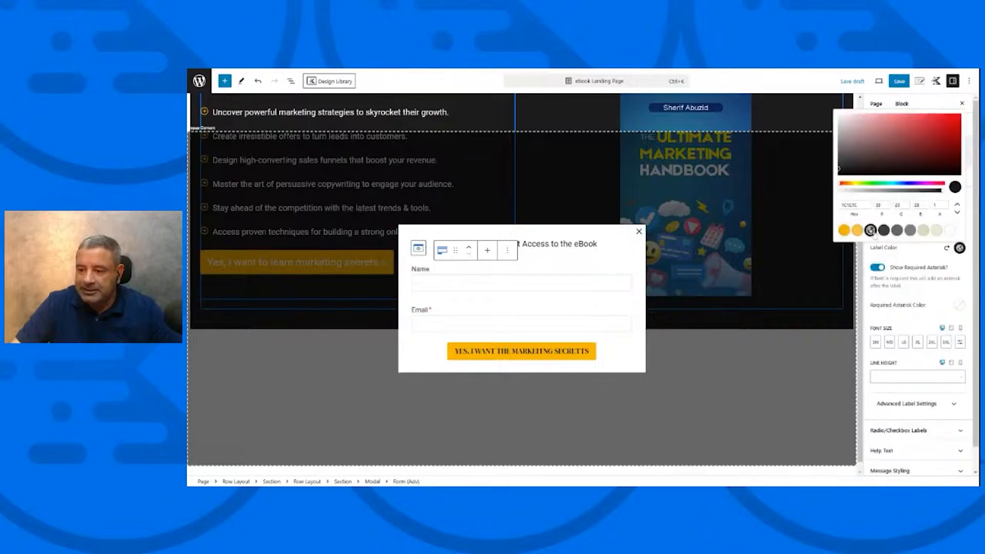
left_click(933, 265)
left_click(938, 197)
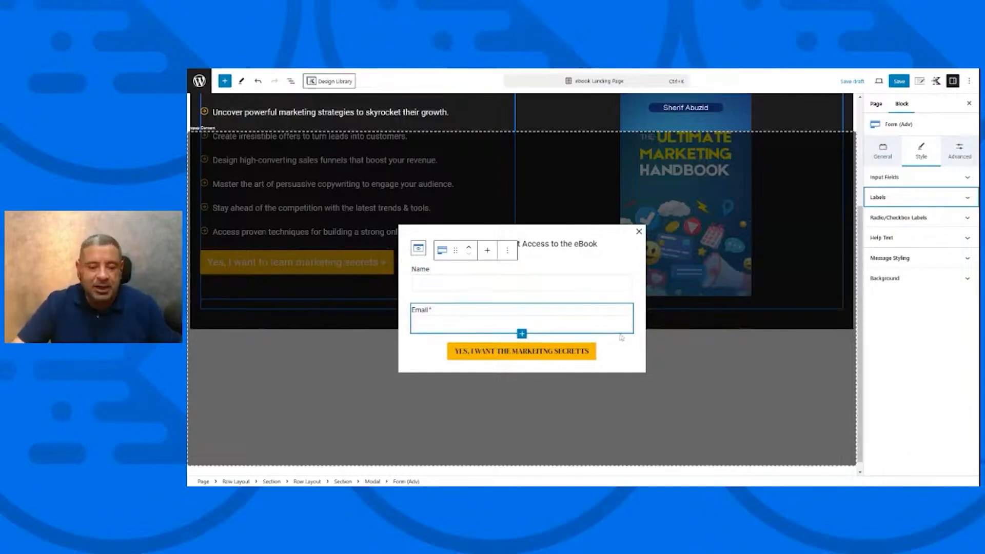
Remove the Database Entry and Email submit actions from the modal's opt-in form.
left_click(883, 151)
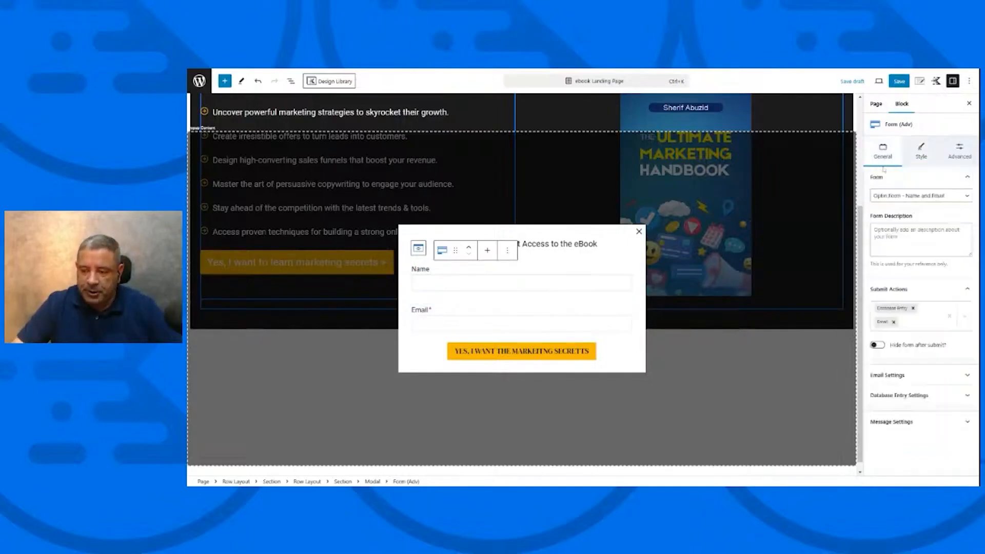
left_click(911, 289)
left_click(910, 288)
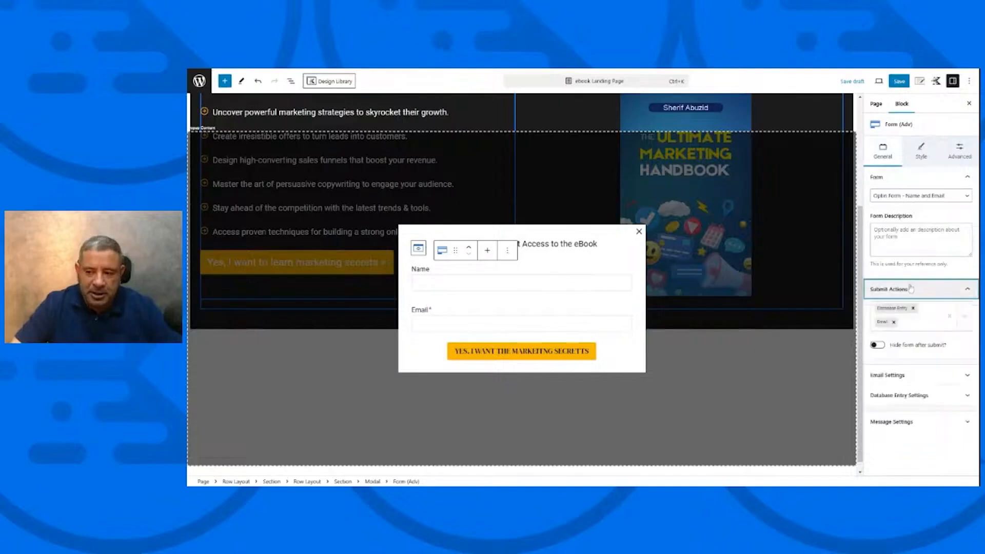
left_click(913, 308)
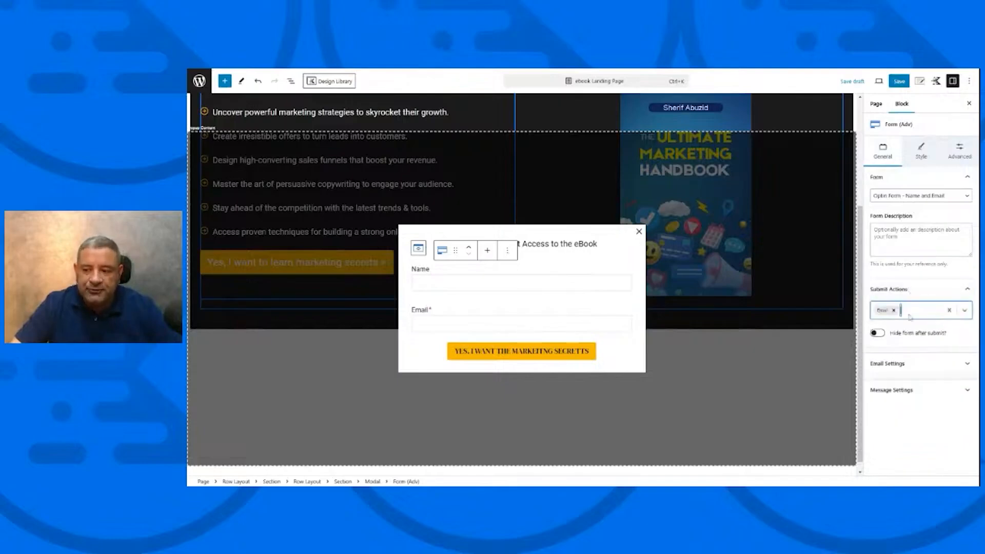
left_click(894, 310)
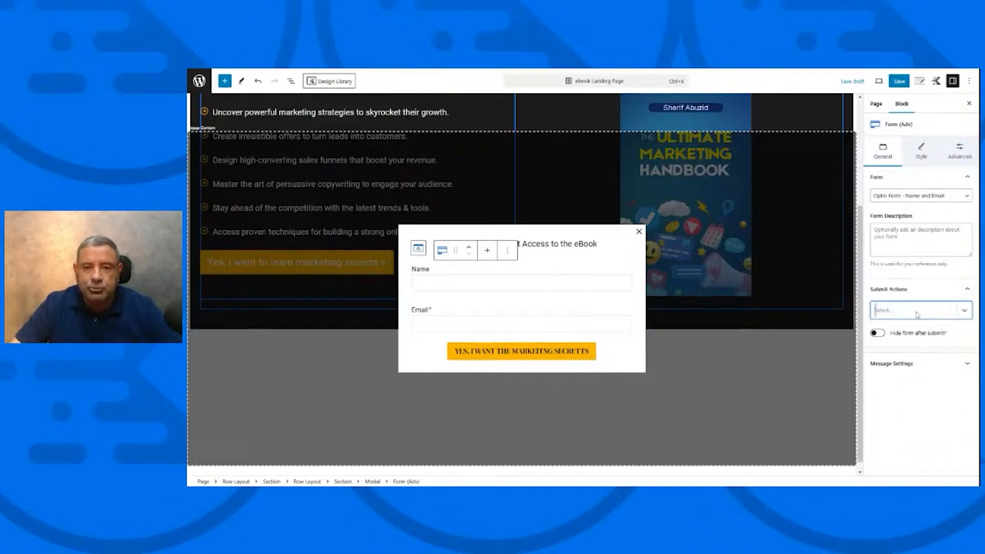
Add FluentCRM as the opt-in form's submit action and look at its settings section.
left_click(964, 311)
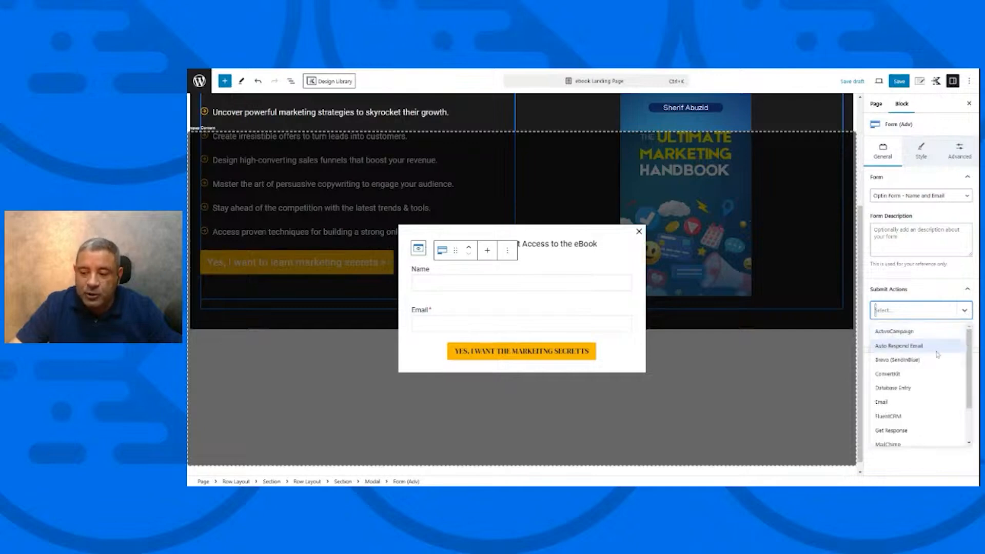
scroll(937, 354, "down", 2)
scroll(937, 354, "up", 2)
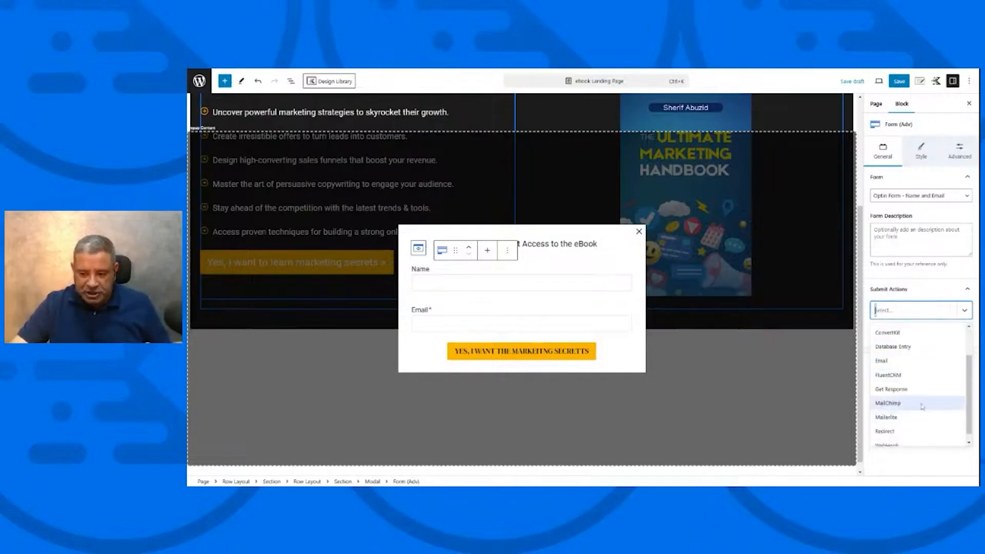
scroll(923, 408, "down", 1)
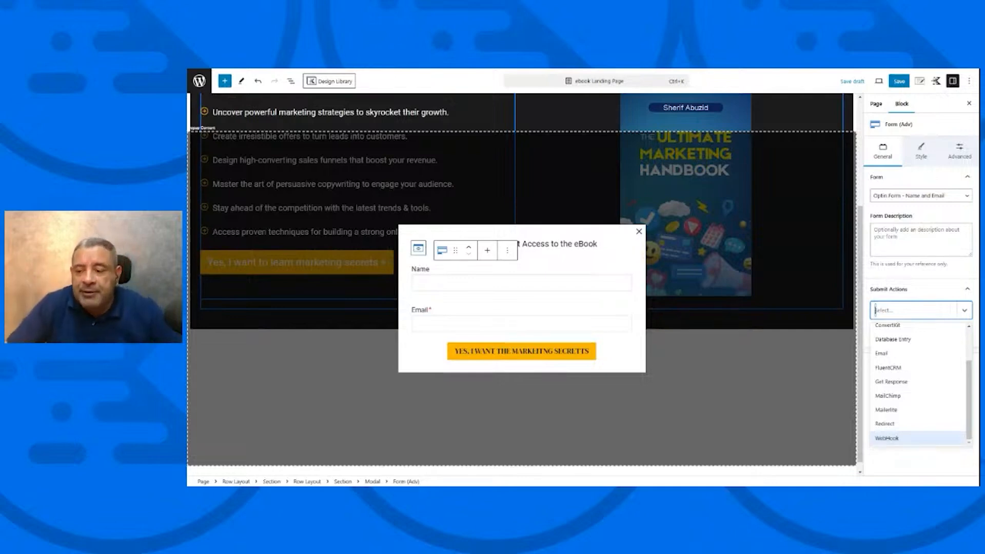
left_click(912, 369)
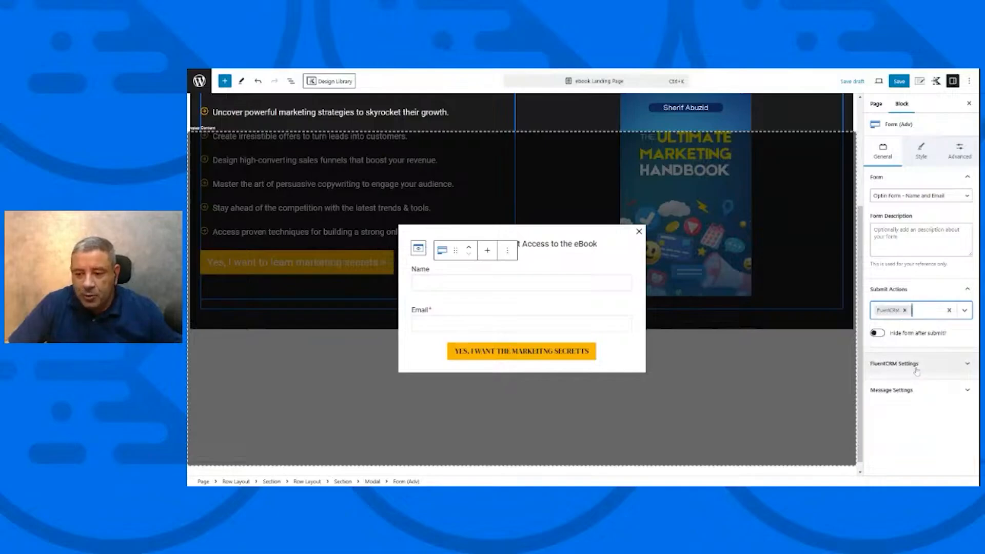
left_click(916, 367)
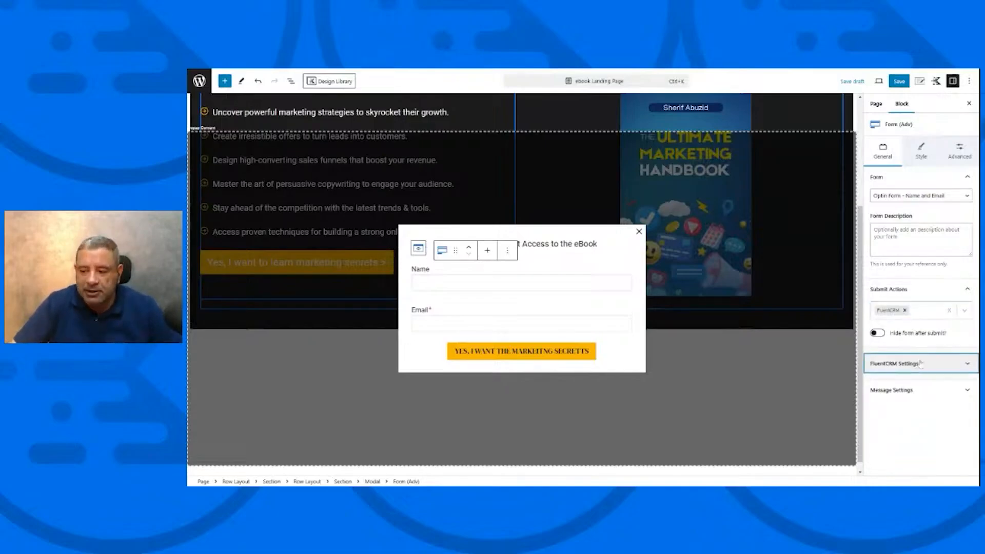
Add MailerLite as another submit action of the opt-in form and look at its API key settings.
left_click(935, 310)
scroll(920, 410, "down", 2)
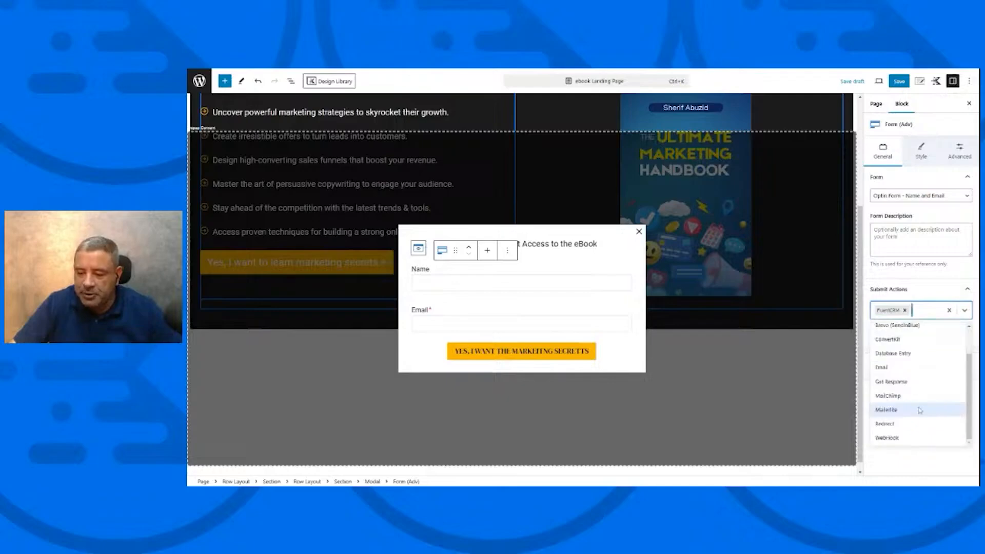
left_click(919, 409)
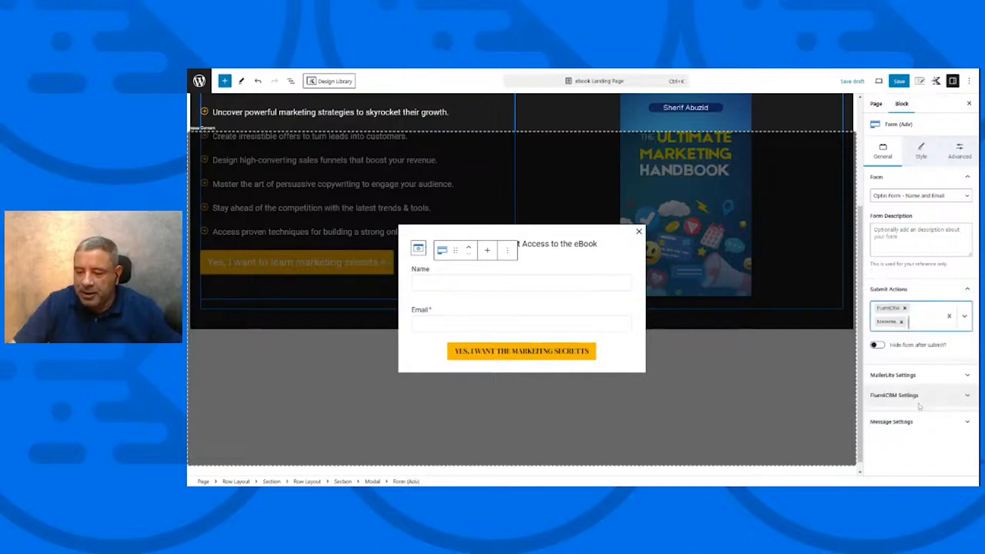
left_click(922, 378)
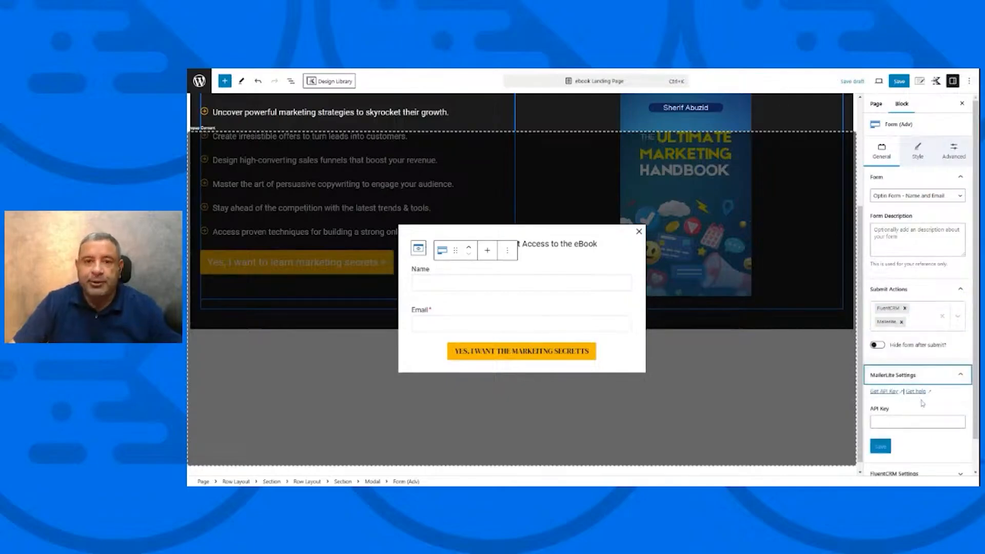
left_click(939, 376)
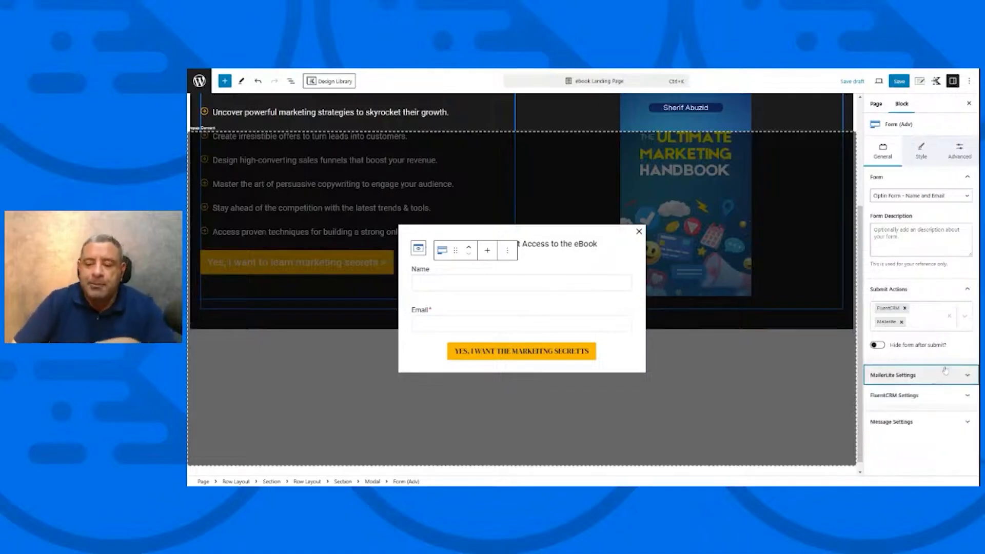
Clear all submit actions from the opt-in form, publish the page together with the form changes, and close the modal content.
left_click(949, 317)
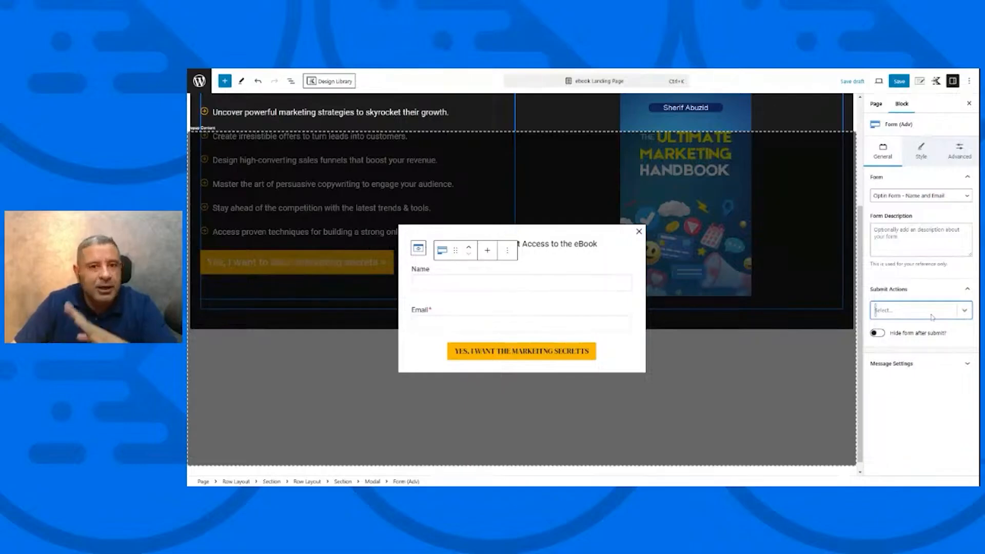
left_click(900, 82)
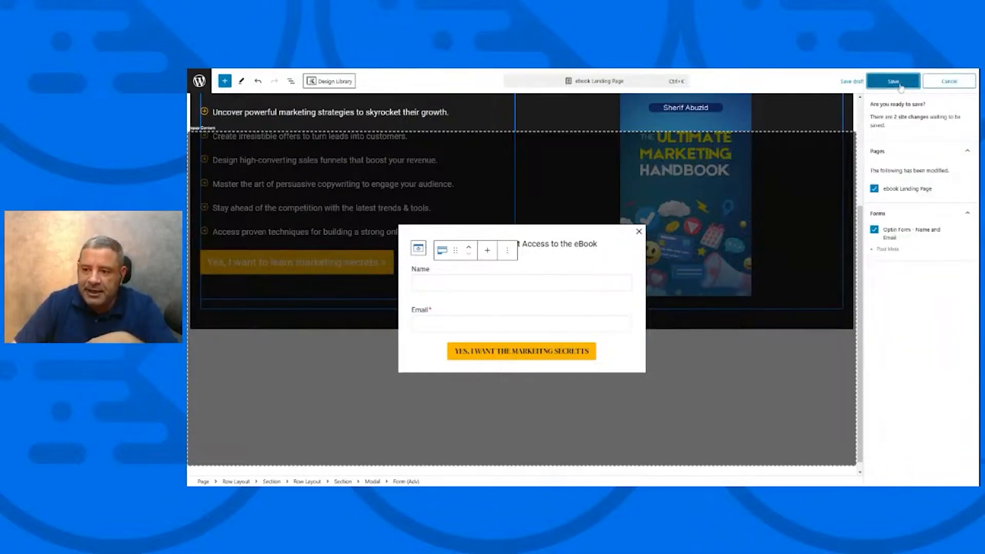
left_click(900, 84)
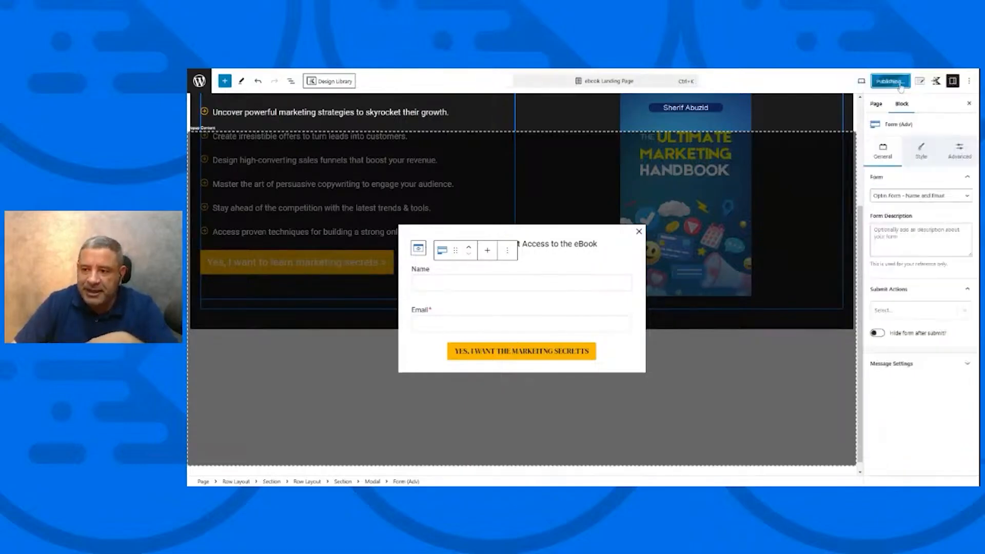
left_click(768, 223)
Disable the header and page title in the landing page's theme settings and save the page.
scroll(777, 216, "up", 3)
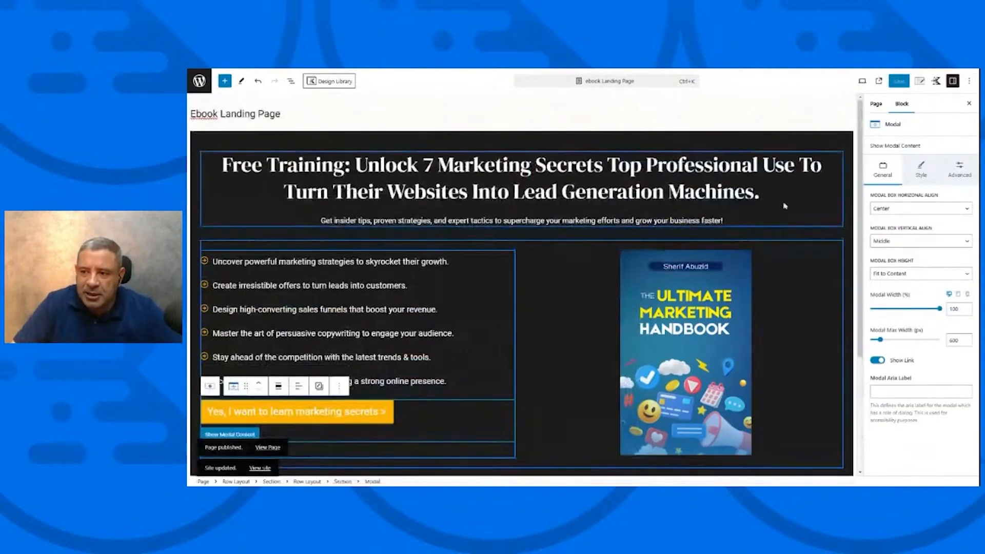
left_click(919, 81)
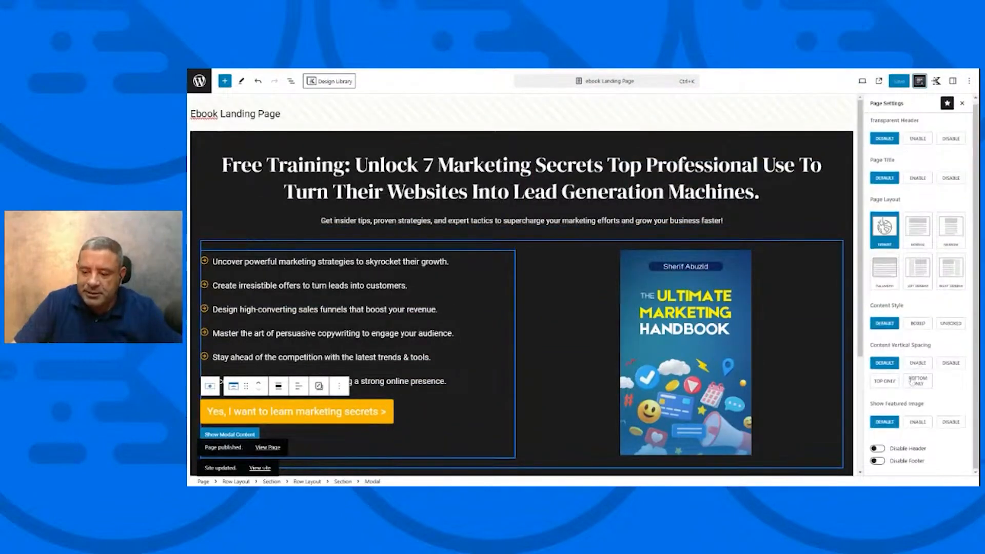
left_click(878, 448)
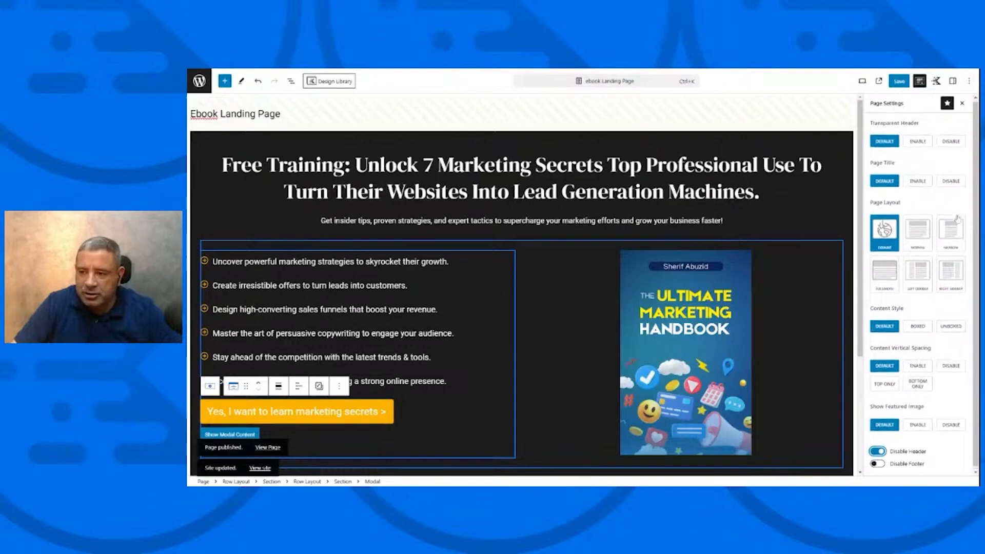
left_click(951, 183)
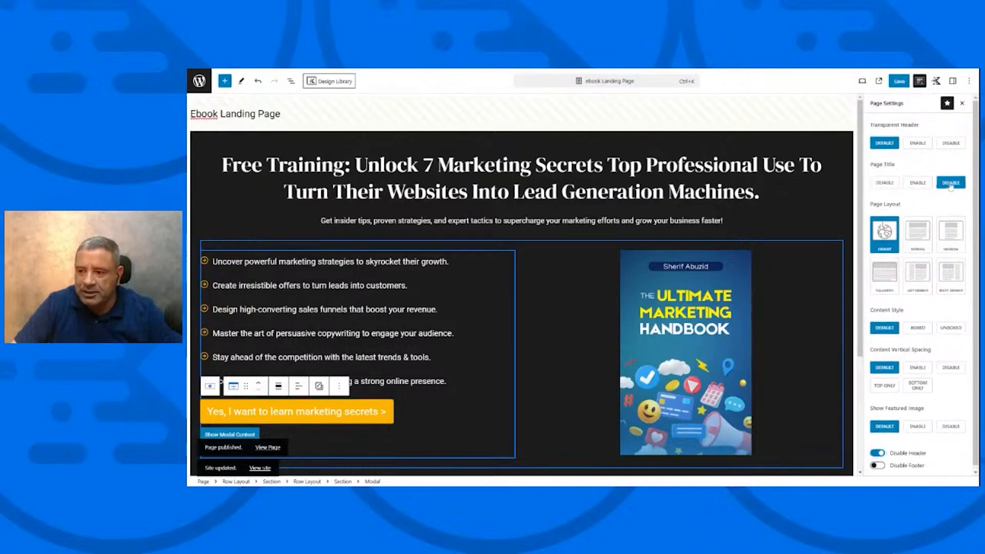
left_click(899, 81)
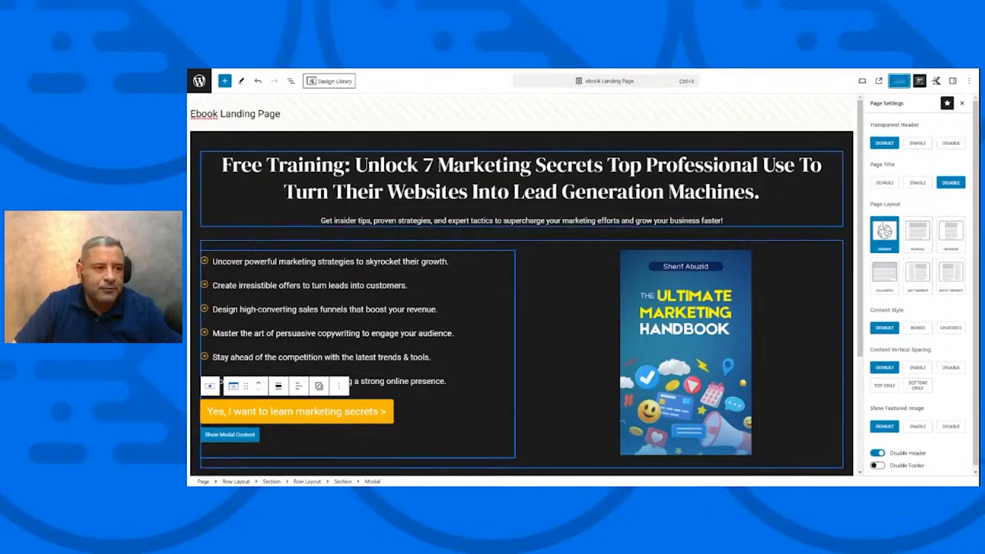
Return to the pages list and view the published ebook Landing Page from its headline down to the footer.
left_click(200, 86)
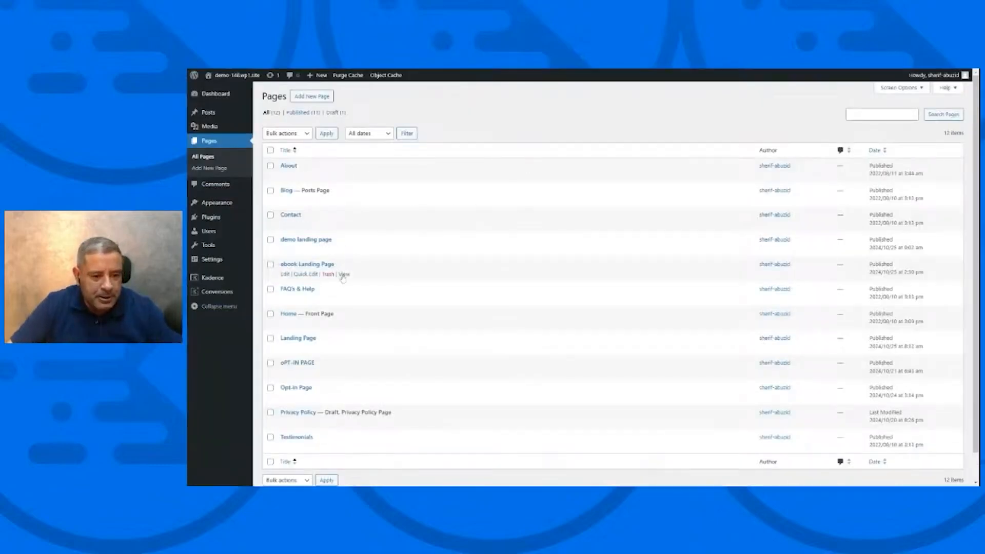
left_click(343, 275)
scroll(607, 211, "down", 1)
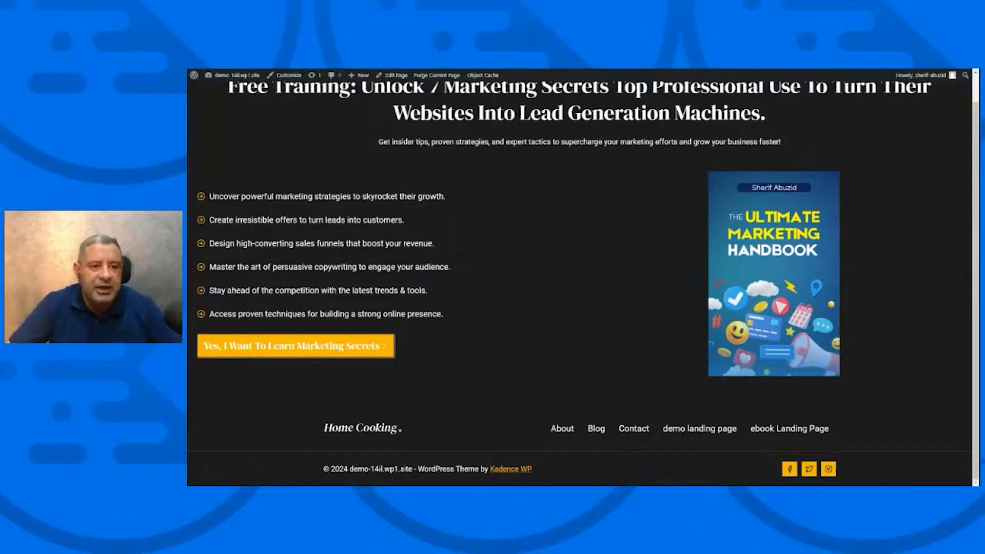
scroll(328, 130, "up", 1)
Go back through the dashboard to the pages list and reopen the ebook Landing Page for editing.
mouse_move(236, 75)
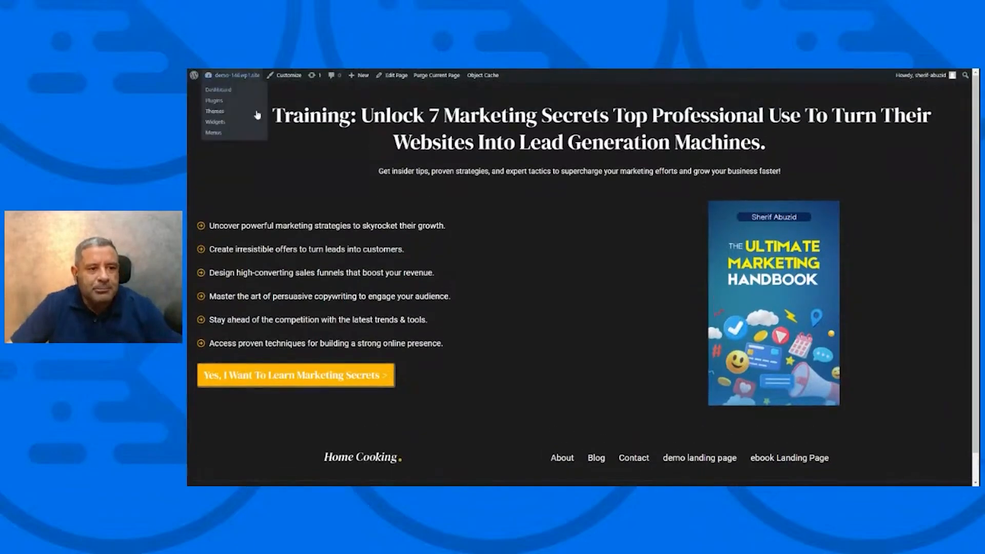
left_click(218, 91)
mouse_move(213, 173)
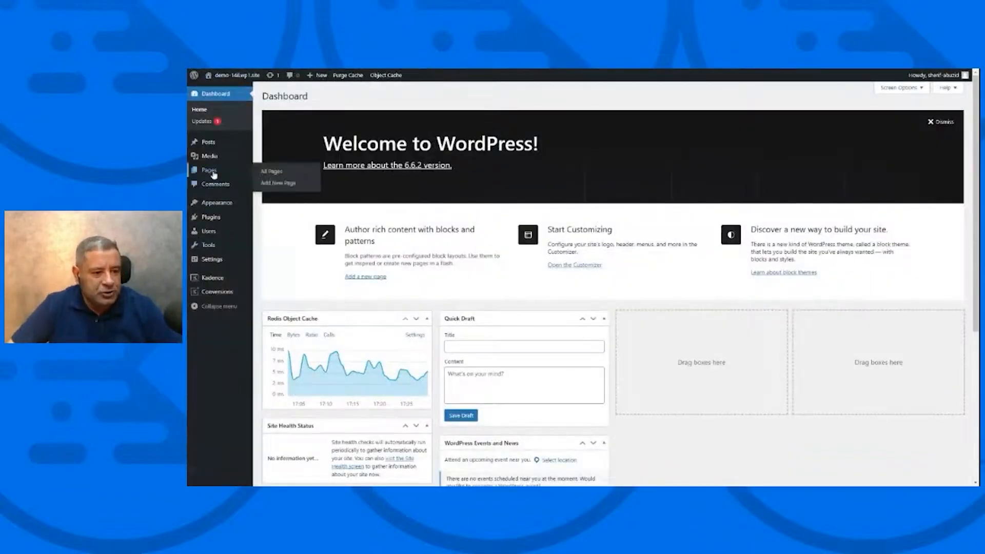
left_click(268, 173)
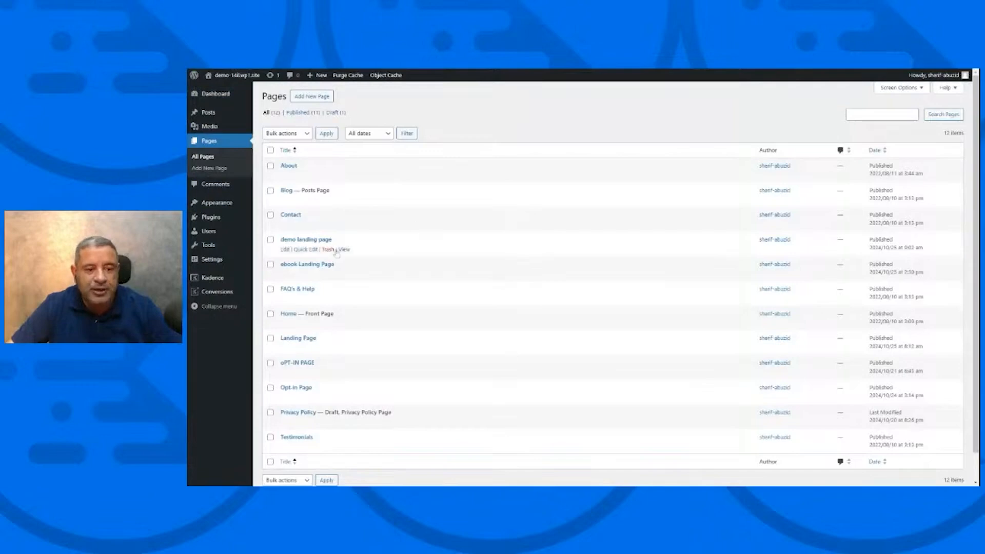
left_click(285, 274)
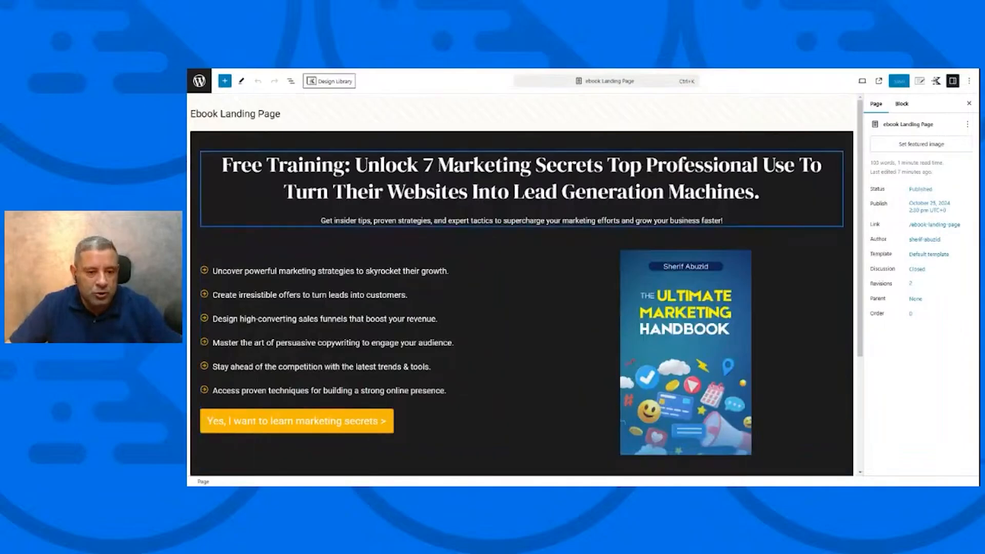
Set the outer dark row layout's custom content max width to 1300 and save the page.
left_click(472, 139)
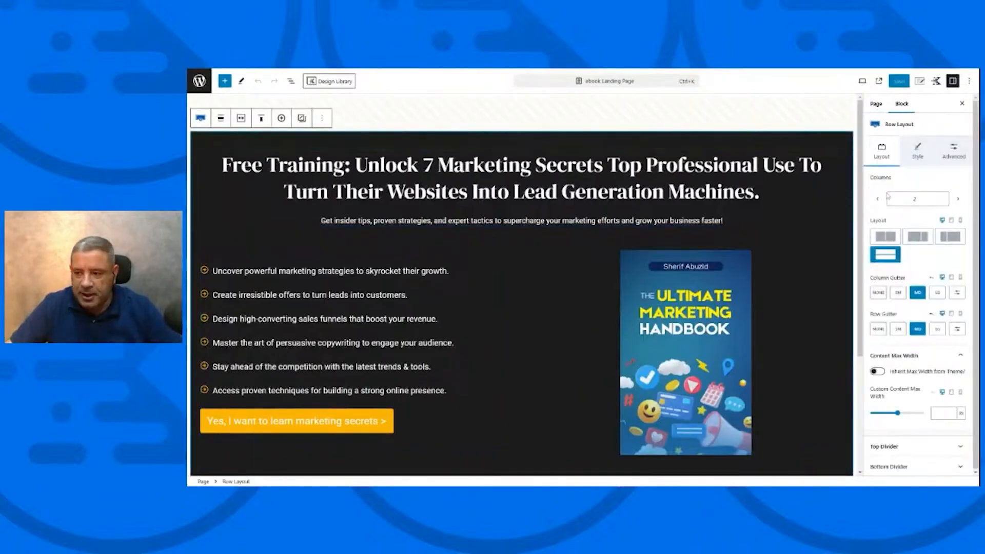
left_click(934, 413)
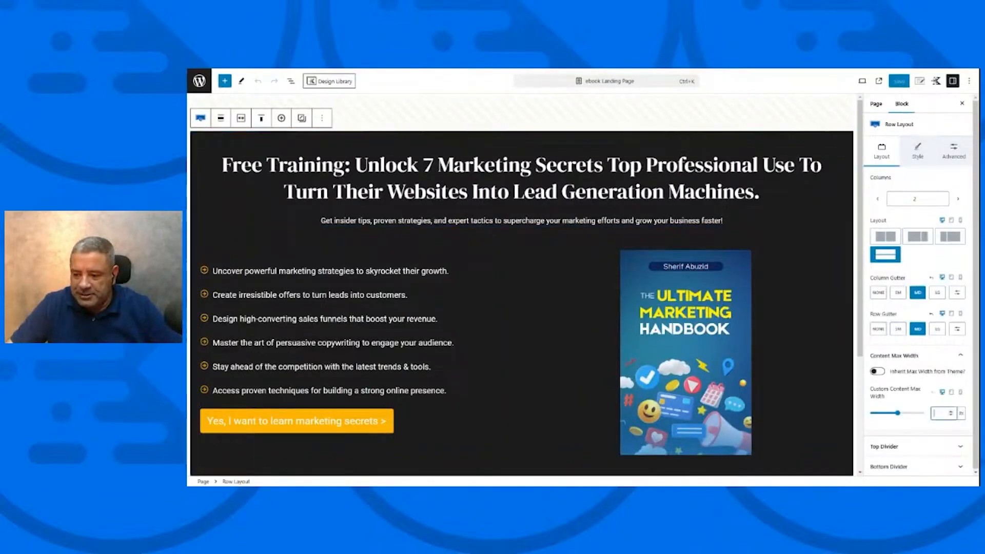
type("1200")
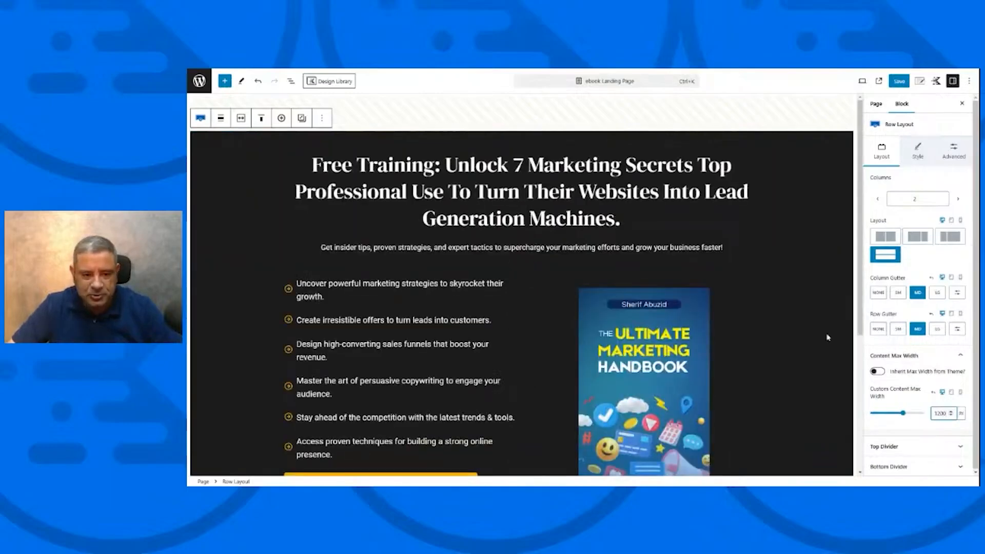
scroll(827, 337, "down", 3)
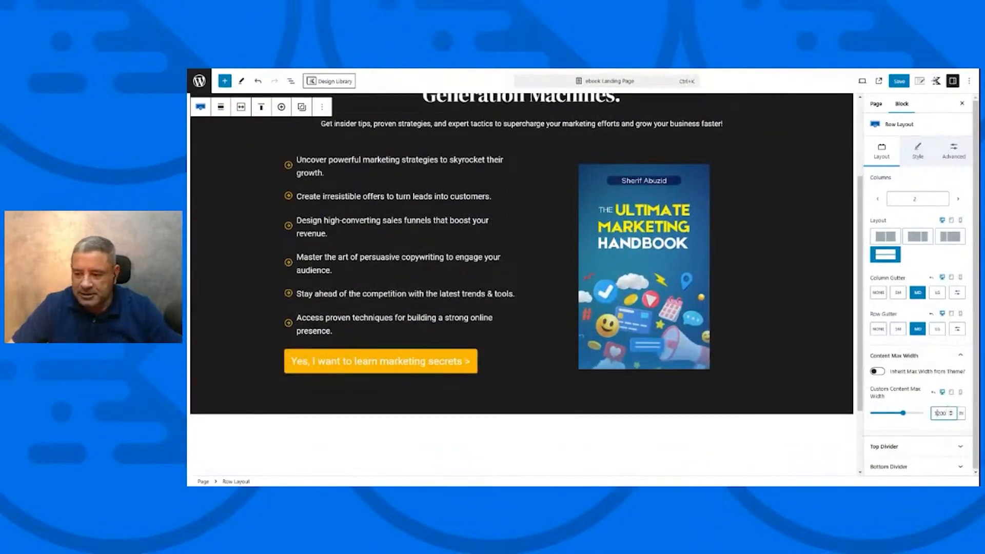
type("3")
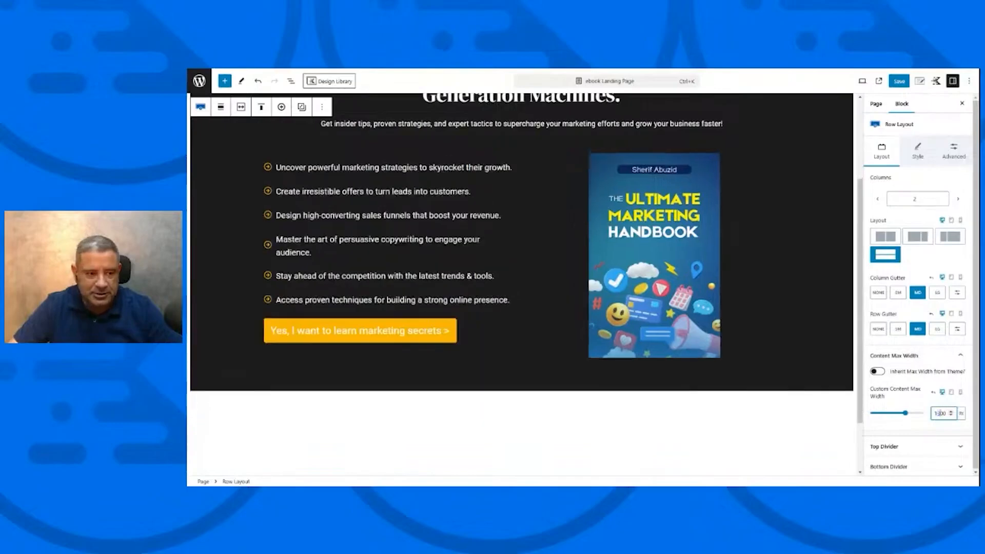
scroll(803, 275, "up", 3)
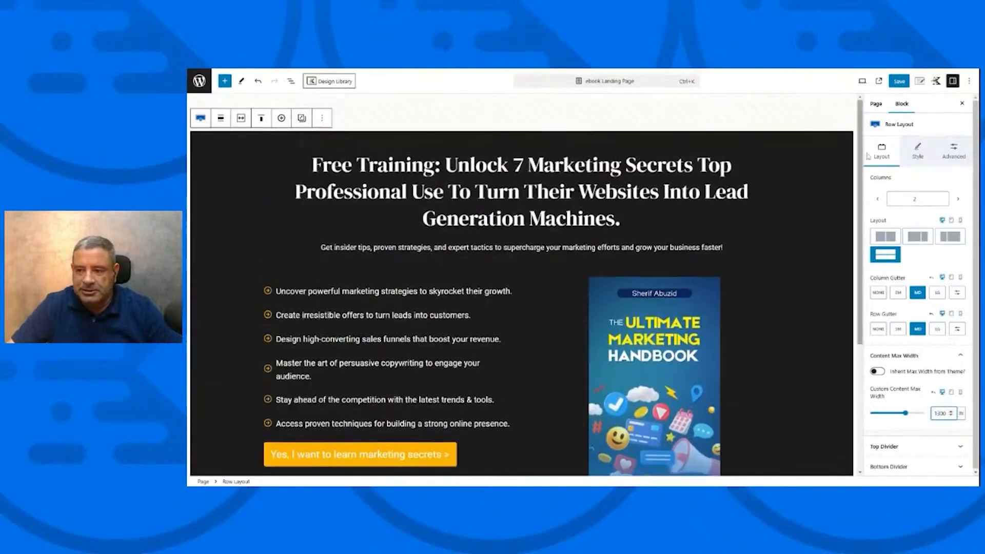
left_click(899, 81)
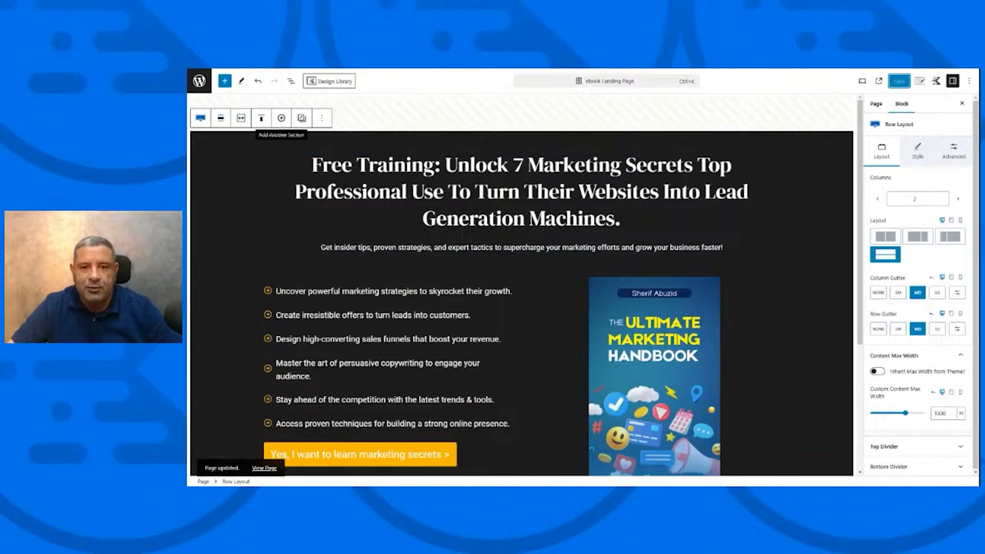
View the published ebook Landing Page and test its call-to-action by opening and closing the opt-in modal.
left_click(199, 82)
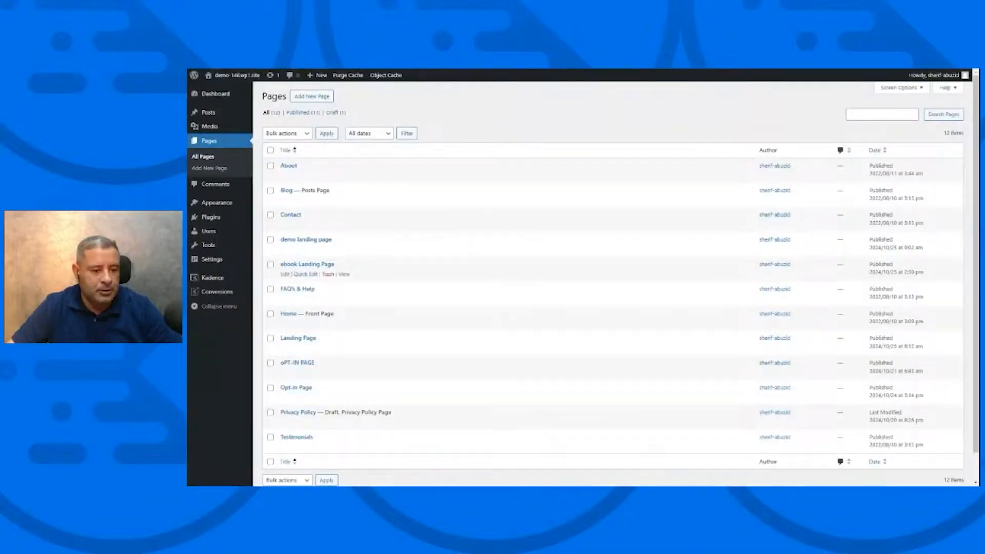
left_click(344, 274)
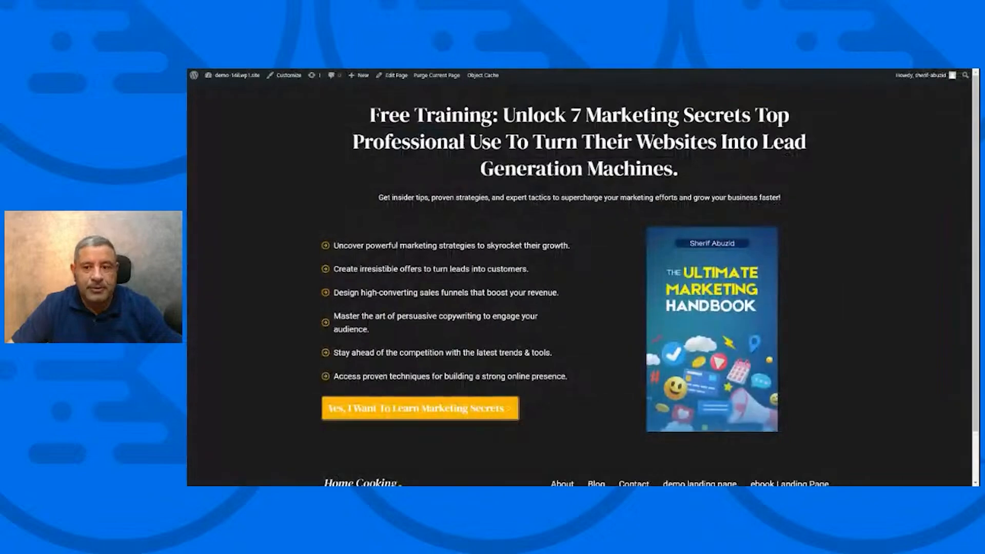
scroll(806, 251, "down", 2)
scroll(806, 251, "up", 2)
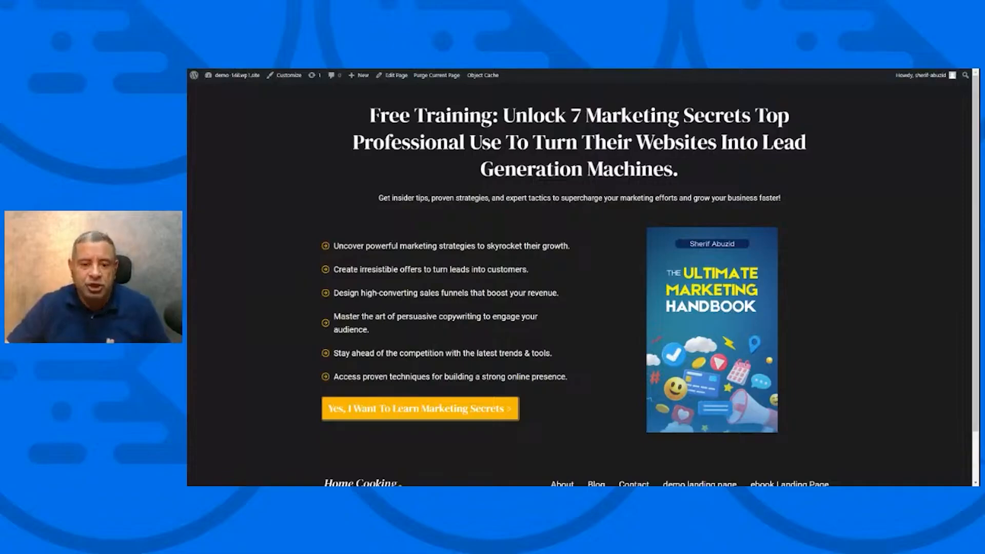
left_click(444, 413)
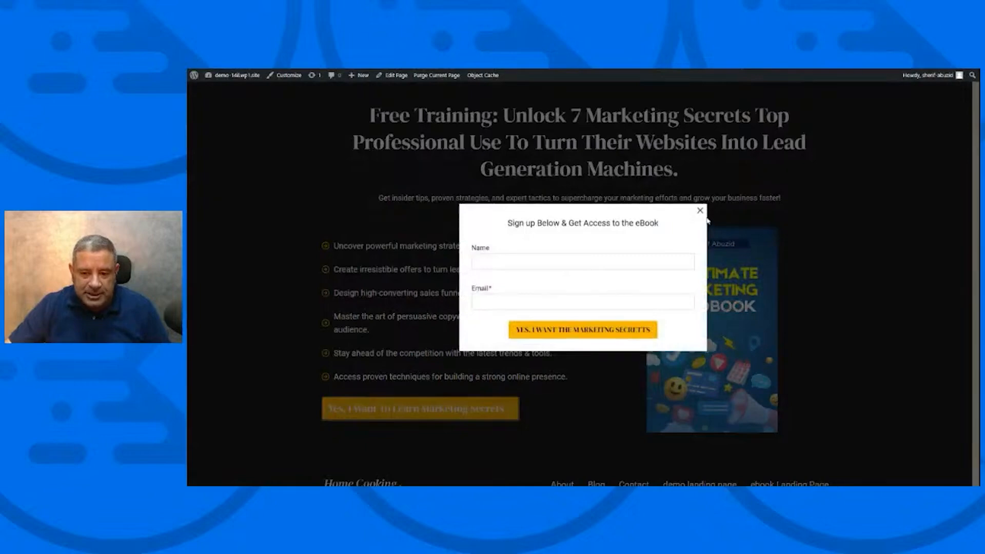
left_click(700, 211)
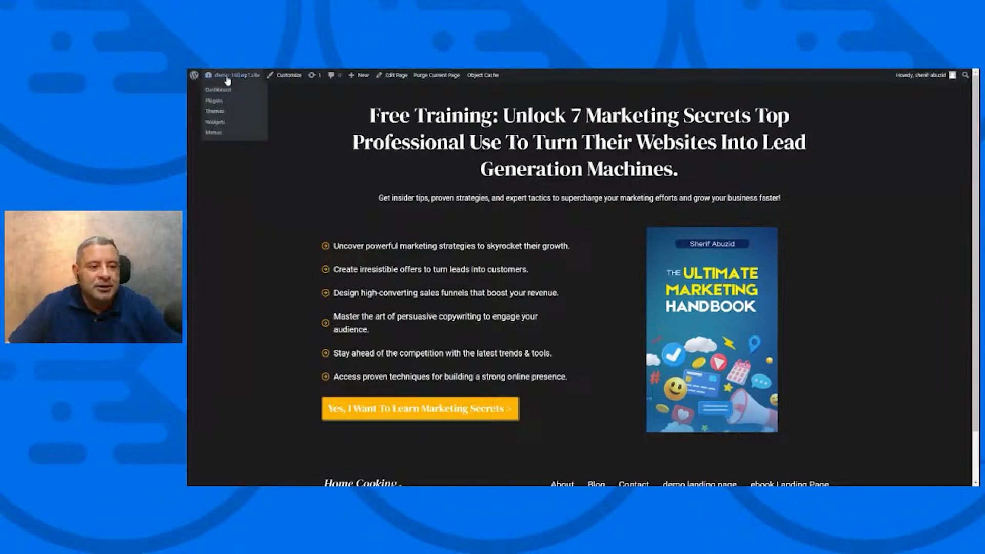
Return to the dashboard and open the installed plugins list to look at the Kadence Conversions plugin.
left_click(226, 90)
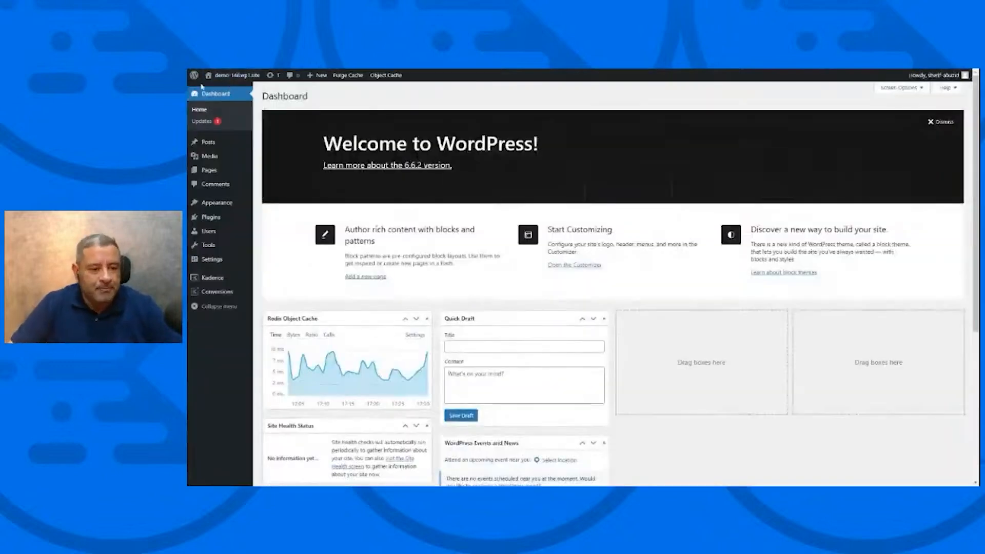
mouse_move(221, 296)
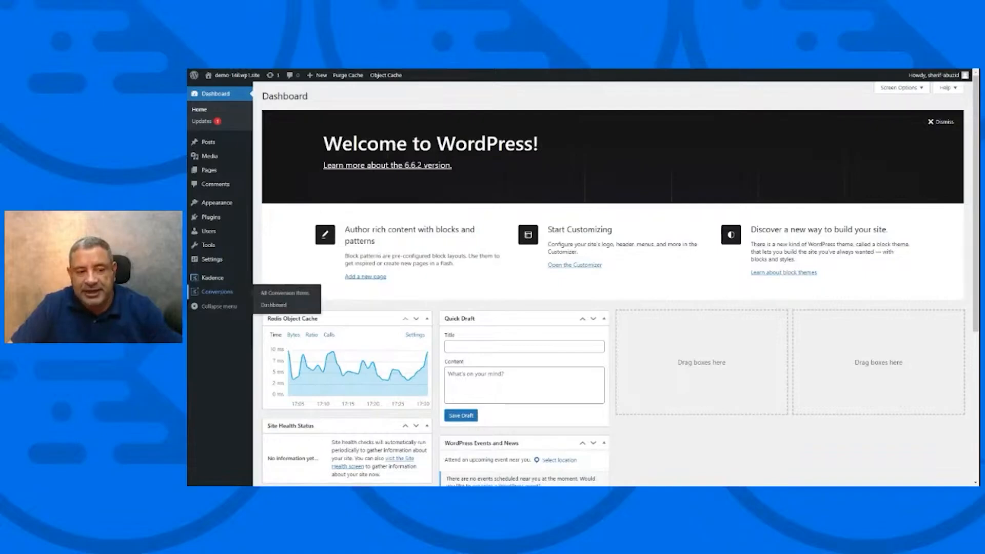
mouse_move(223, 223)
left_click(267, 222)
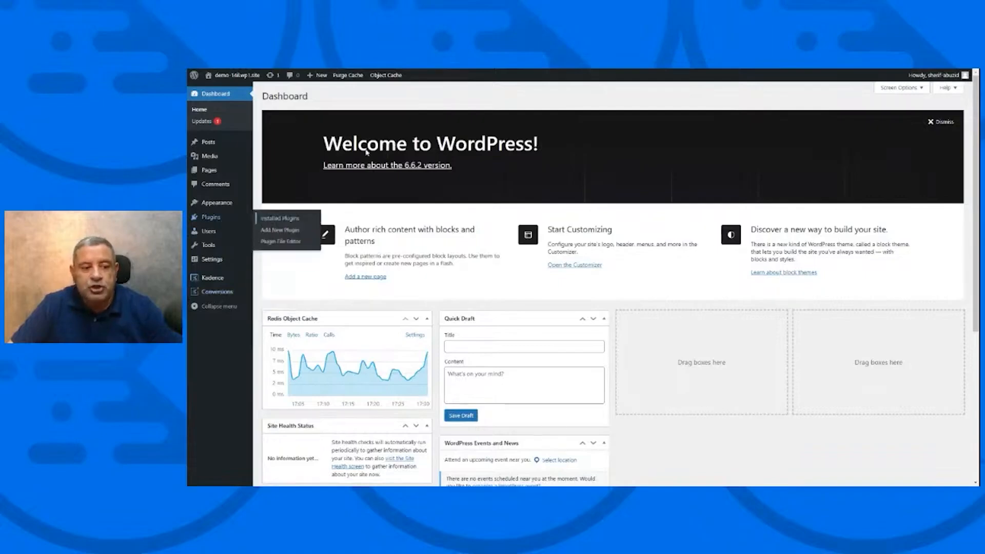
triple_click(371, 226)
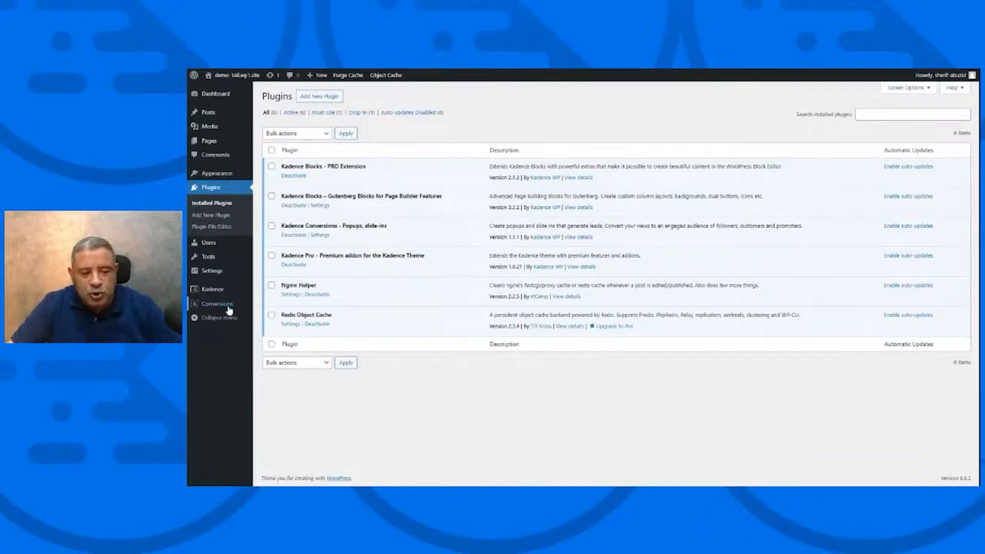
Open the list of all Kadence conversion items.
mouse_move(226, 305)
left_click(273, 305)
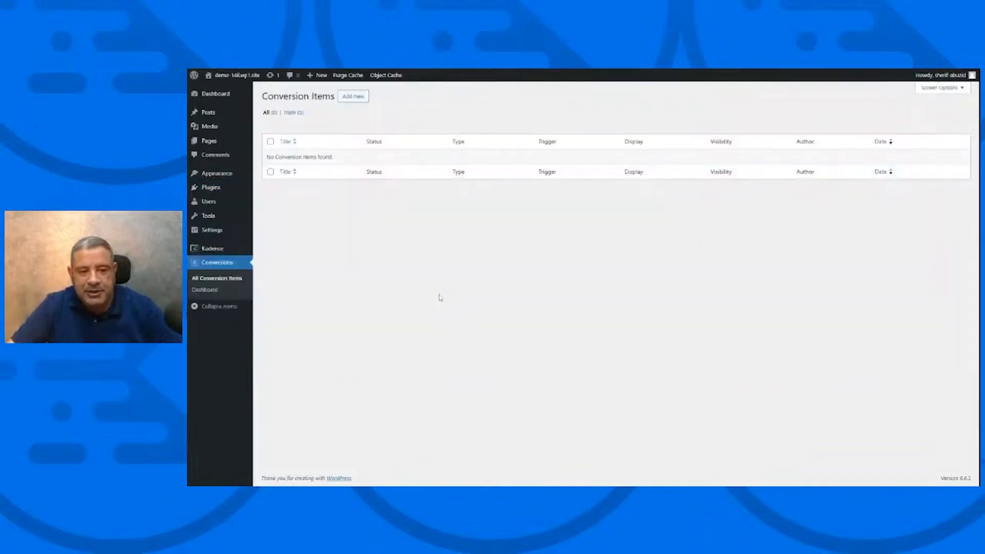
Create a new conversion item of type Popup from the summer sale "Up to 40% off" template.
left_click(357, 102)
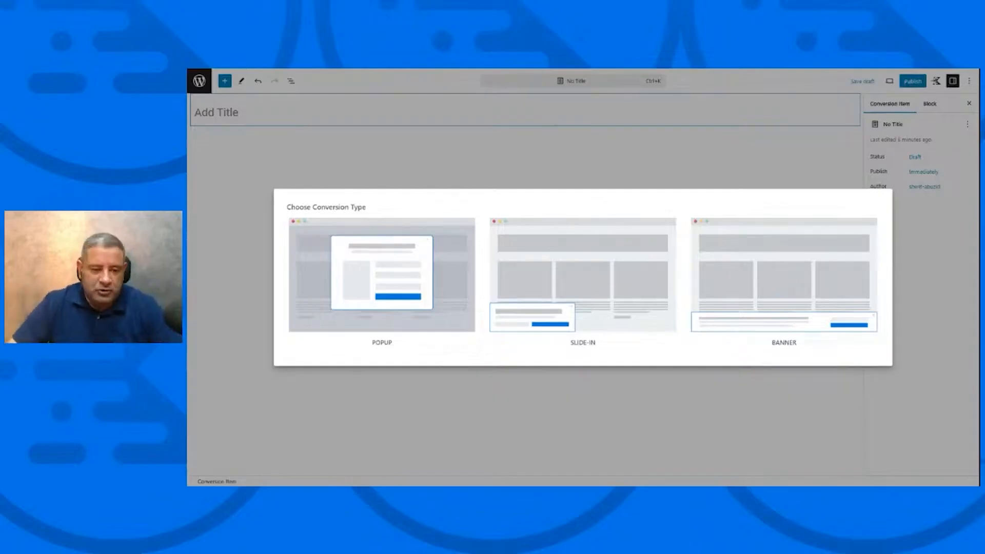
left_click(404, 278)
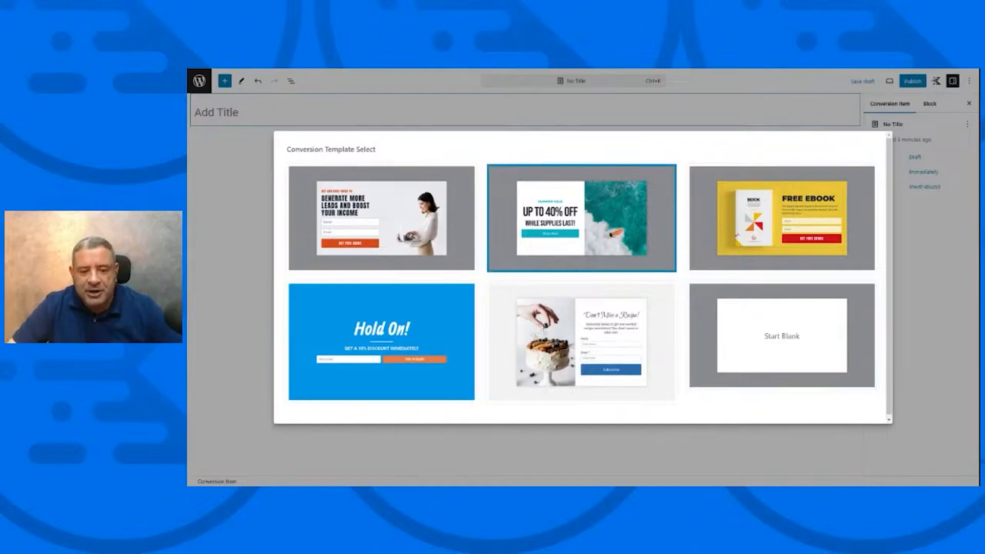
left_click(618, 210)
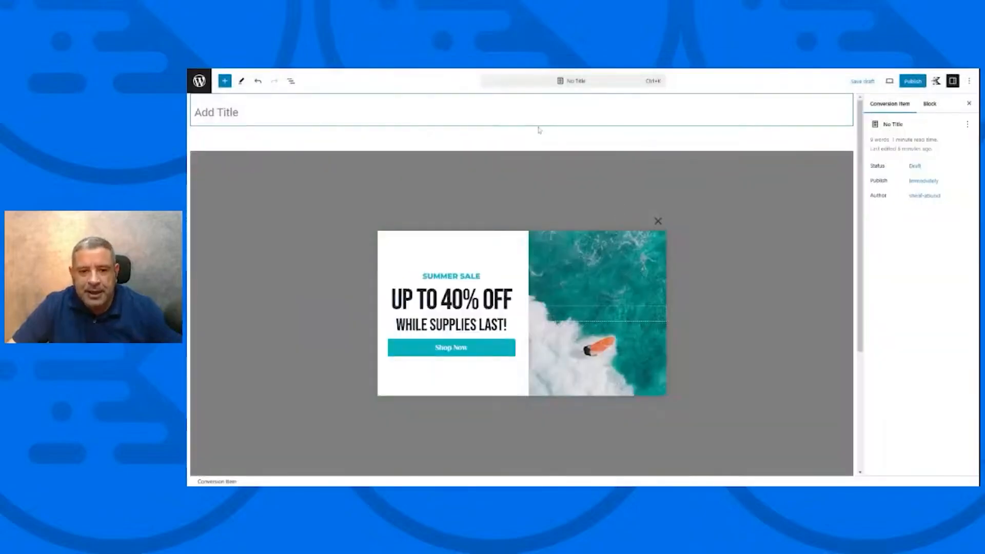
Title the conversion item "Desktop Popup".
type("dES")
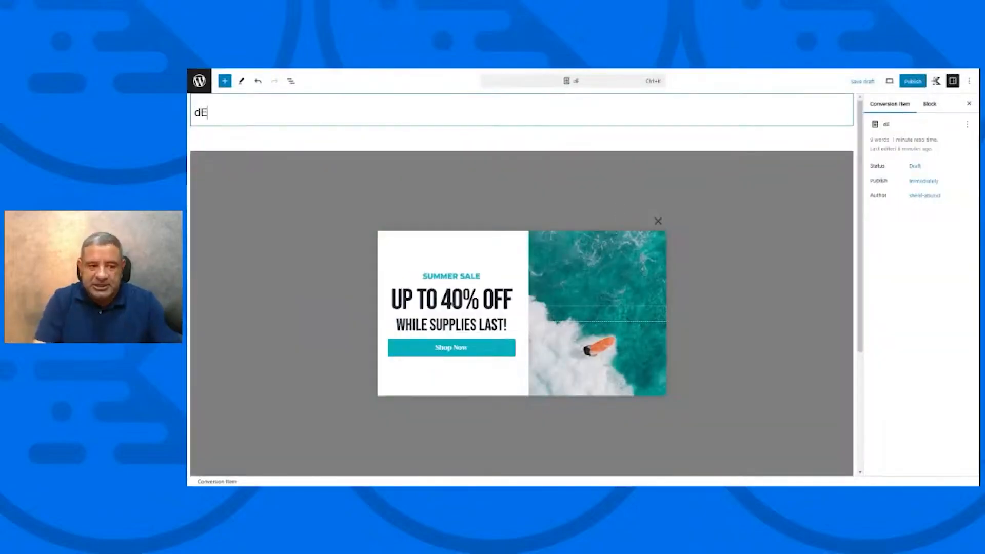
key("BackSpace")
key("BackSpace")
key("BackSpace")
type("D")
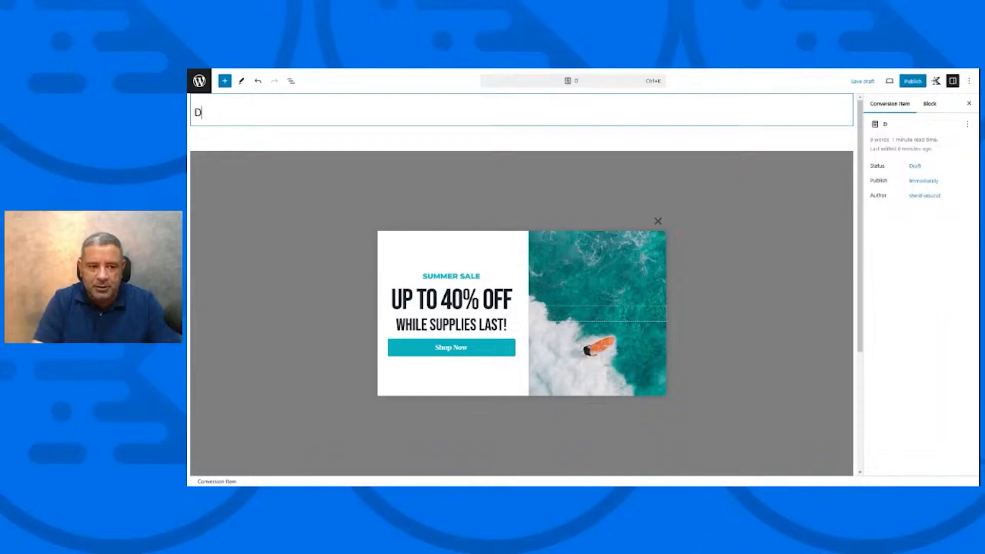
type("esk")
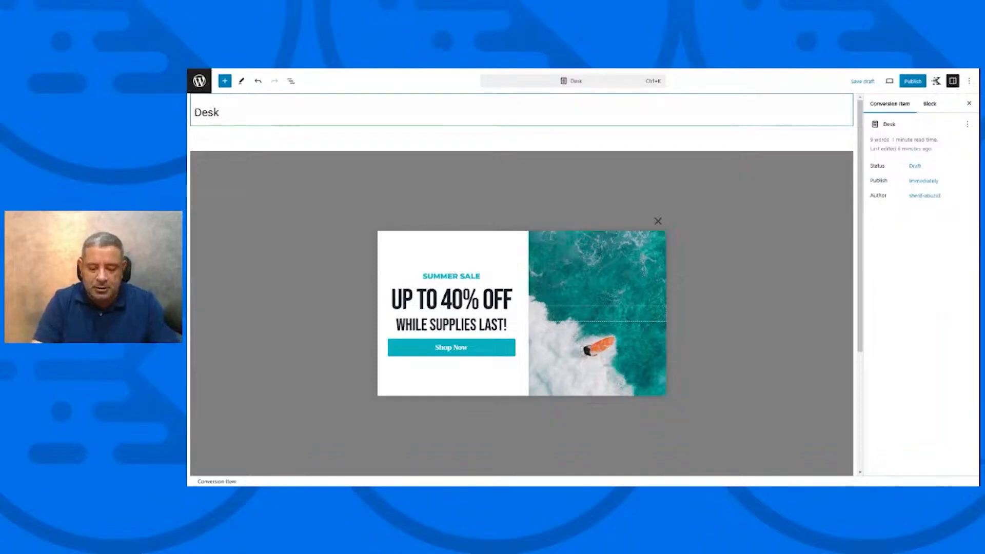
type("top Pup")
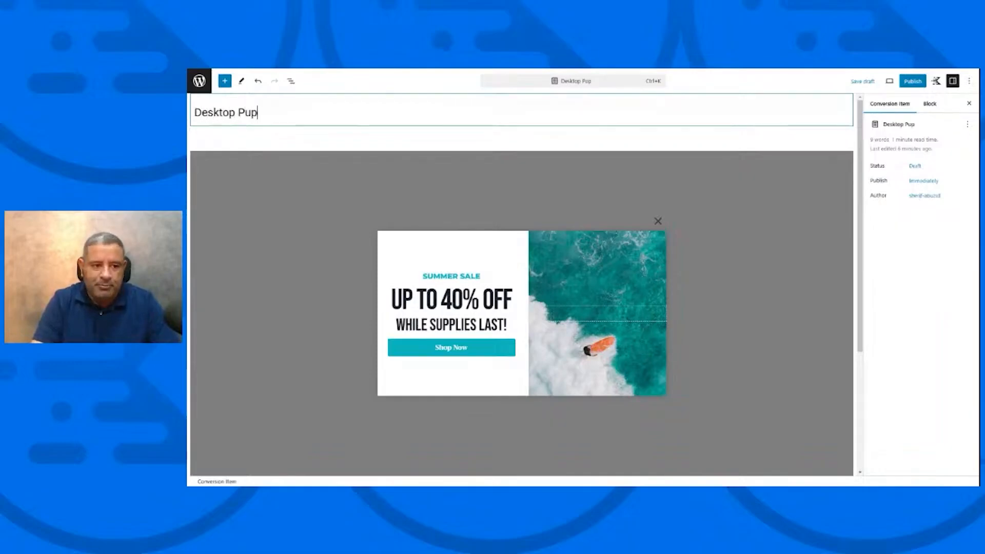
key("BackSpace")
key("BackSpace")
type("opup")
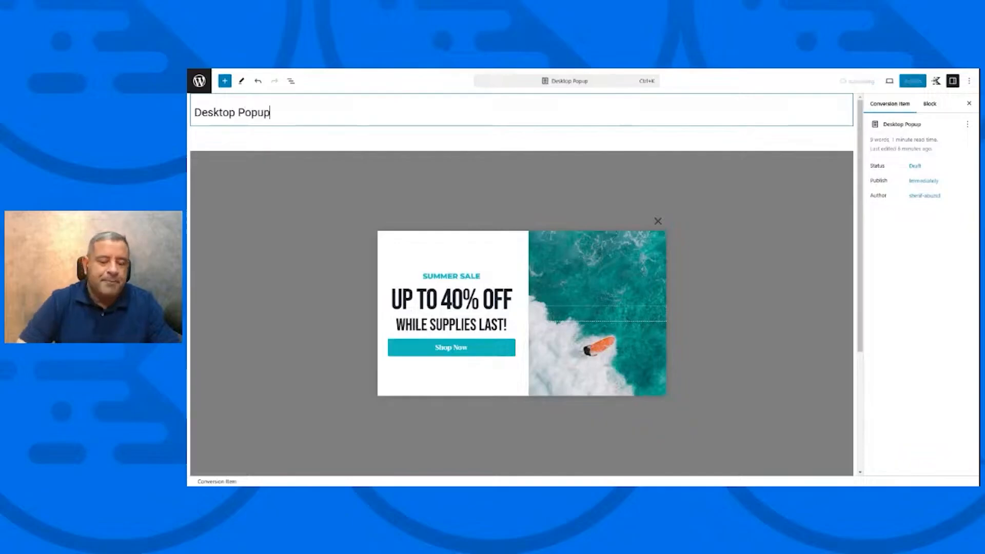
Remove the ocean background image from the popup's right-hand section.
left_click(660, 247)
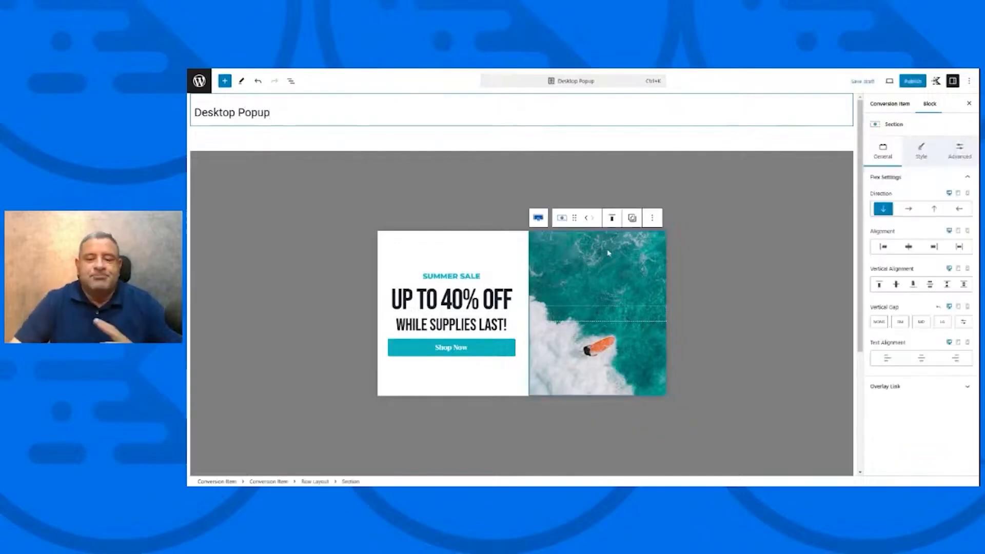
left_click(922, 152)
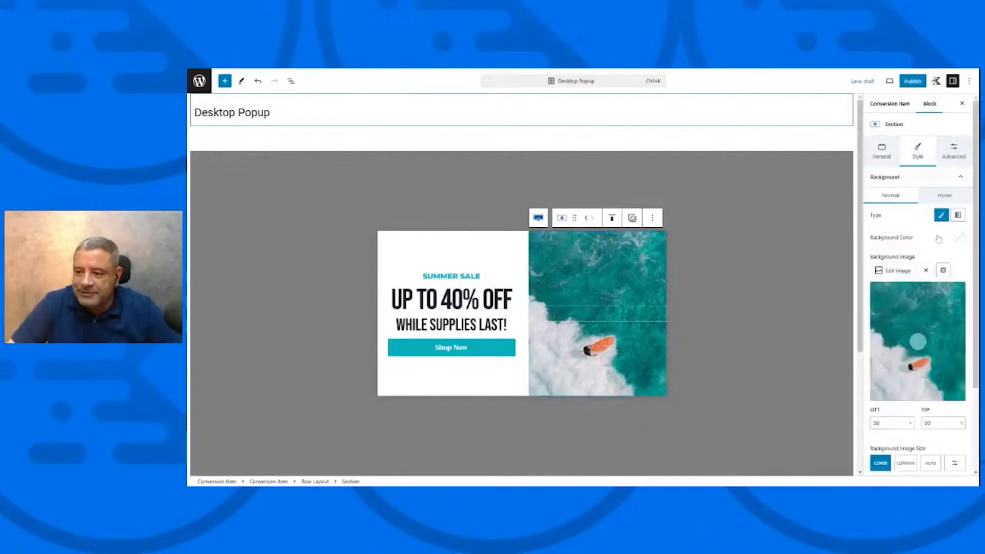
left_click(926, 276)
Insert an Image (Adv) block in the emptied section and fill it with The Ultimate Marketing Handbook cover from the media library.
left_click(609, 317)
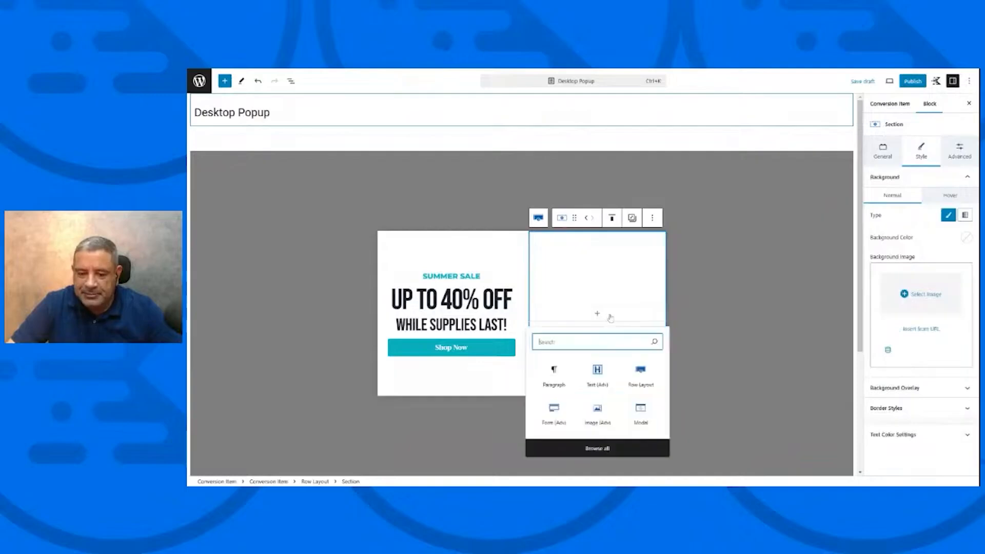
type("ima")
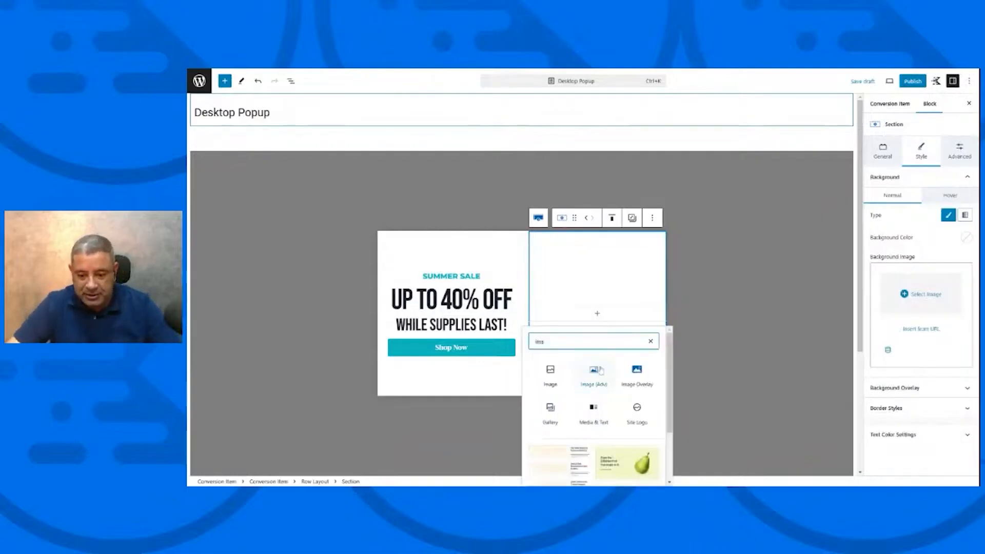
left_click(593, 377)
left_click(601, 314)
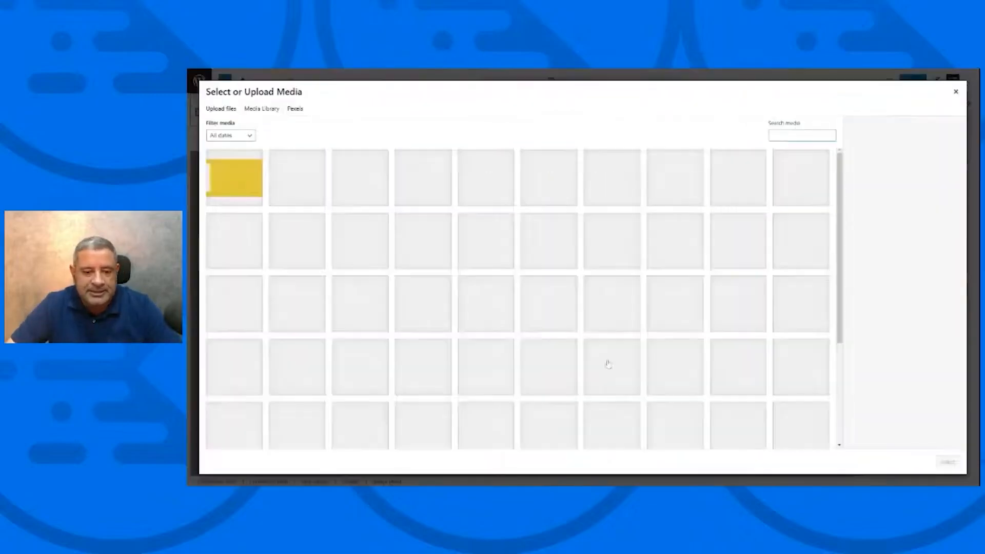
left_click(354, 176)
left_click(941, 463)
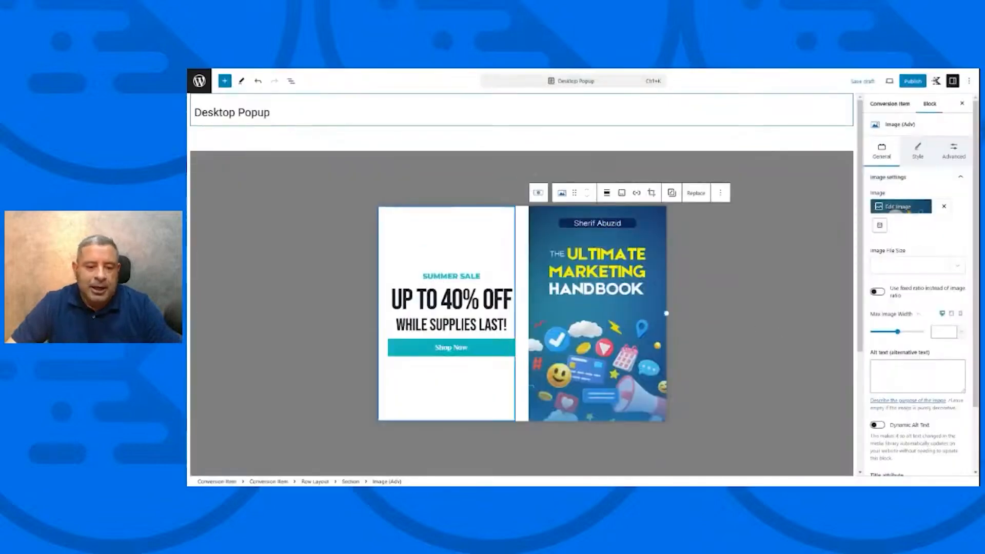
Replace the popup's "Summer Sale" text with "FREE DOWNLOAD".
triple_click(452, 276)
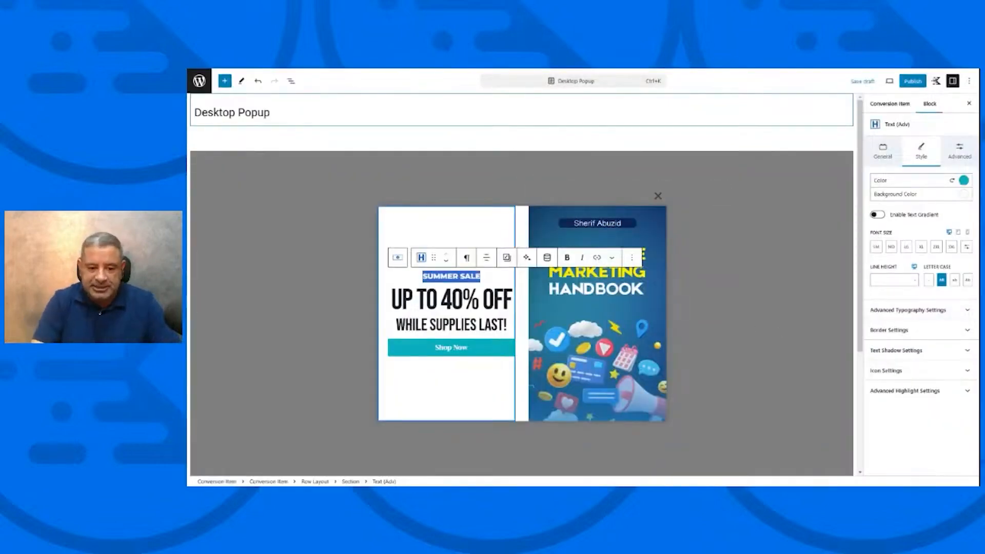
type("FREE DOWNLOAD")
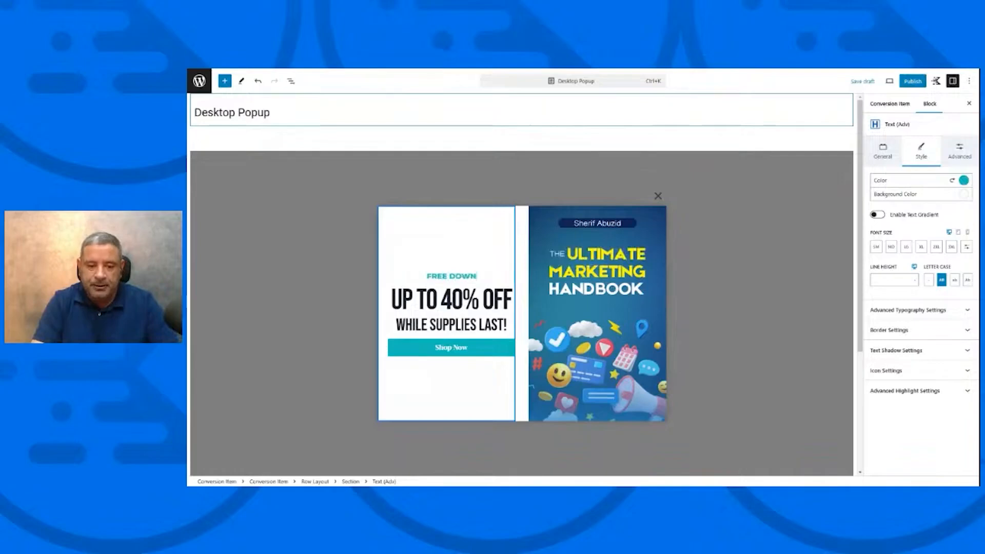
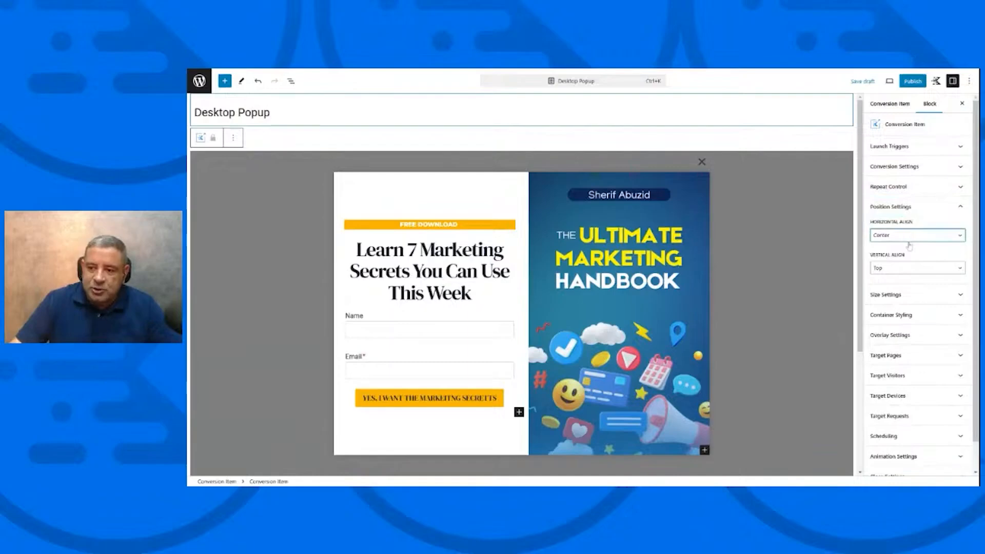
Set the popup's horizontal alignment to Center and look over its size settings.
left_click(909, 249)
left_click(912, 238)
left_click(911, 250)
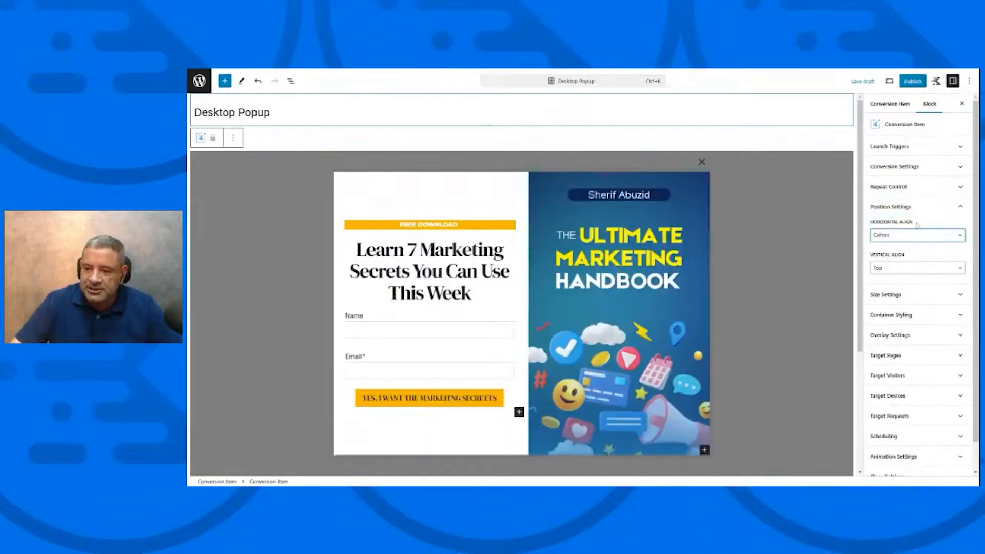
left_click(917, 209)
left_click(910, 228)
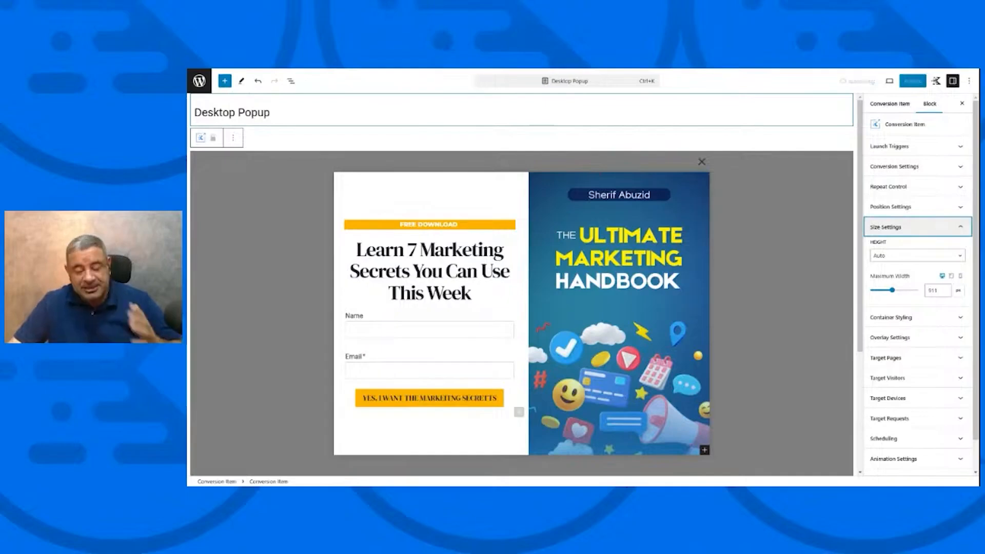
left_click(910, 228)
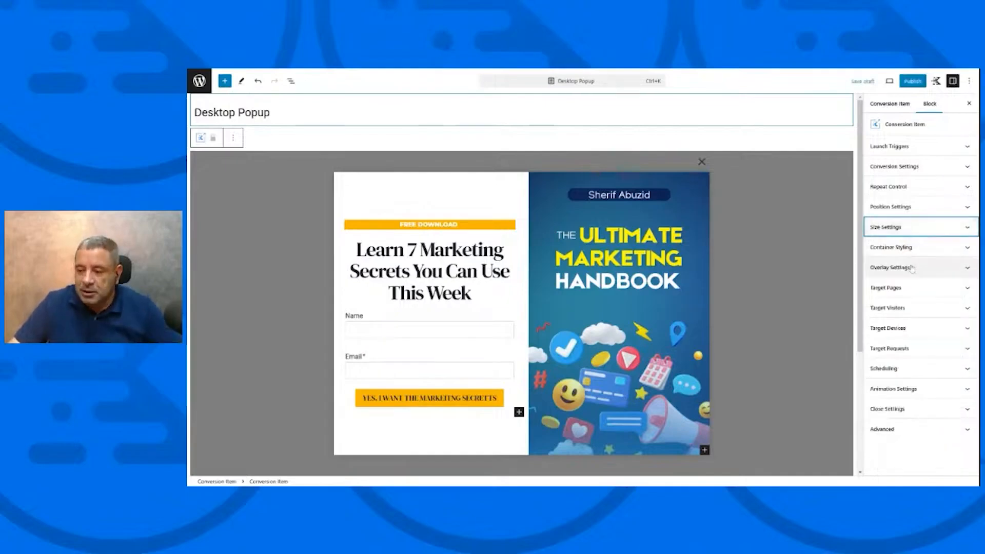
Target the popup to show on the Entire Site and check its exclude settings.
left_click(913, 290)
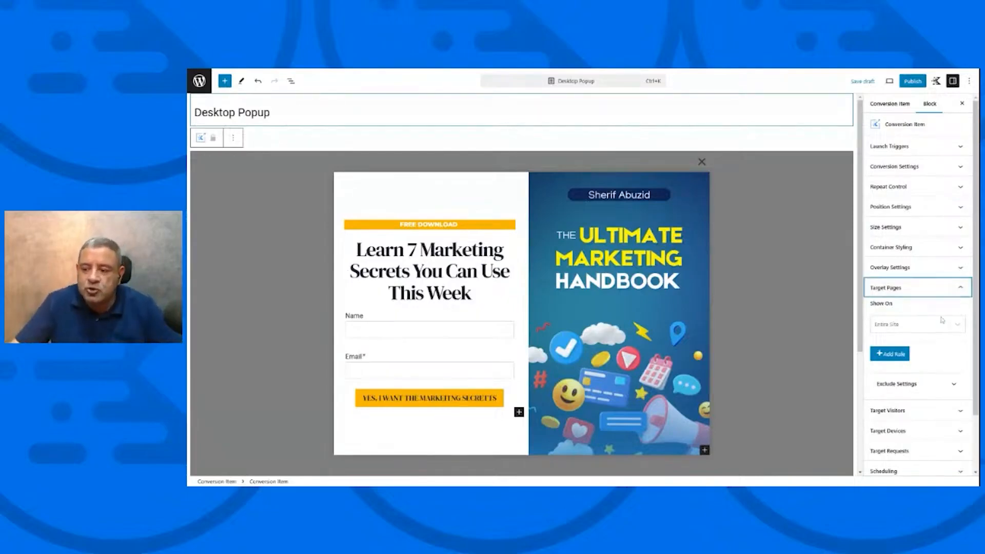
left_click(957, 328)
left_click(936, 354)
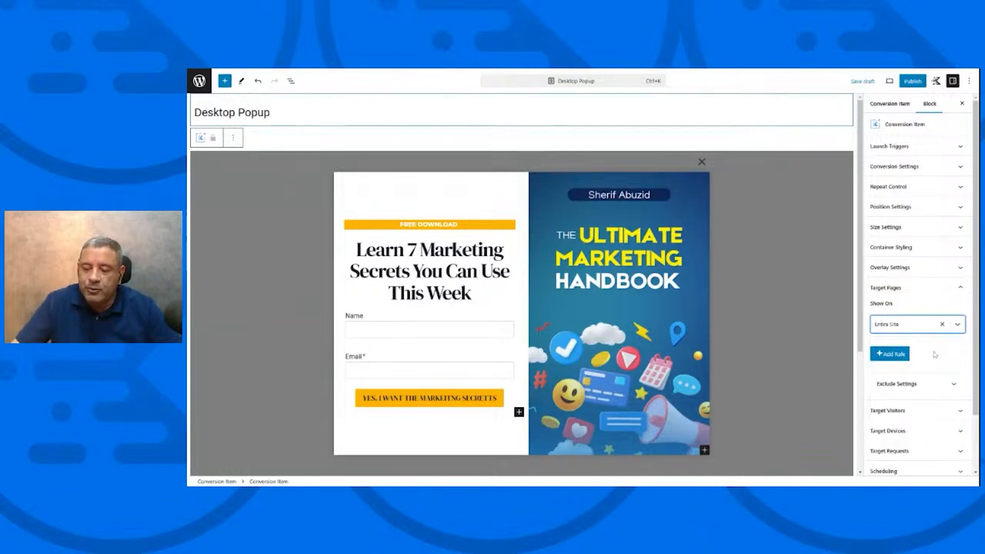
scroll(934, 351, "down", 2)
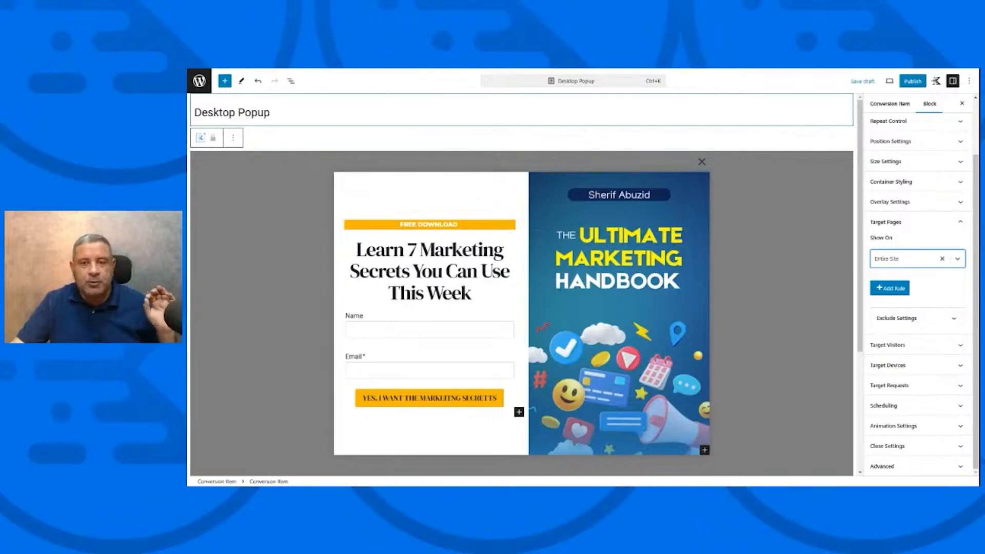
left_click(930, 320)
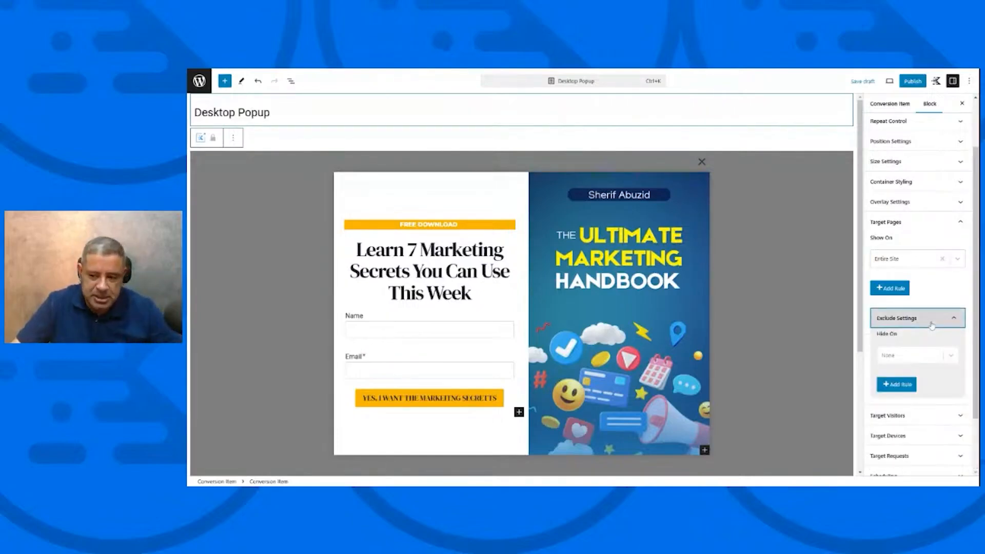
left_click(932, 325)
Make the popup visible to All Users in the visitor targeting.
left_click(919, 347)
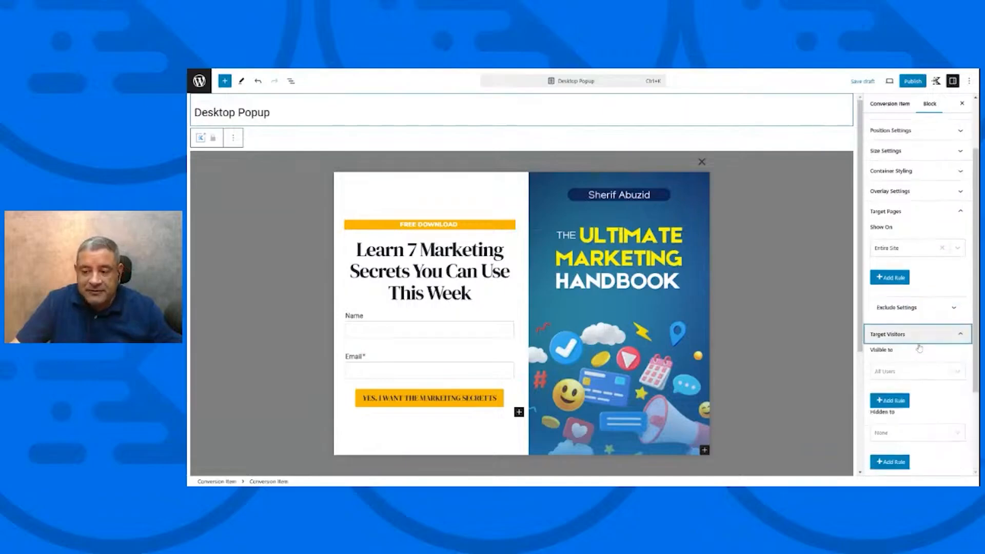
scroll(921, 348, "down", 1)
left_click(944, 337)
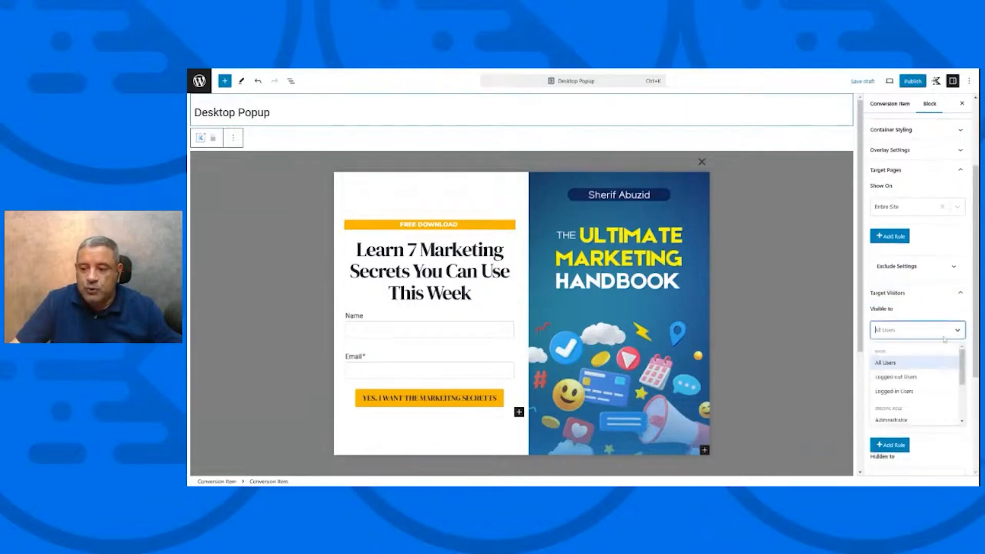
left_click(930, 363)
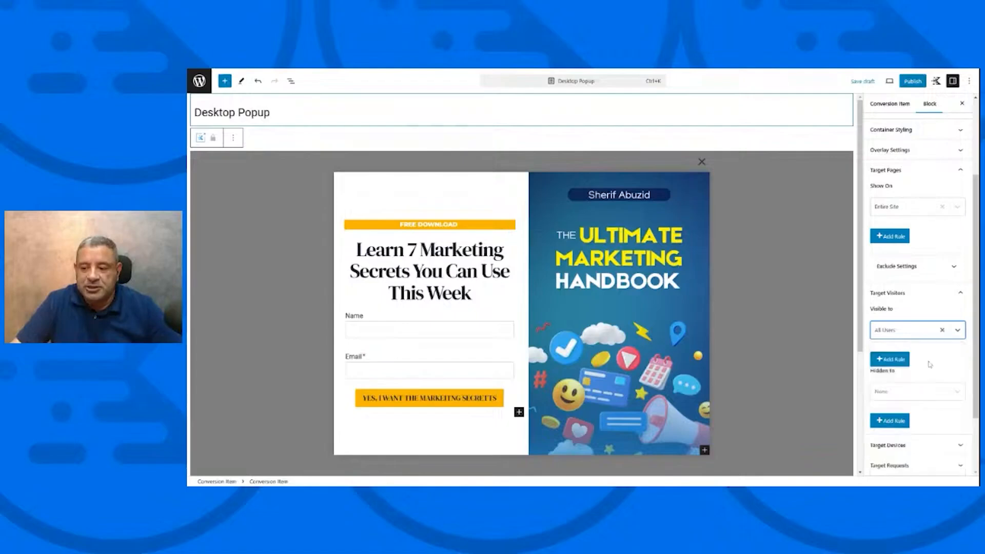
Restrict the popup's device targeting to Desktop.
scroll(930, 364, "down", 2)
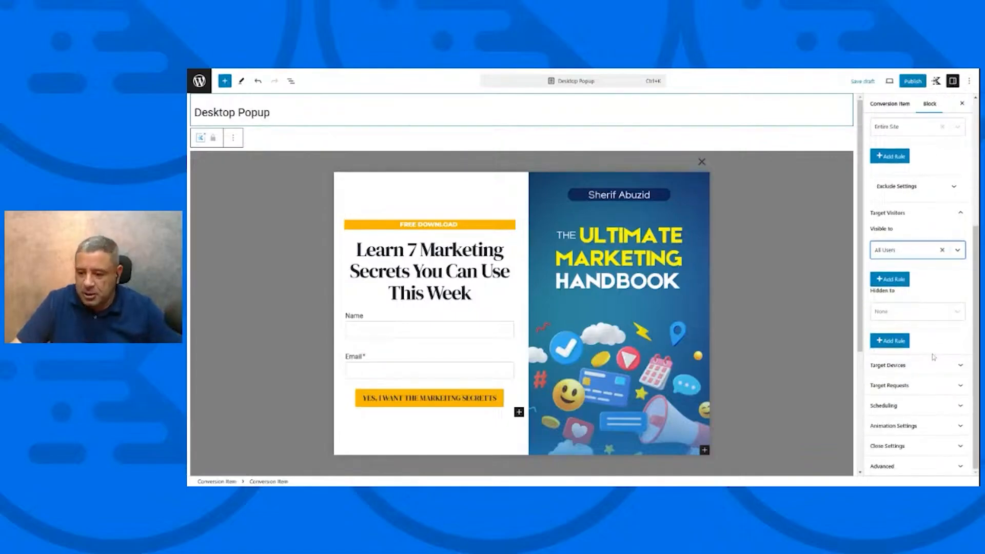
left_click(929, 364)
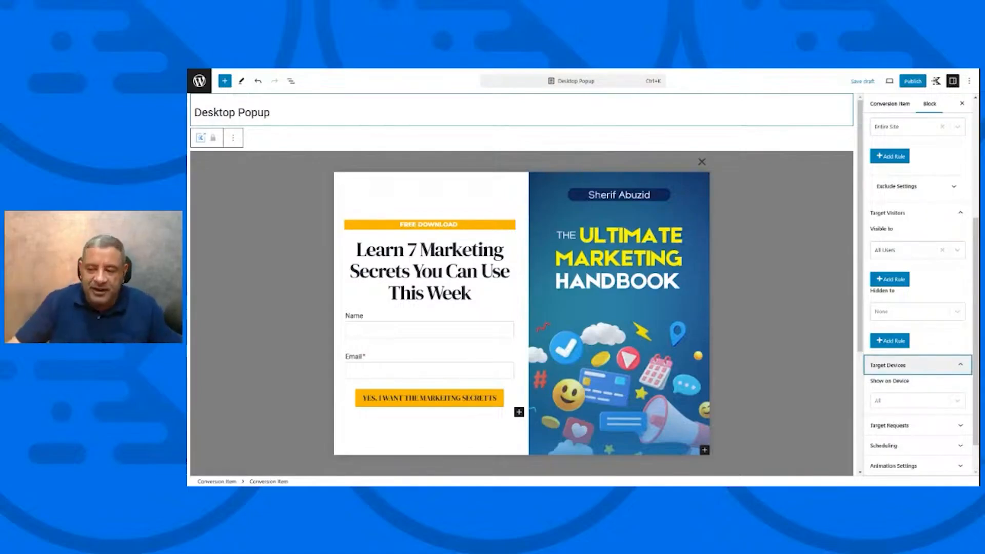
left_click(958, 401)
left_click(937, 423)
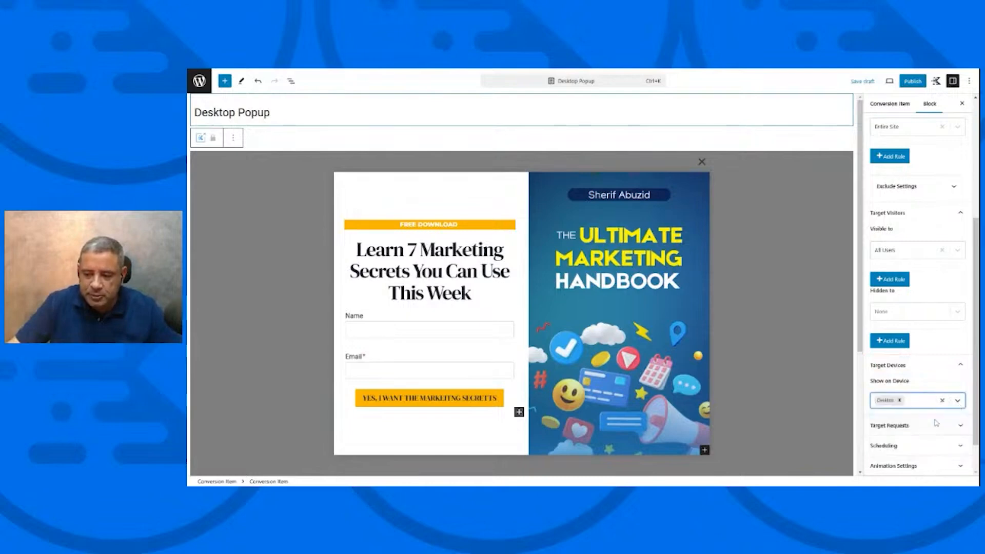
Check the popup's range and recurring scheduling options.
scroll(936, 423, "down", 1)
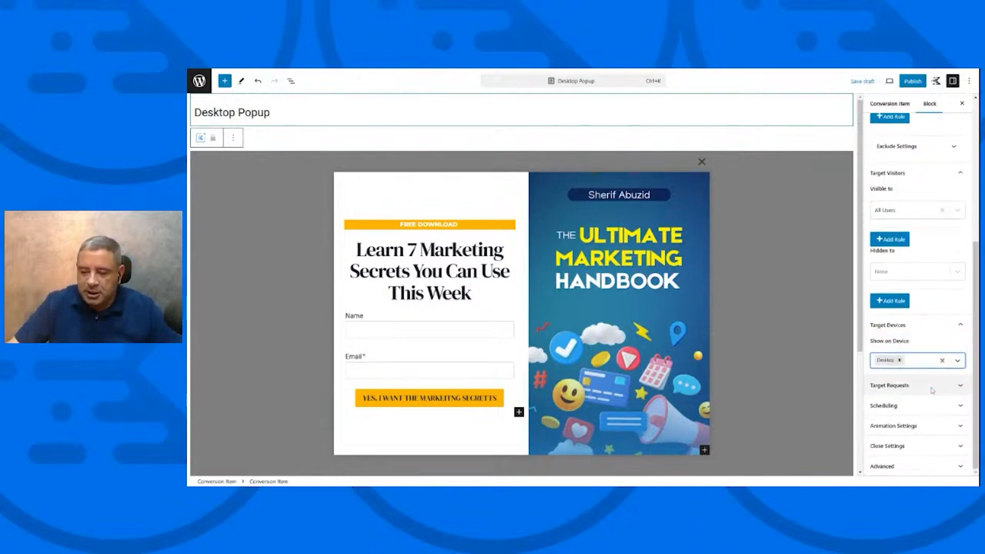
left_click(921, 405)
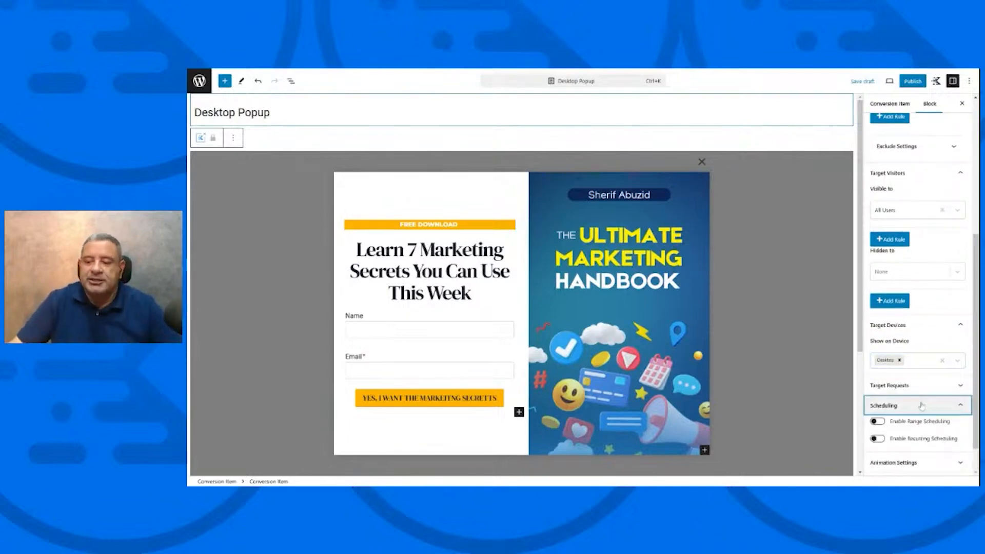
left_click(922, 405)
Publish the desktop popup and return to the list of conversion items.
scroll(931, 239, "up", 4)
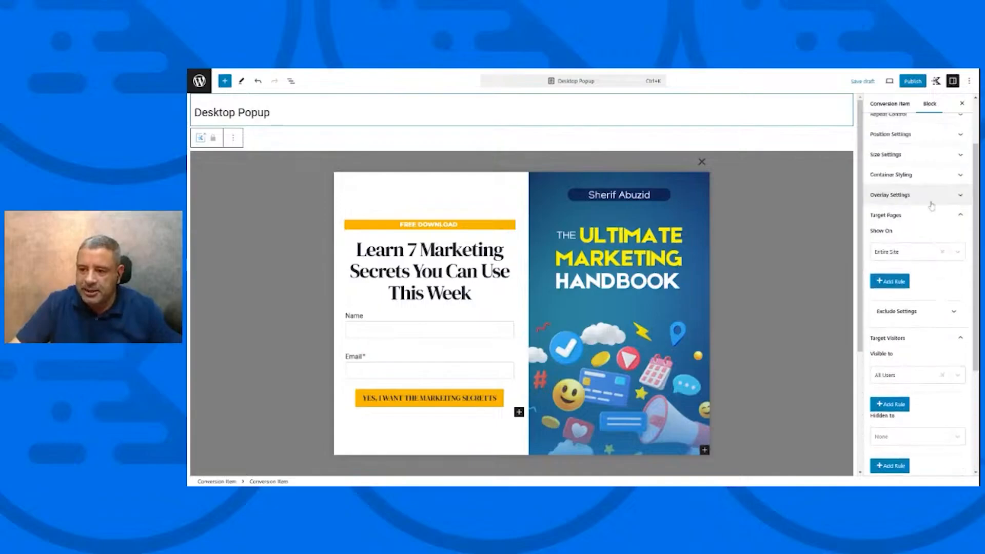
scroll(931, 205, "up", 2)
left_click(913, 81)
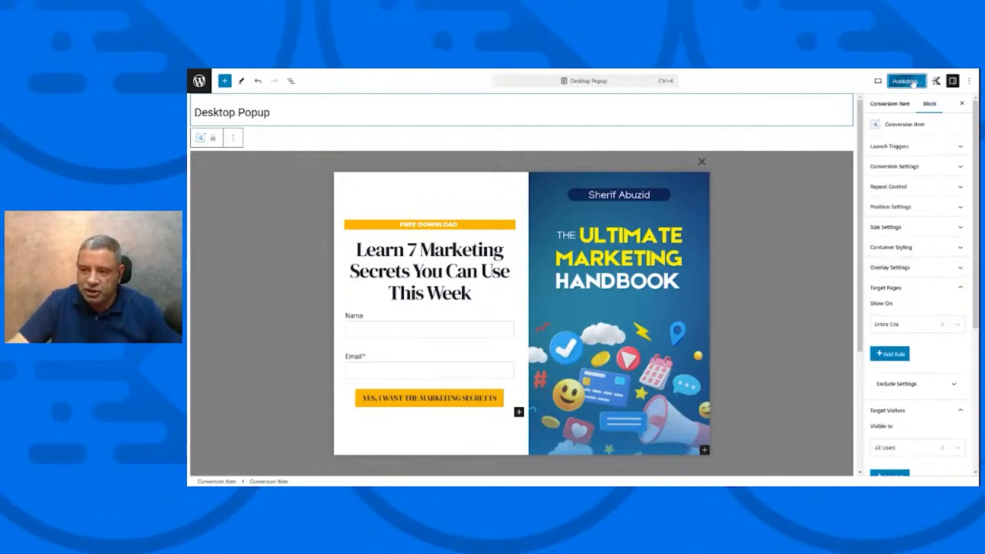
left_click(204, 83)
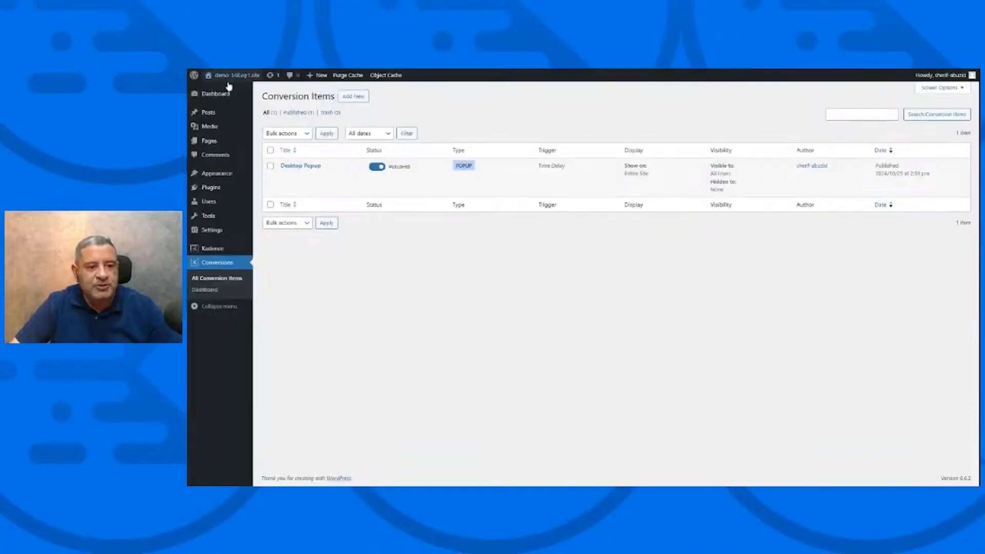
Check the ebook popup on the live home page, dismiss it, and go to the site's Blog page.
left_click(225, 92)
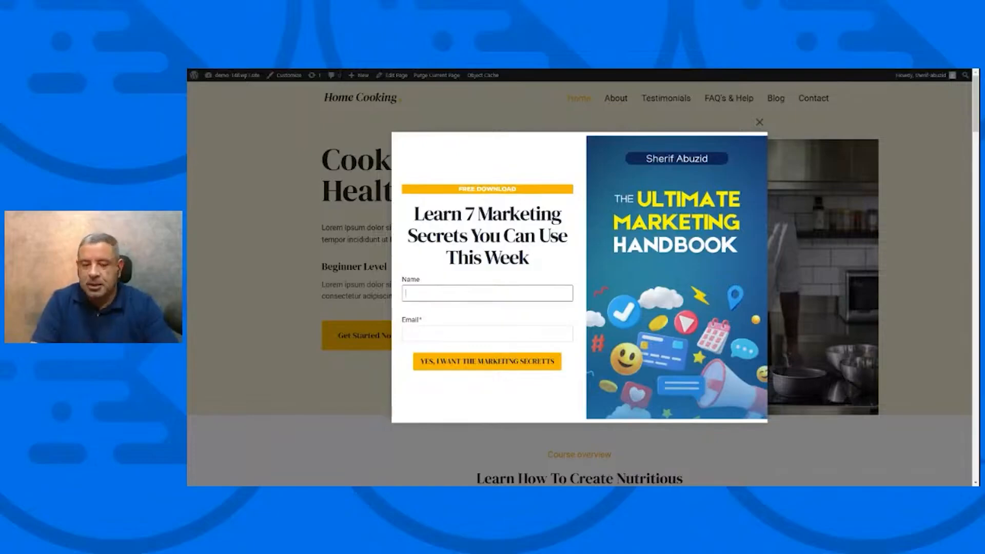
left_click(759, 123)
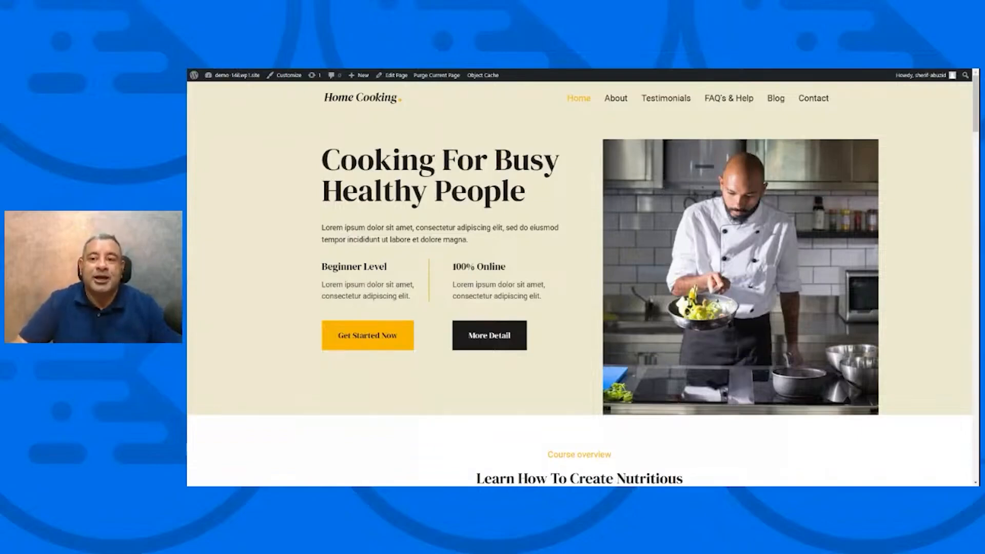
left_click(775, 98)
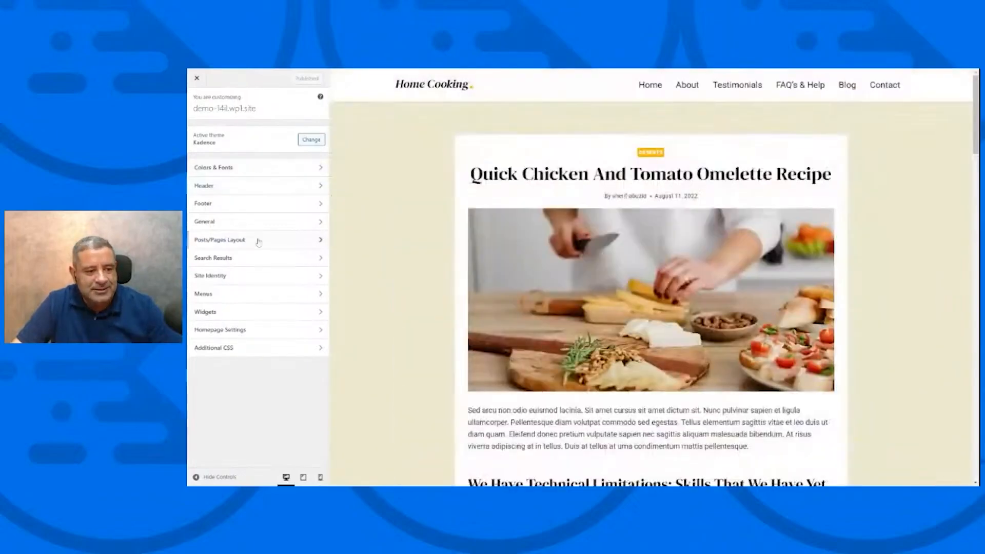
Try the Right Sidebar option as the default page layout in the theme customizer.
left_click(260, 240)
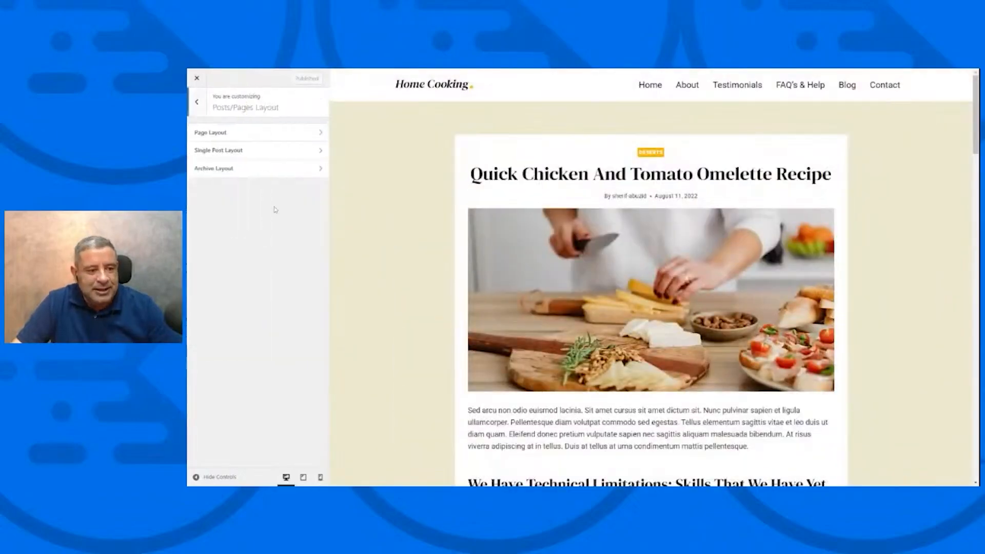
left_click(266, 135)
scroll(286, 277, "down", 2)
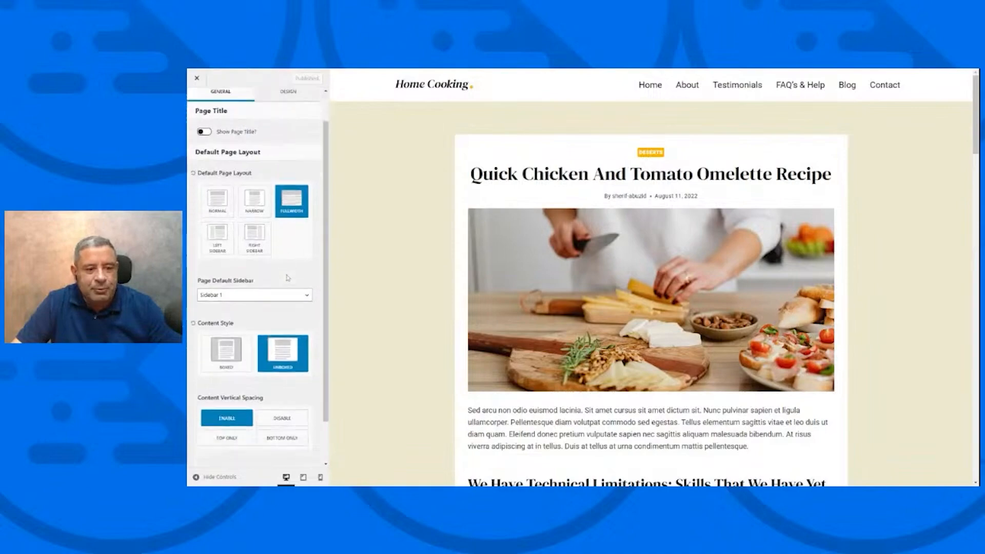
scroll(287, 278, "down", 1)
left_click(255, 189)
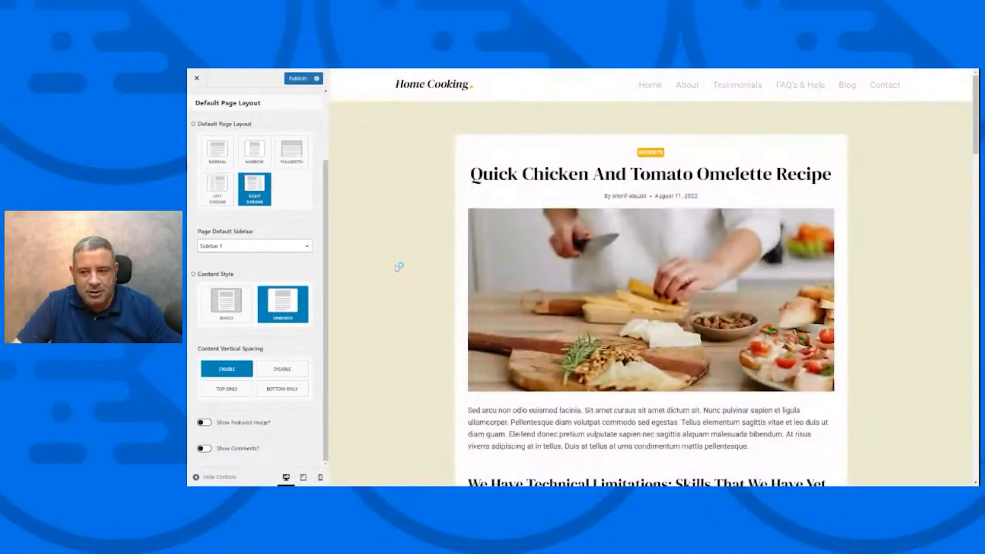
scroll(400, 267, "down", 4)
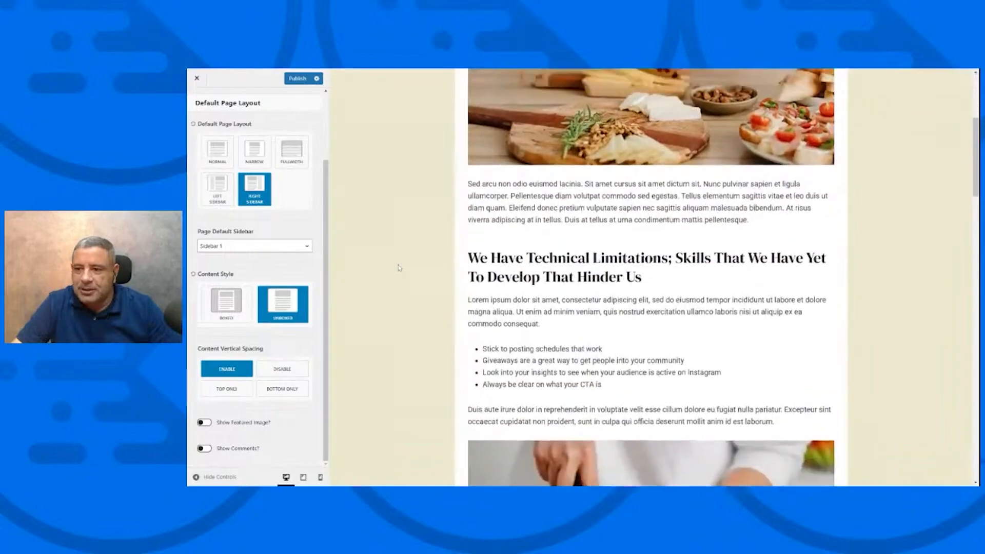
scroll(399, 267, "up", 4)
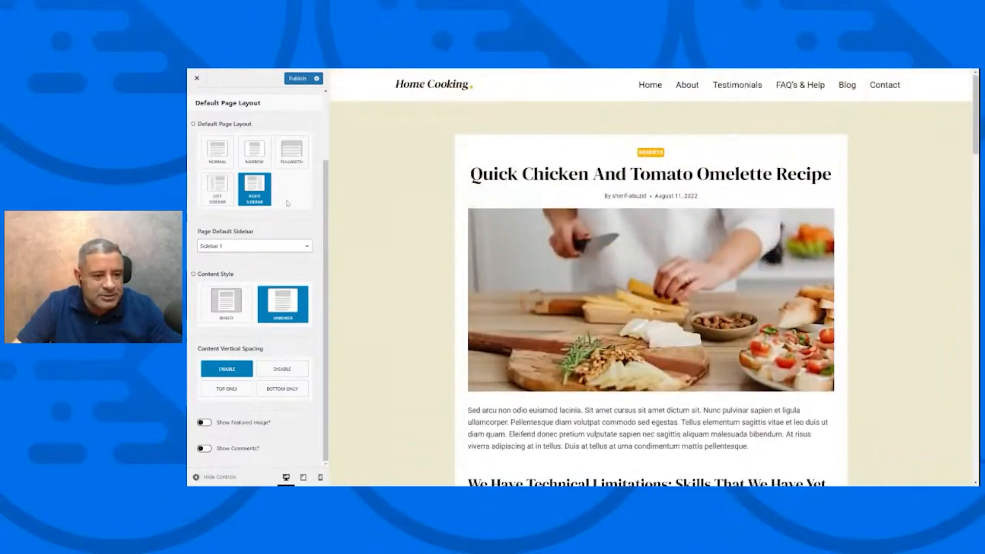
scroll(287, 203, "up", 2)
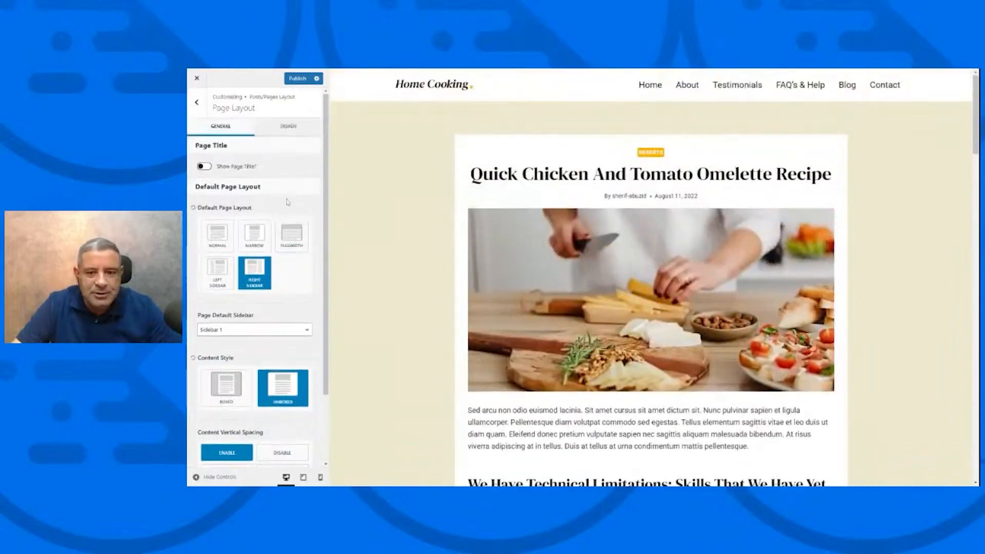
Set the default page layout to Normal.
left_click(200, 106)
left_click(218, 132)
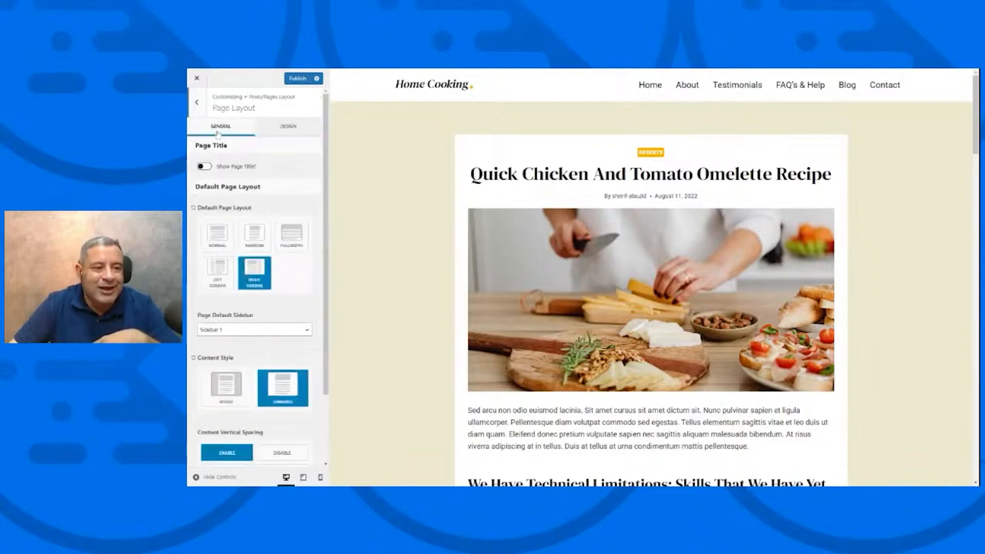
left_click(226, 232)
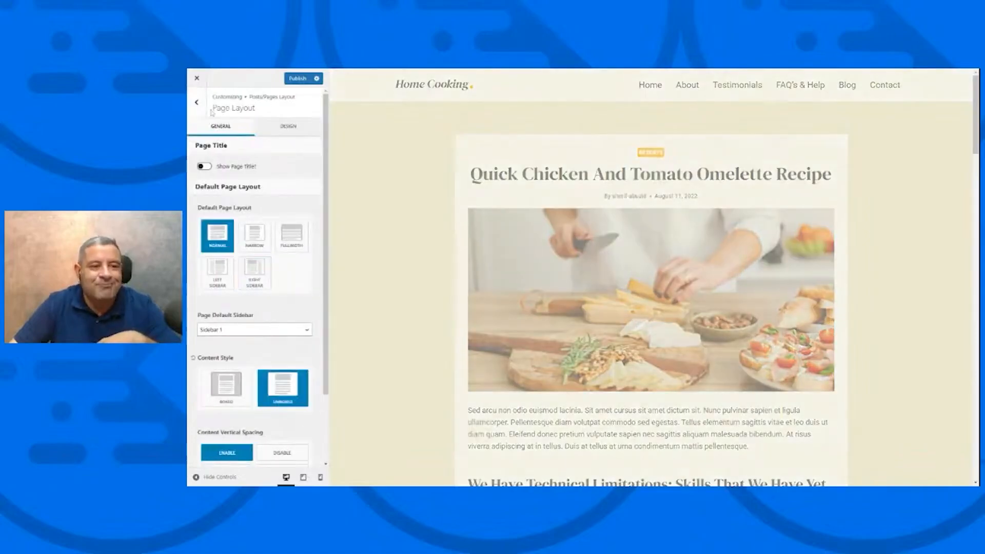
Set the default single post layout to a right sidebar and publish the customizer changes.
left_click(198, 102)
left_click(241, 153)
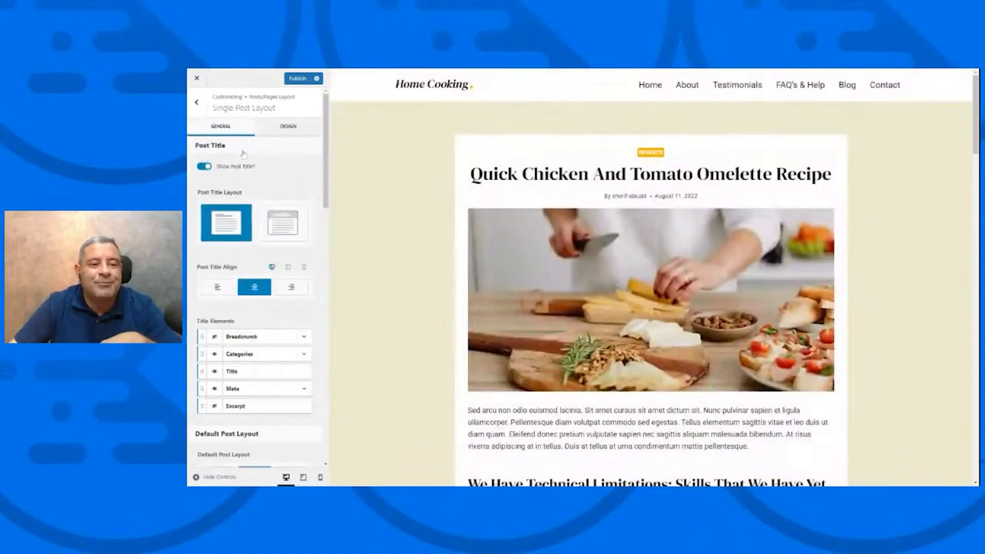
scroll(282, 316, "down", 4)
left_click(265, 323)
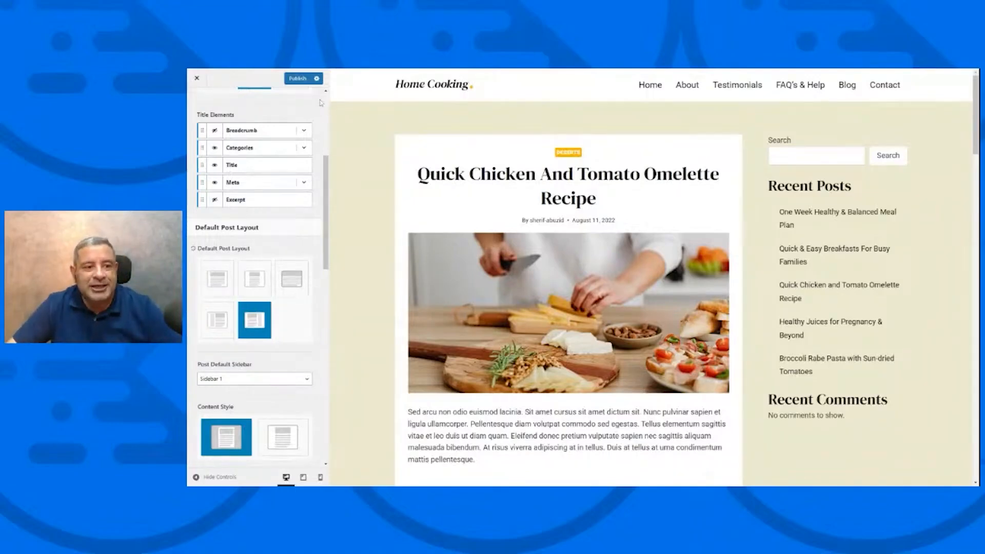
left_click(298, 78)
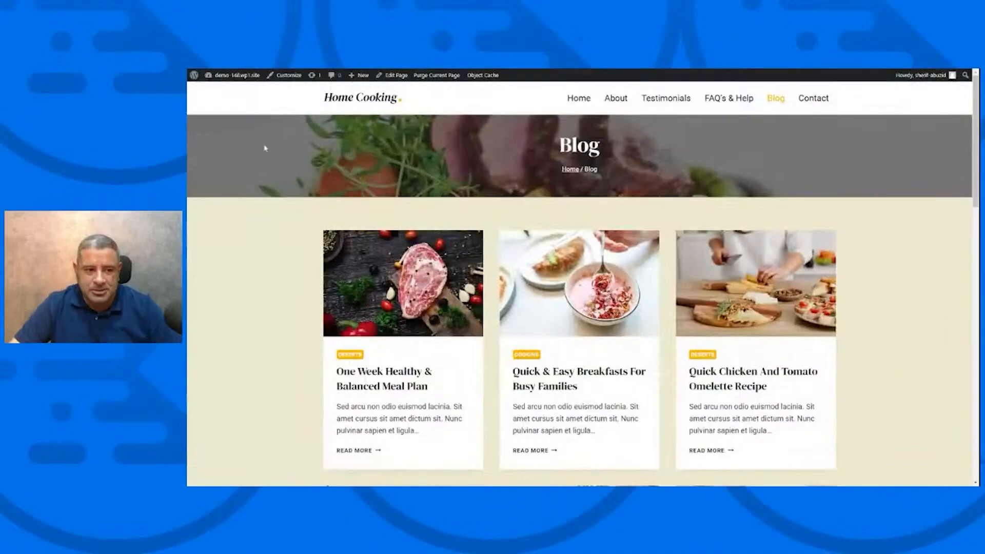
Return to the WordPress dashboard and create a new Kadence element of the Content Section type.
left_click(222, 91)
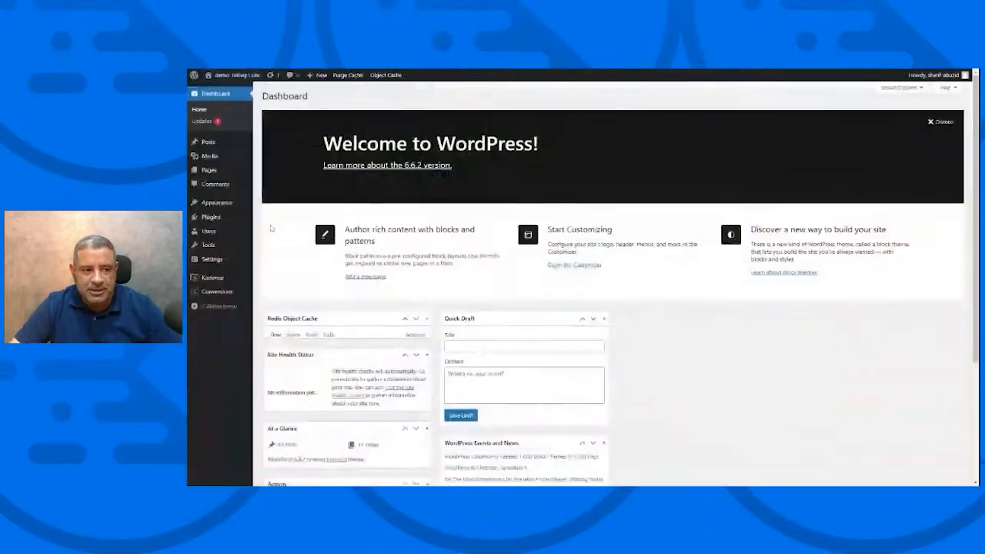
mouse_move(226, 208)
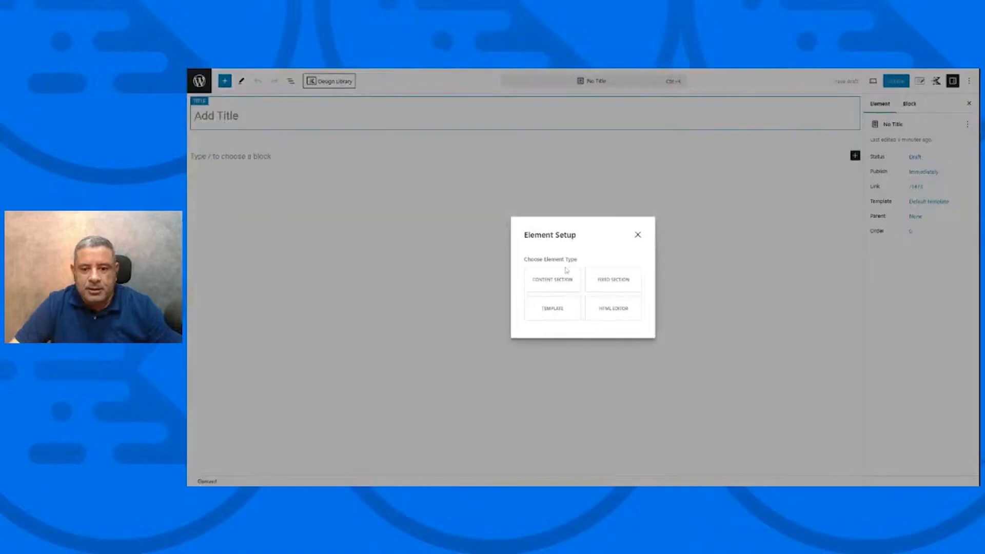
left_click(562, 281)
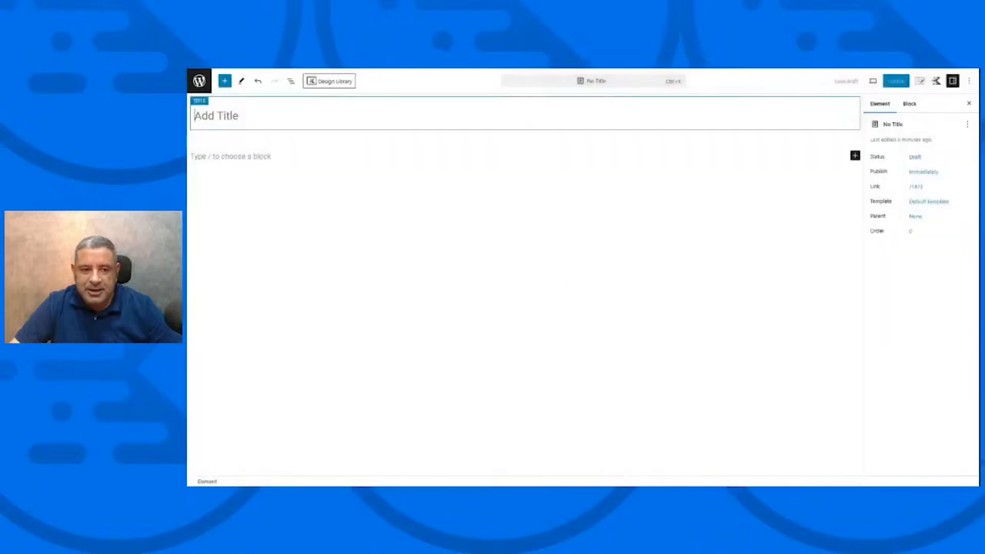
Title the new element "Sidebar Opt-In".
type("Side")
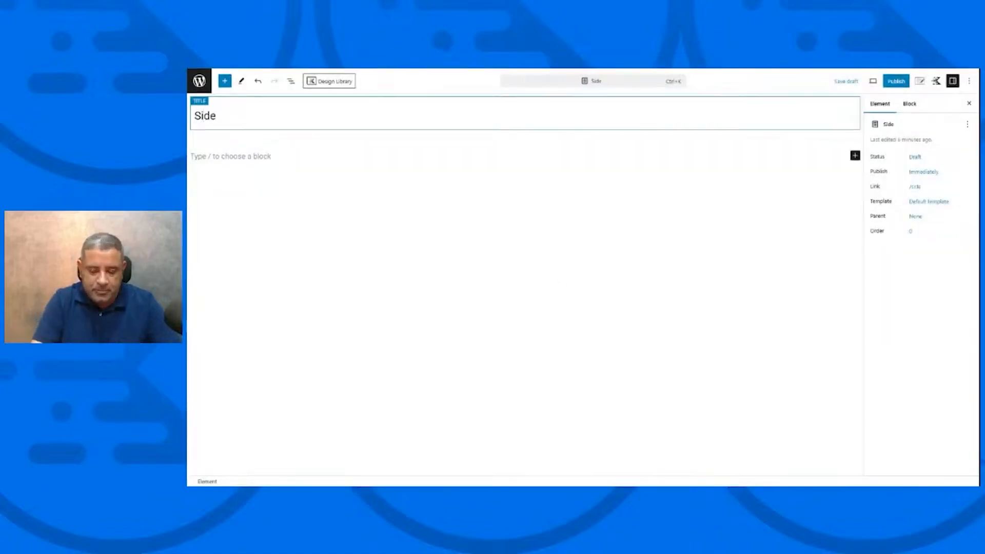
type("bar Optin")
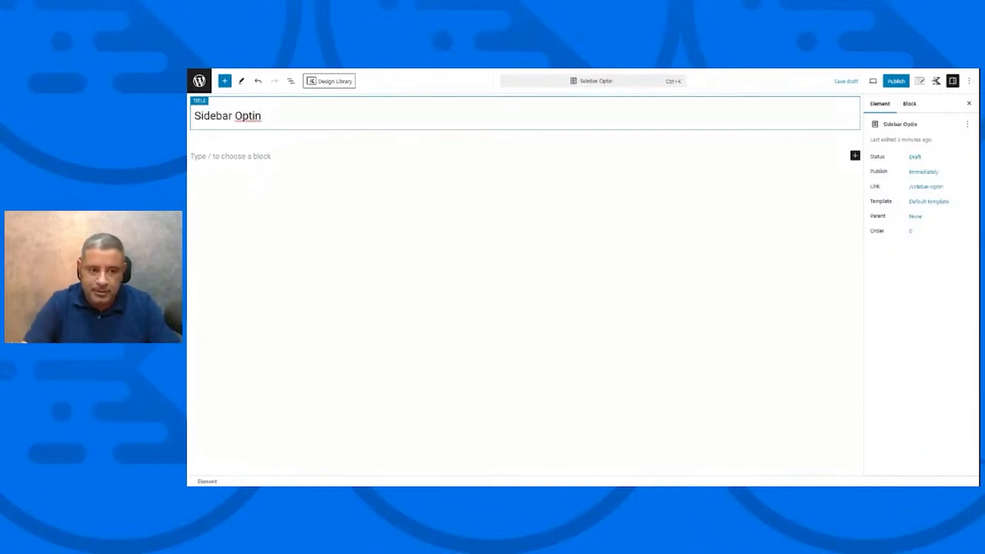
left_click(253, 115)
key("BackSpace")
type("-I")
Insert a Row Layout block with a single column below the element's title.
left_click(585, 156)
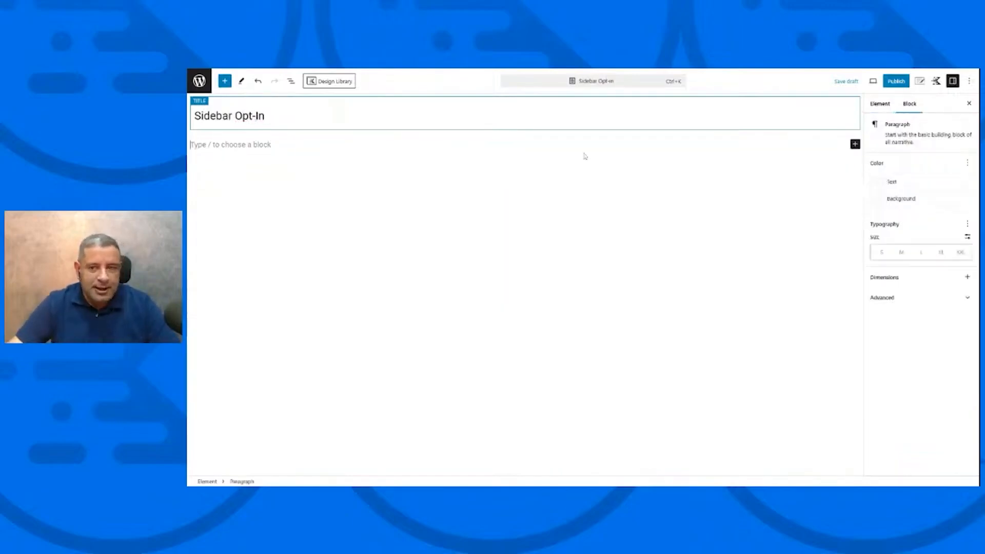
left_click(855, 145)
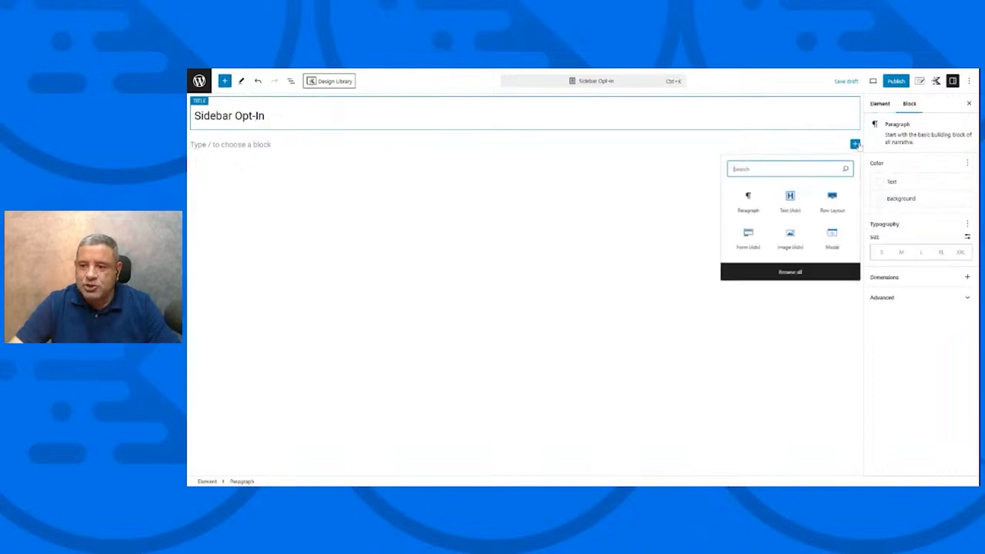
left_click(824, 210)
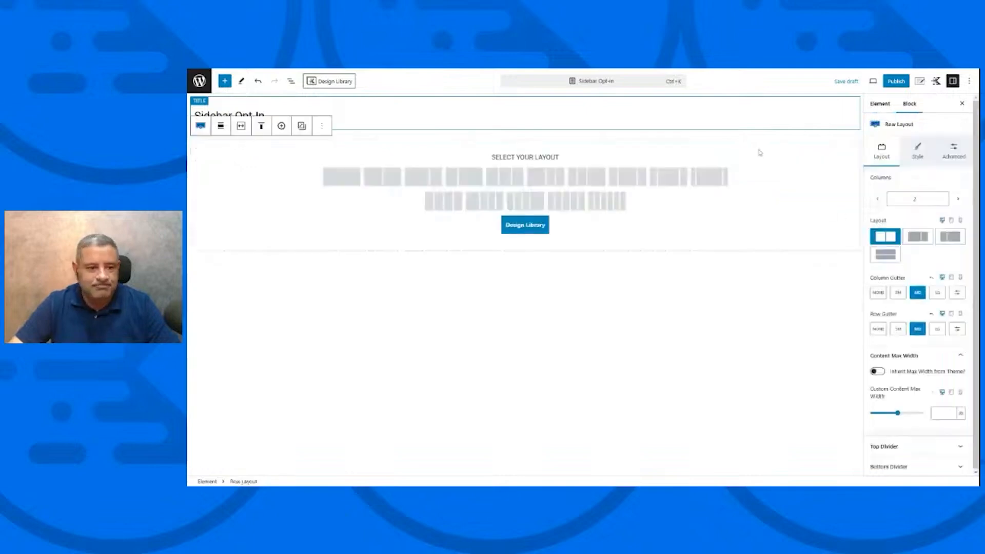
left_click(354, 180)
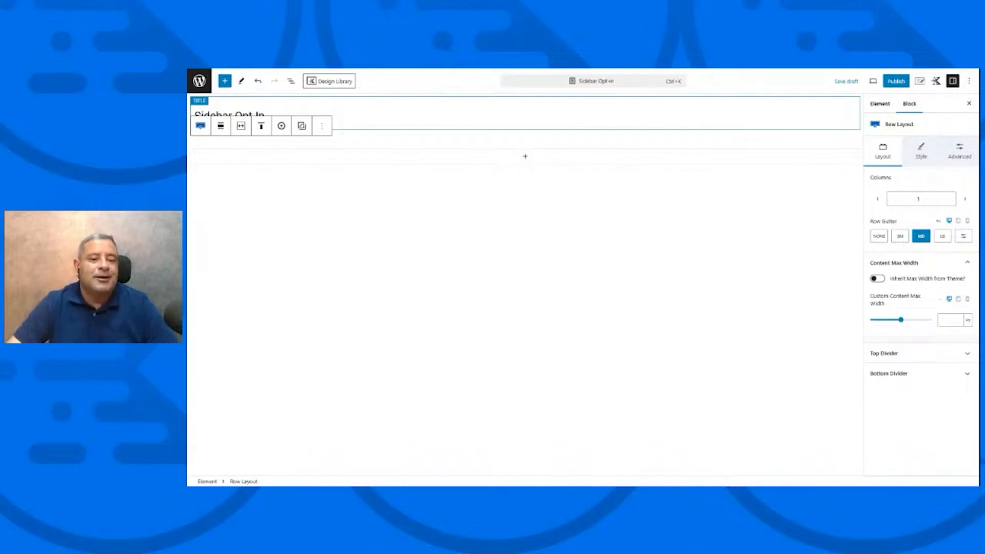
Add a Text (Adv) block to the row reading "Free Training: Unlock 7 marketing Secrets top professional use to turn their websites into lead generation machines.".
left_click(534, 163)
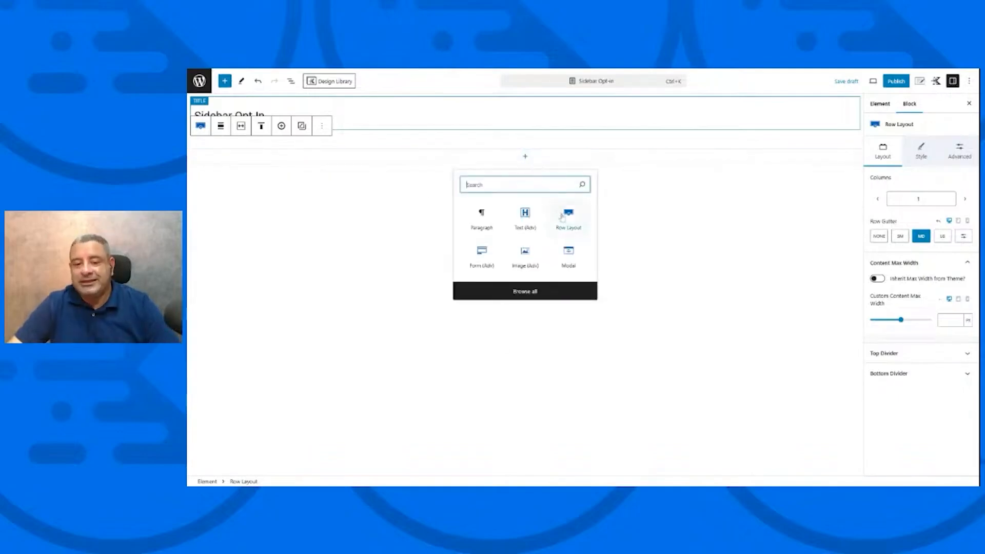
left_click(524, 215)
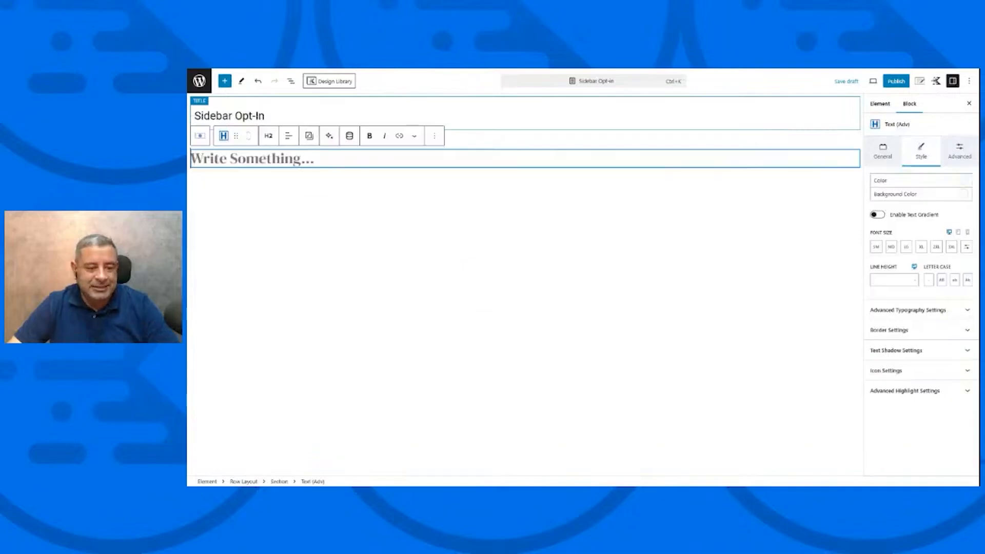
type("Free Training: Unlock 7 Marketing Secrets Top Professional Use To Turn Their Websites Into Lead Generation Machines.")
Center the training text and change its tag from H2 to paragraph.
left_click(289, 135)
left_click(333, 177)
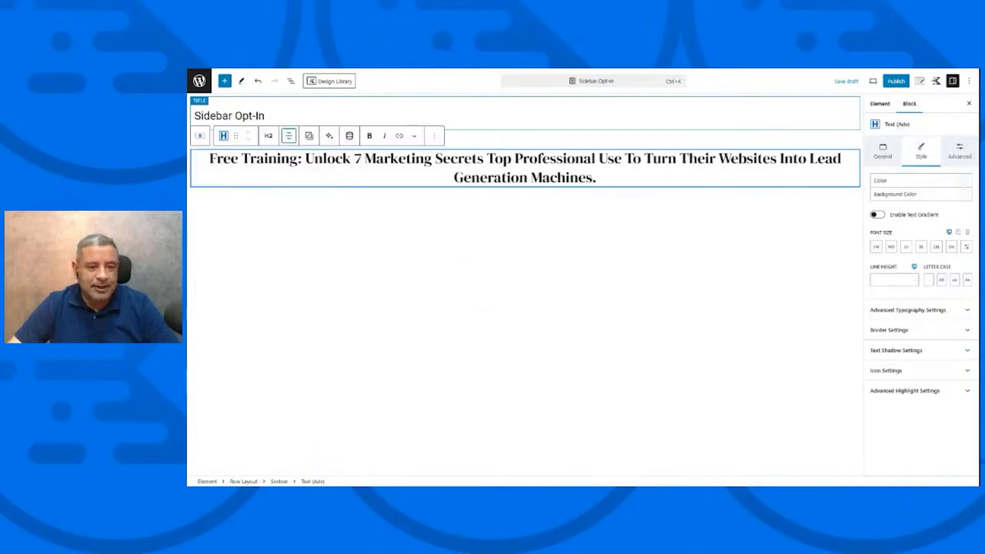
left_click(268, 136)
left_click(290, 267)
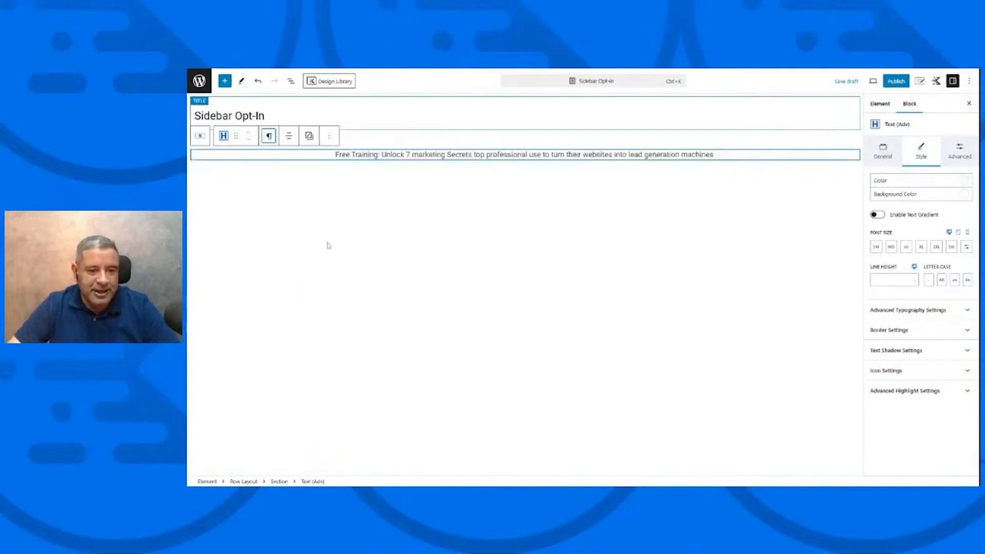
Set the training text's color to white and its font size to 30.
left_click(963, 181)
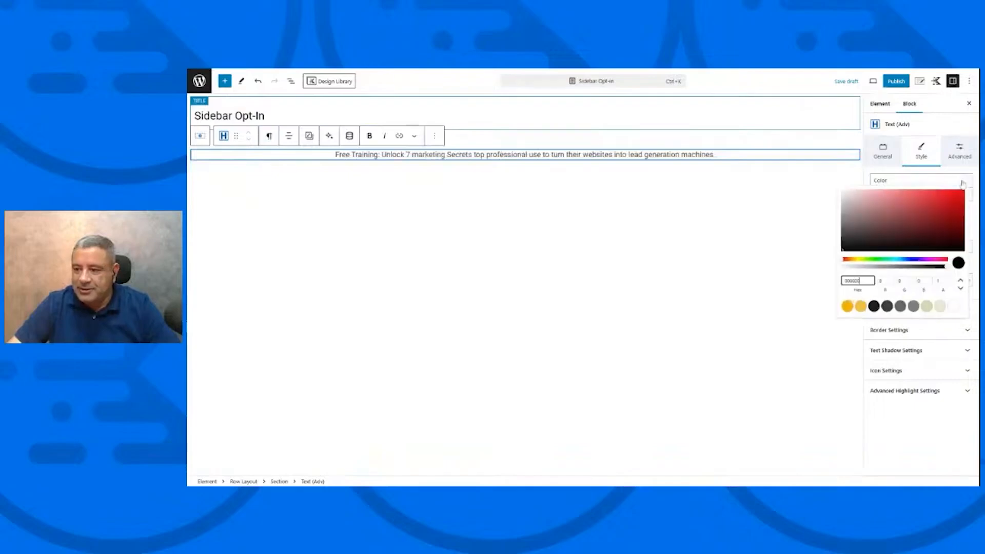
left_click(955, 311)
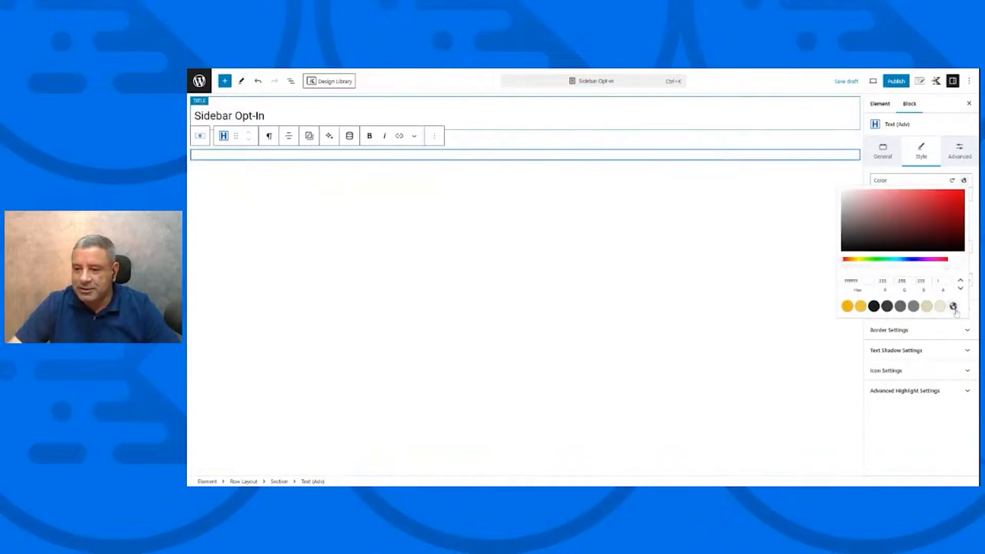
left_click(963, 152)
left_click(920, 155)
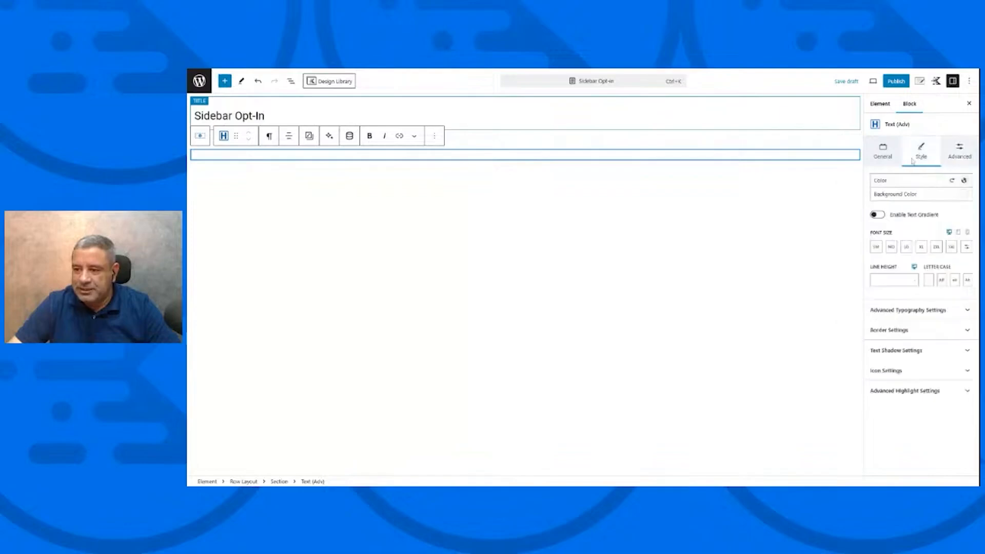
left_click(966, 248)
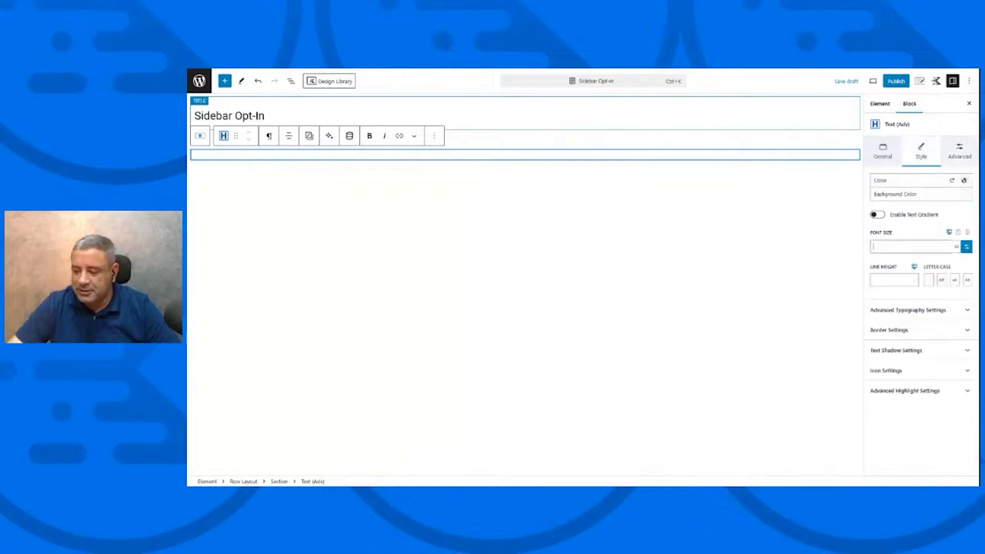
type("30")
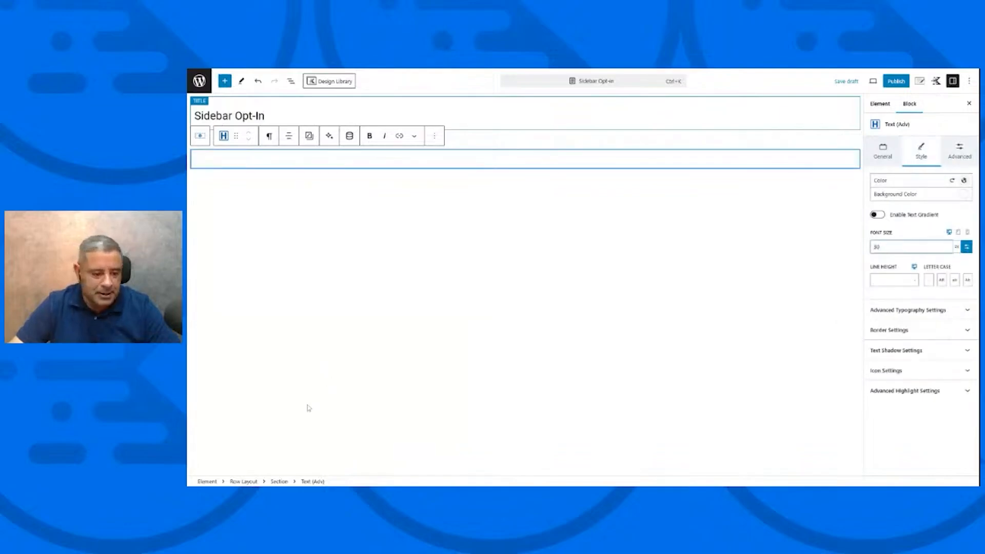
Give the row layout the near-black palette color as its background and reselect the training text.
left_click(243, 481)
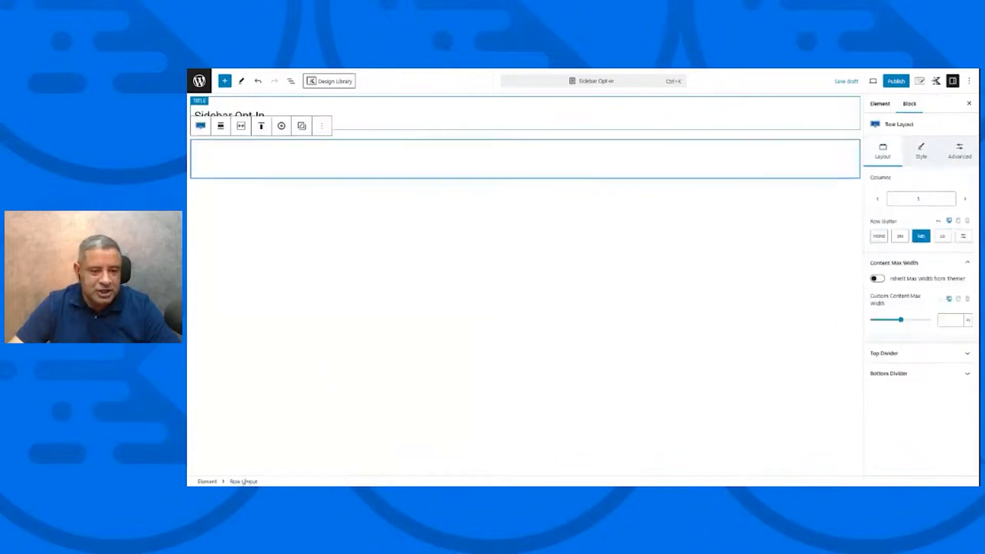
left_click(922, 155)
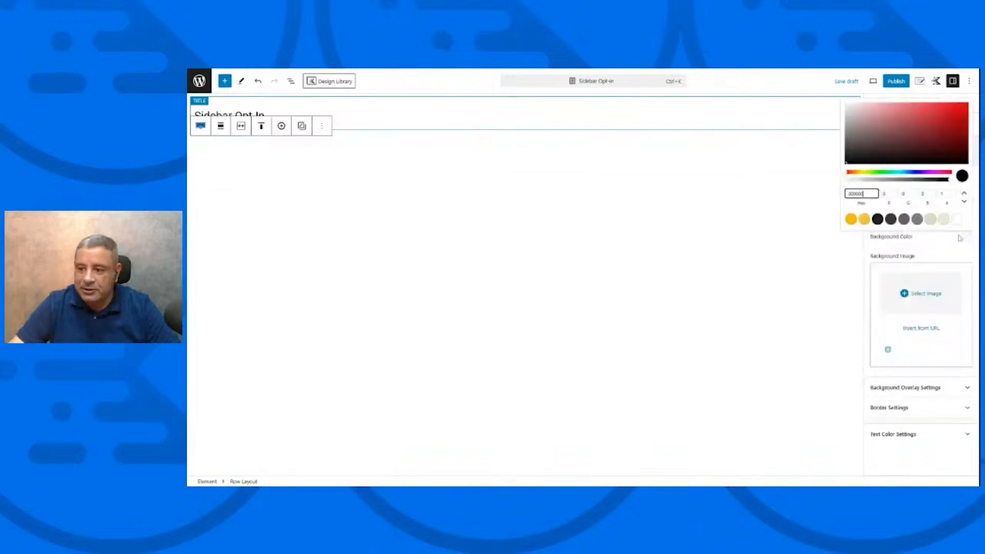
left_click(877, 219)
left_click(926, 242)
left_click(722, 159)
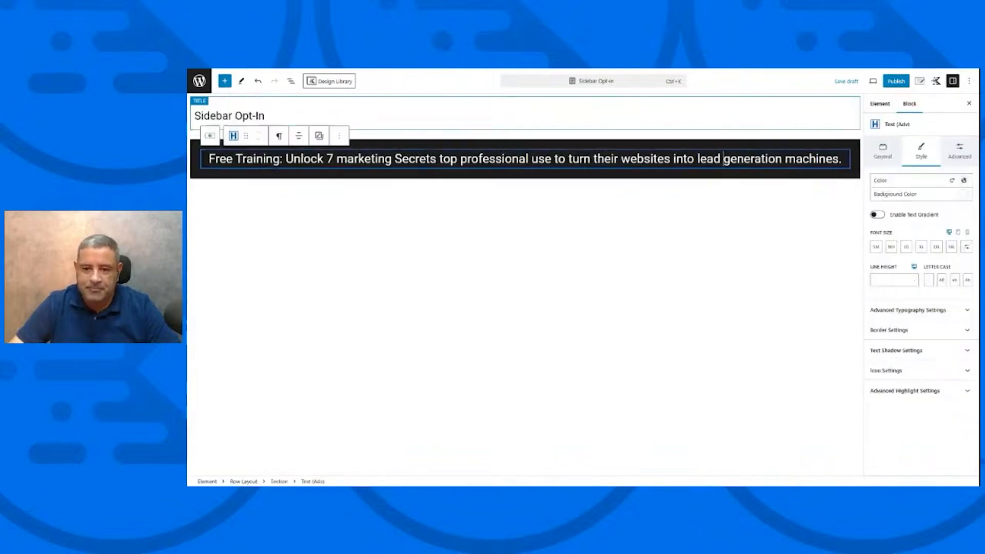
Capitalize each word of the training text and add a Form (Adv) block below it using the existing "Optin Form - Name and Email".
left_click(968, 280)
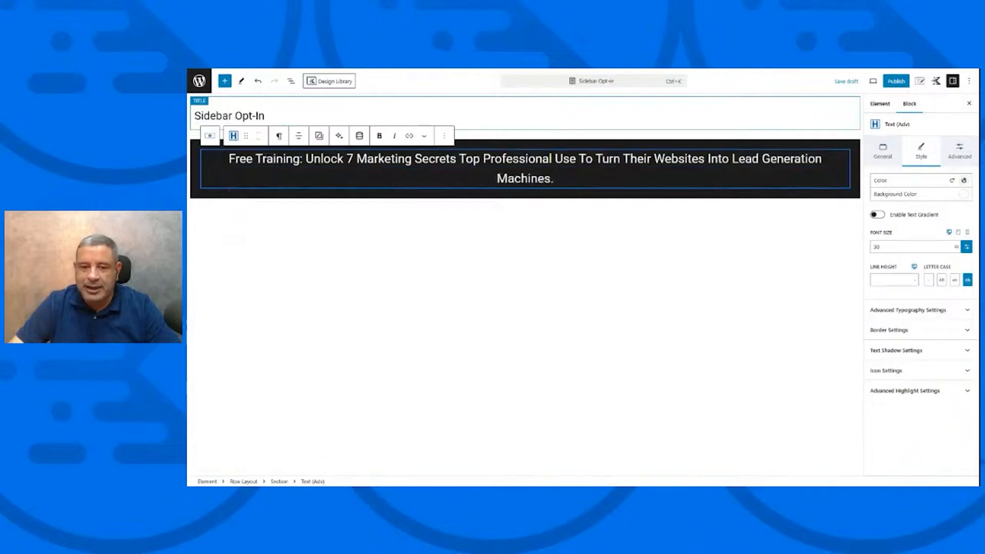
key("Return")
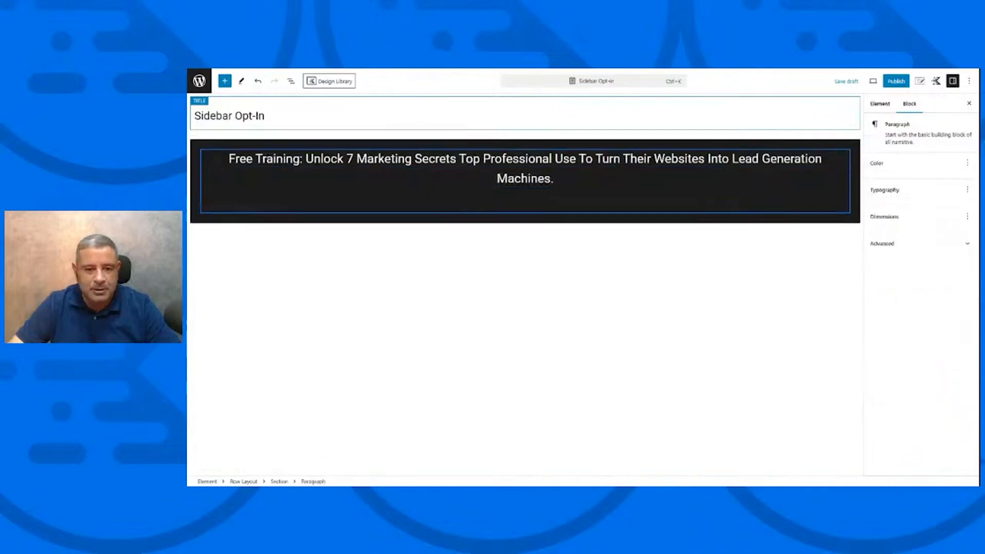
left_click(845, 206)
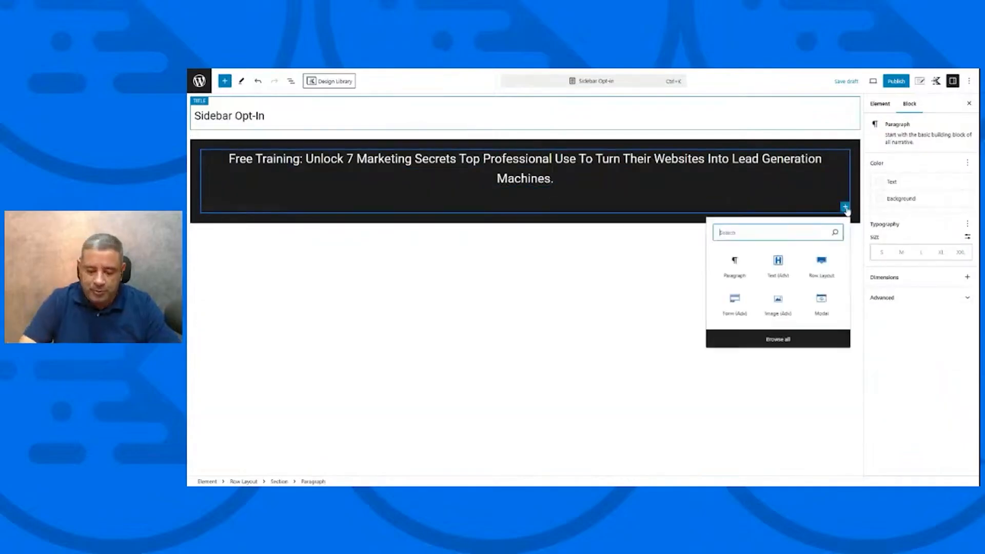
type("form")
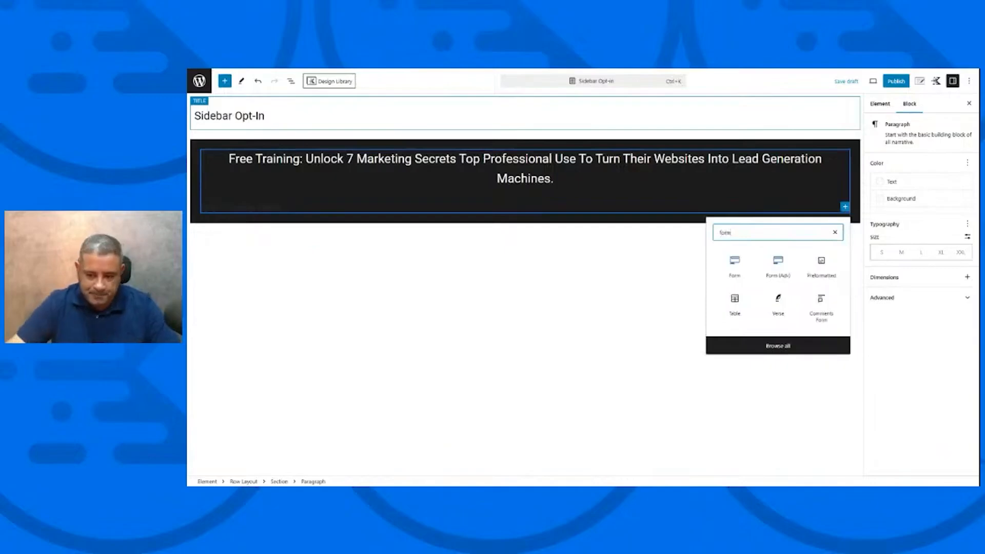
left_click(786, 267)
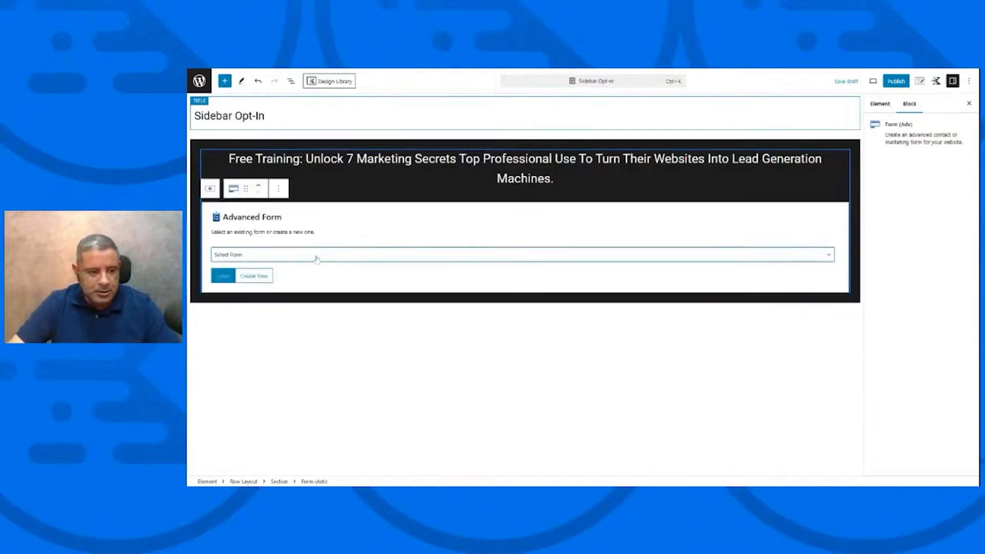
left_click(306, 267)
left_click(224, 276)
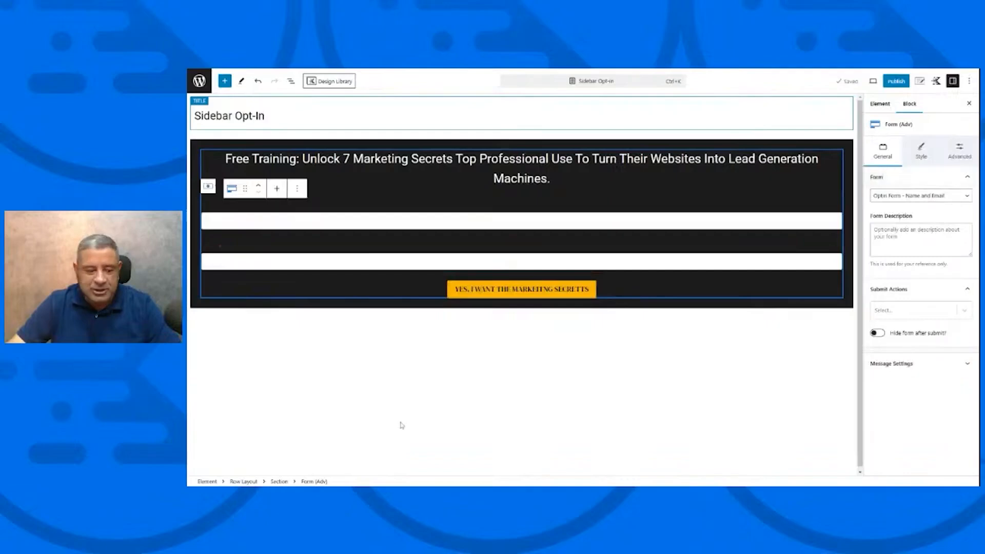
Set the form's label color to white and turn off the required asterisk.
left_click(919, 155)
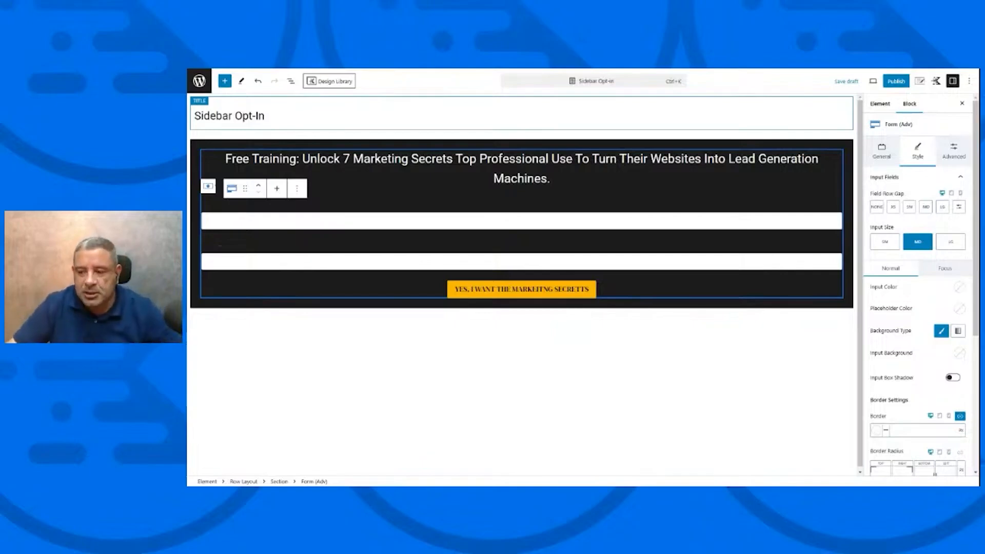
left_click(947, 177)
left_click(948, 197)
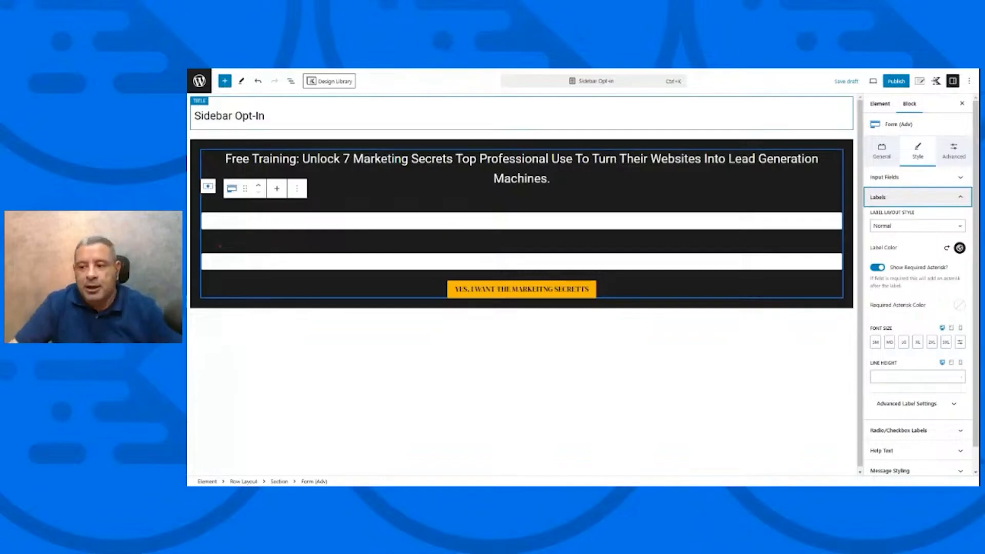
left_click(946, 248)
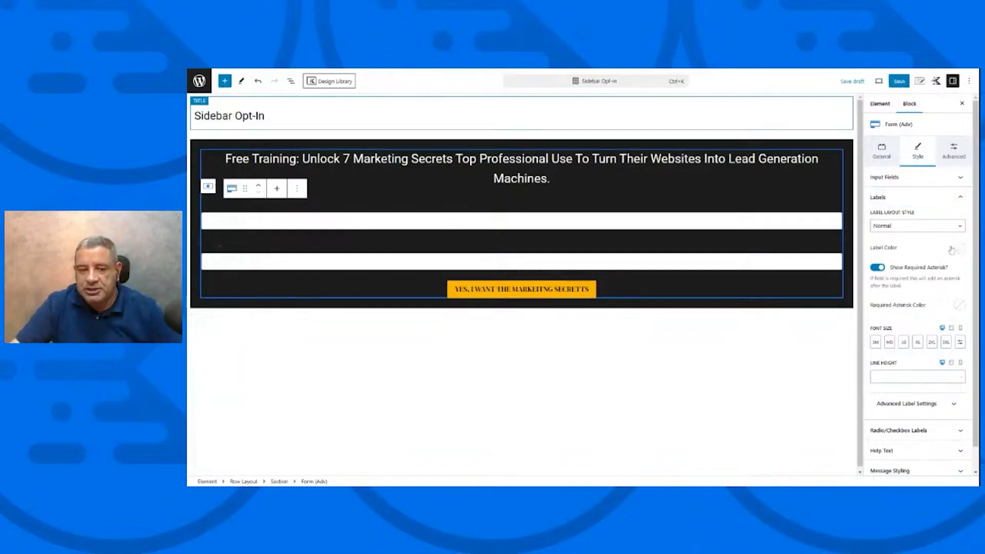
left_click(958, 248)
left_click(948, 228)
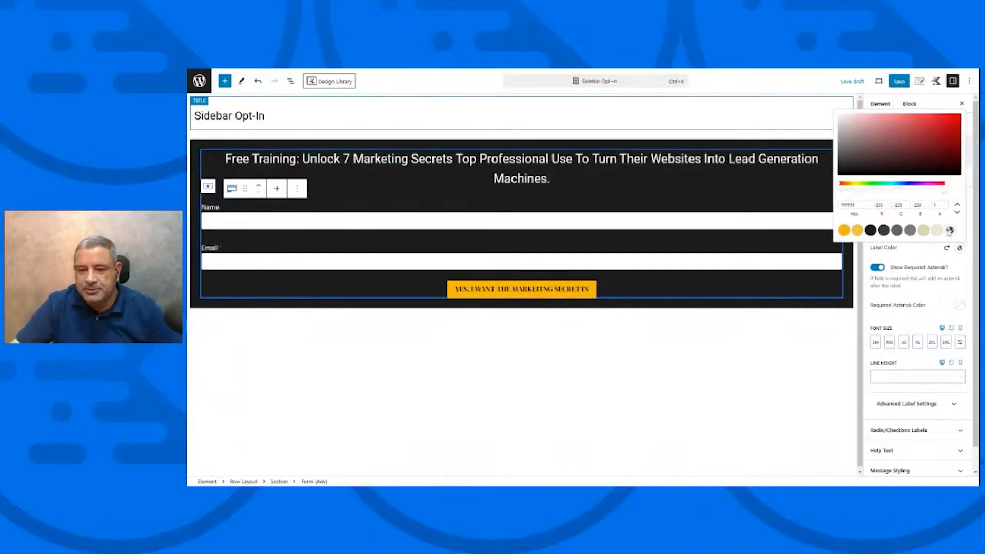
left_click(935, 271)
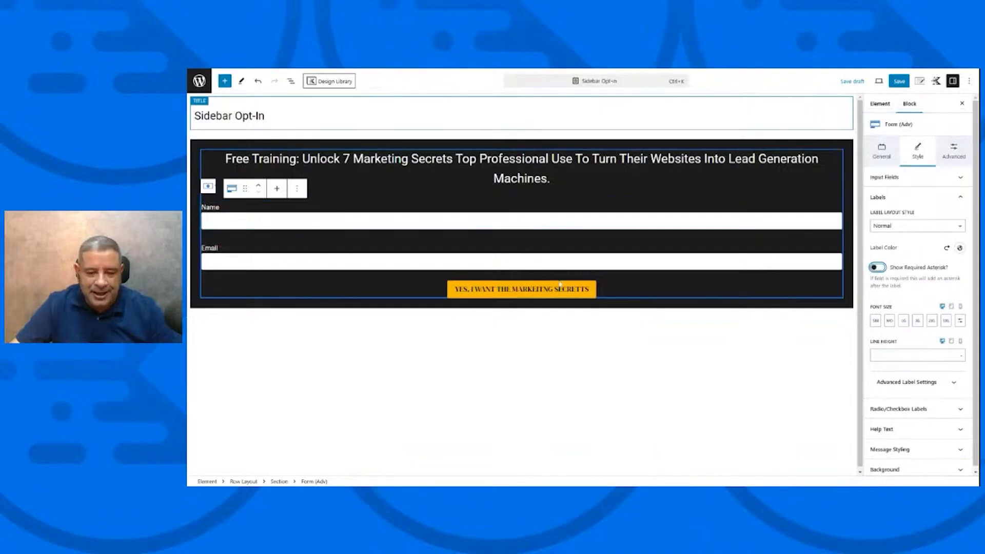
Insert an Icon block above the training text inside the dark row.
left_click(566, 159)
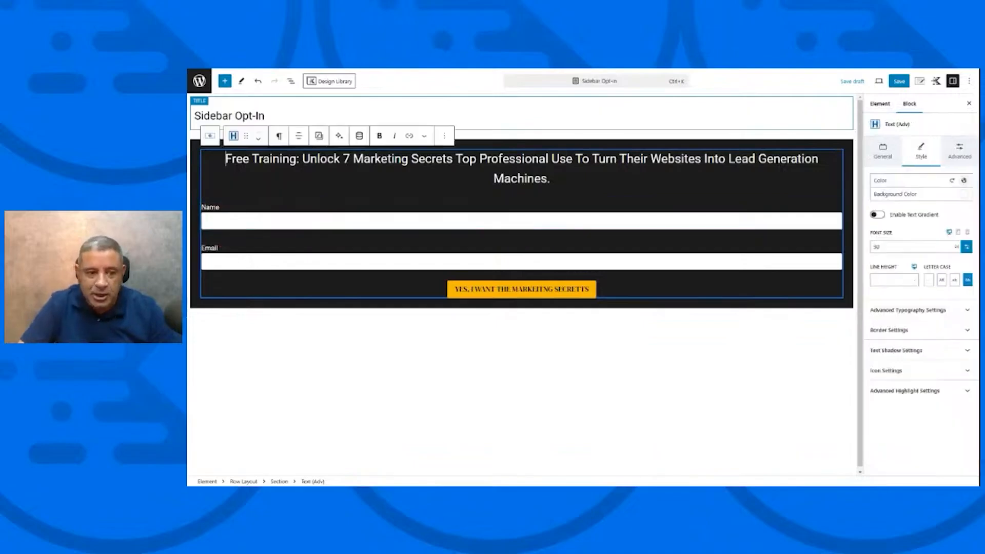
key("Return")
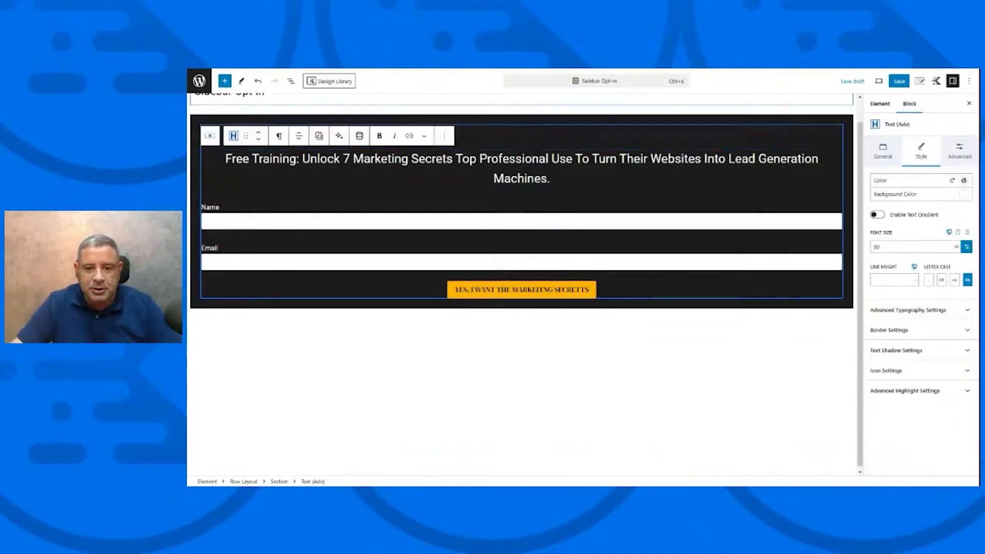
left_click(445, 135)
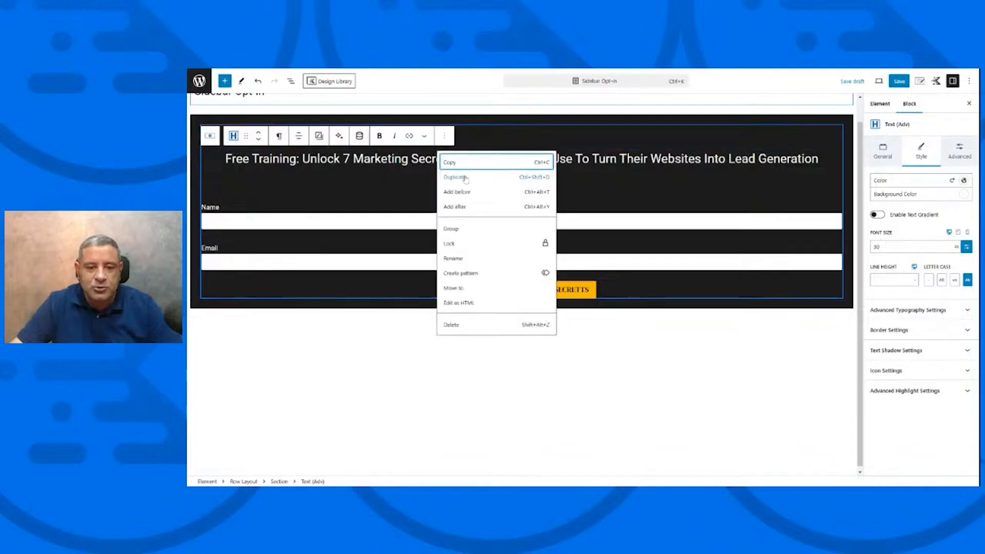
left_click(465, 192)
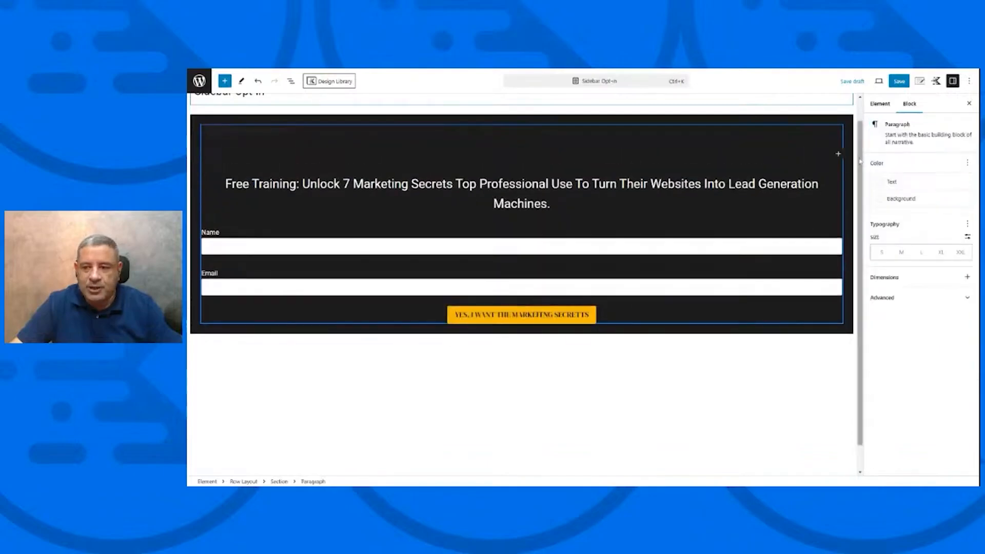
left_click(838, 154)
type("icon")
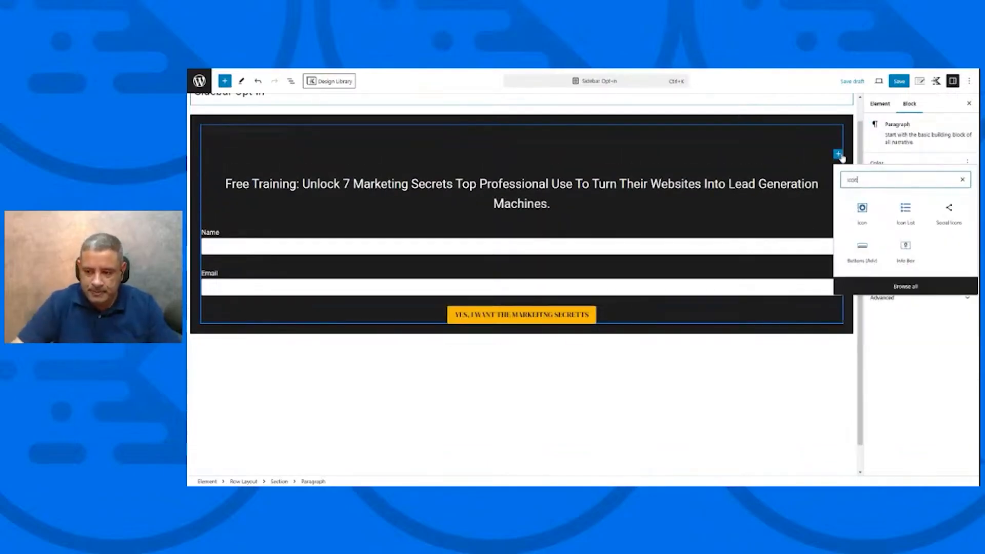
left_click(854, 211)
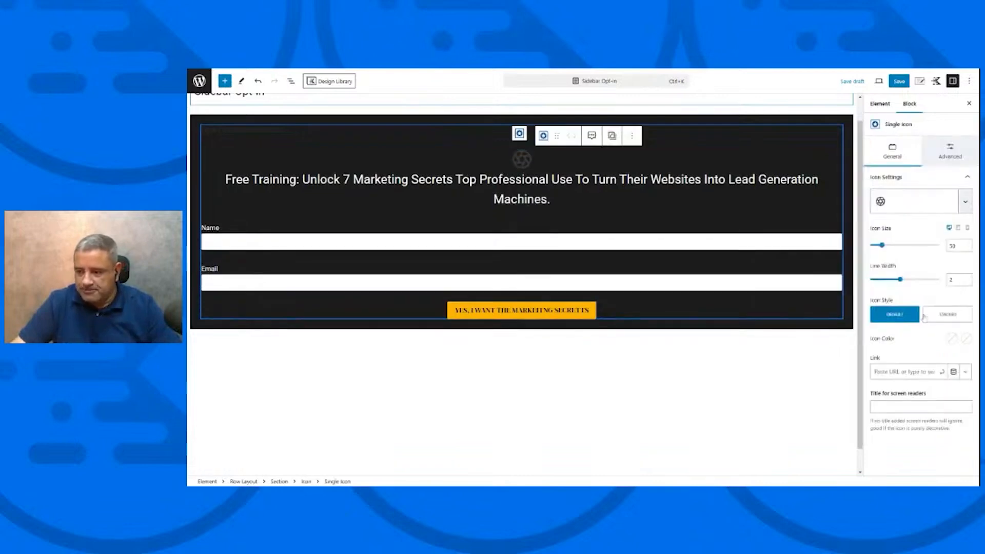
Change the icon to the warning triangle and set its normal and hover colors to white.
left_click(965, 202)
left_click(948, 340)
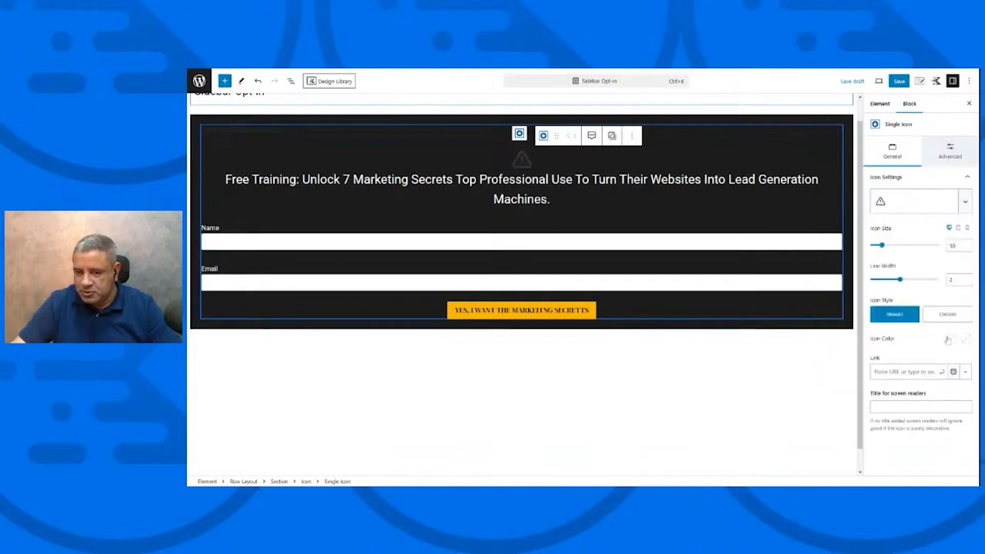
left_click(951, 337)
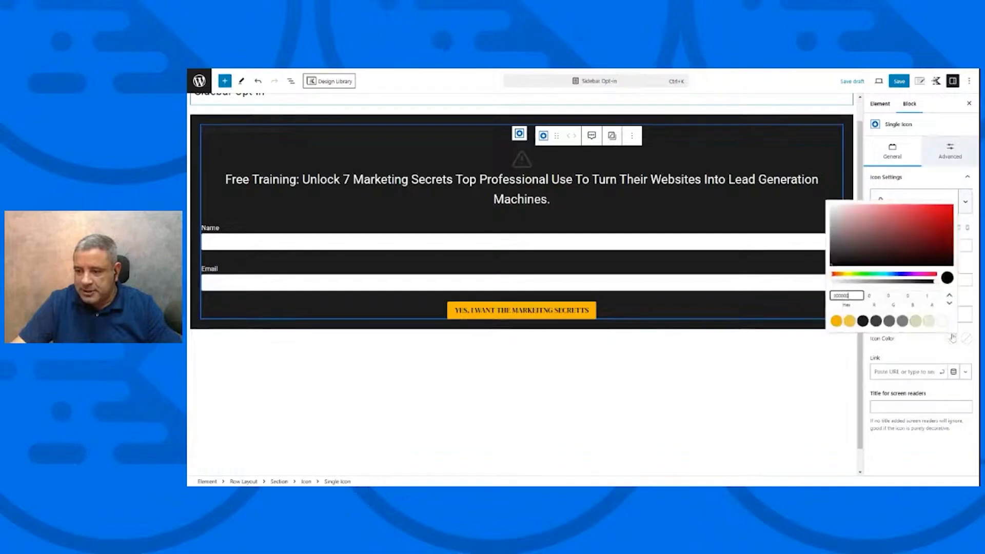
left_click(943, 322)
left_click(964, 340)
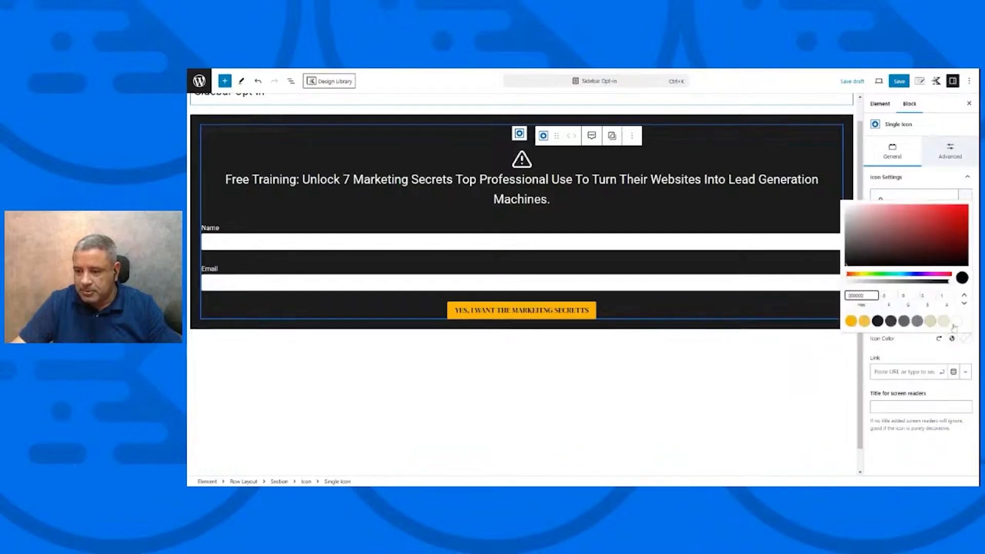
left_click(758, 179)
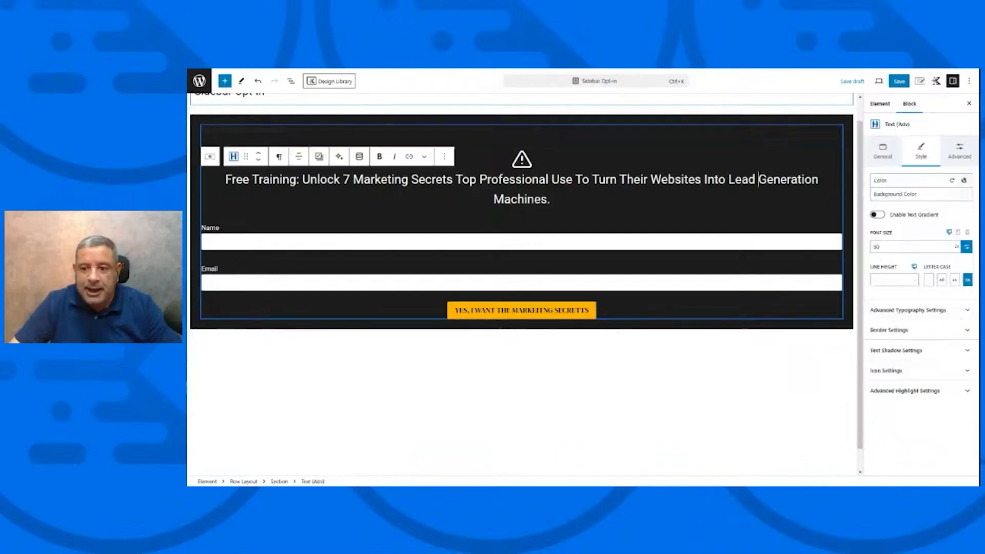
Set the element's placement to Replace Sidebar in the element settings.
left_click(768, 121)
left_click(920, 81)
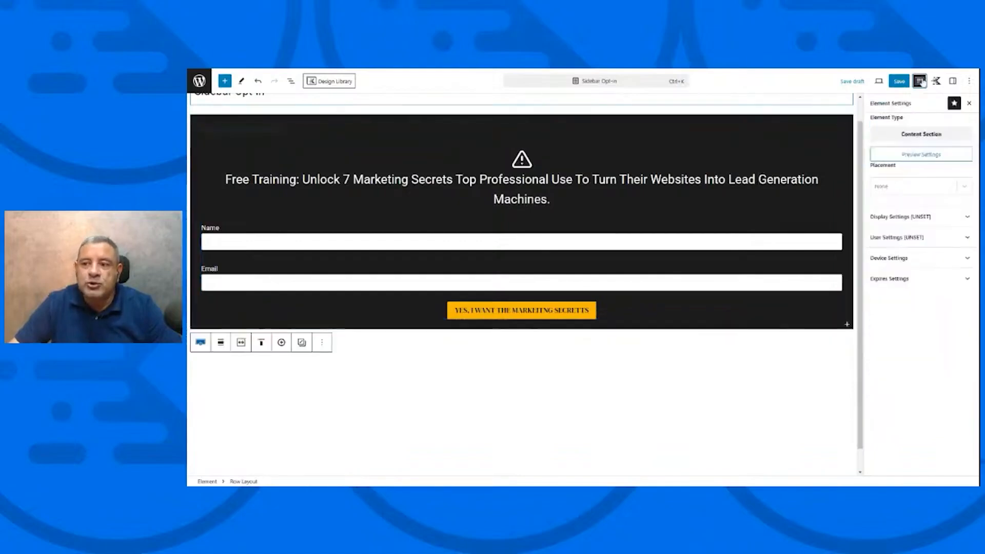
left_click(908, 186)
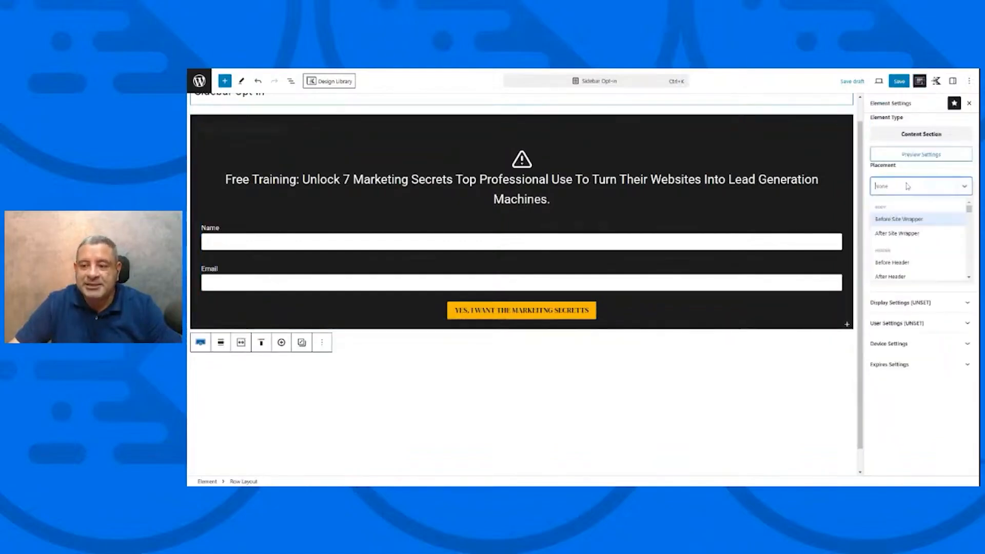
type("repl")
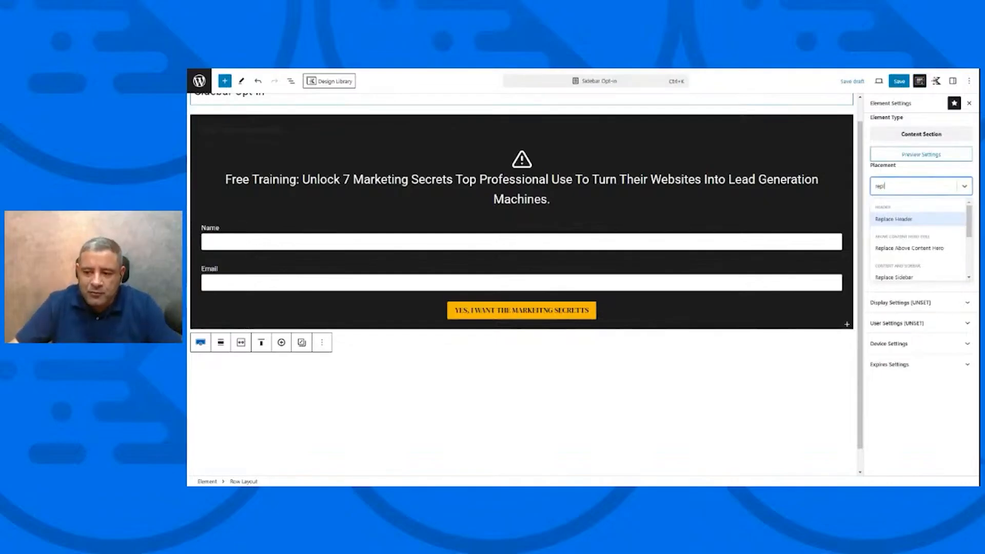
left_click(918, 278)
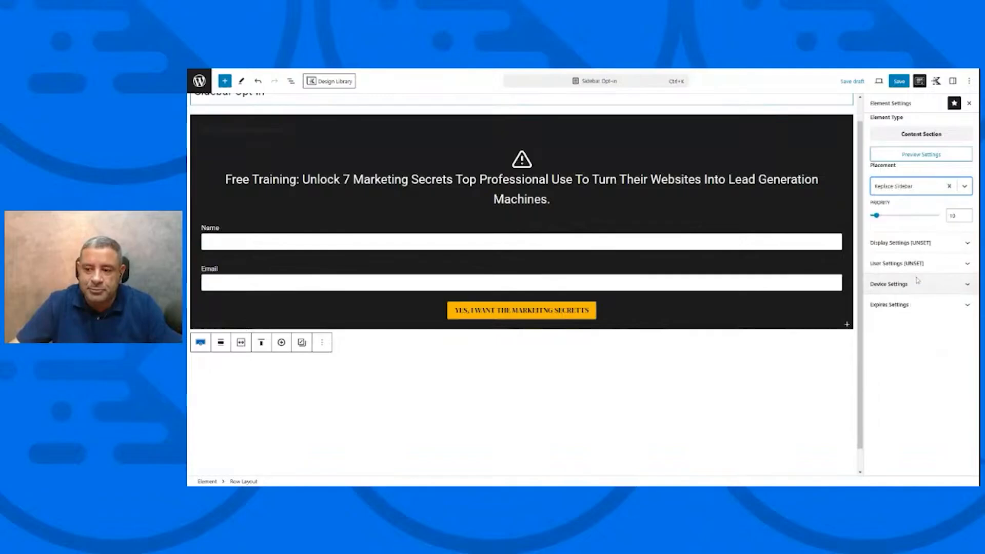
Set the element's display rule to show on Single Posts.
left_click(903, 243)
left_click(915, 280)
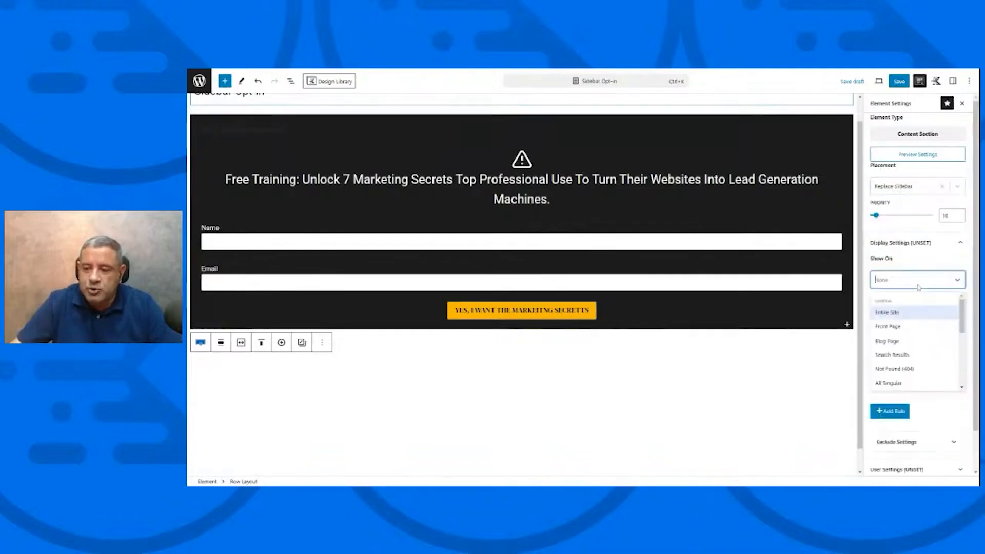
scroll(923, 333, "down", 3)
left_click(923, 334)
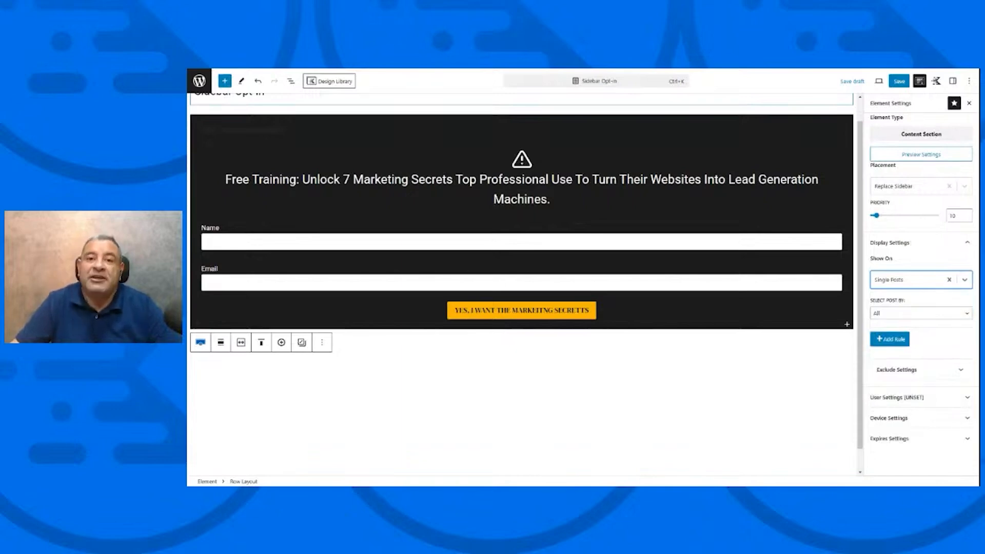
Make the element visible to All Users and publish it.
left_click(930, 399)
left_click(931, 432)
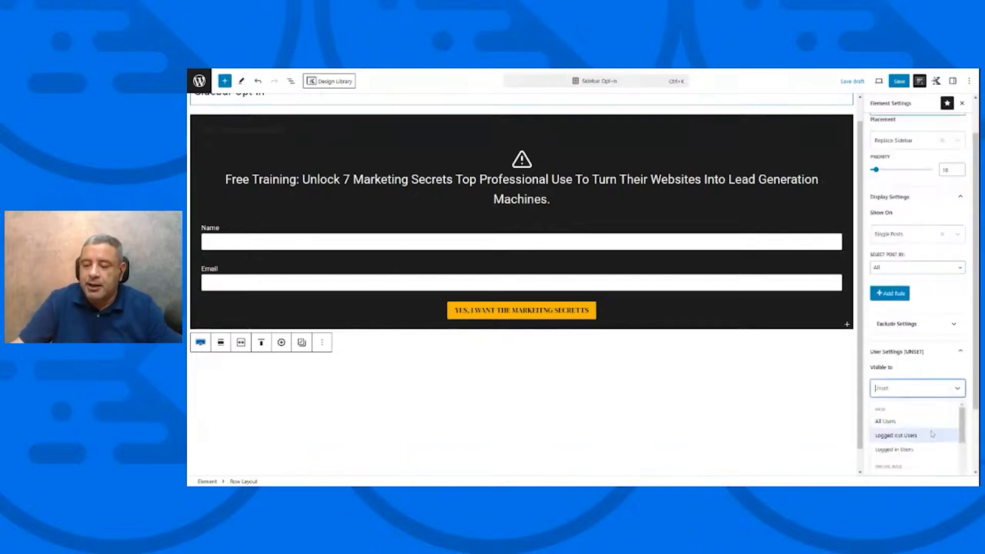
left_click(928, 423)
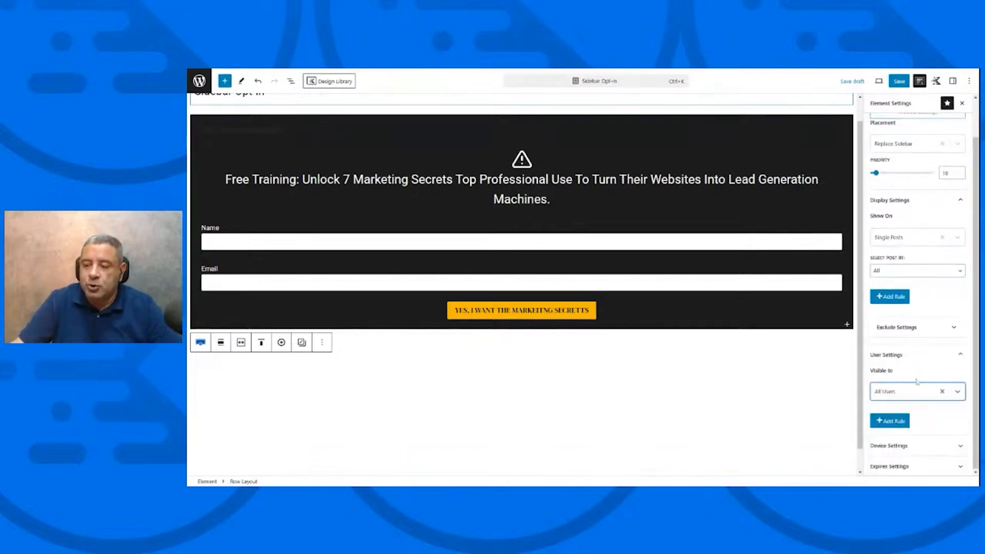
left_click(900, 81)
left_click(893, 81)
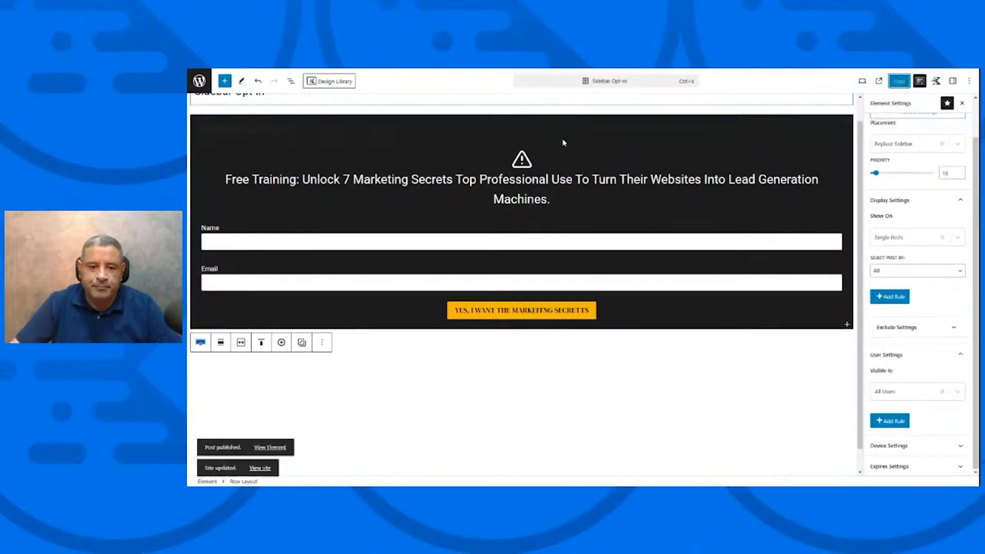
Set a small vertical gap on the section containing the icon, training text and form.
left_click(531, 160)
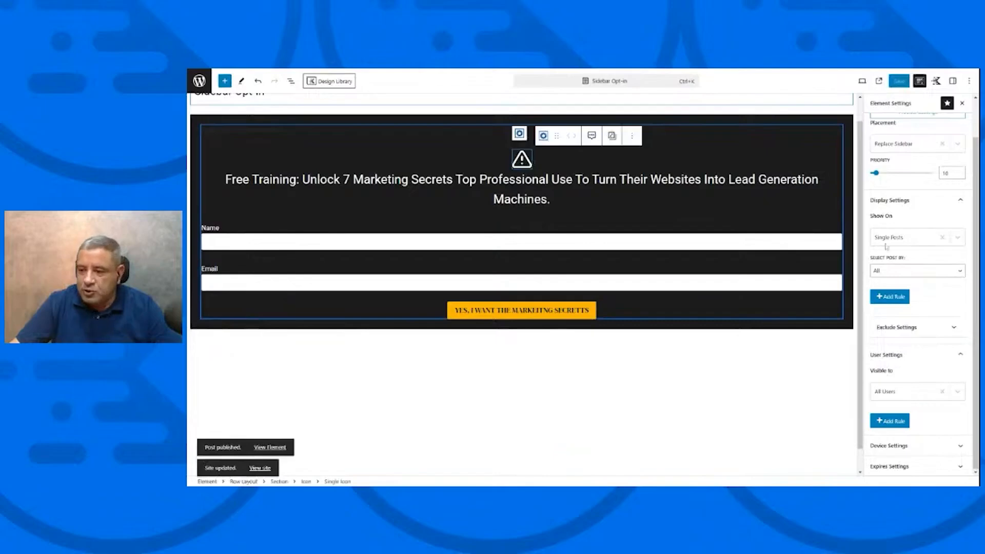
scroll(886, 246, "up", 2)
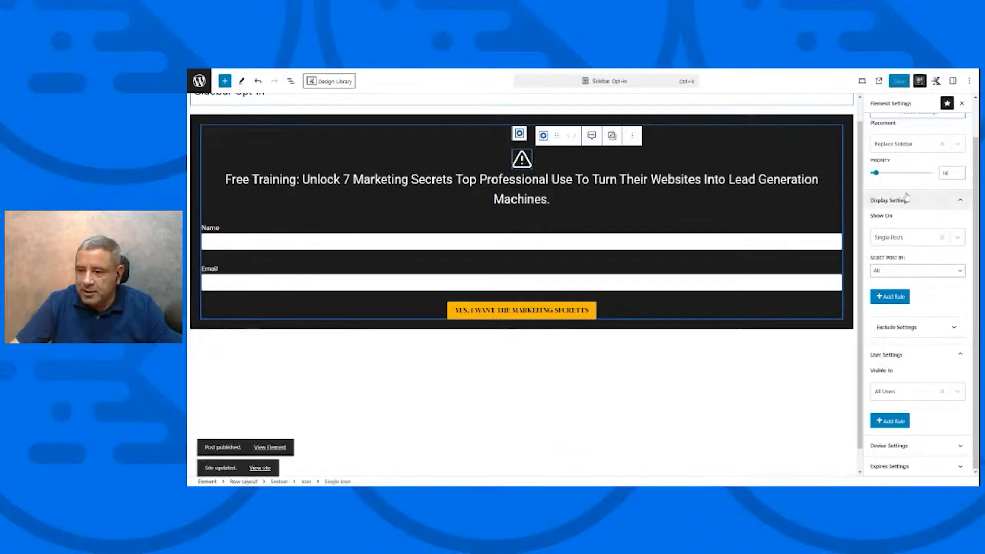
left_click(953, 81)
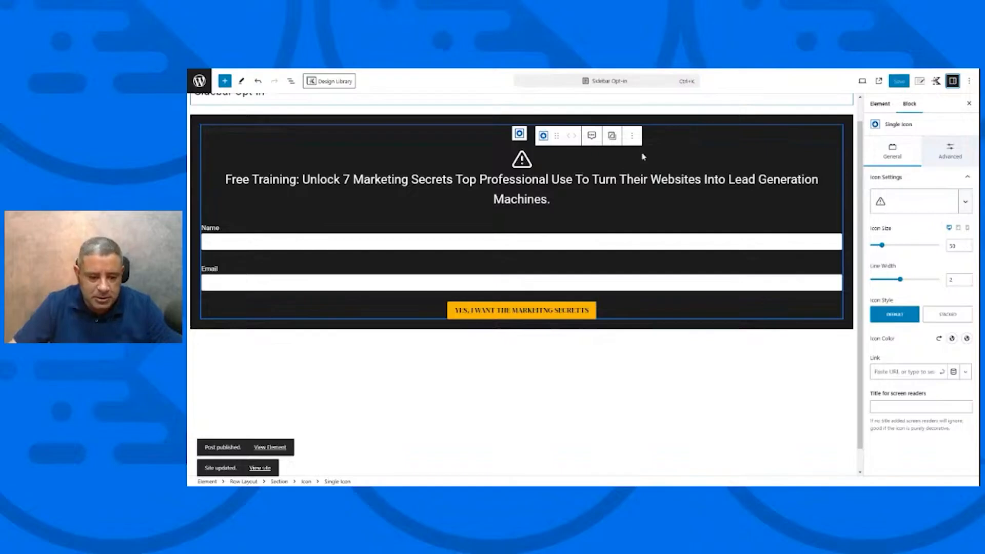
left_click(279, 481)
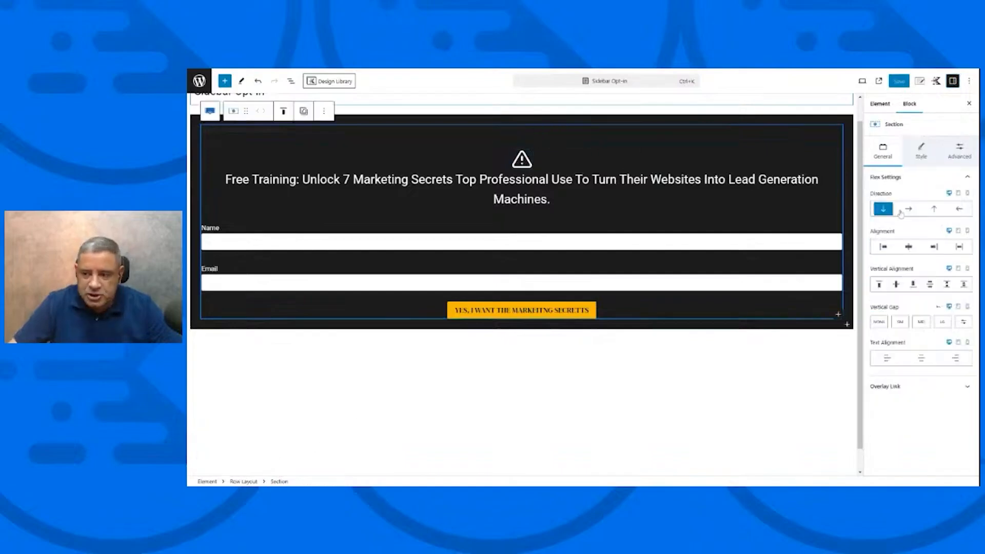
left_click(900, 322)
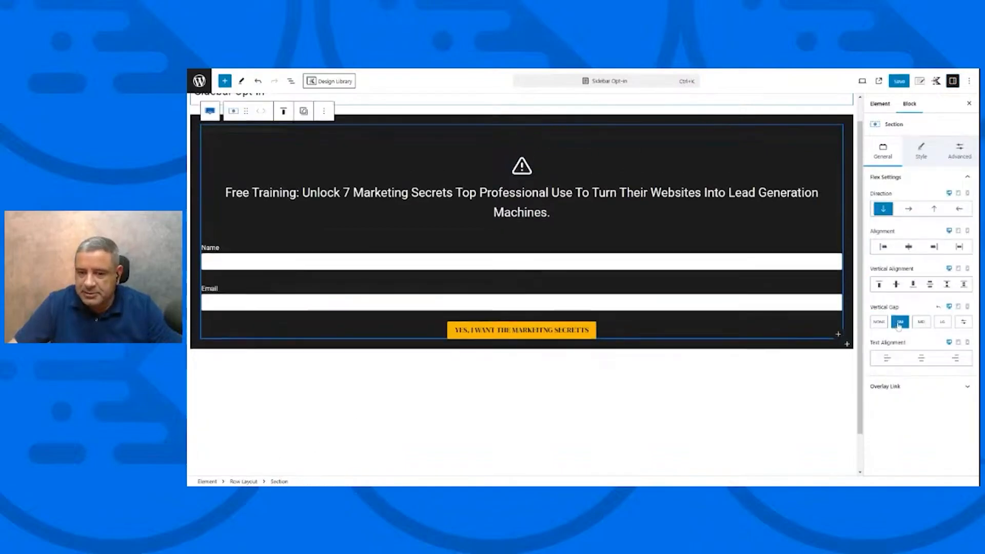
Save the Sidebar Opt-In element and check it on the live Quick & Easy Breakfasts For Busy Families blog post.
left_click(899, 81)
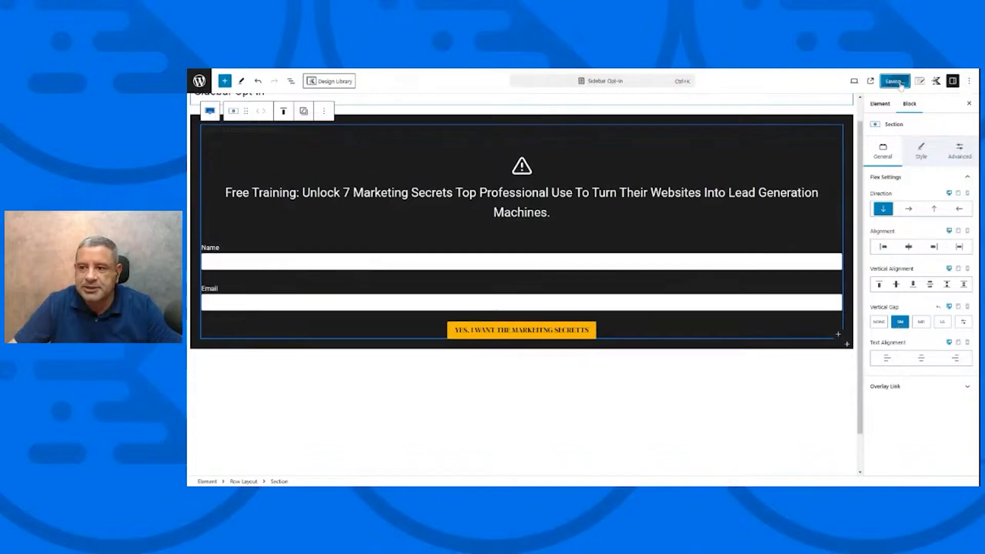
left_click(205, 88)
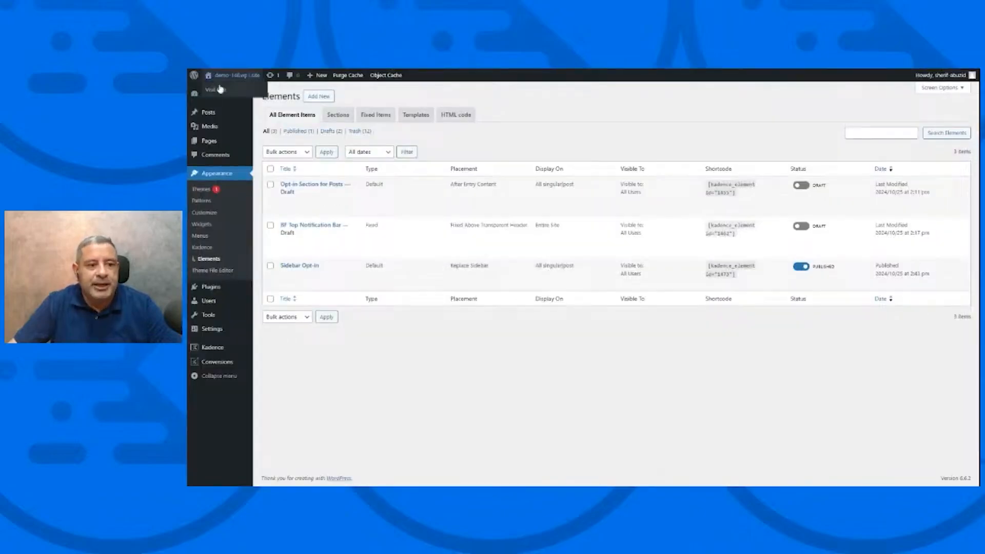
left_click(215, 89)
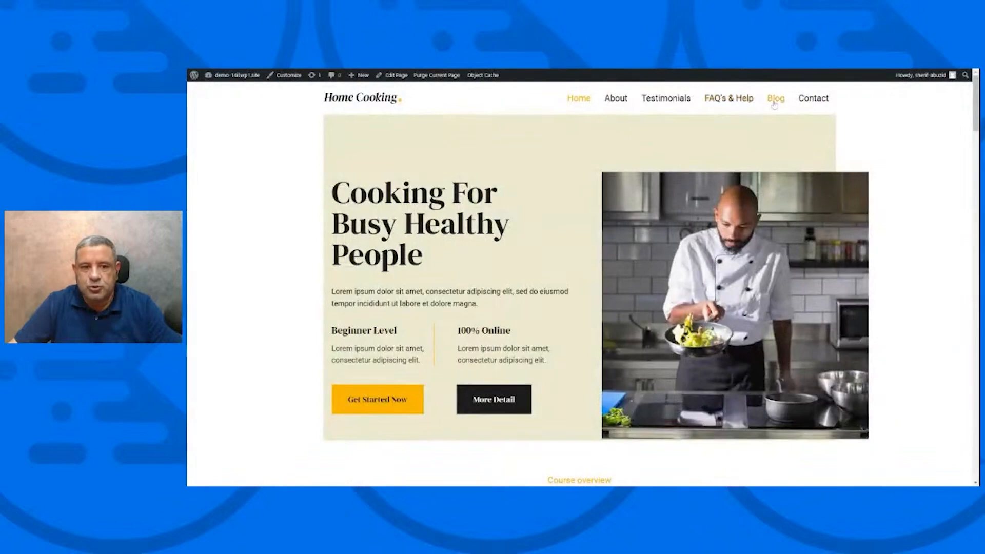
left_click(775, 103)
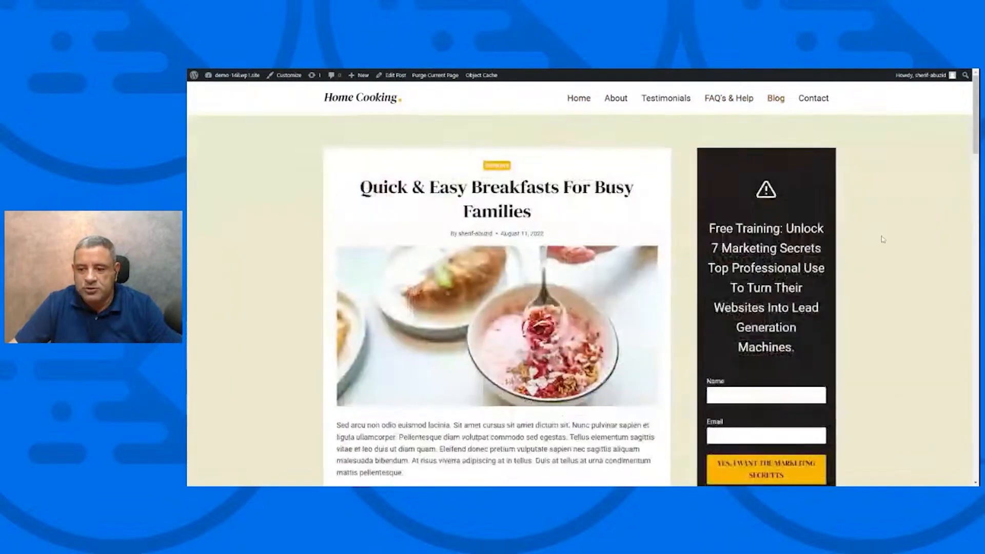
scroll(883, 239, "down", 5)
scroll(883, 239, "up", 4)
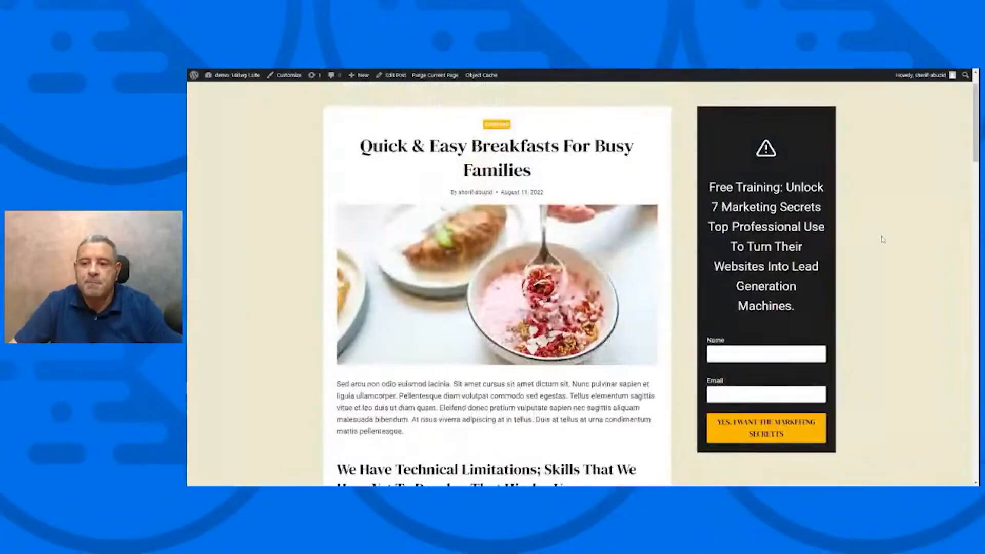
scroll(877, 224, "down", 4)
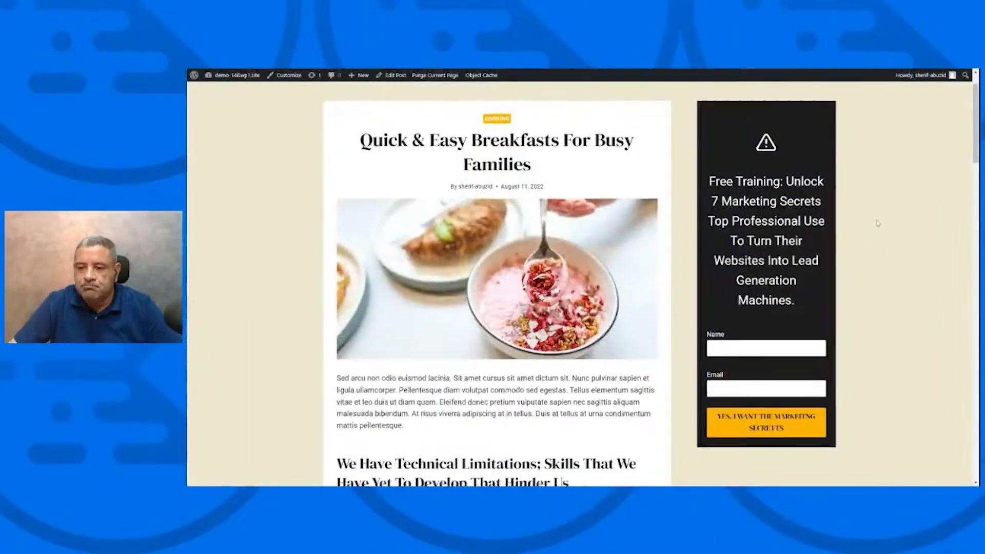
scroll(877, 223, "up", 2)
scroll(877, 224, "up", 2)
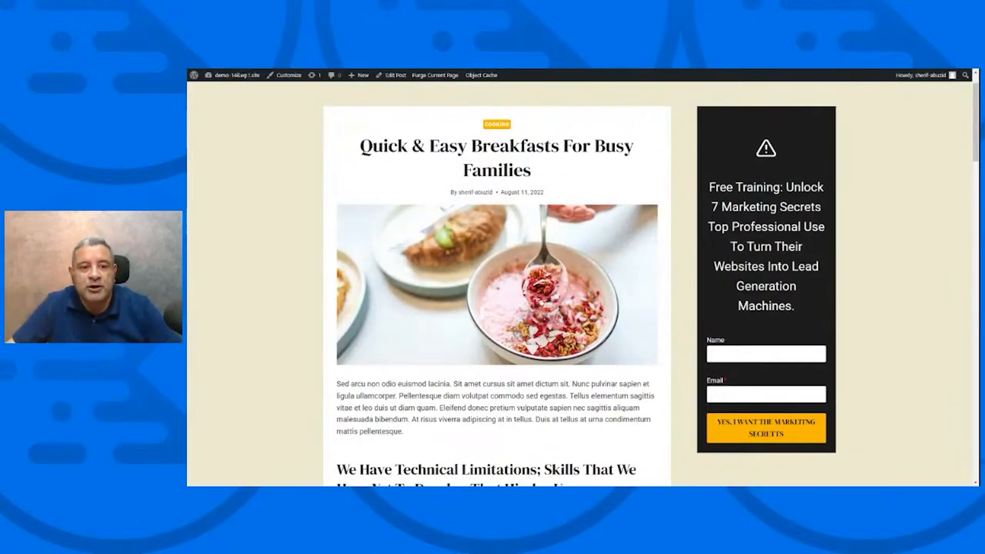
Reopen the Sidebar Opt-In element for editing and set the Free Training text's font size to 20.
mouse_move(221, 77)
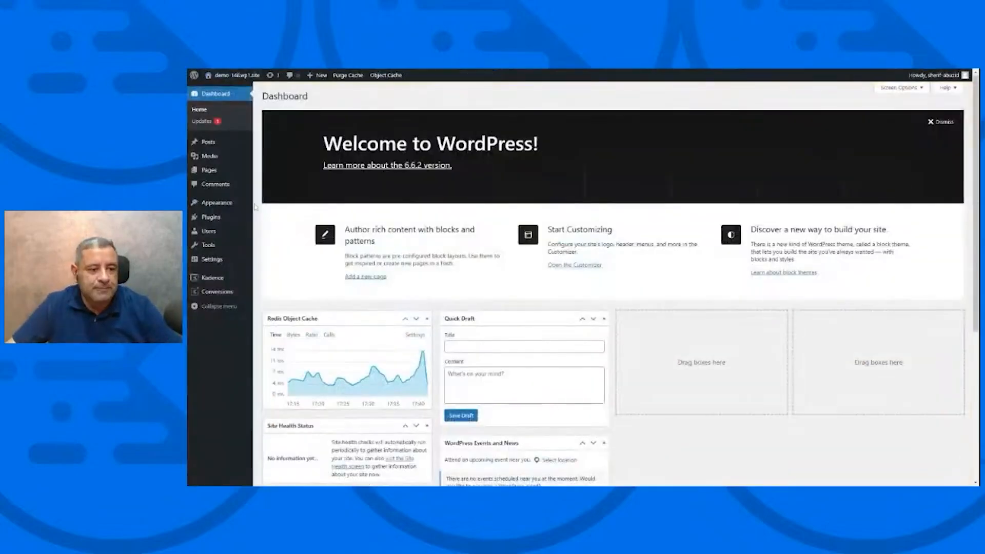
mouse_move(226, 204)
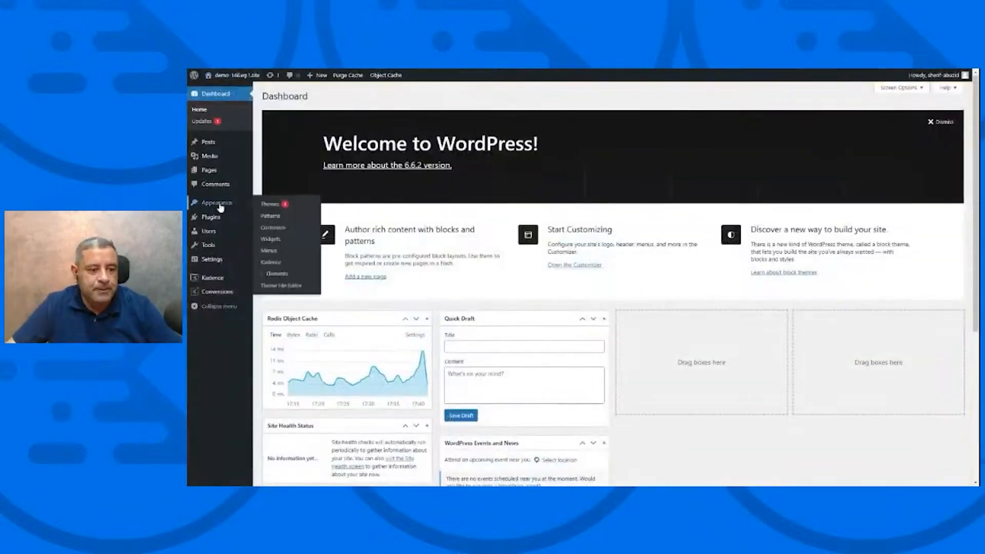
left_click(272, 275)
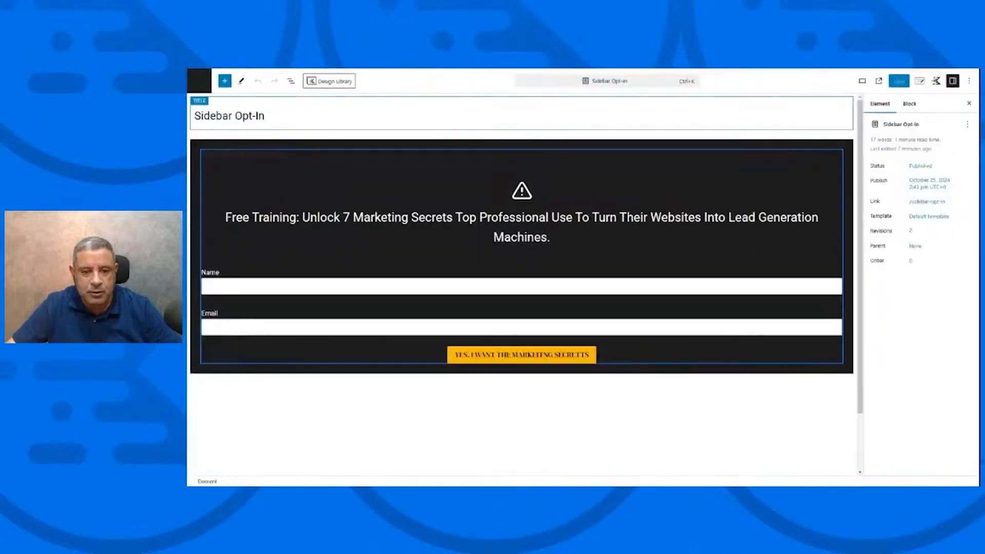
left_click(524, 217)
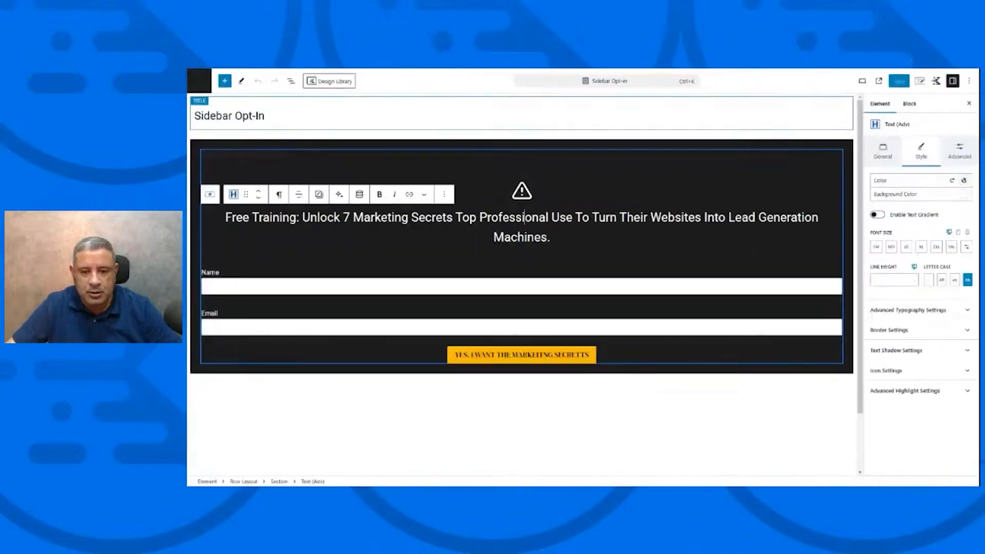
left_click(966, 247)
double_click(878, 246)
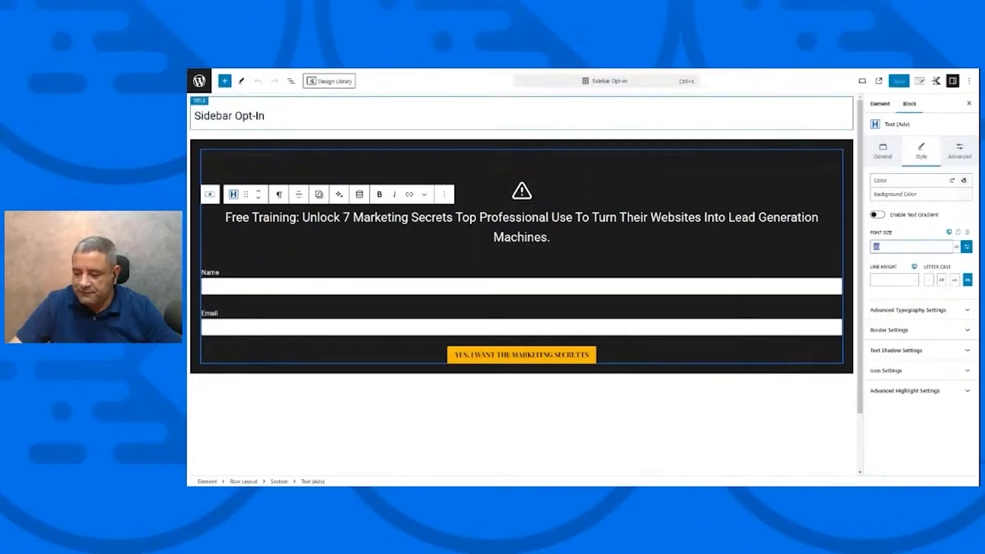
type("20")
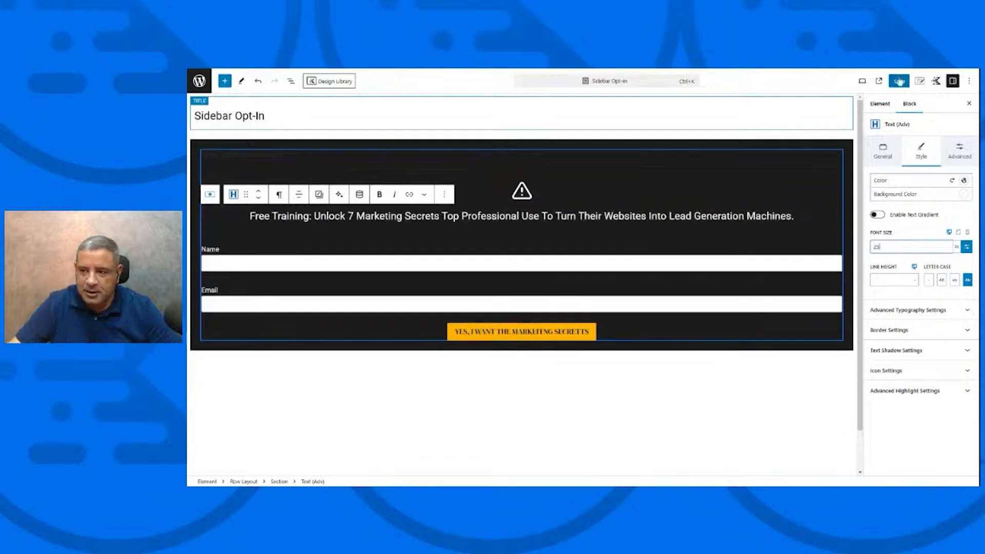
Set the submit button's typography font size to SM and save both the element and its opt-in form.
left_click(553, 333)
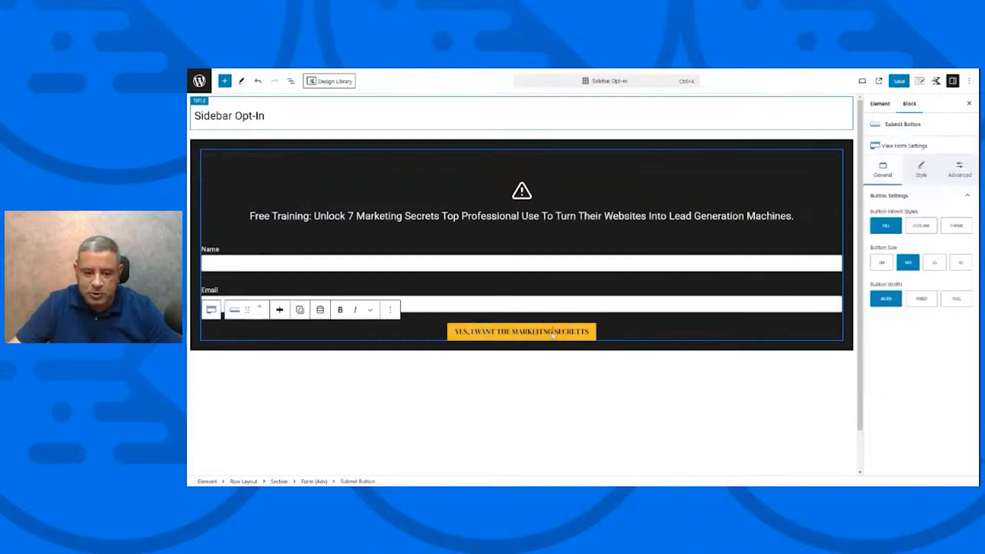
left_click(918, 175)
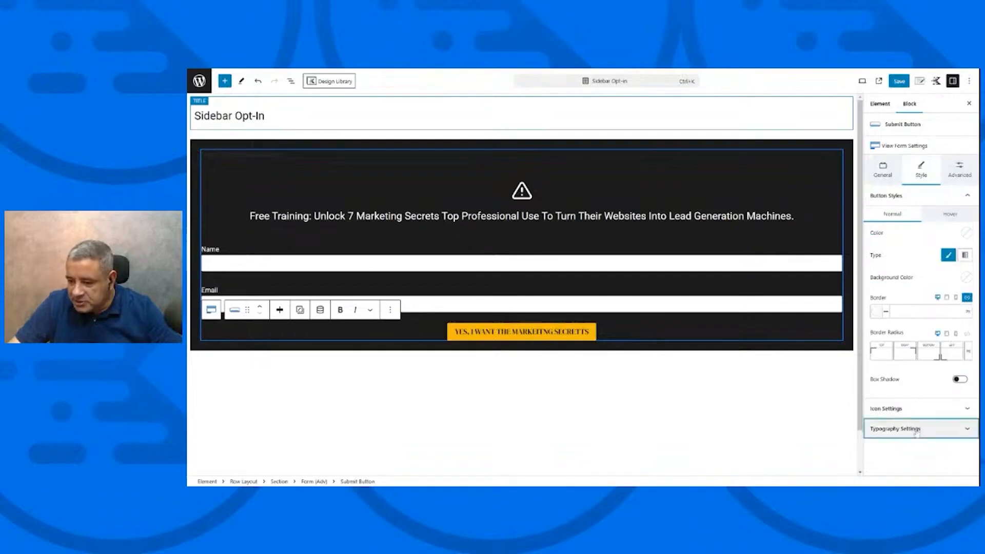
left_click(895, 429)
left_click(889, 355)
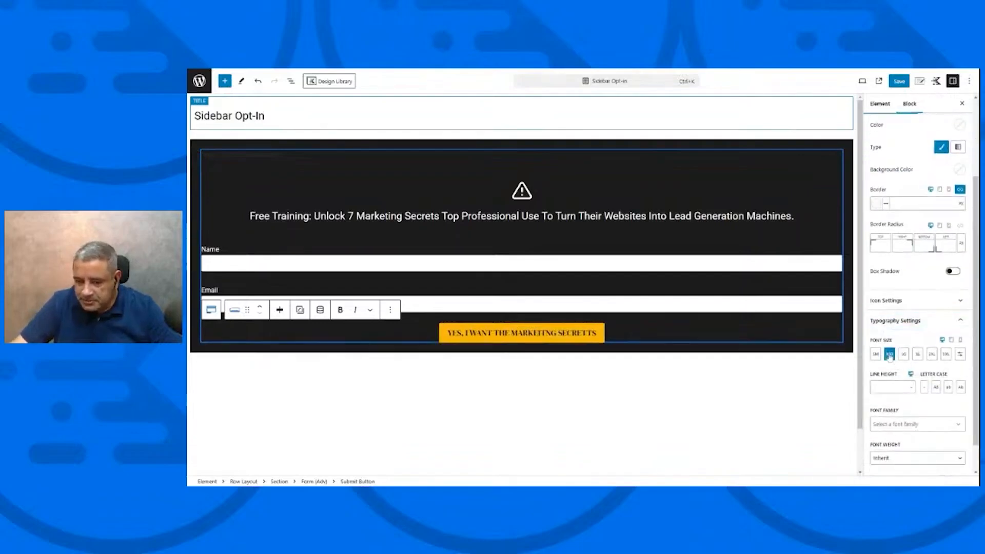
left_click(875, 355)
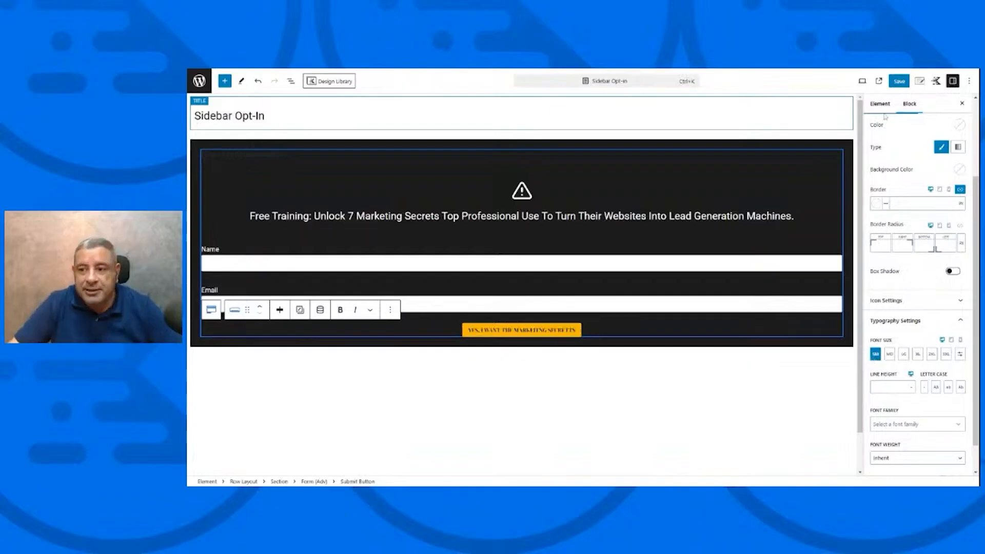
left_click(898, 82)
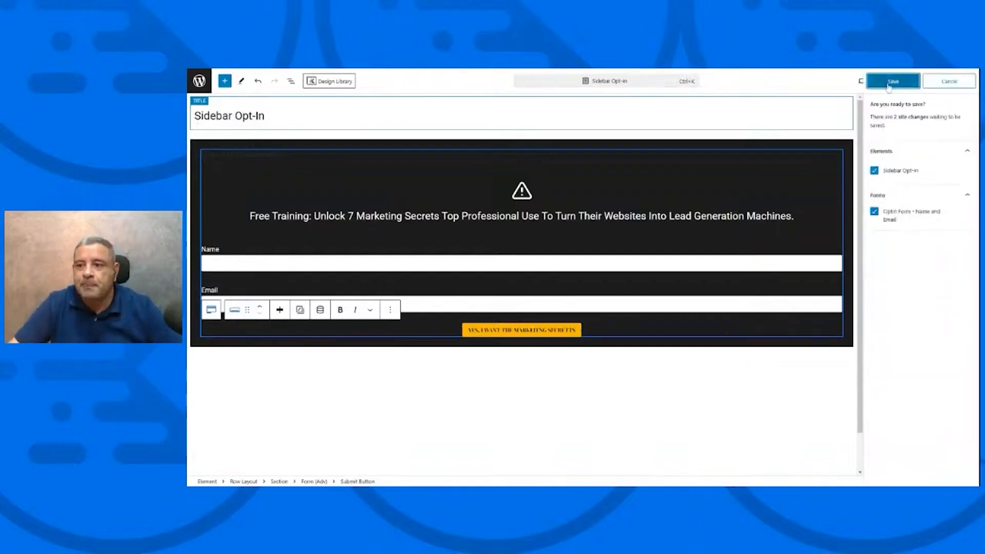
left_click(892, 81)
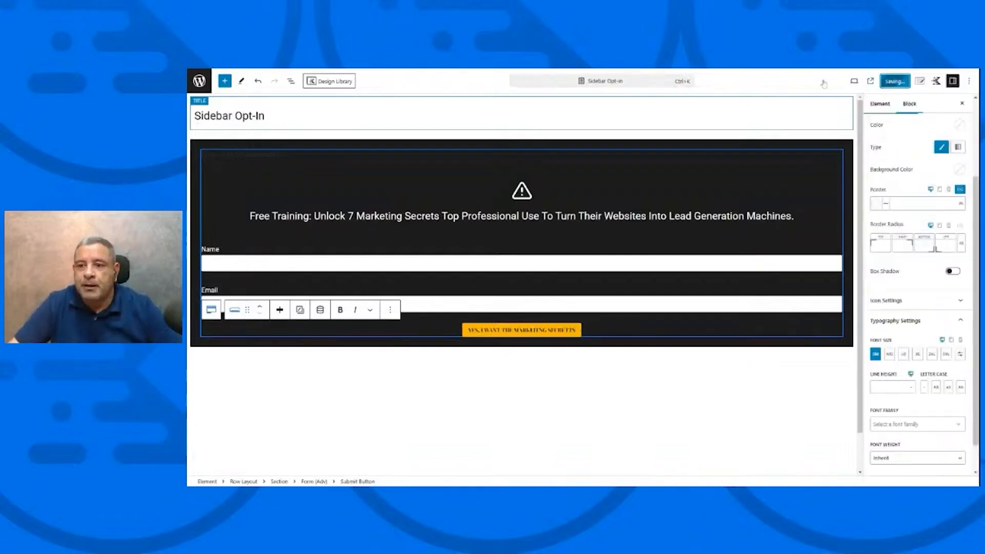
Examine the sidebar opt-in along the full length of the live Quick Chicken And Tomato Omelette Recipe blog post.
left_click(201, 82)
mouse_move(231, 82)
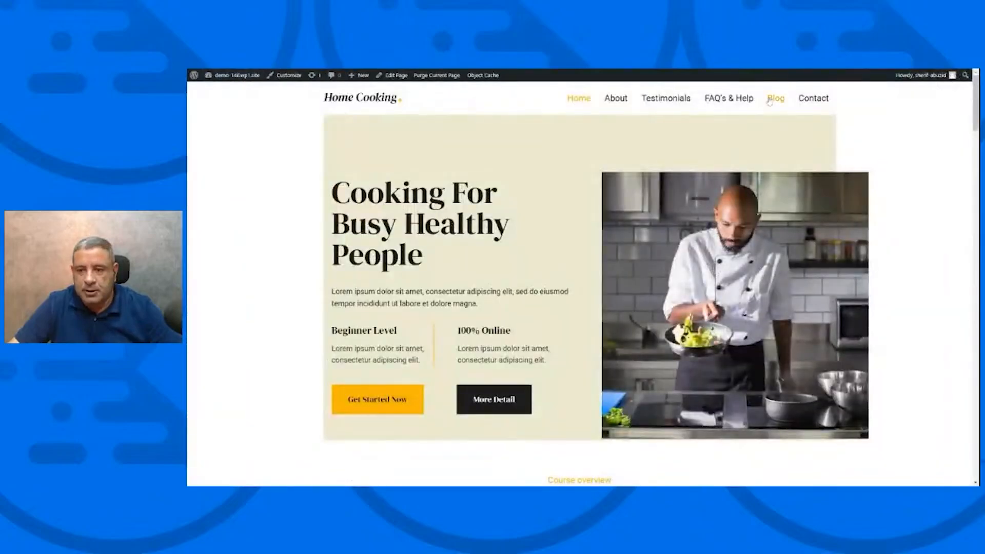
left_click(775, 98)
left_click(741, 385)
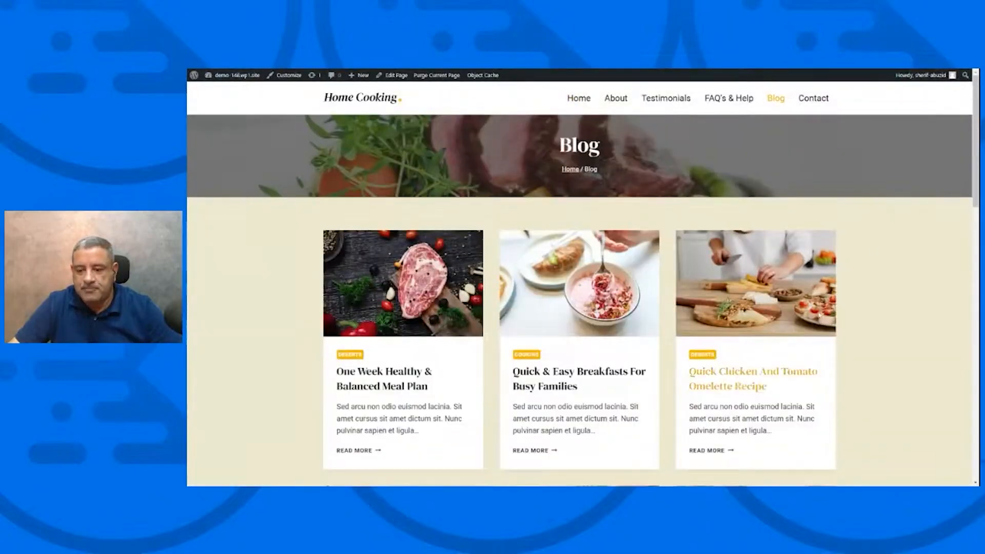
scroll(882, 241, "down", 9)
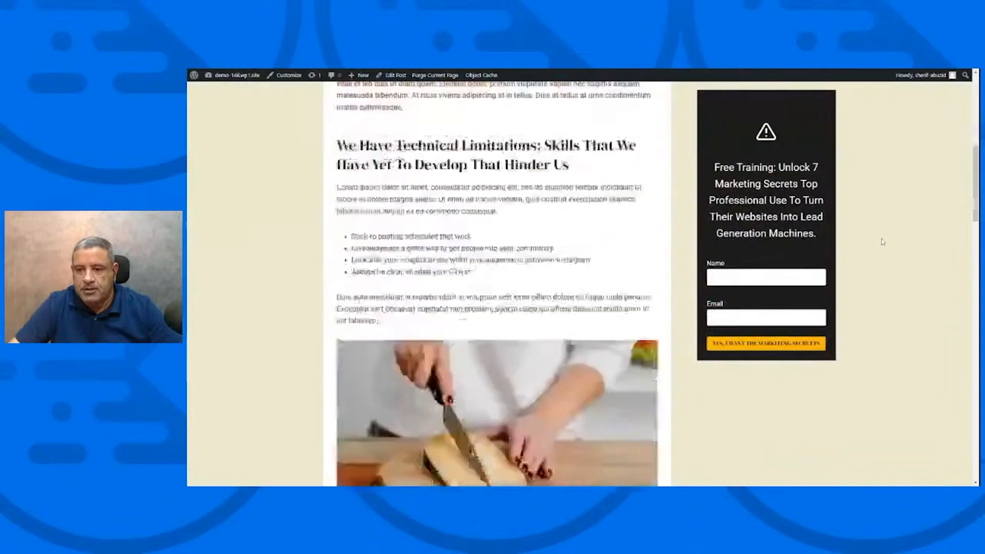
scroll(882, 242, "down", 4)
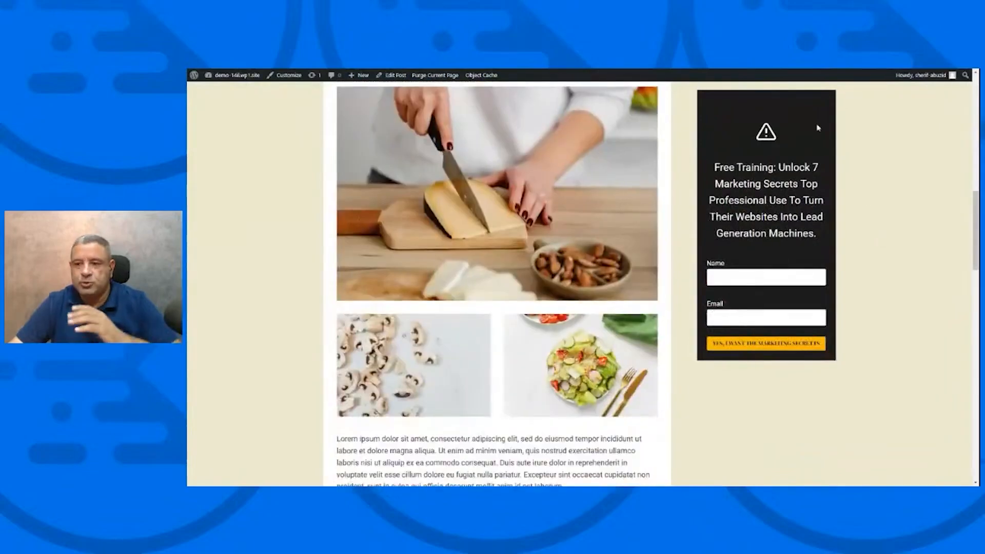
scroll(881, 195, "down", 5)
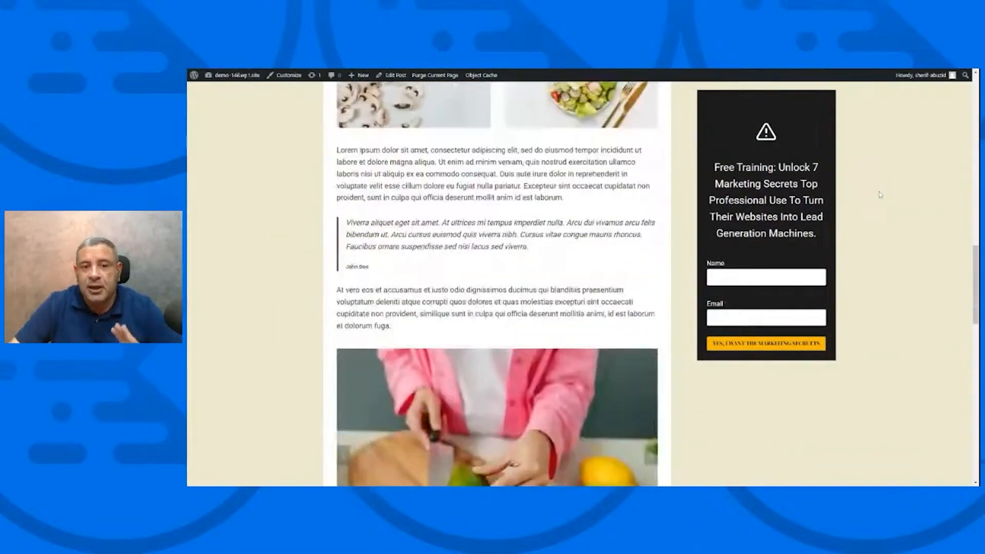
scroll(881, 195, "down", 8)
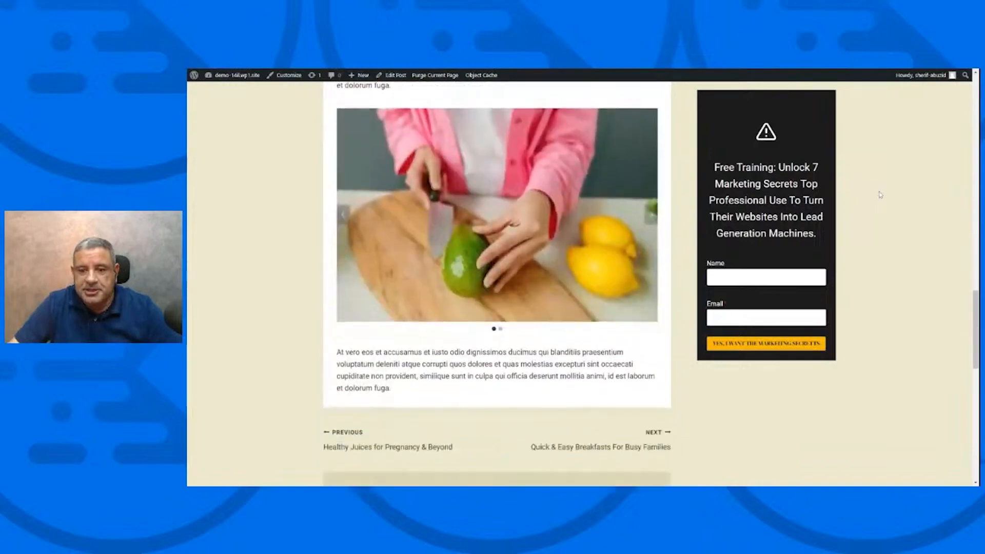
scroll(880, 195, "up", 12)
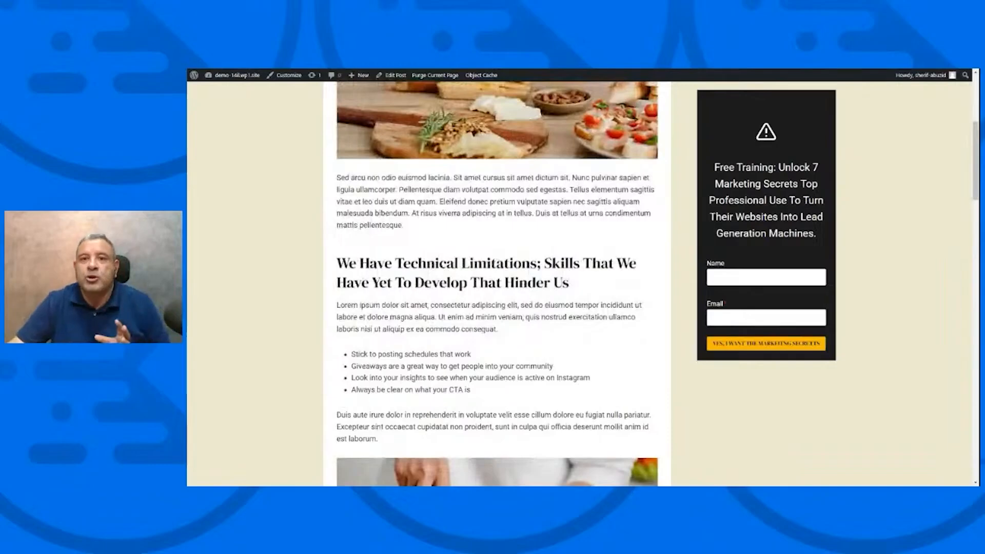
scroll(881, 195, "up", 5)
scroll(880, 195, "down", 4)
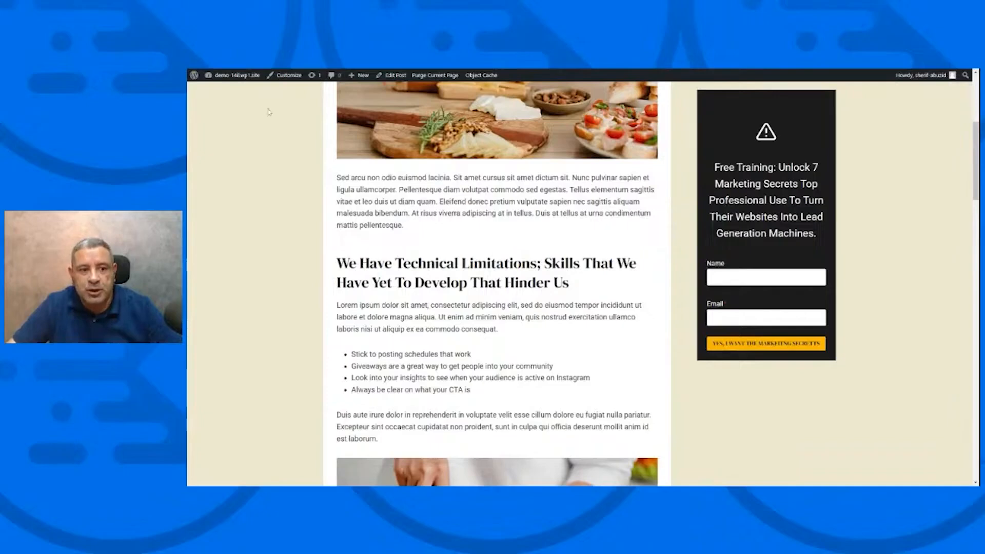
Return to the Kadence Elements list and copy the Sidebar Opt-In element's shortcode.
left_click(221, 89)
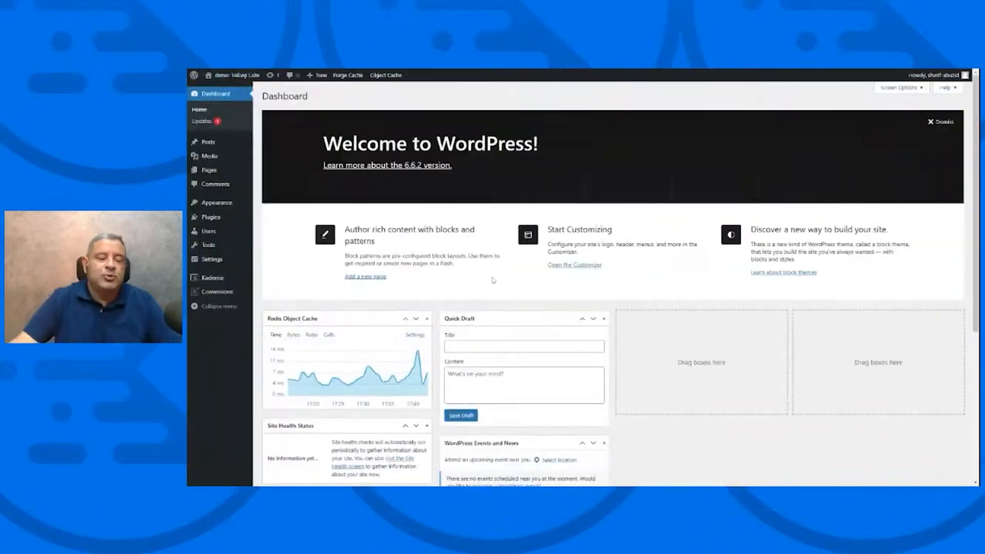
mouse_move(219, 207)
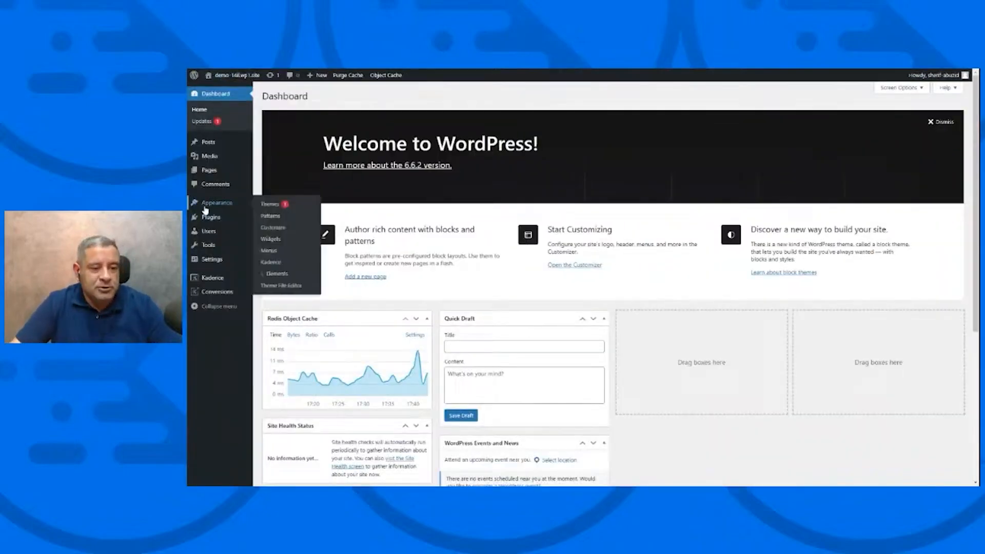
left_click(277, 274)
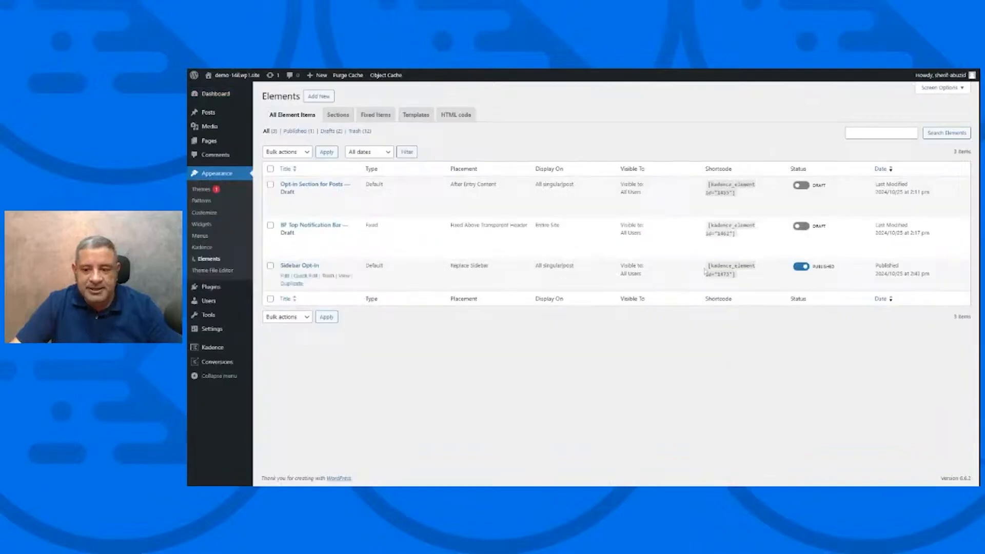
triple_click(730, 266)
key("ctrl+c")
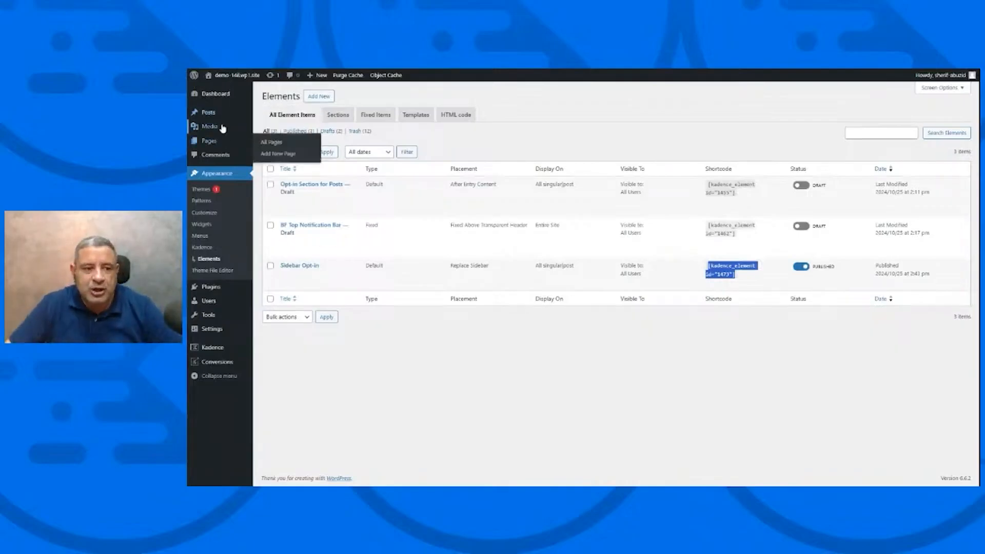
Open the One Week Healthy & Balanced Meal Plan post for editing and add an empty block below the bulleted list.
mouse_move(210, 113)
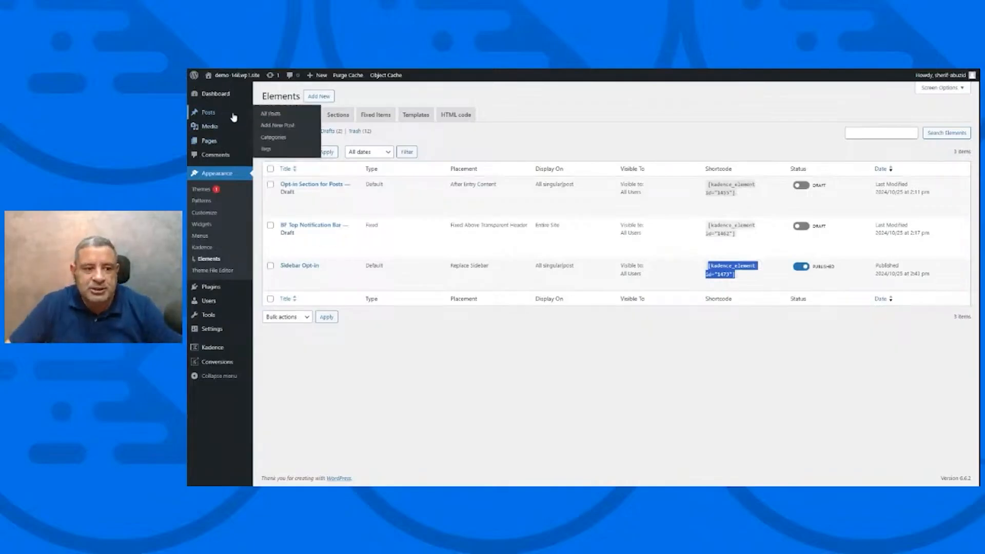
left_click(268, 115)
mouse_move(331, 179)
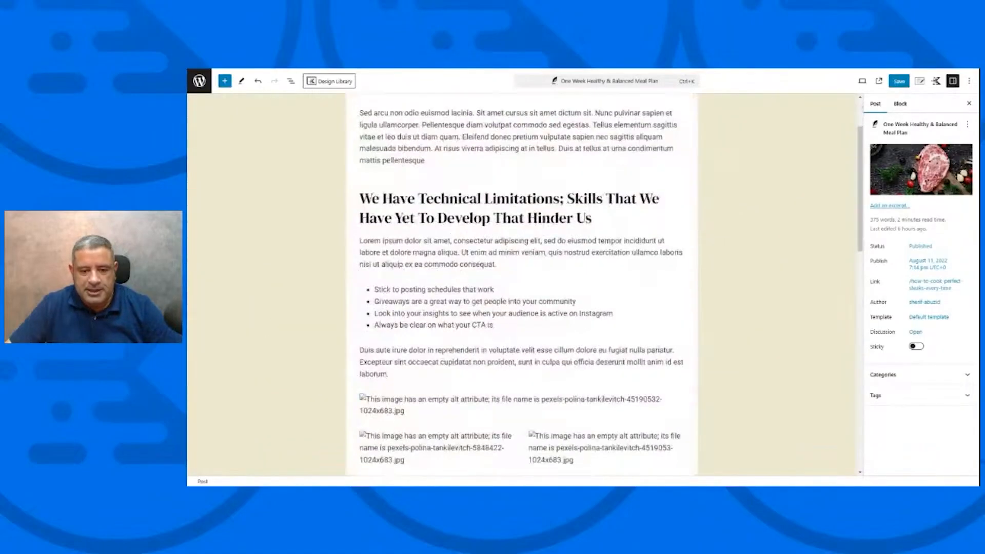
scroll(521, 282, "down", 2)
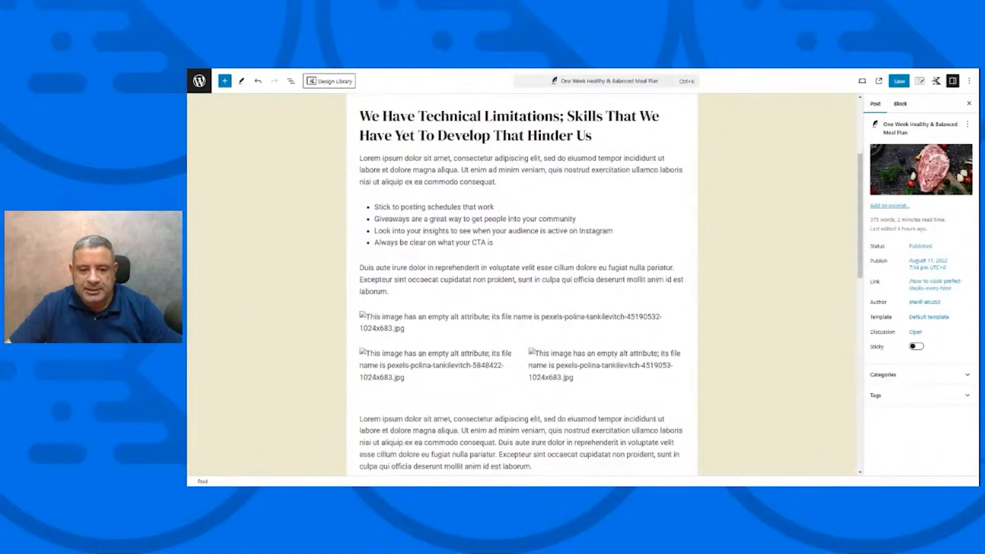
left_click(494, 243)
key("Return")
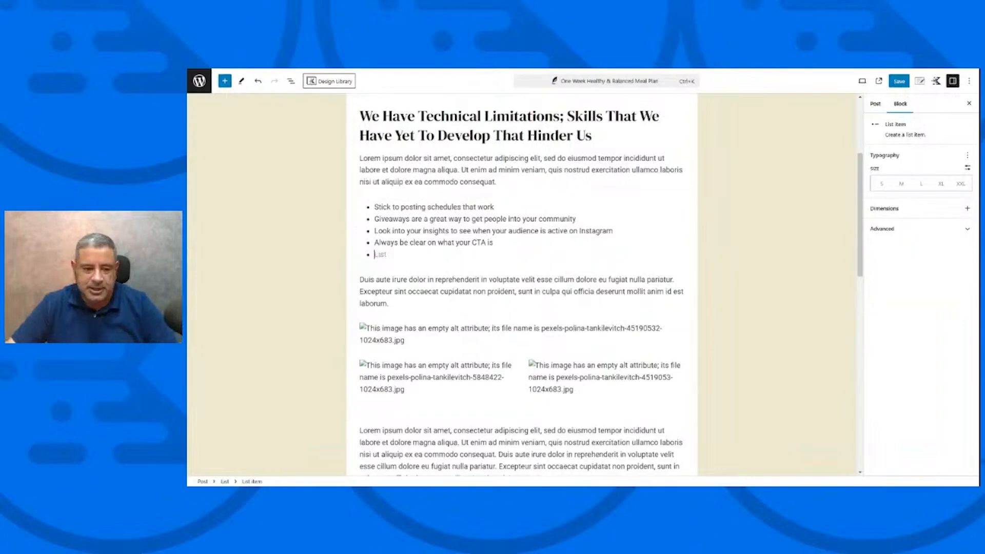
key("Return")
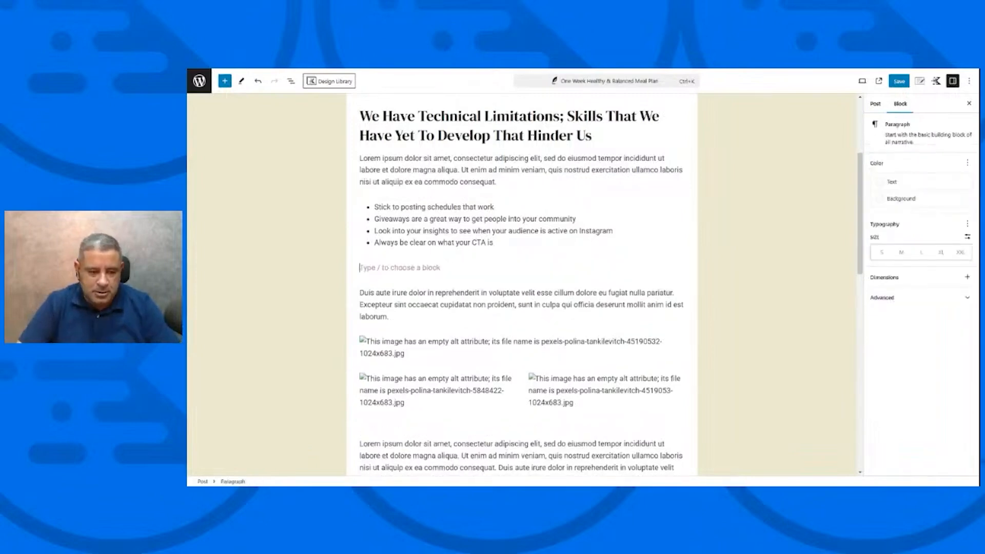
Insert a Shortcode block containing the copied Sidebar Opt-In shortcode in the empty block and save the post.
left_click(679, 267)
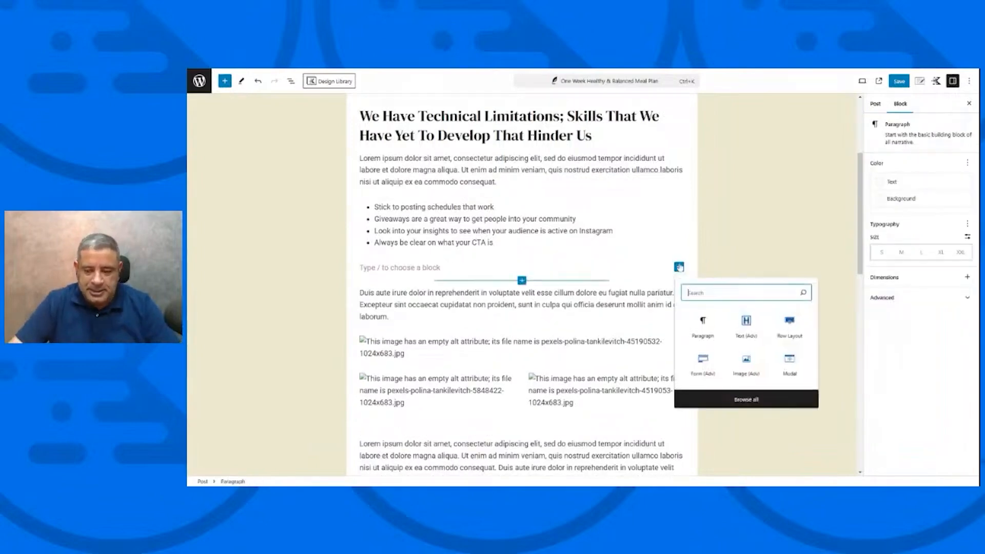
type("sho")
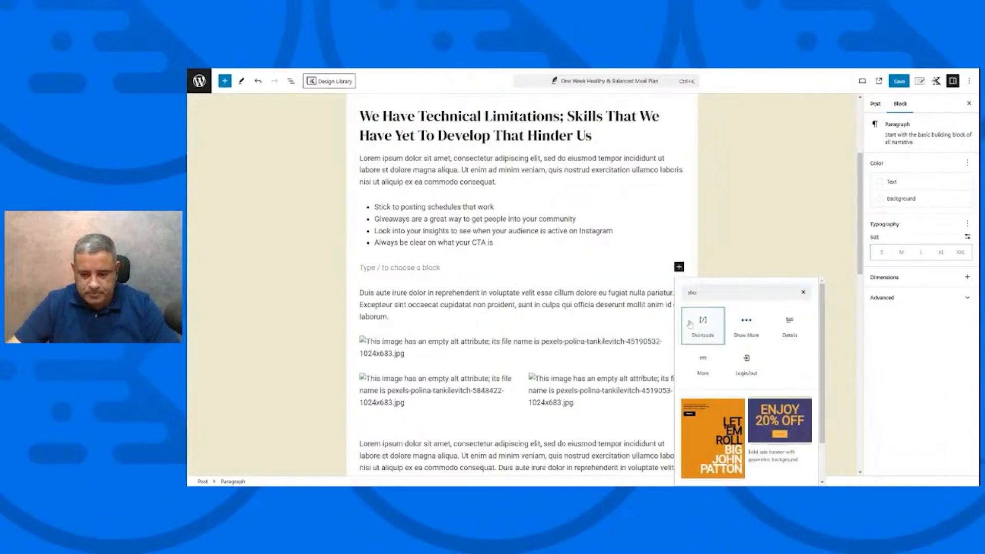
left_click(690, 325)
key("ctrl+v")
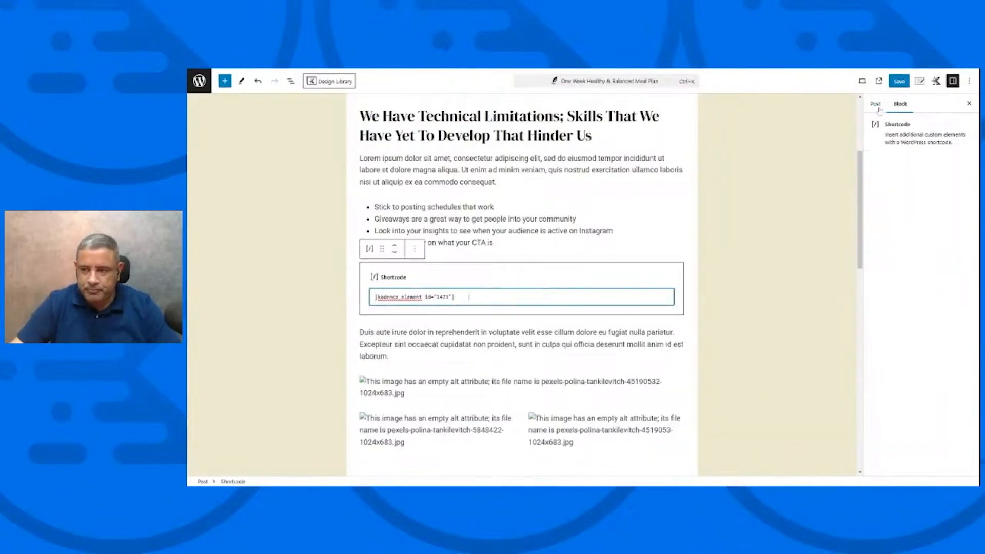
left_click(896, 82)
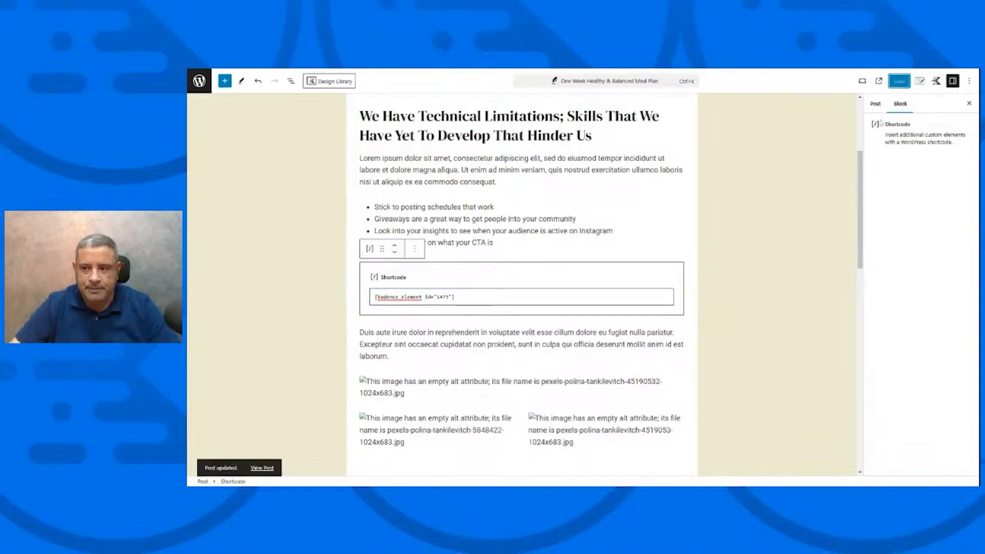
Return to the posts list and examine the live Quick & Easy Breakfasts For Busy Families post with its sidebar opt-in.
left_click(200, 83)
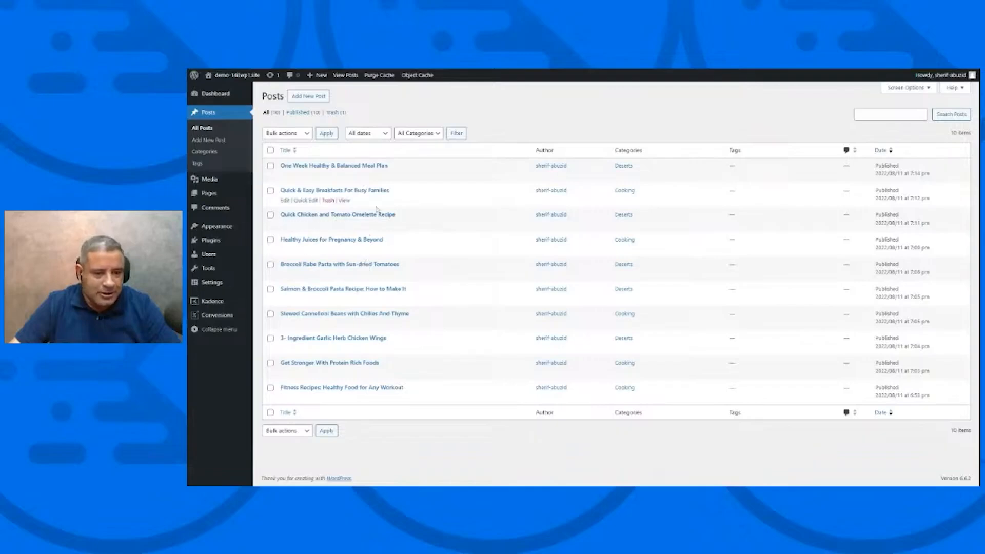
left_click(344, 200)
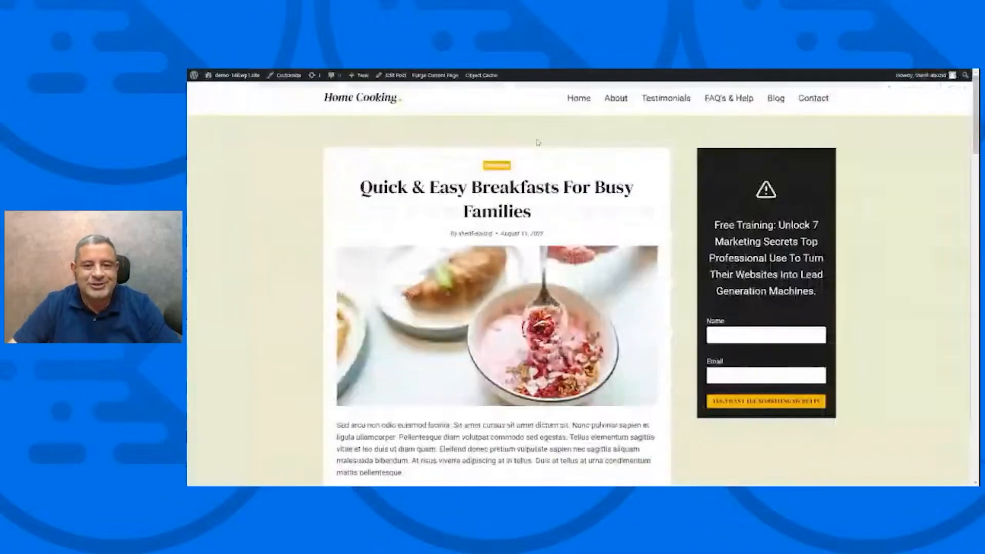
scroll(607, 198, "down", 5)
scroll(607, 198, "down", 15)
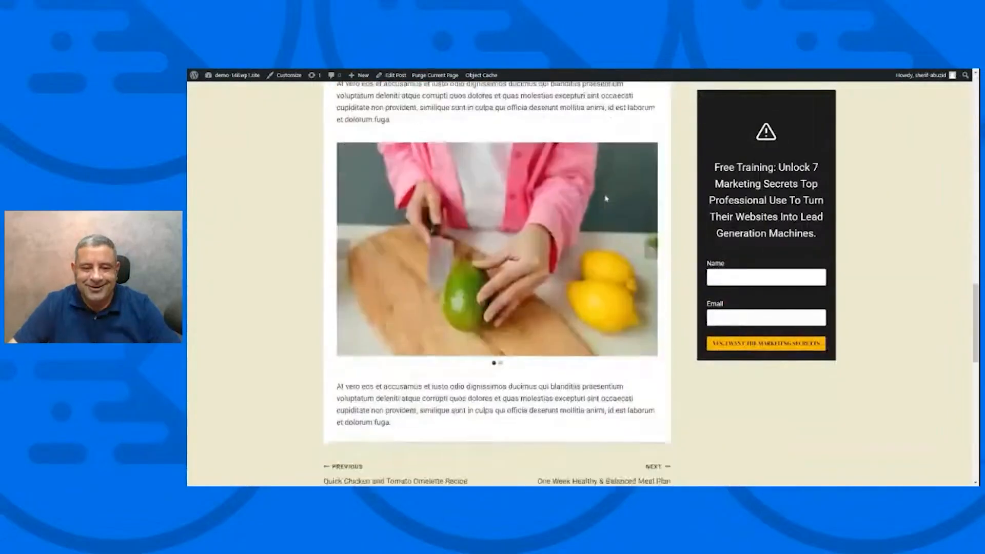
scroll(594, 198, "up", 4)
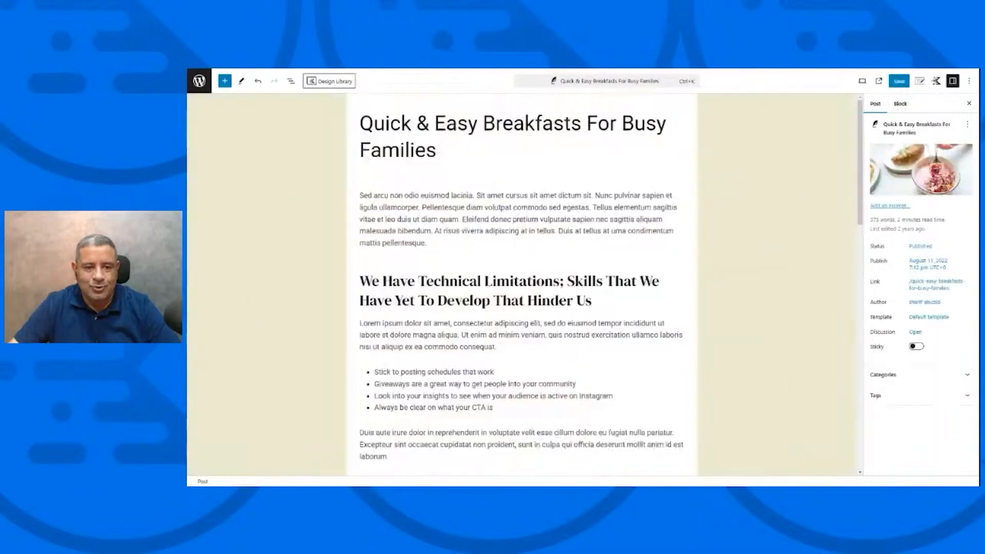
Edit the breakfasts post, insert a Shortcode block with the Sidebar Opt-In shortcode after the "Duis aute irure dolor" paragraph, and save.
scroll(441, 325, "down", 3)
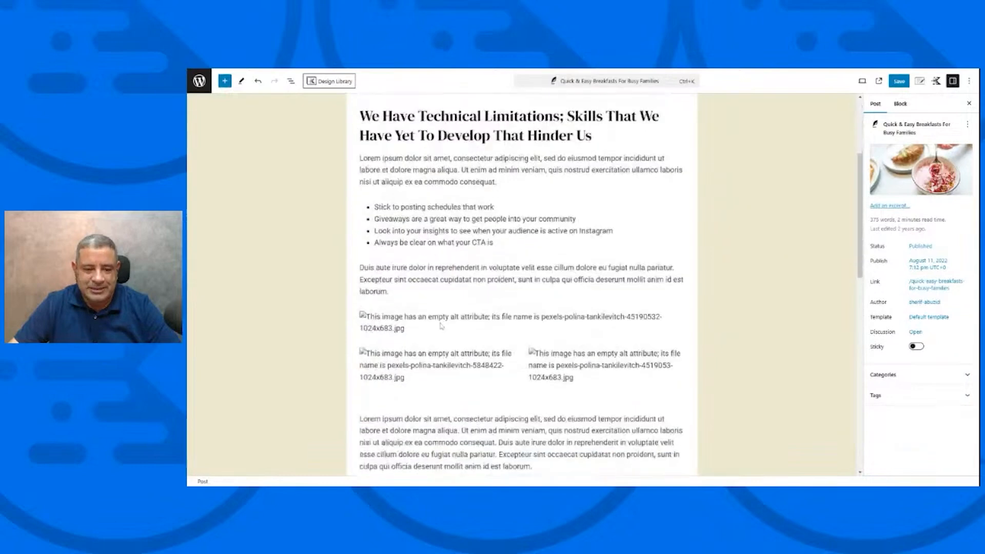
left_click(389, 291)
key("Return")
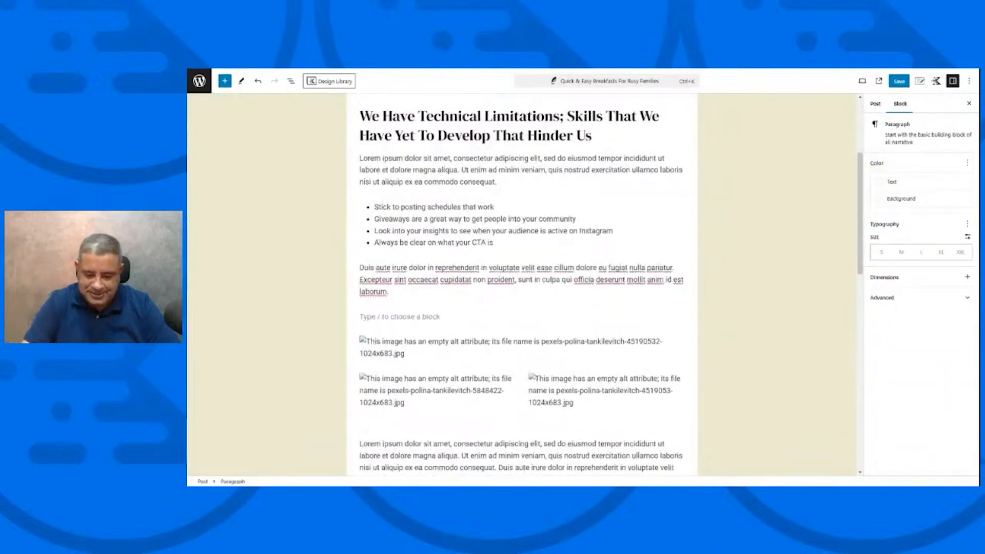
type("/sho")
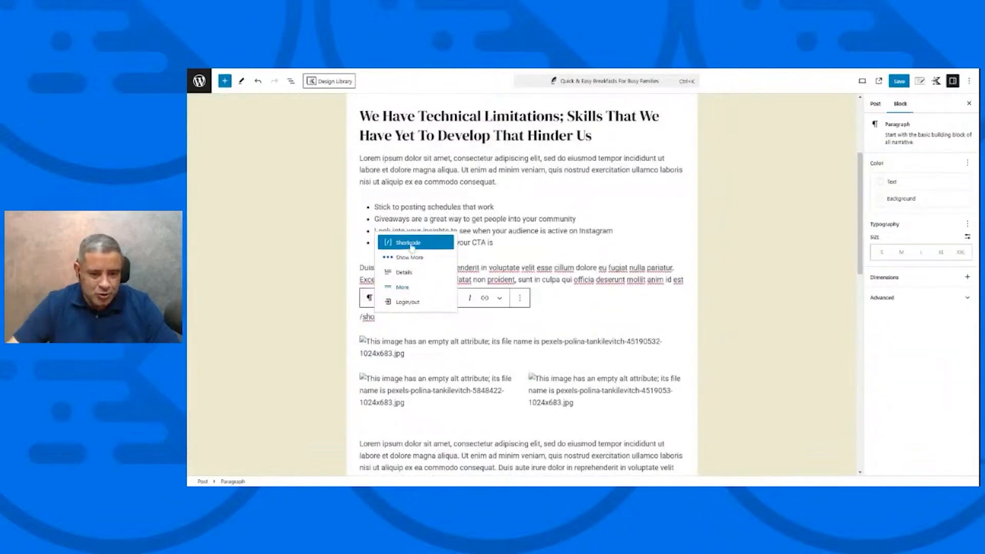
left_click(410, 245)
key("ctrl+v")
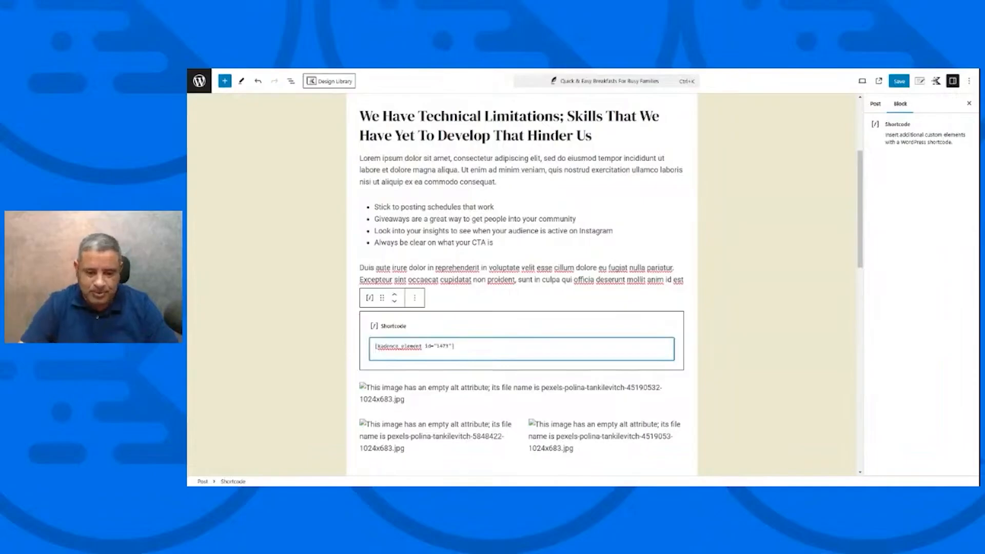
left_click(790, 268)
scroll(790, 268, "up", 4)
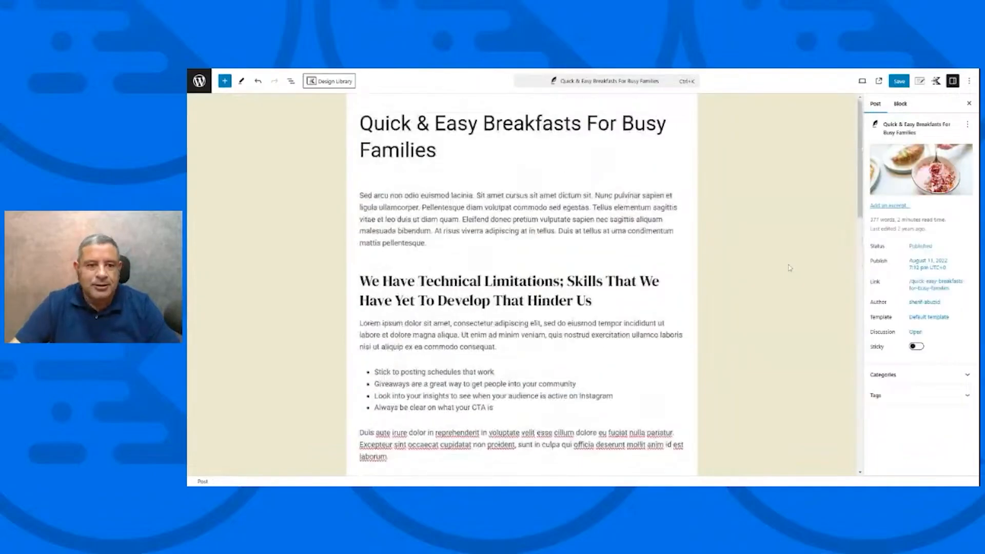
left_click(900, 81)
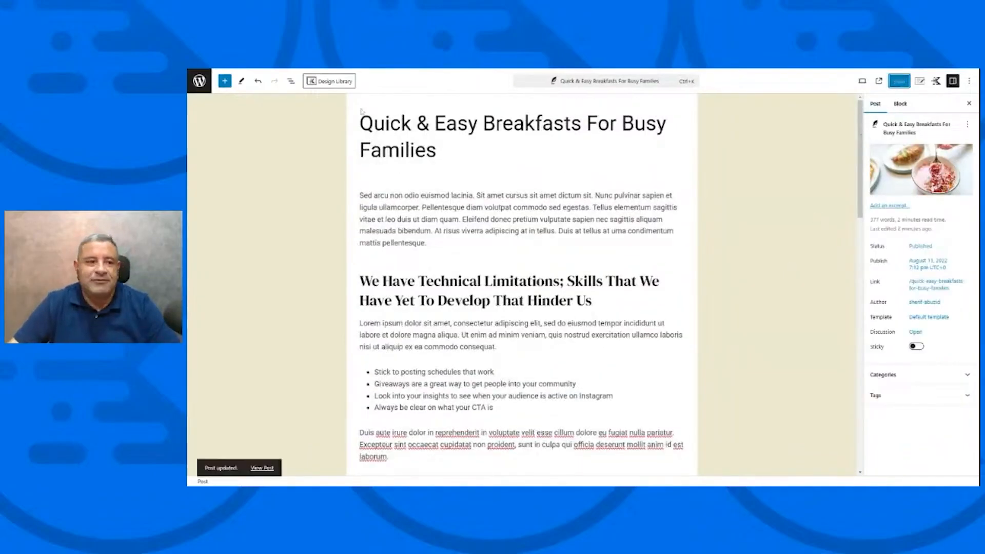
Return to the posts list and examine the inline and sidebar opt-ins on the live Quick & Easy Breakfasts For Busy Families post.
left_click(199, 81)
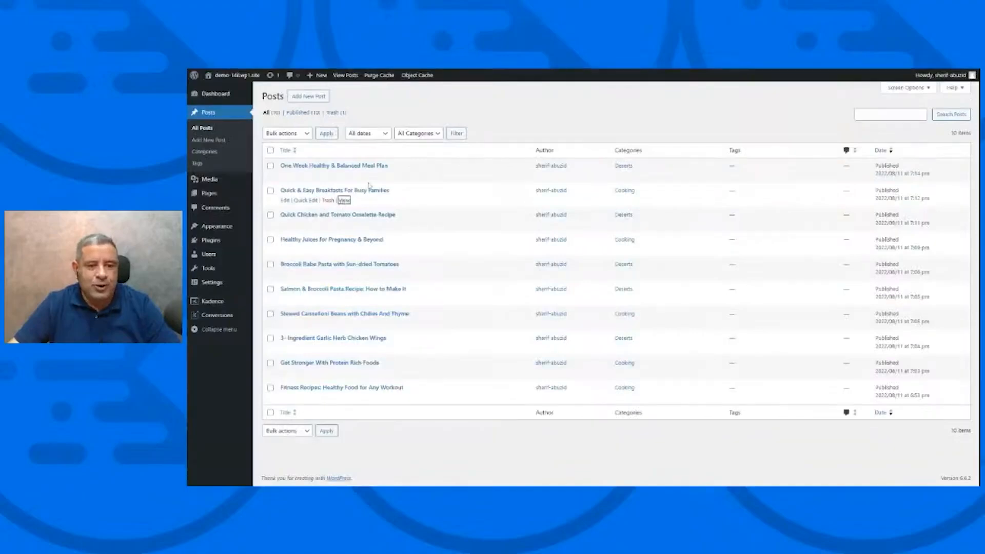
scroll(497, 282, "down", 10)
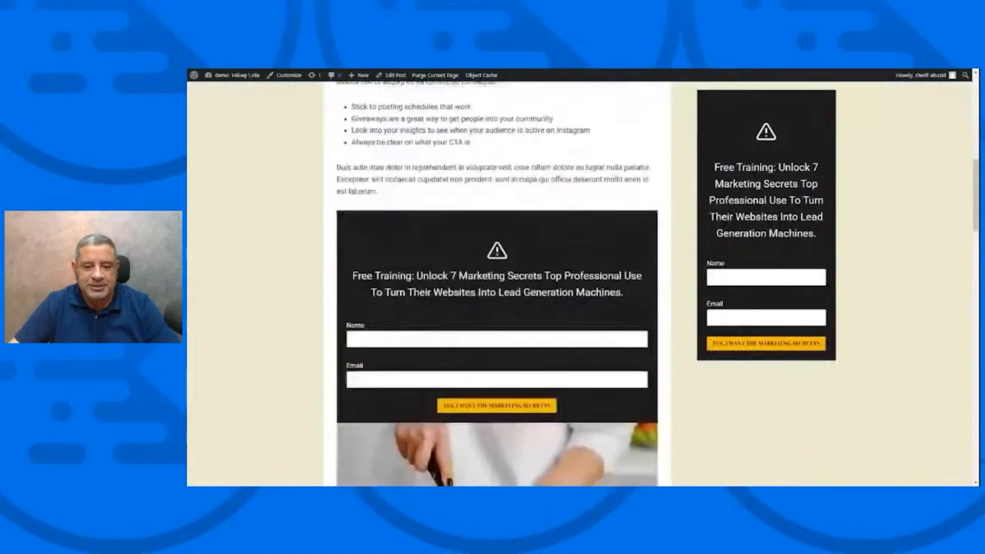
scroll(568, 226, "down", 3)
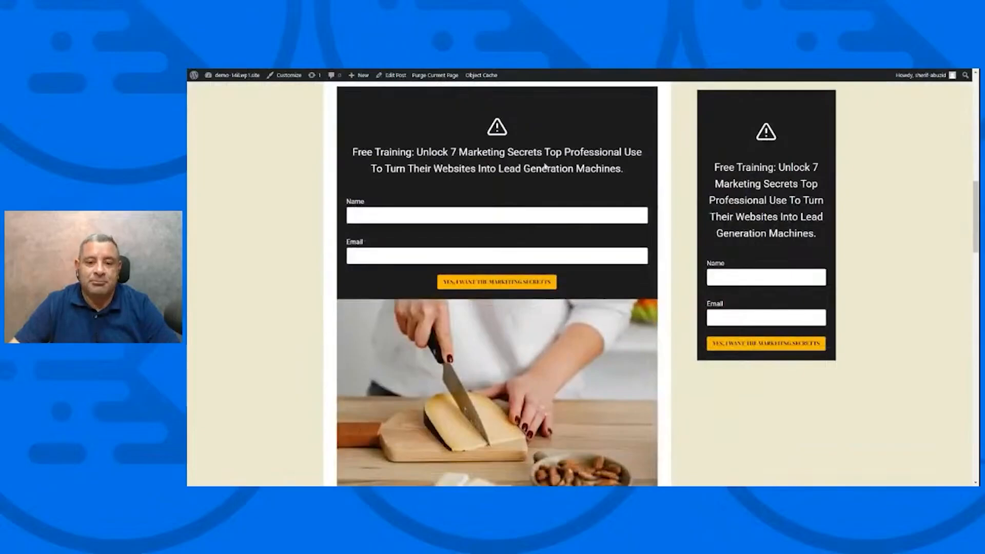
scroll(545, 166, "up", 2)
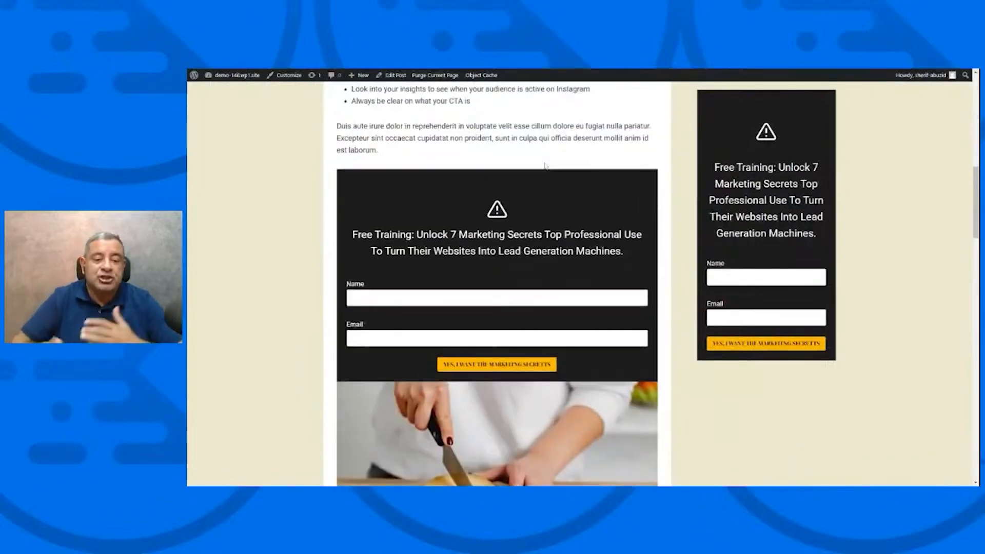
scroll(545, 166, "up", 5)
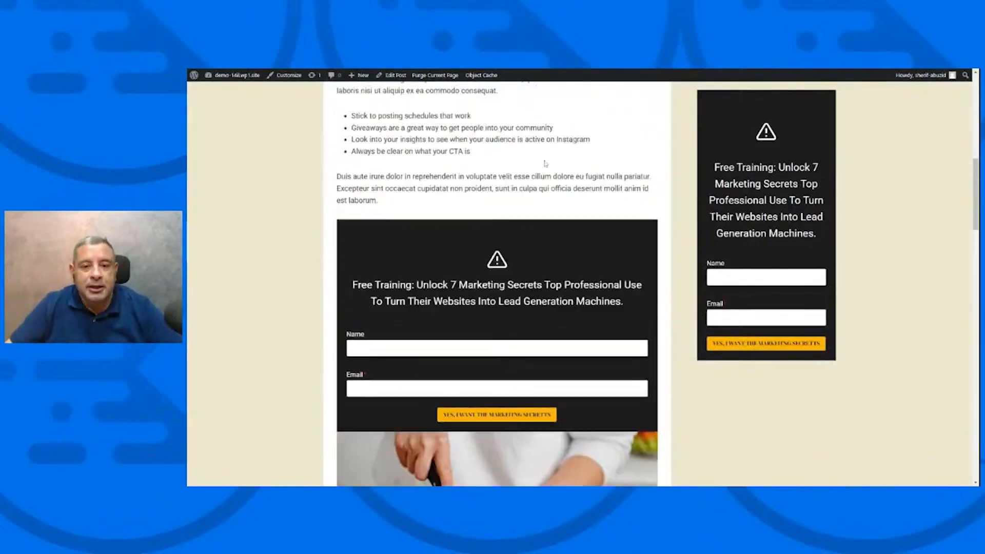
scroll(545, 163, "up", 6)
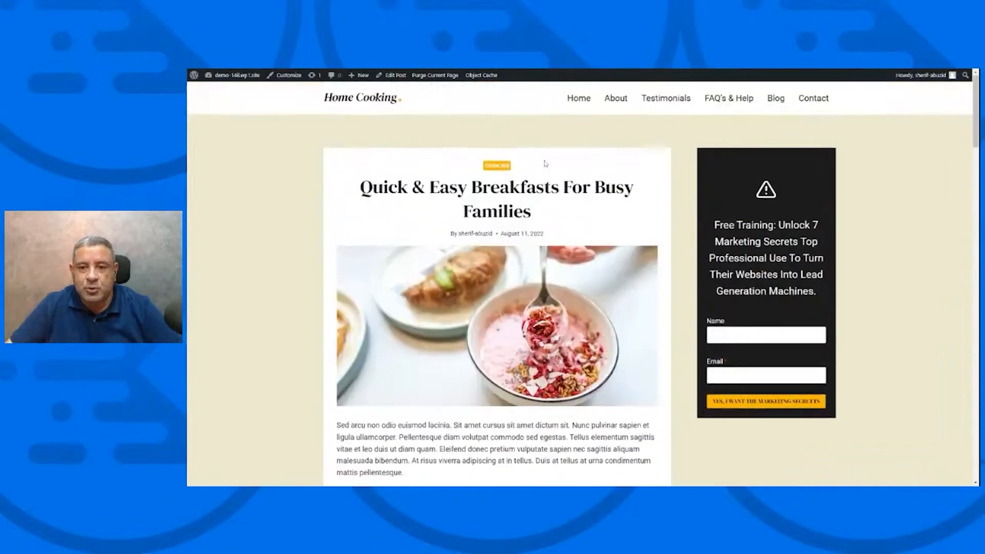
Browse the live About and Blog pages and view the Quick Chicken And Tomato Omelette Recipe post to compare where the opt-in appears.
left_click(616, 98)
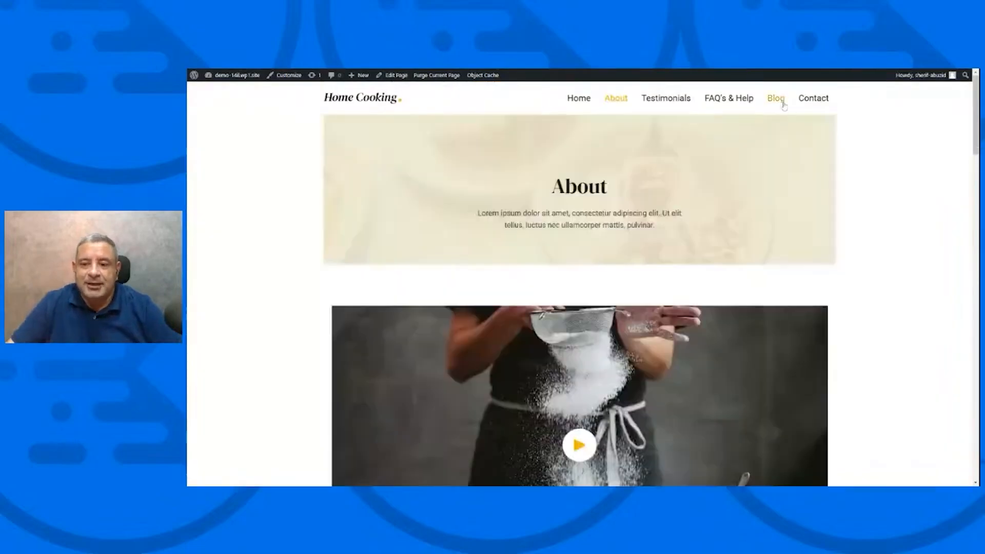
scroll(578, 261, "down", 3)
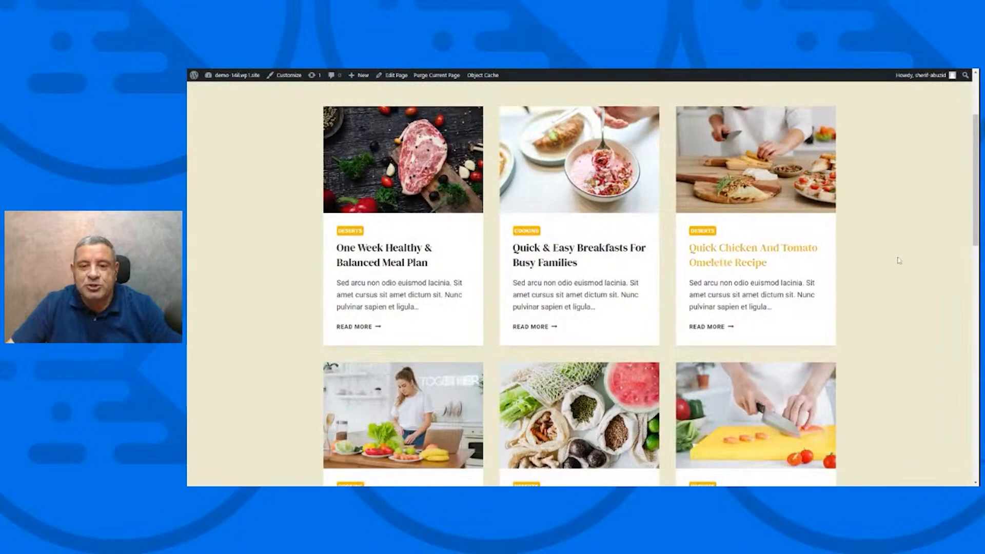
scroll(899, 257, "down", 6)
scroll(899, 255, "up", 6)
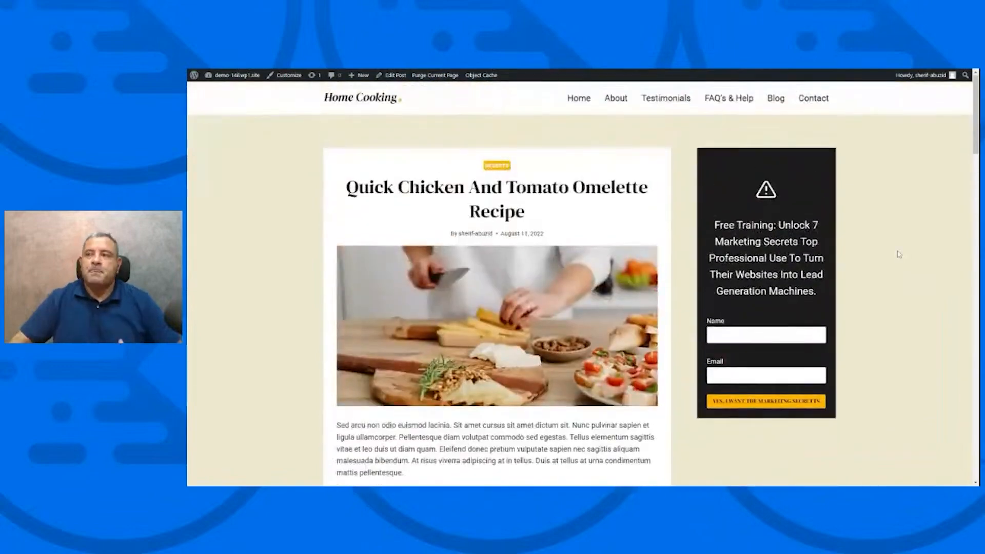